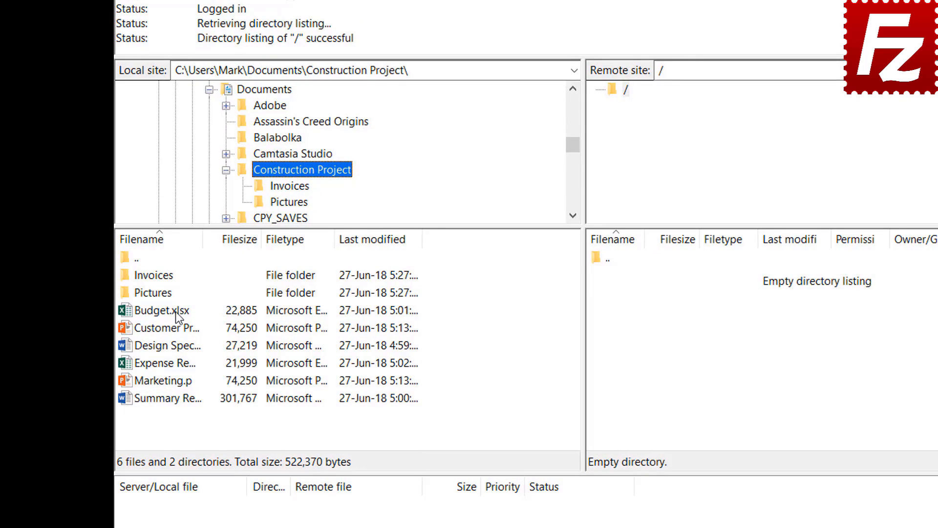
# Upload Budget.xlsx and Customer Presentation.pptx individually from the local Construction Project folder to the server's root directory
pyautogui.doubleClick(175, 312)
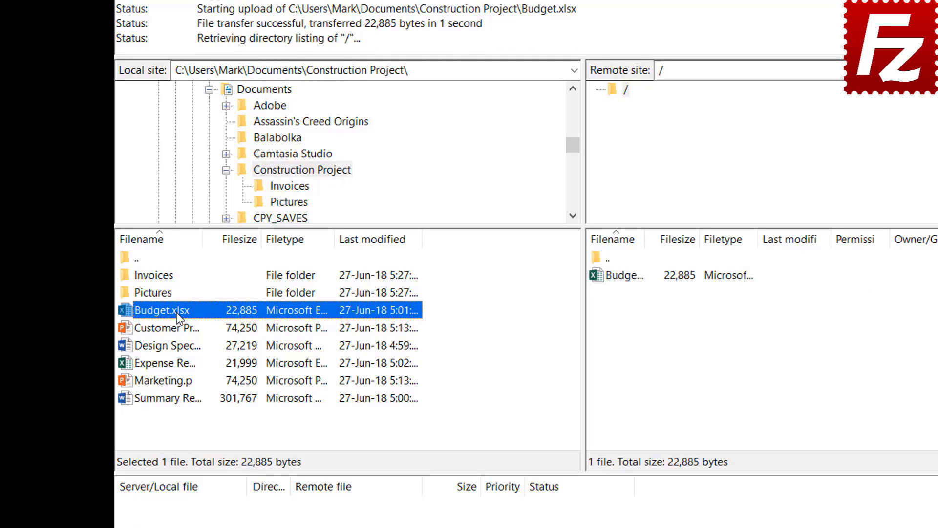
pyautogui.rightClick(177, 328)
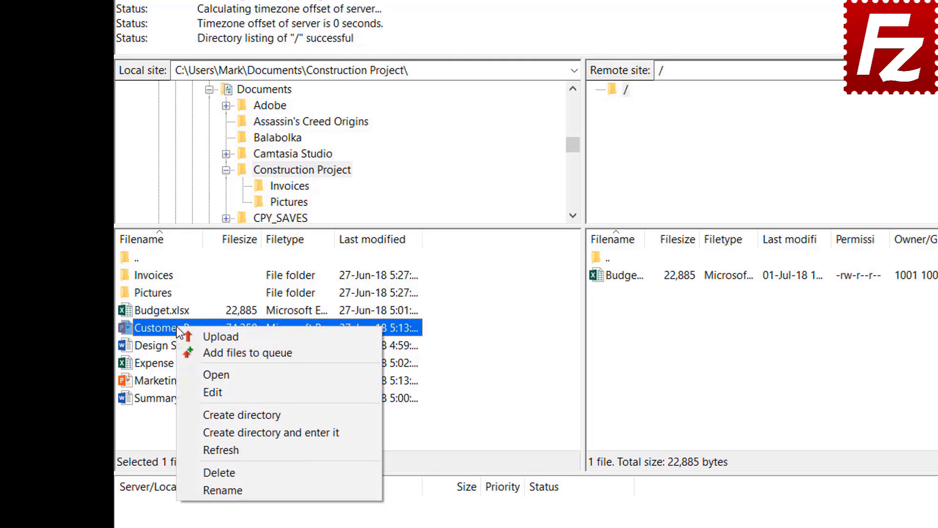
pyautogui.click(205, 336)
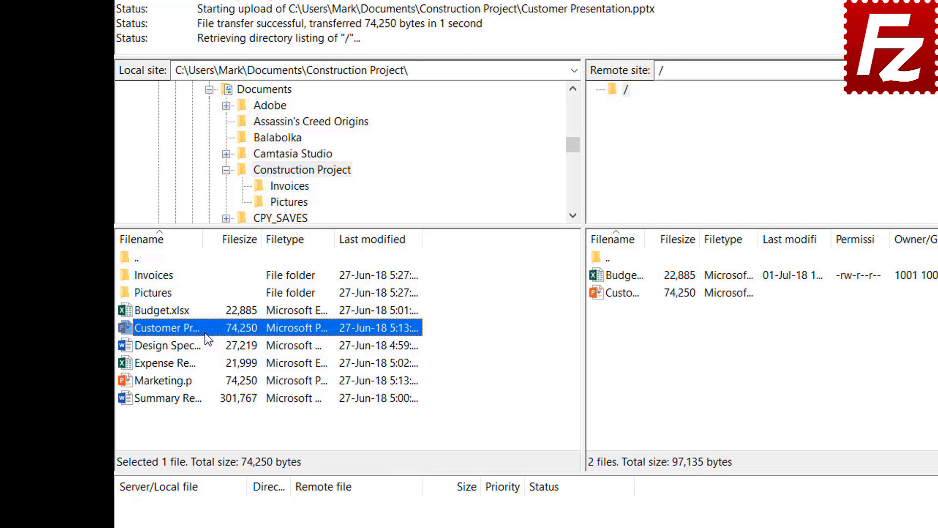
# Upload the Design Spec document, Expense Report.xlsx and Marketing.pptx together to the server's root directory
pyautogui.click(184, 345)
pyautogui.keyDown('shift'); pyautogui.click(182, 363); pyautogui.keyUp('shift')
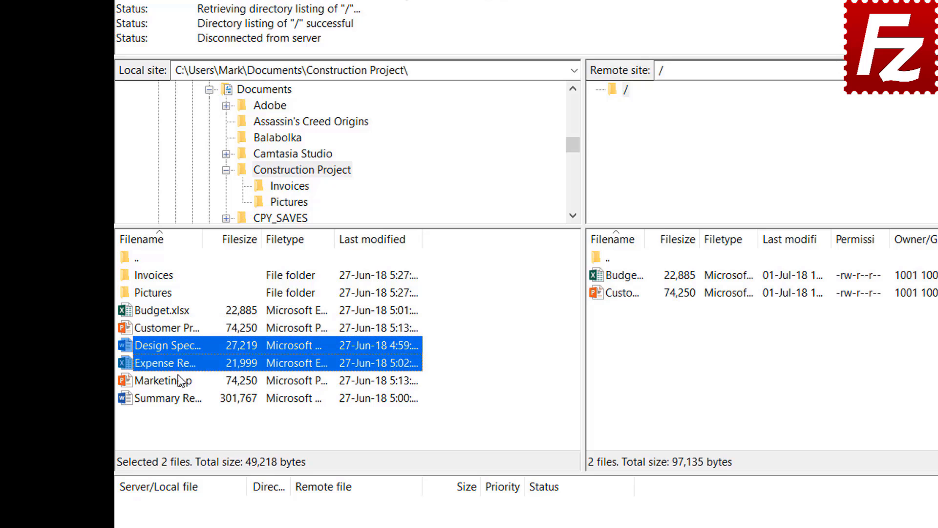
pyautogui.keyDown('shift'); pyautogui.click(179, 380); pyautogui.keyUp('shift')
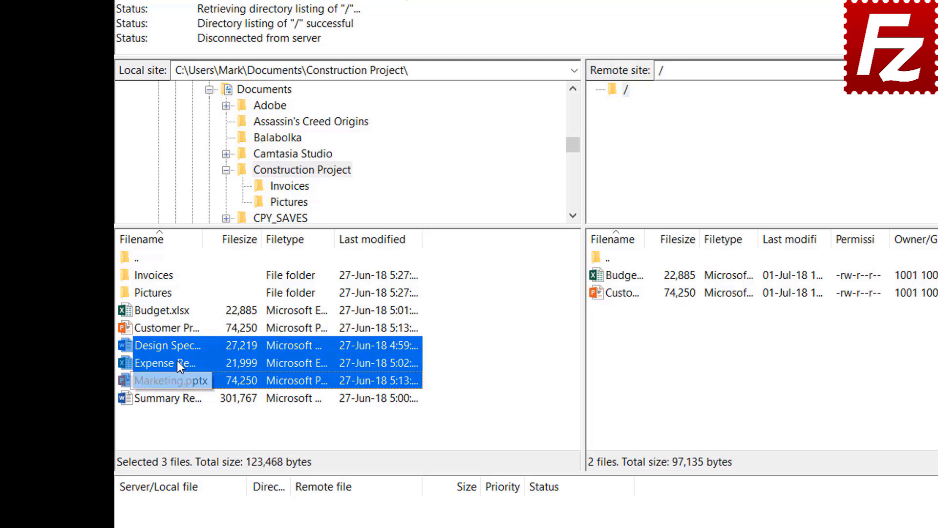
pyautogui.rightClick(177, 361)
pyautogui.click(201, 370)
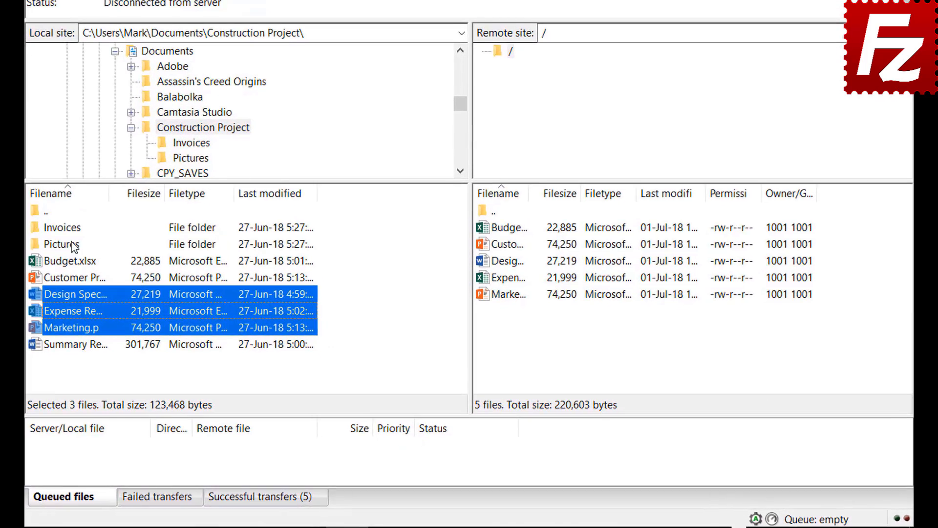
# Queue the local Invoices and Pictures folders and the Summary document for upload, and process the queue
pyautogui.rightClick(48, 215)
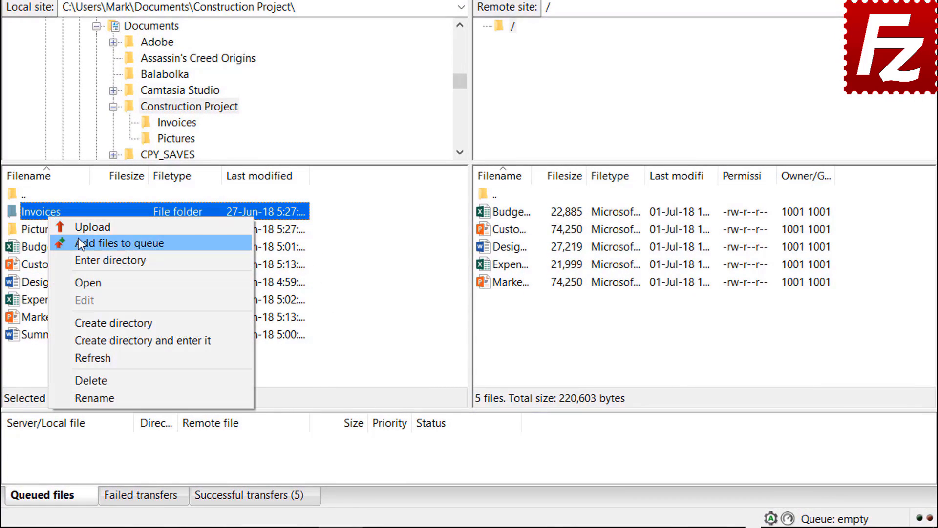
pyautogui.click(78, 238)
pyautogui.rightClick(54, 234)
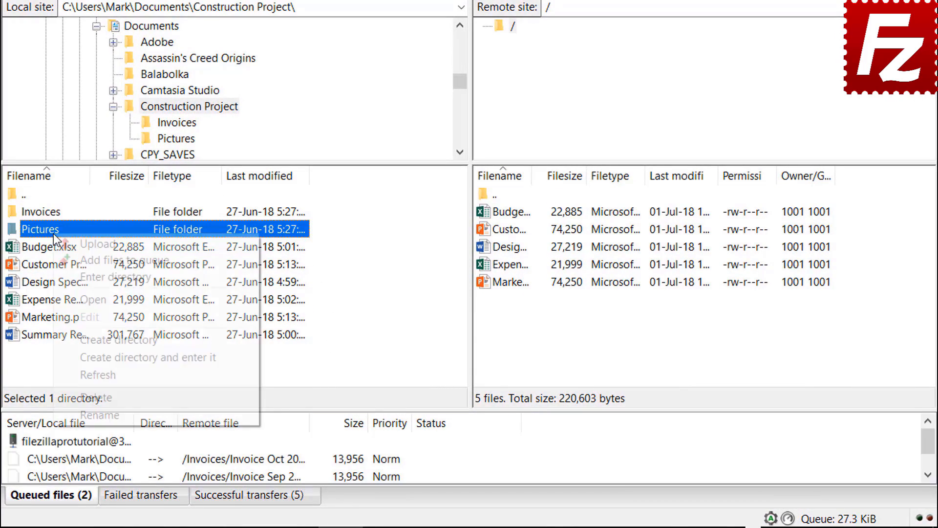
pyautogui.click(84, 259)
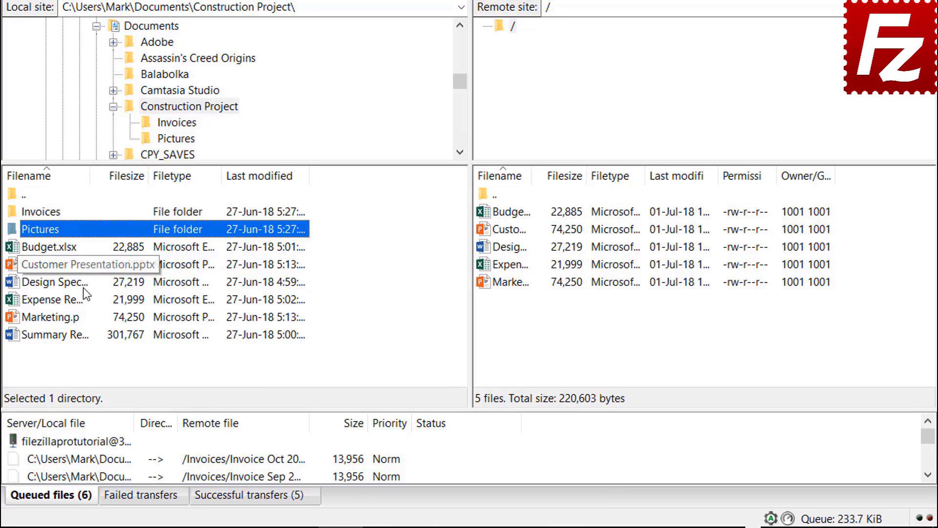
pyautogui.click(71, 336)
pyautogui.rightClick(72, 337)
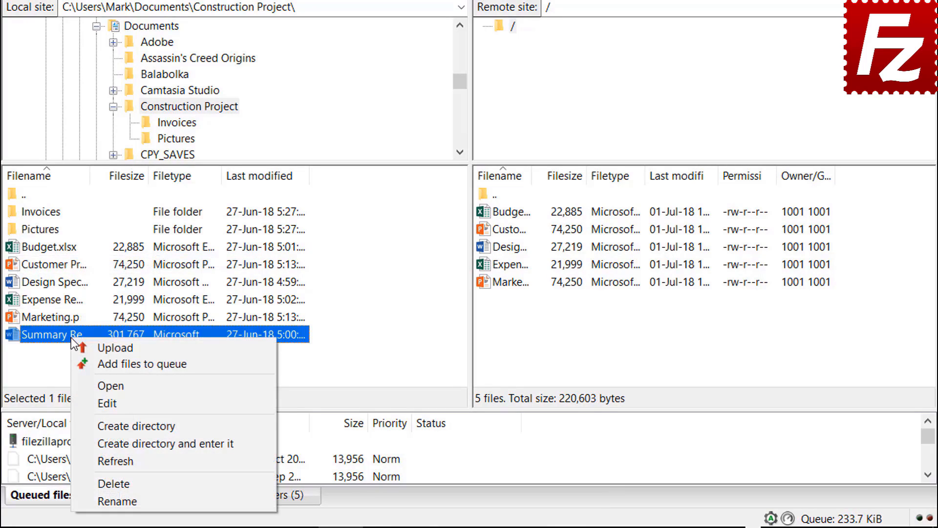
pyautogui.click(99, 366)
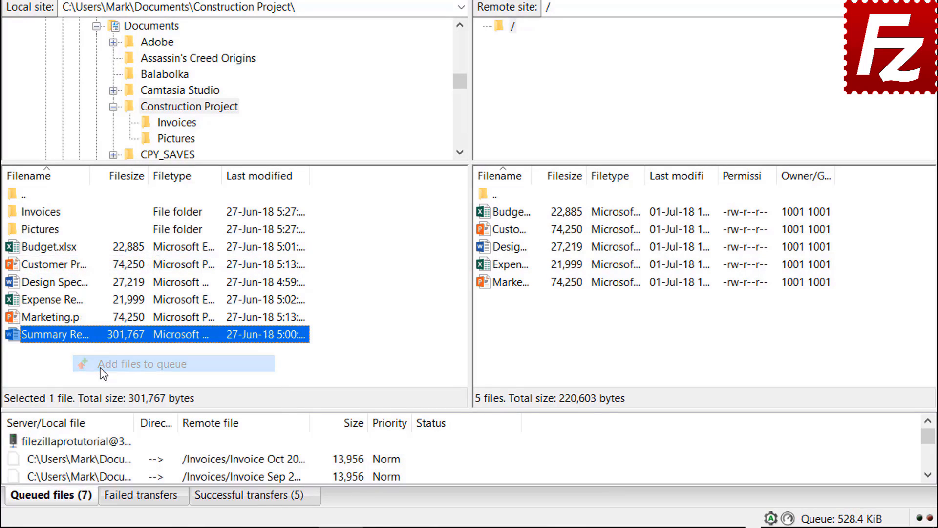
pyautogui.rightClick(100, 442)
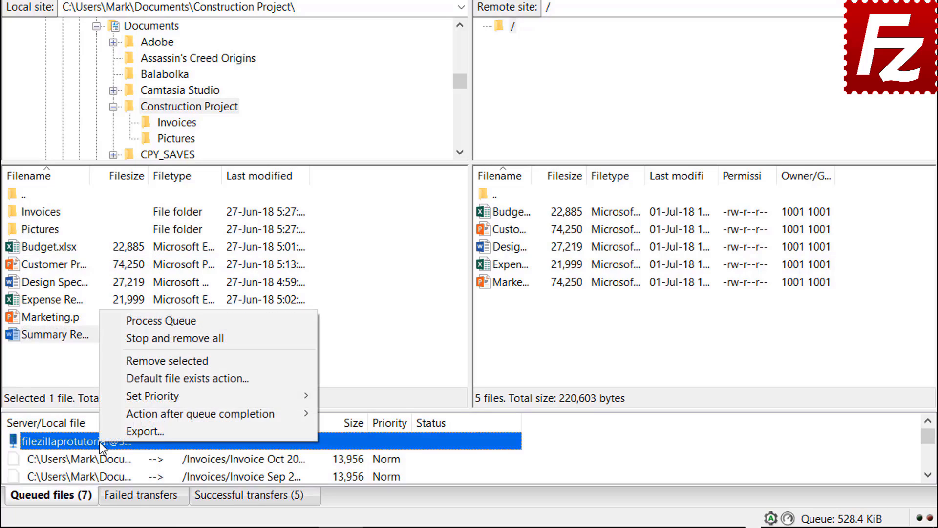
pyautogui.click(137, 322)
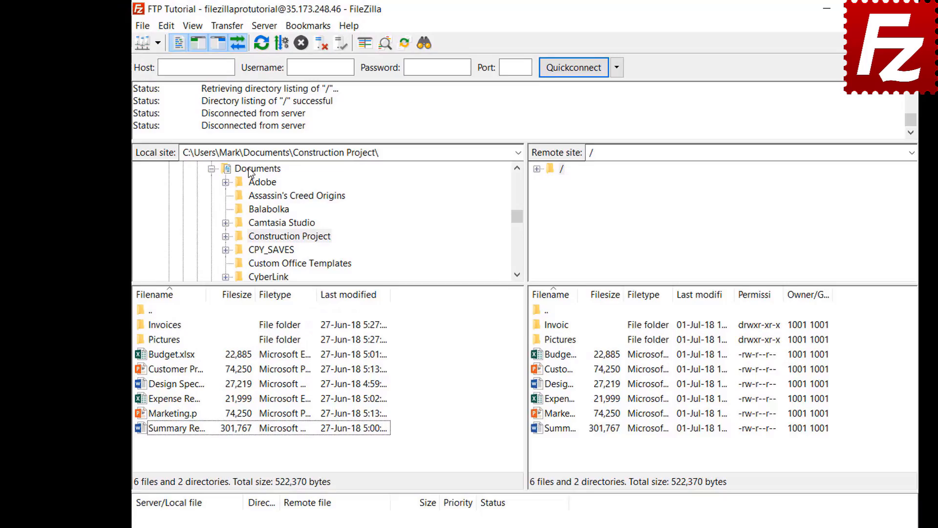
# Create a local directory named Backup inside Documents and enter it
pyautogui.click(230, 150)
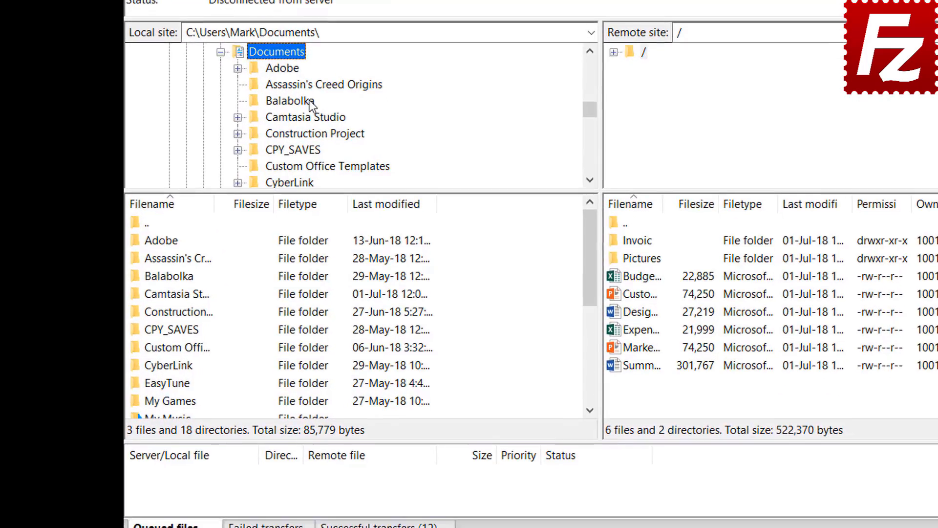
pyautogui.rightClick(467, 468)
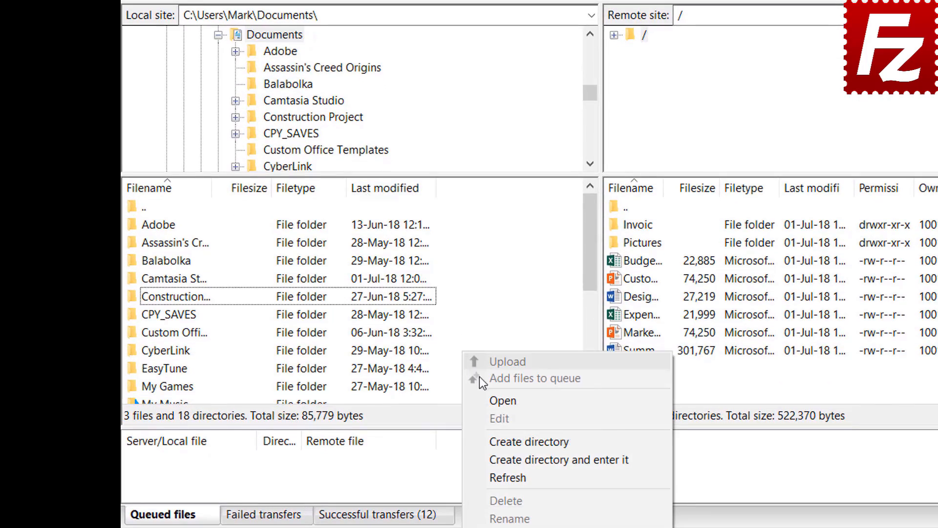
pyautogui.click(510, 459)
pyautogui.write('B')
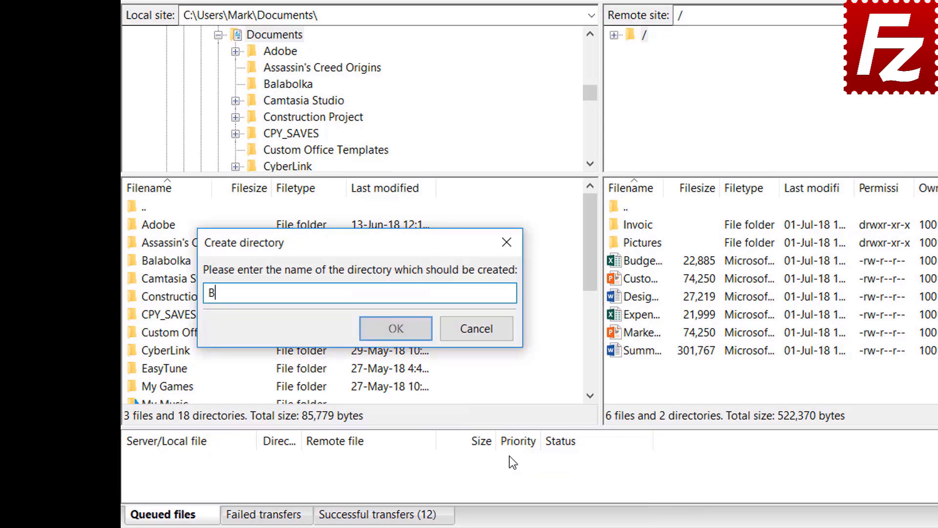
pyautogui.write('ackup')
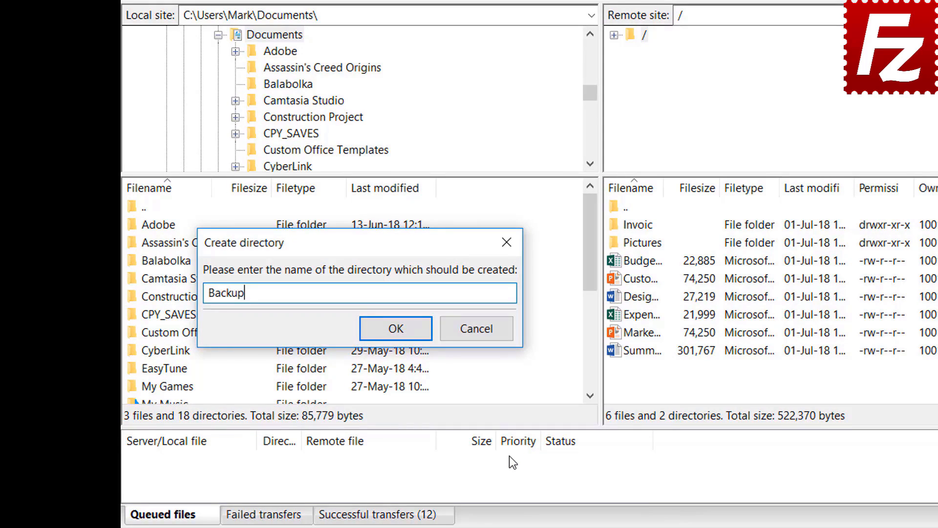
pyautogui.press('Return')
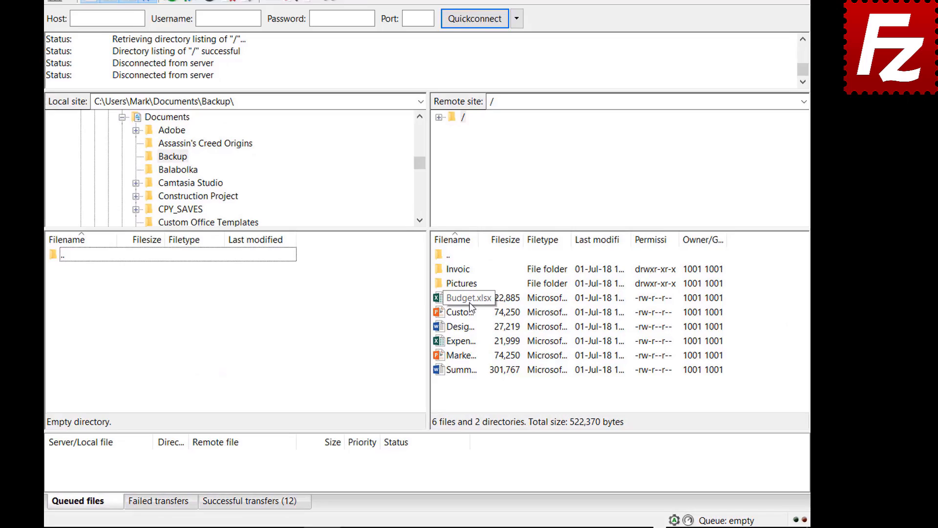
# Download Budget.xlsx on its own, plus the Customer Presentation, Design Spec, Expense Report and Marketing files as a group, into the local Backup folder
pyautogui.doubleClick(509, 318)
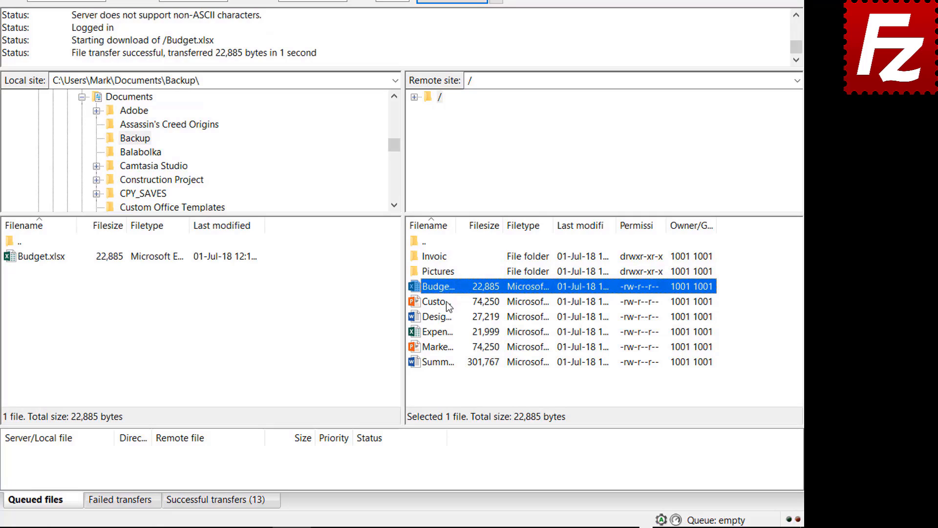
pyautogui.click(447, 304)
pyautogui.keyDown('shift'); pyautogui.click(445, 317); pyautogui.keyUp('shift')
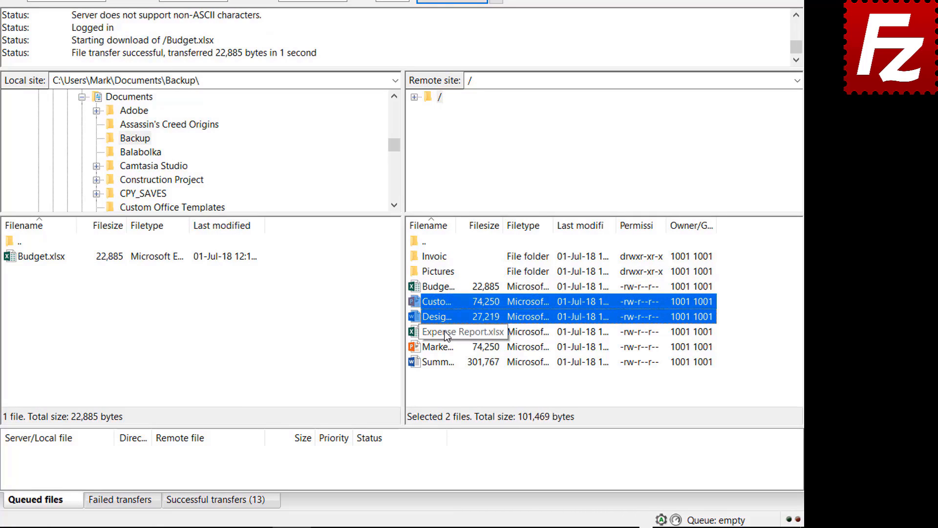
pyautogui.keyDown('shift'); pyautogui.click(445, 332); pyautogui.keyUp('shift')
pyautogui.keyDown('shift'); pyautogui.click(445, 342); pyautogui.keyUp('shift')
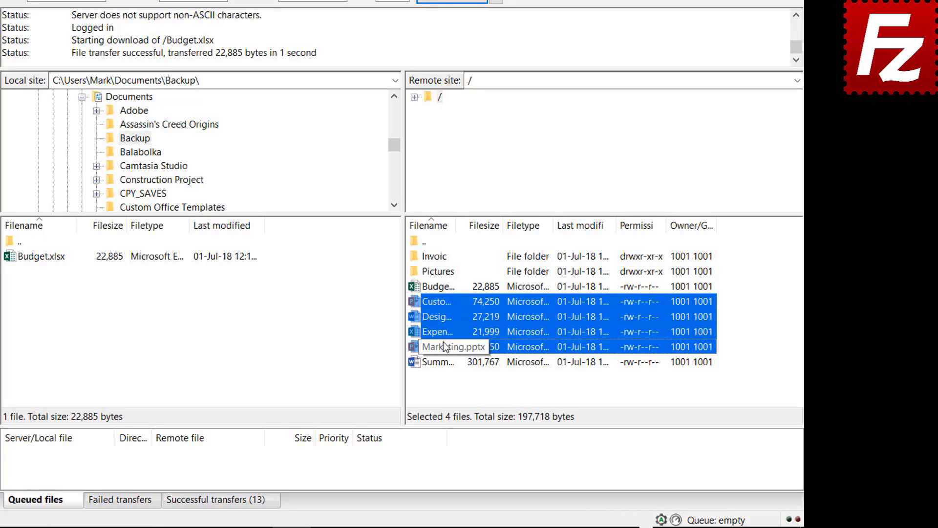
pyautogui.rightClick(444, 342)
pyautogui.click(472, 349)
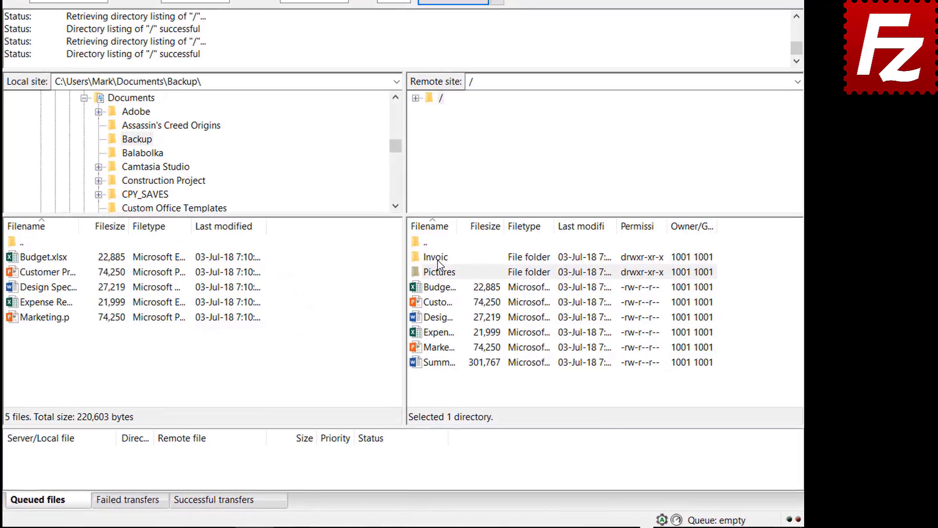
# Queue the remote Invoices and Pictures folders and the Summary document for download, and process the queue
pyautogui.rightClick(501, 291)
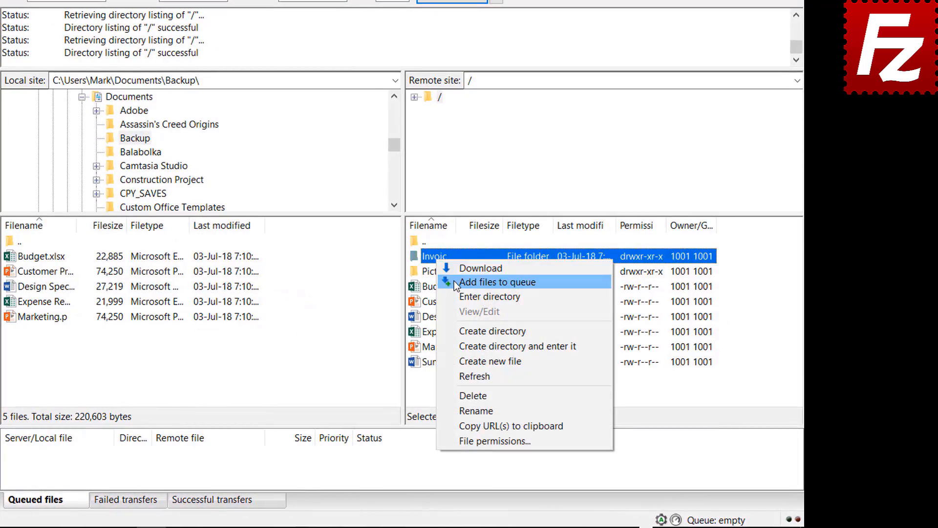
pyautogui.click(454, 281)
pyautogui.rightClick(440, 277)
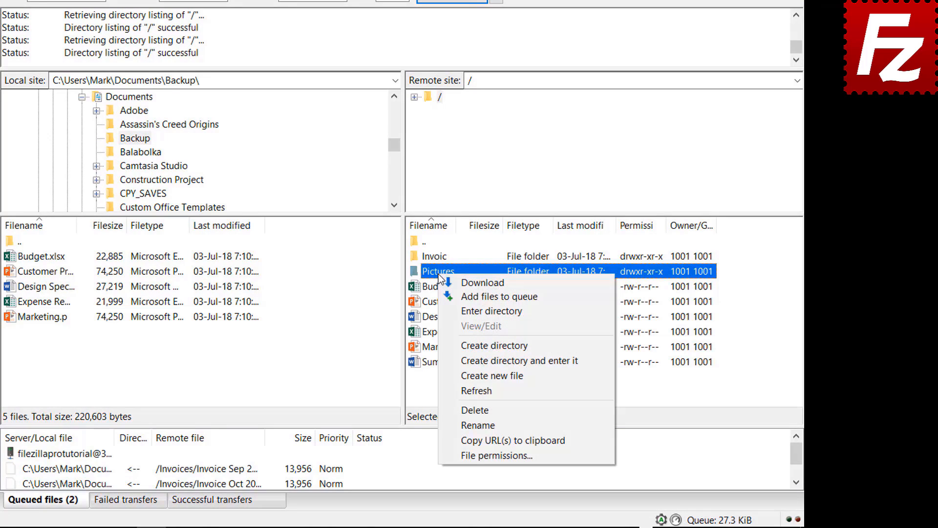
pyautogui.click(459, 296)
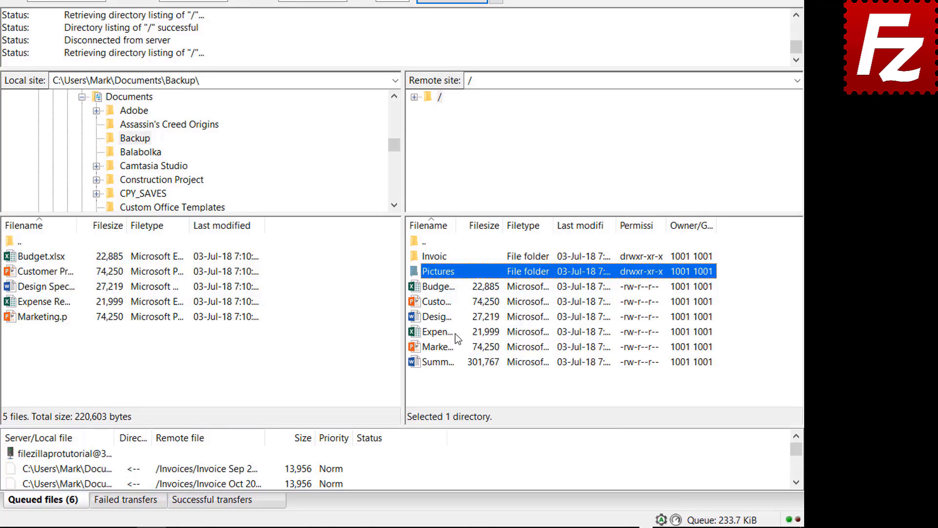
pyautogui.rightClick(446, 363)
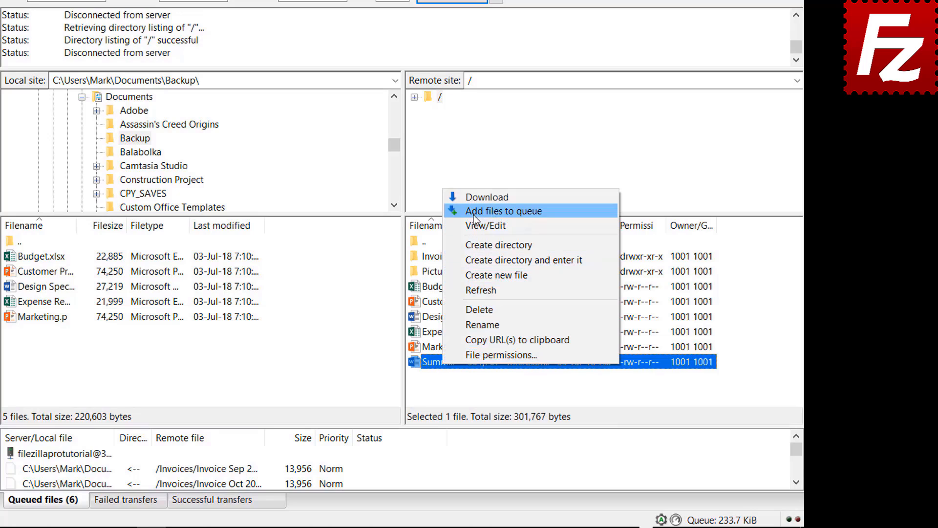
pyautogui.click(474, 215)
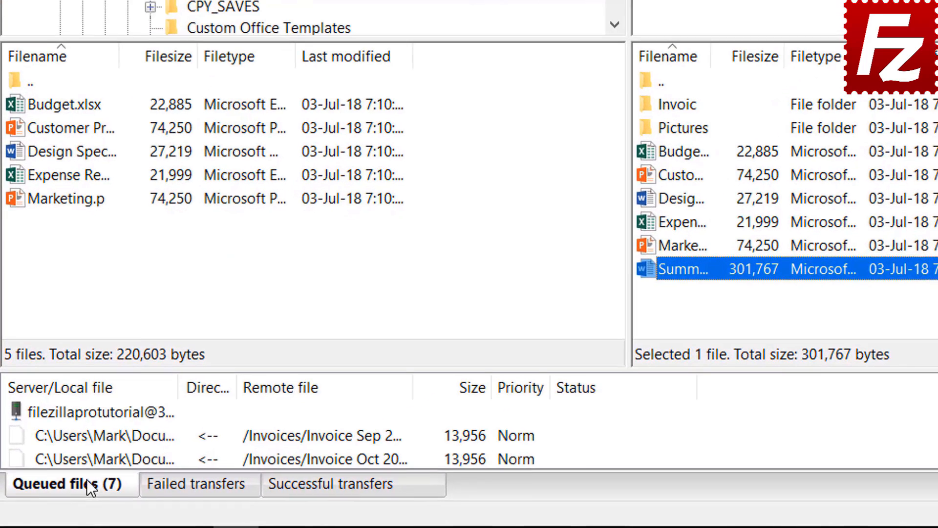
pyautogui.rightClick(87, 411)
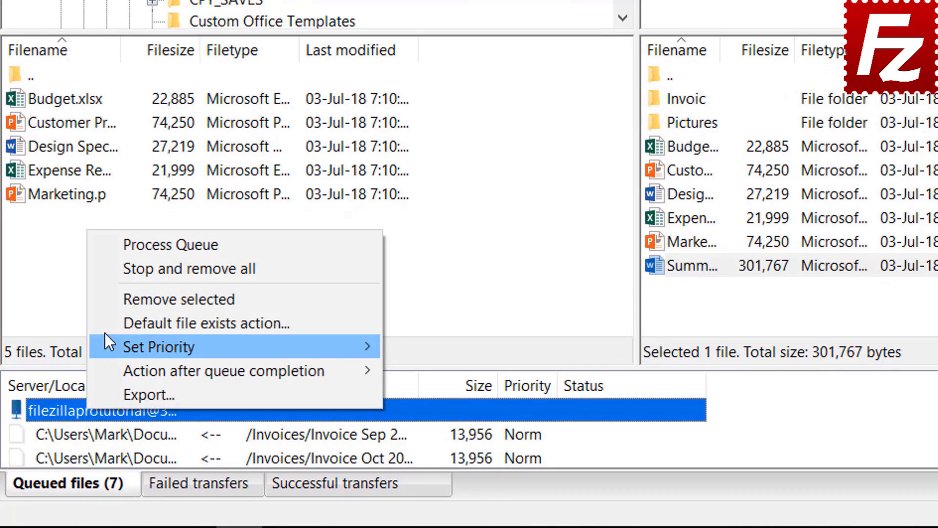
pyautogui.click(134, 244)
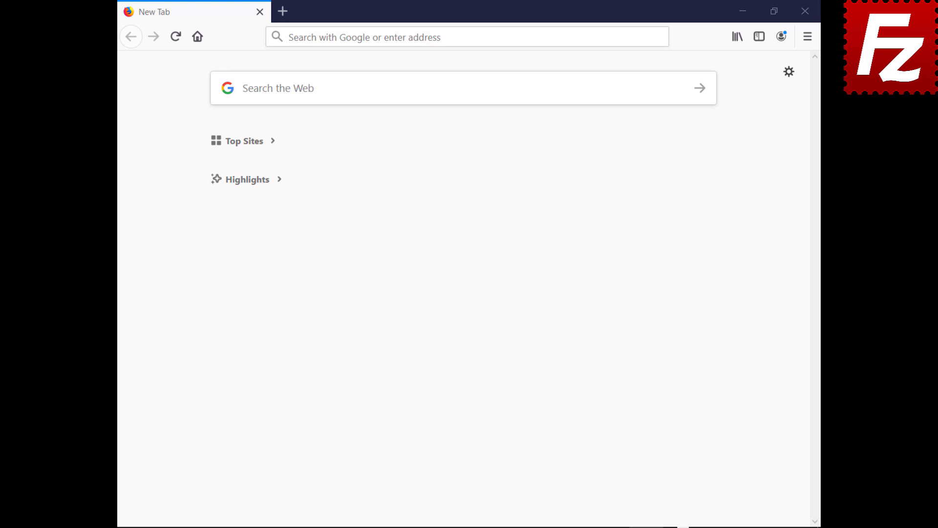
pyautogui.click(637, 36)
pyautogui.write('https://br622.hostgator.com.br:2083/')
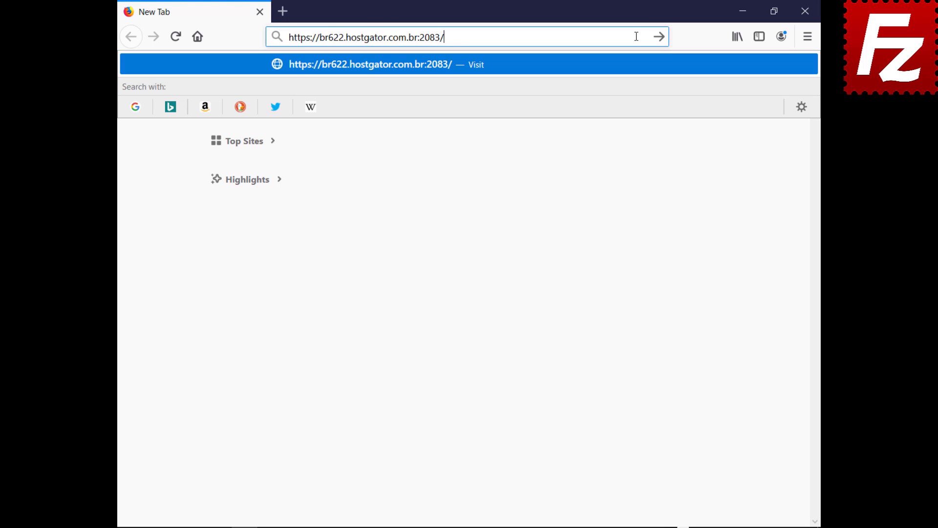
pyautogui.press('Return')
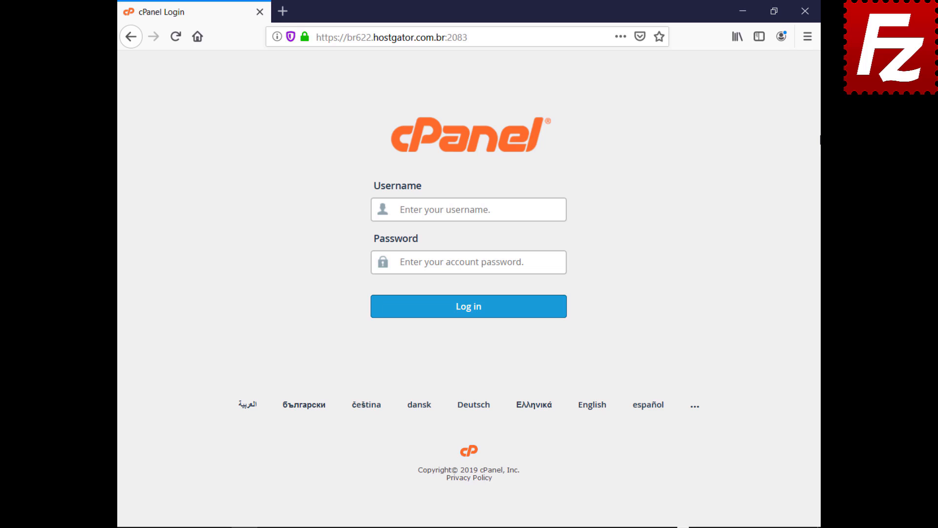
# Log in to cPanel by entering the account username and the account password
pyautogui.hotkey('ctrl', 'v')
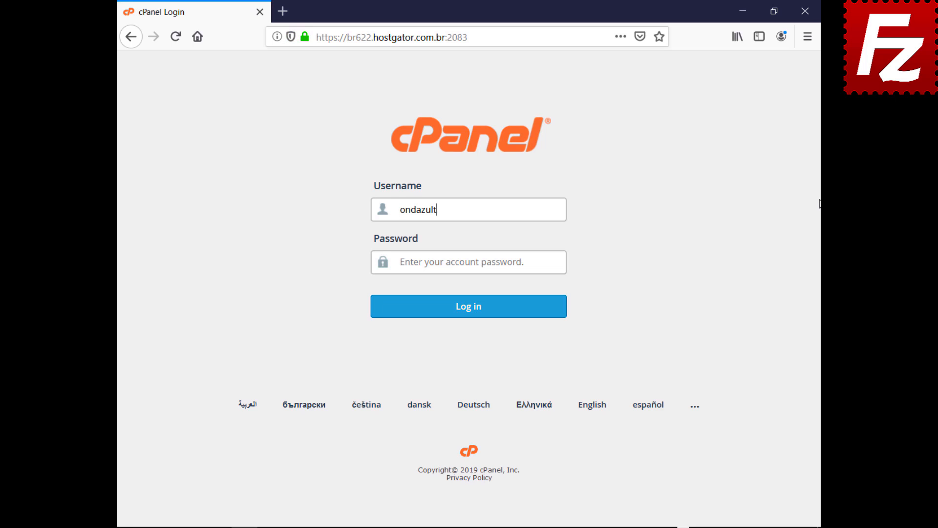
pyautogui.press('Tab')
pyautogui.hotkey('ctrl', 'v')
pyautogui.click(466, 317)
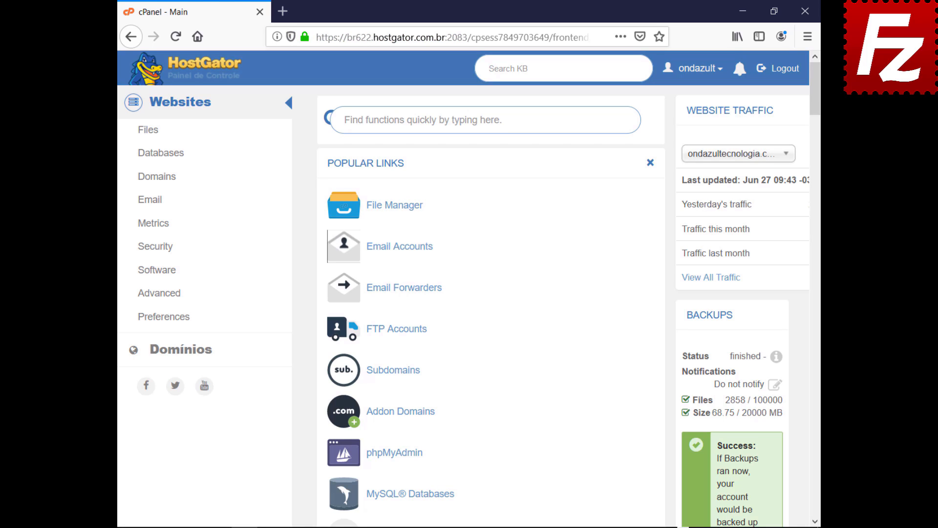
# Create an FTP account with login wordpressftp, a confirmed account password, directory public_html/wordpress and unlimited quota
pyautogui.click(370, 333)
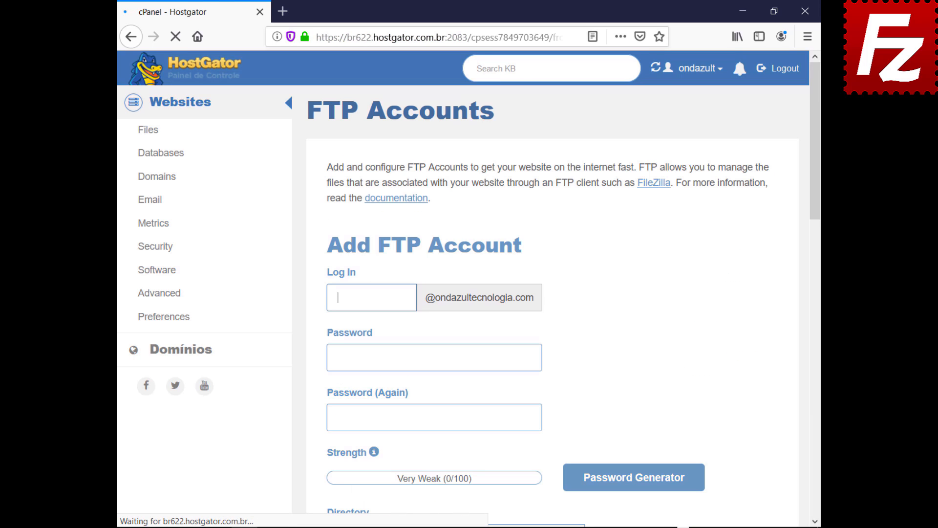
pyautogui.write('wordpressftp')
pyautogui.press('Tab')
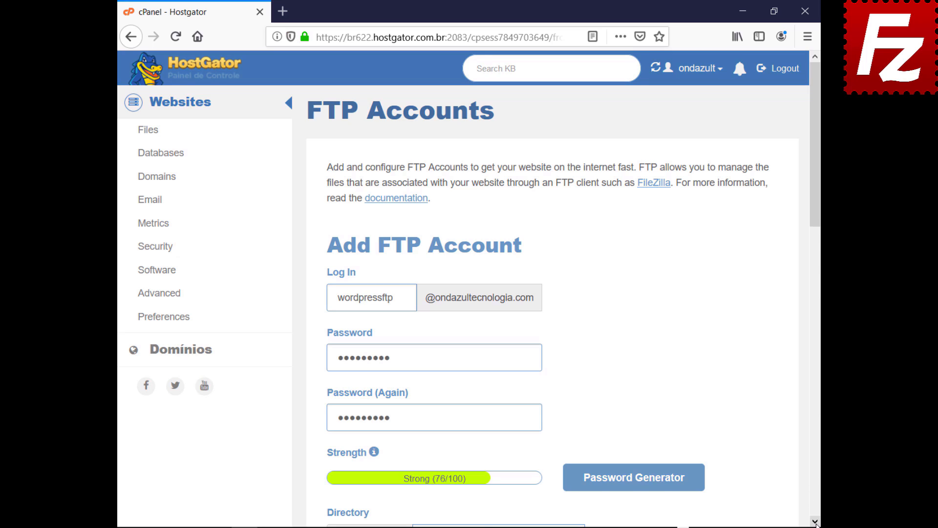
pyautogui.scroll(-7, 816, 523)
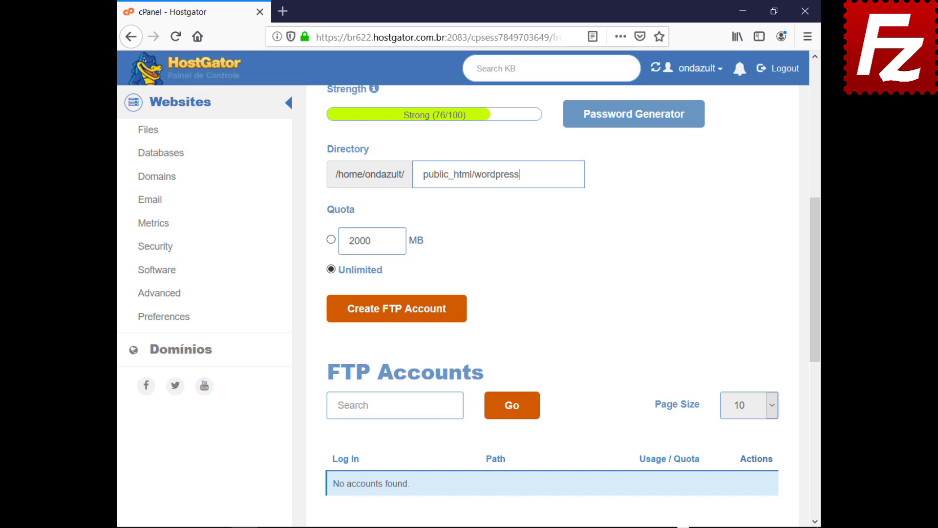
pyautogui.click(394, 317)
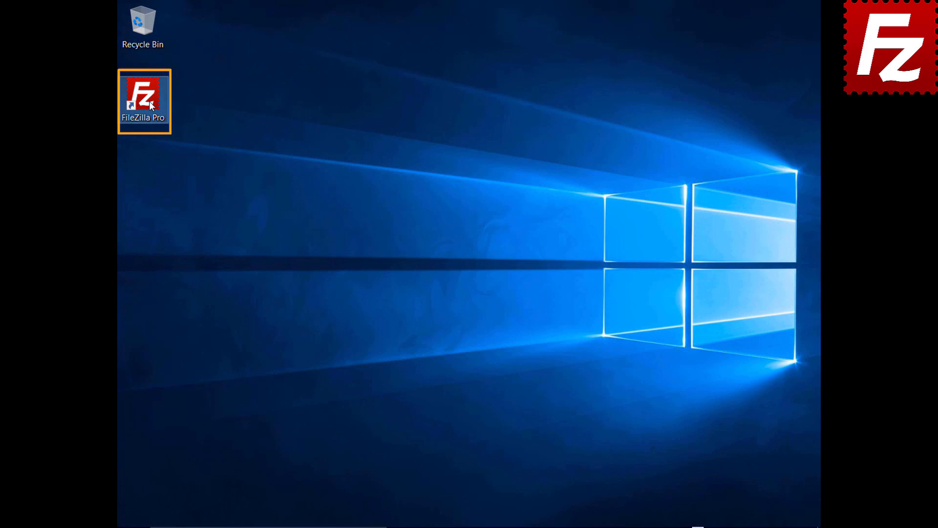
# Switch to FileZilla Pro and add a new site named Wordpress with host ftp.ondazultecnologia.com
pyautogui.doubleClick(149, 101)
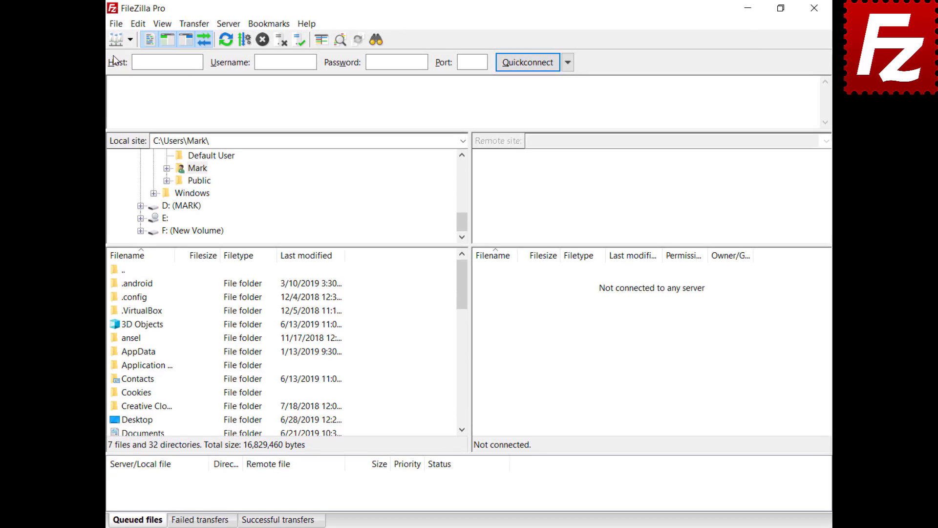
pyautogui.click(115, 23)
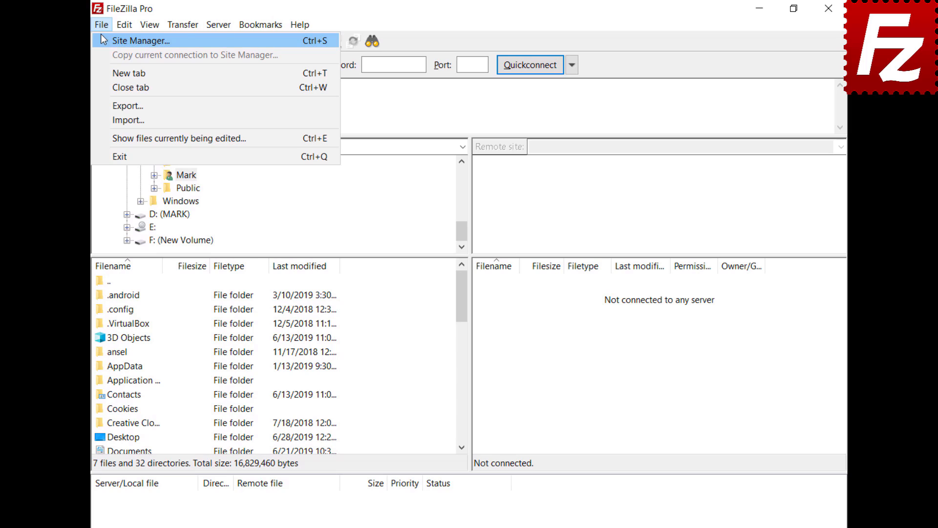
pyautogui.click(103, 40)
pyautogui.click(293, 366)
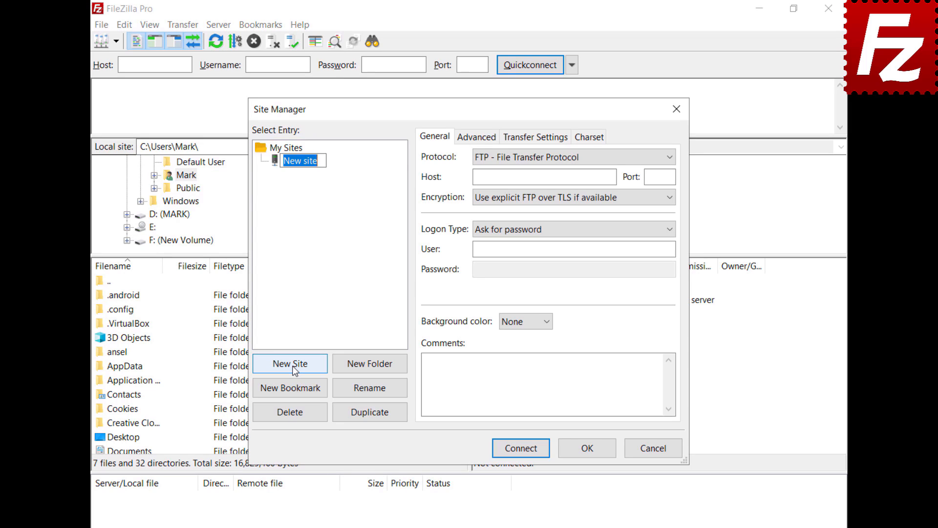
pyautogui.write('Wordpress')
pyautogui.click(544, 176)
pyautogui.write('ftp.ondazultecnologia.com')
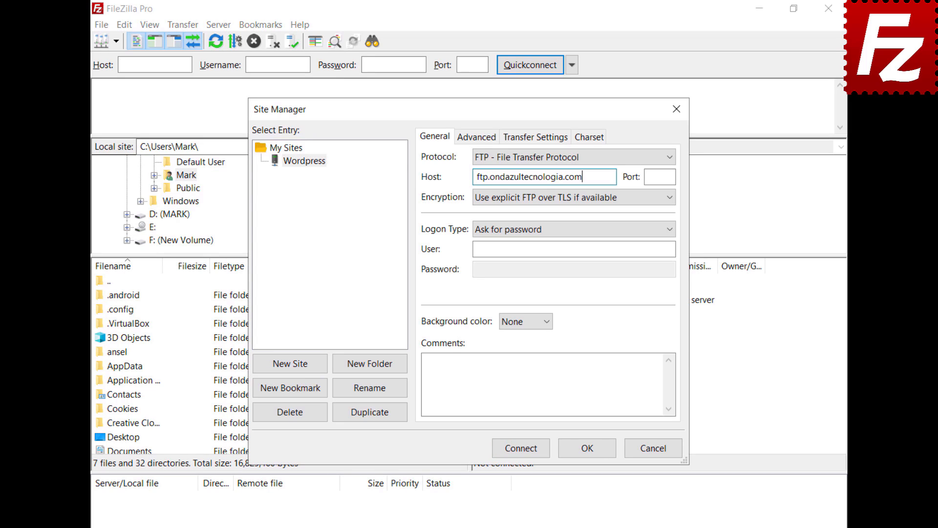
# Set the Wordpress site's logon type to Normal, enter the FTP username and password, and connect, always trusting the server's certificate
pyautogui.click(575, 250)
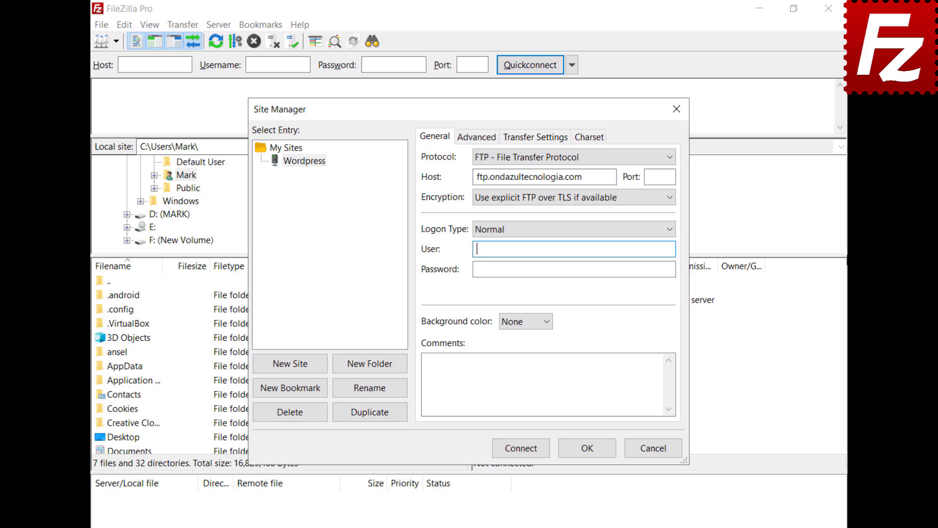
pyautogui.hotkey('ctrl', 'v')
pyautogui.click(574, 269)
pyautogui.hotkey('ctrl', 'v')
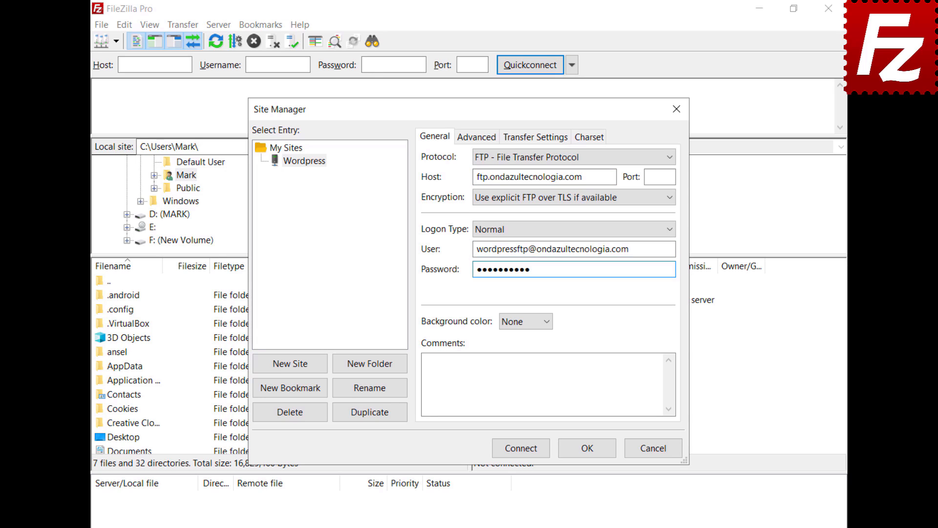
pyautogui.click(520, 448)
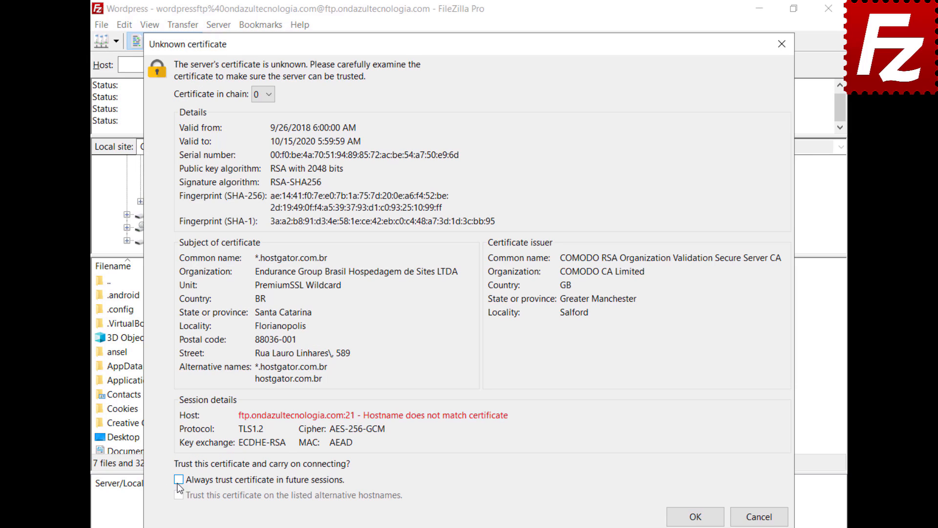
pyautogui.click(178, 483)
pyautogui.click(696, 517)
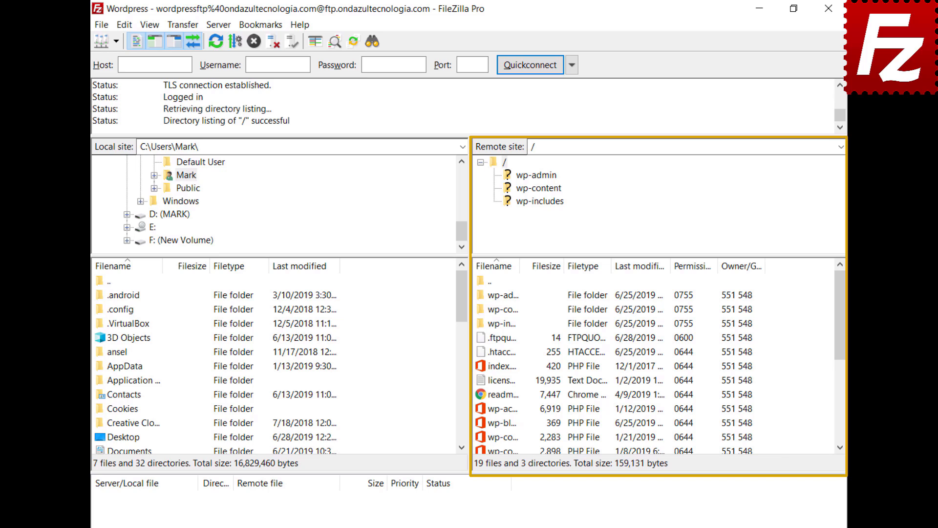
# Open the remote wp-blog-header.php for editing and insert the line "Enter a new line here" above its first line
pyautogui.rightClick(482, 424)
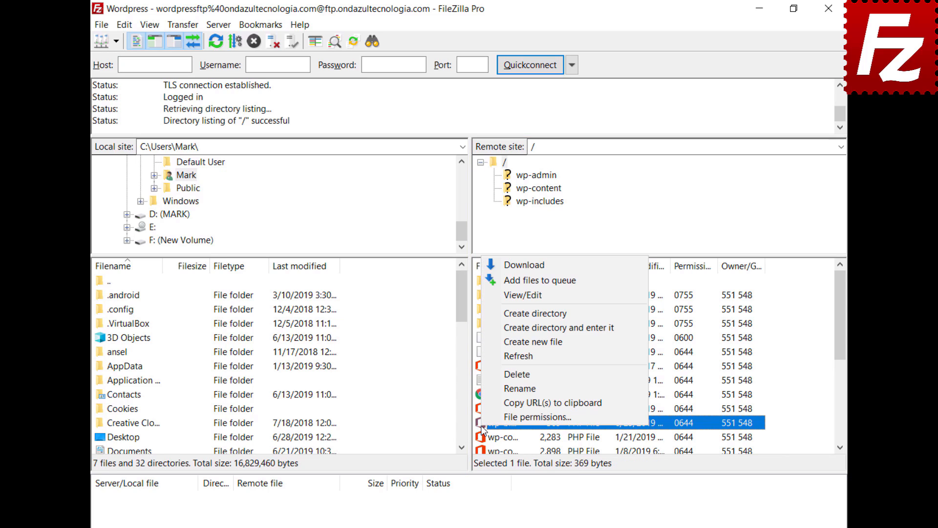
pyautogui.click(494, 295)
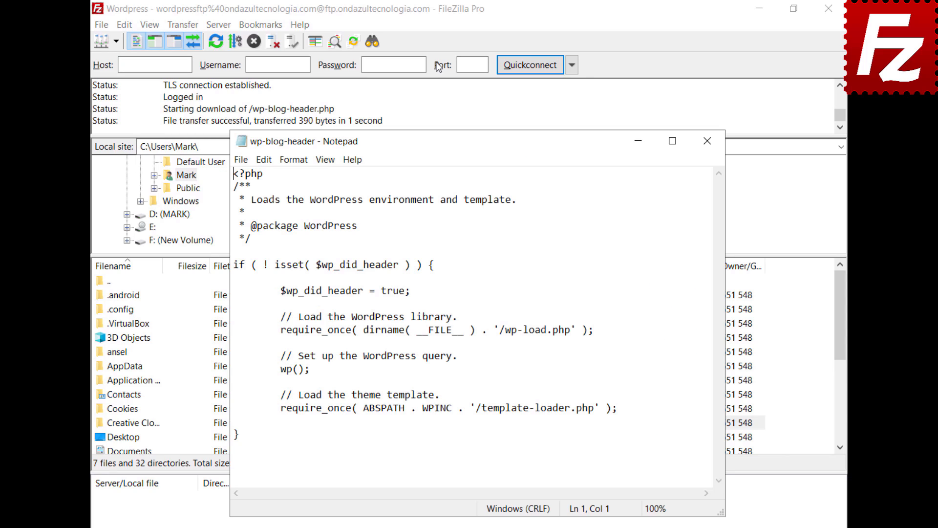
pyautogui.press('Return')
pyautogui.press('Up')
pyautogui.write('Enter a new line here')
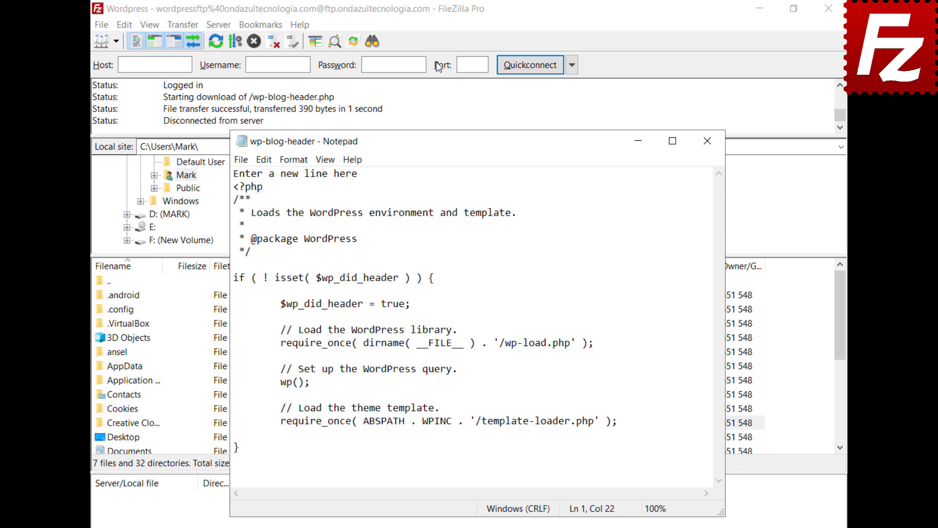
# Save and close the edited wp-blog-header.php and upload it back to the server
pyautogui.click(237, 161)
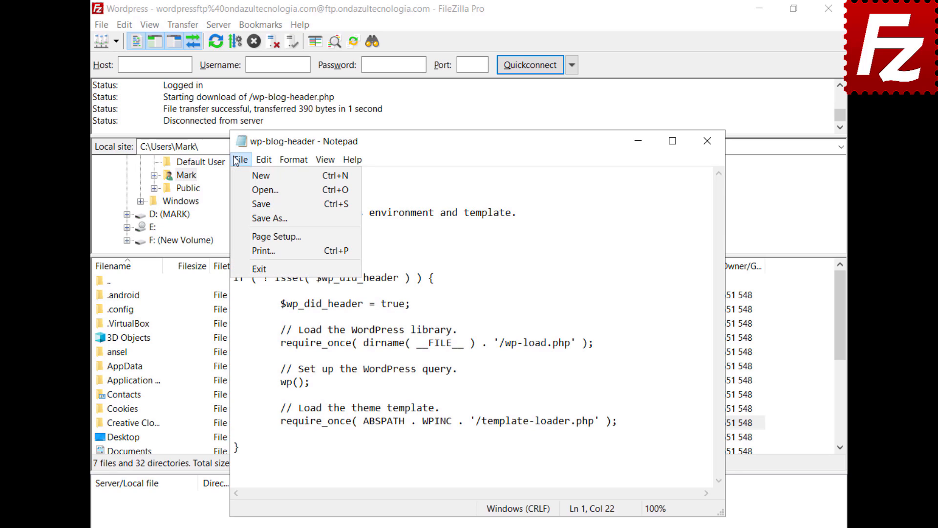
pyautogui.click(258, 268)
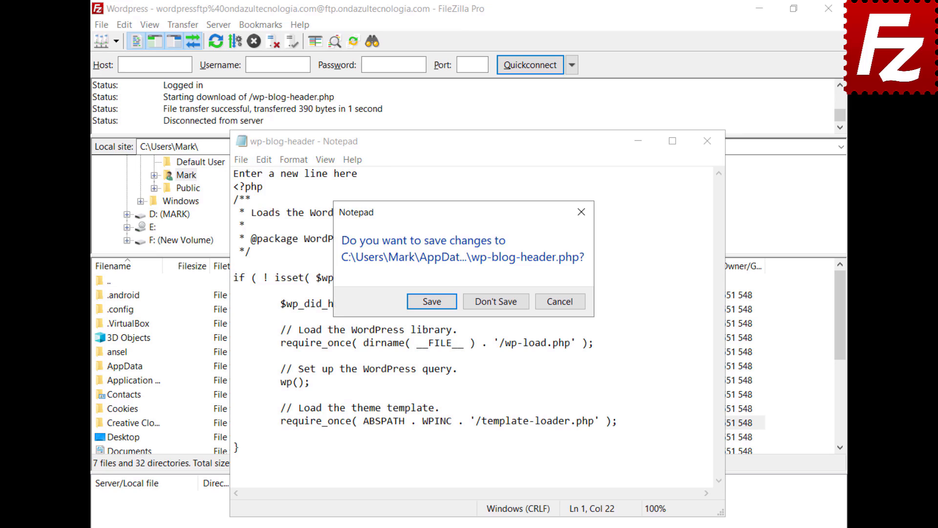
pyautogui.click(431, 303)
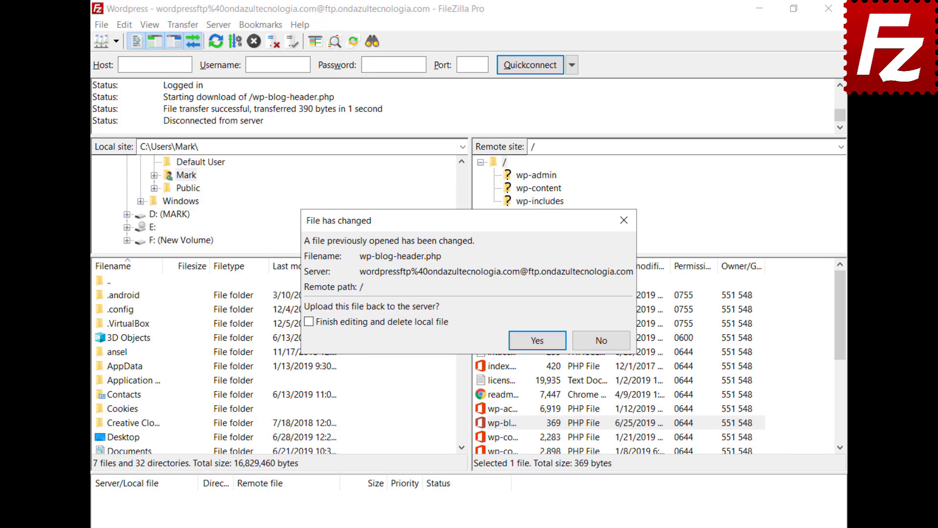
pyautogui.click(537, 340)
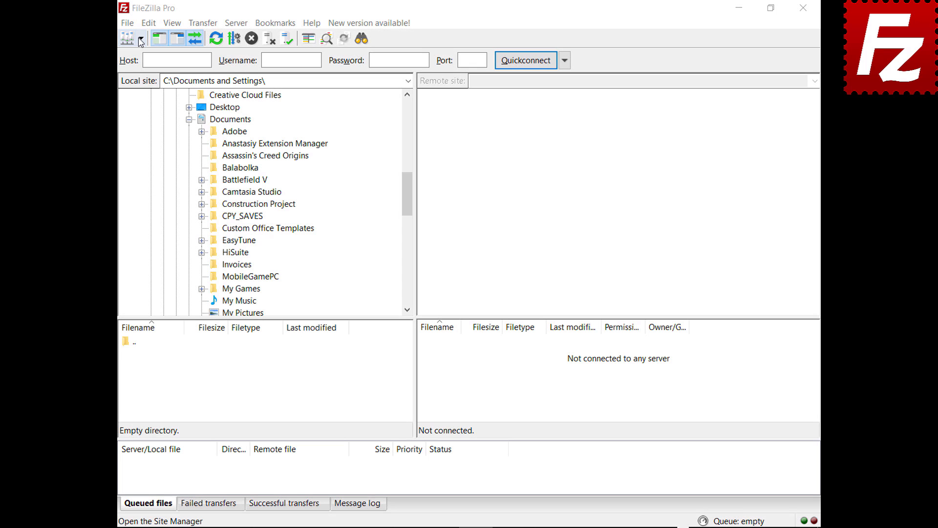
# Connect to the saved FTP site and download the remote Excel file whose name starts with Financ to the local side
pyautogui.click(140, 38)
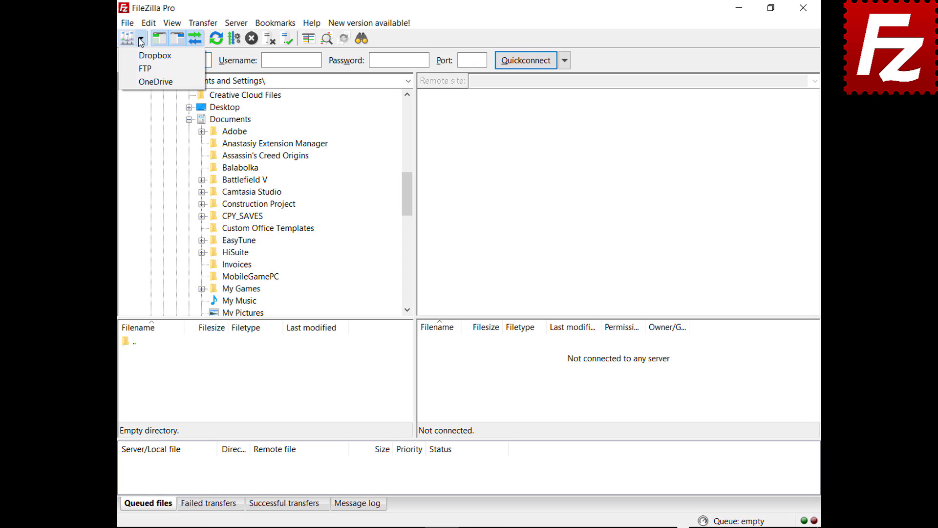
pyautogui.click(143, 70)
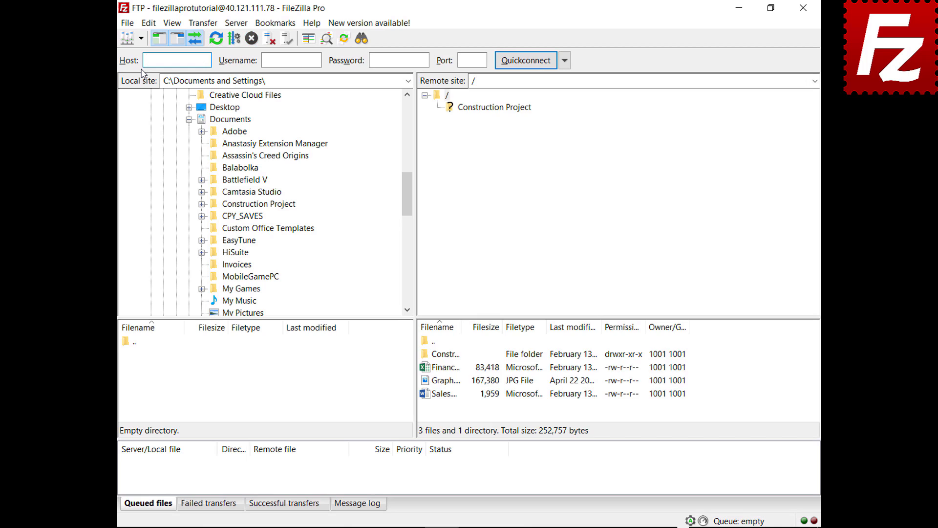
pyautogui.click(429, 370)
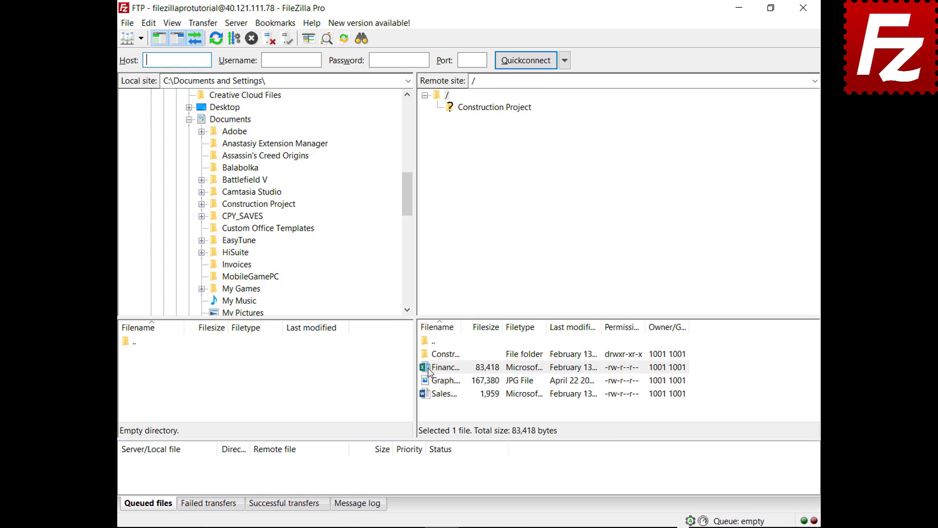
pyautogui.moveTo(429, 371); pyautogui.dragTo(262, 123)
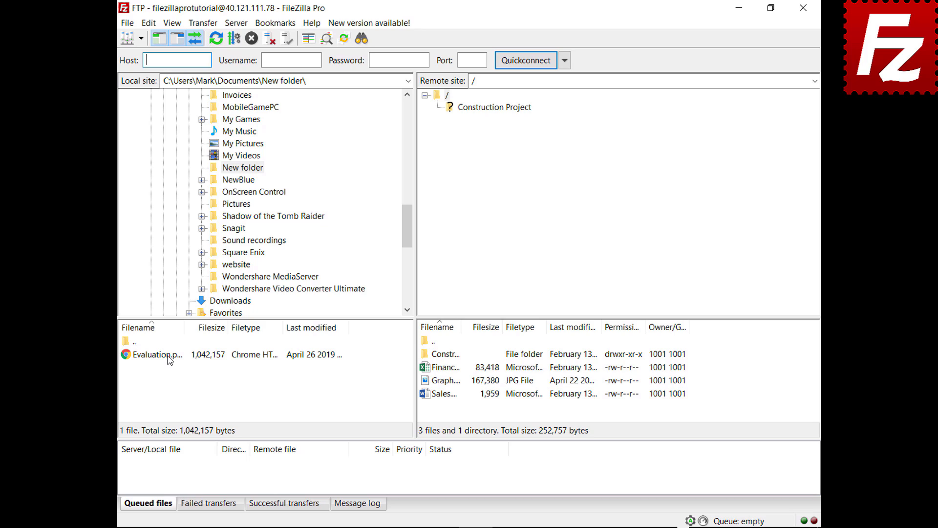
# Upload the Evaluation file from the local New folder to the remote root directory
pyautogui.click(168, 358)
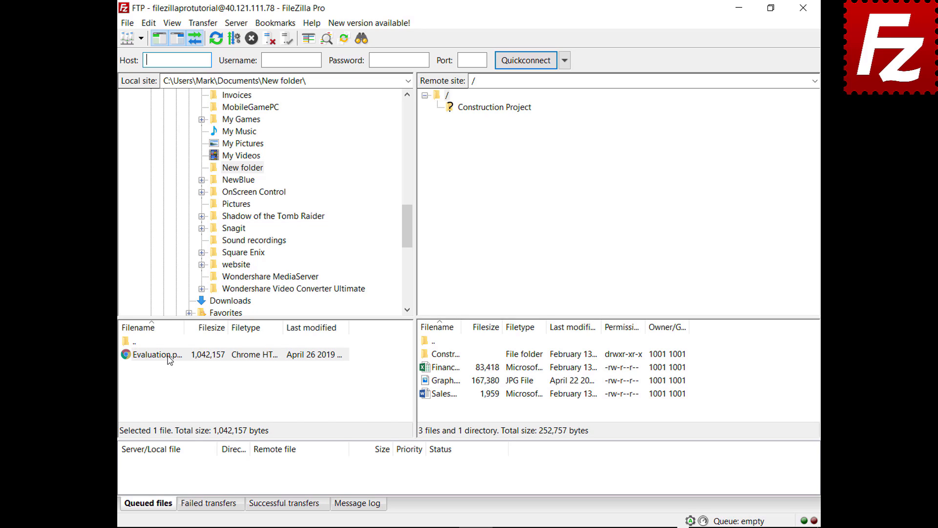
pyautogui.moveTo(169, 359); pyautogui.dragTo(454, 410)
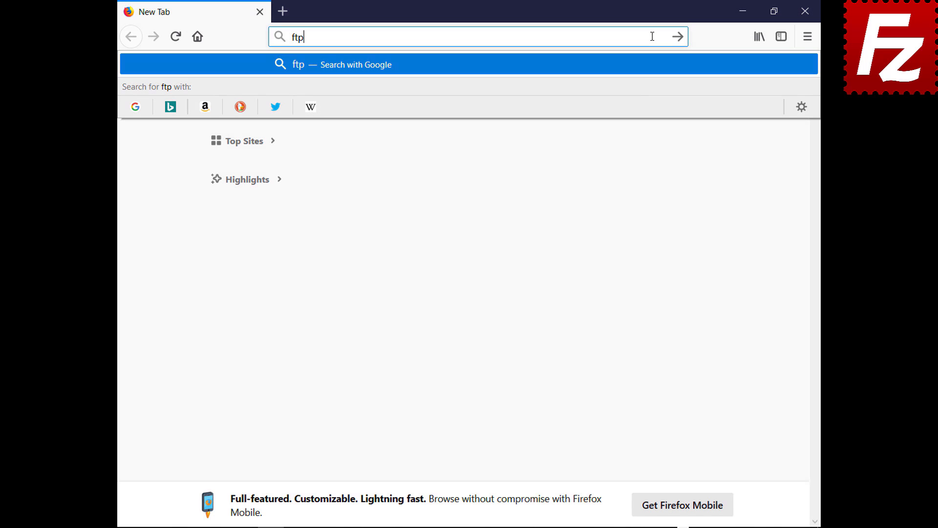
# Switch to Firefox, open ftptest.net and set the server host to 40.121.111.78
pyautogui.write('test.net')
pyautogui.press('Return')
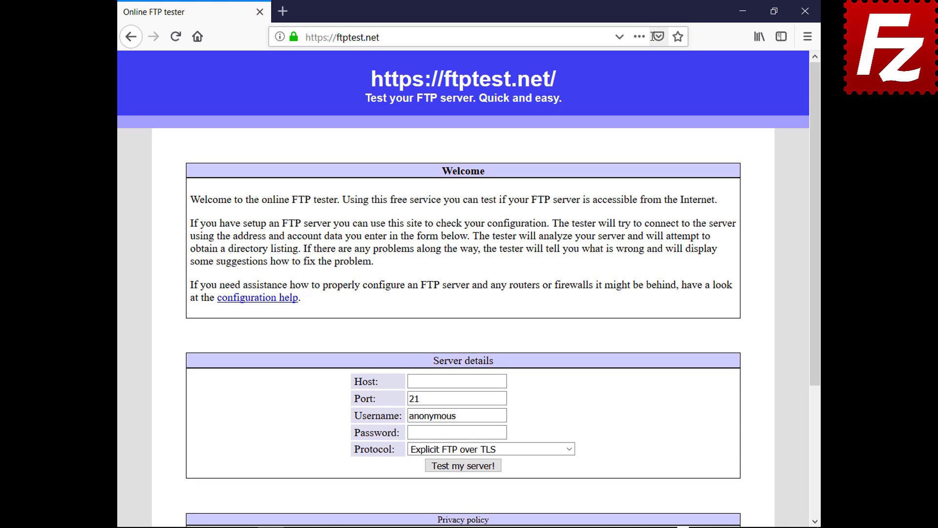
pyautogui.click(503, 381)
pyautogui.write('40.121.111.78')
# Replace the anonymous username with filezillaprotutorial and enter the FTP account password
pyautogui.click(504, 415)
pyautogui.press('BackSpace')
pyautogui.press('BackSpace')
pyautogui.press('BackSpace')
pyautogui.press('BackSpace')
pyautogui.press('BackSpace')
pyautogui.press('BackSpace')
pyautogui.press('BackSpace')
pyautogui.press('BackSpace')
pyautogui.press('BackSpace')
pyautogui.write('filezillaprotutorial')
pyautogui.click(504, 434)
pyautogui.write('•••••••••')
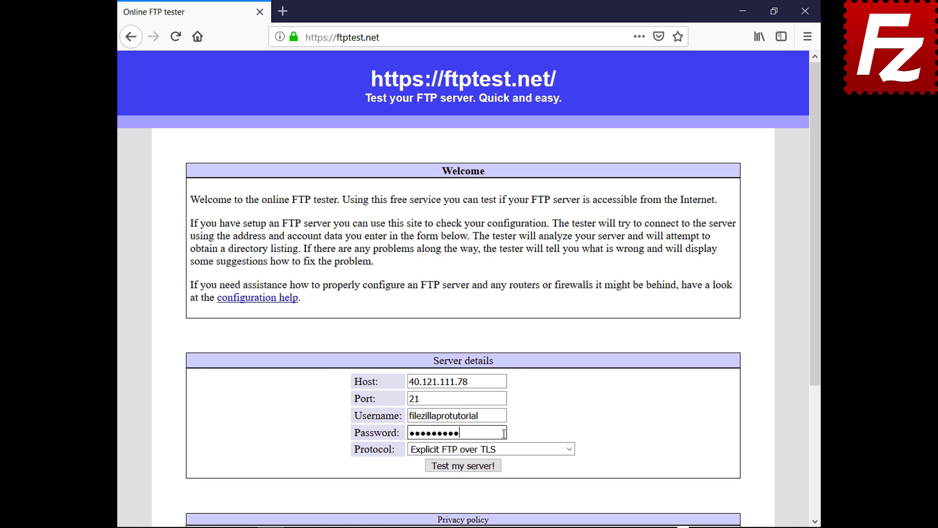
# Set the protocol to Allow fallback to plain FTP (insecure), run the server test and review its results
pyautogui.click(569, 449)
pyautogui.click(566, 492)
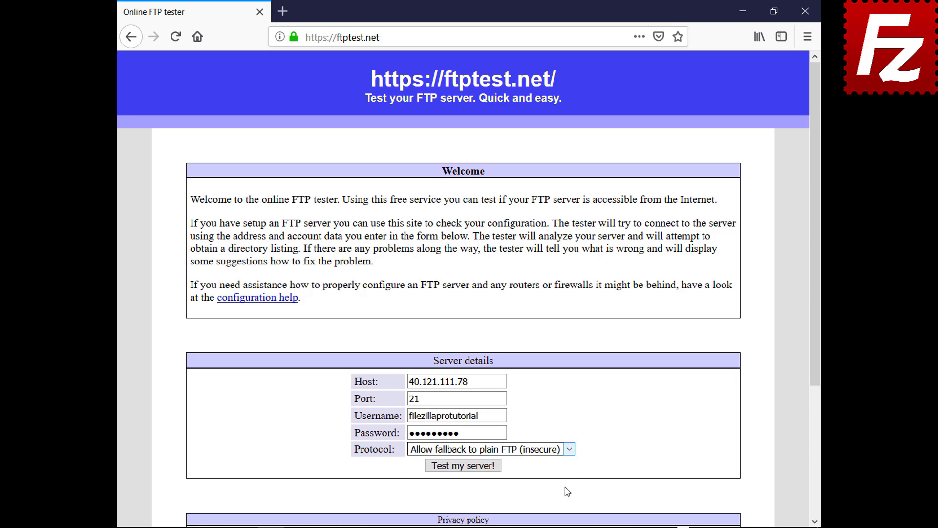
pyautogui.click(464, 467)
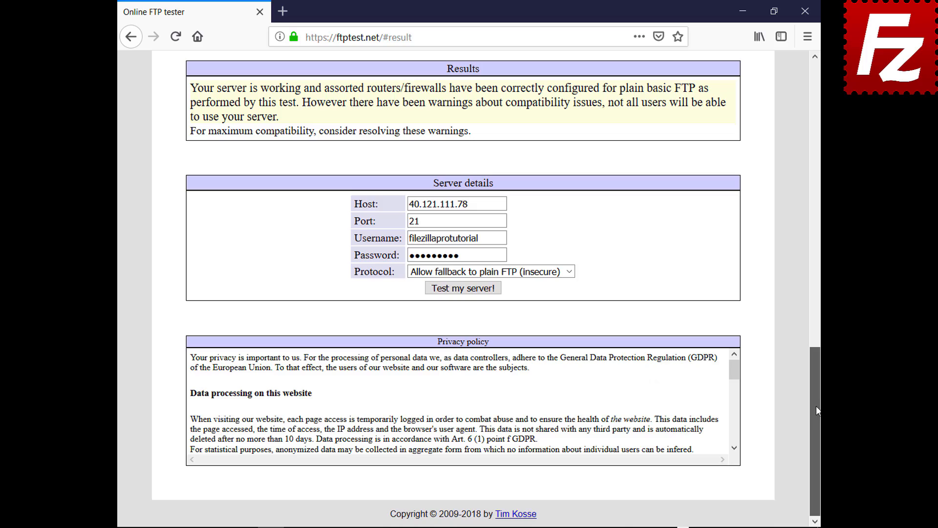
pyautogui.moveTo(814, 404); pyautogui.dragTo(771, 122)
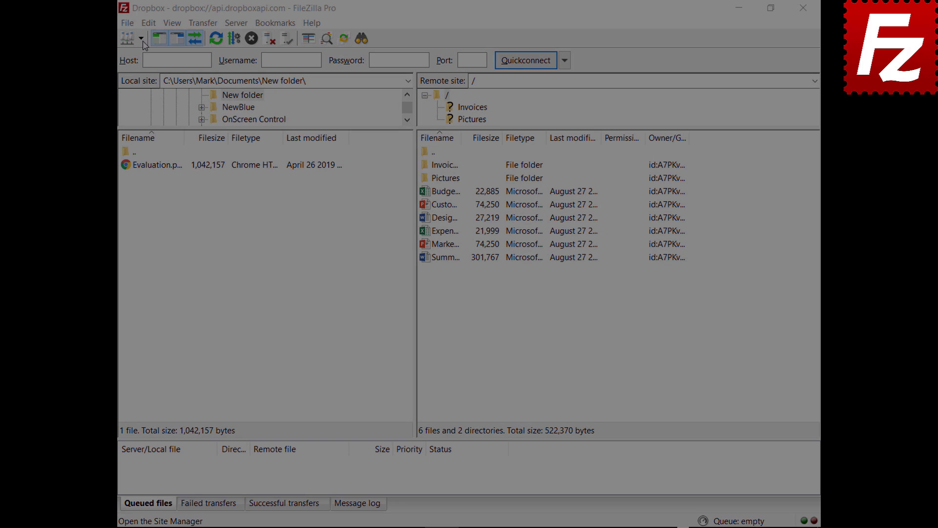
# In FileZilla Pro, connect to the saved OneDrive site in a new tab, and return to the Dropbox connection
pyautogui.click(142, 41)
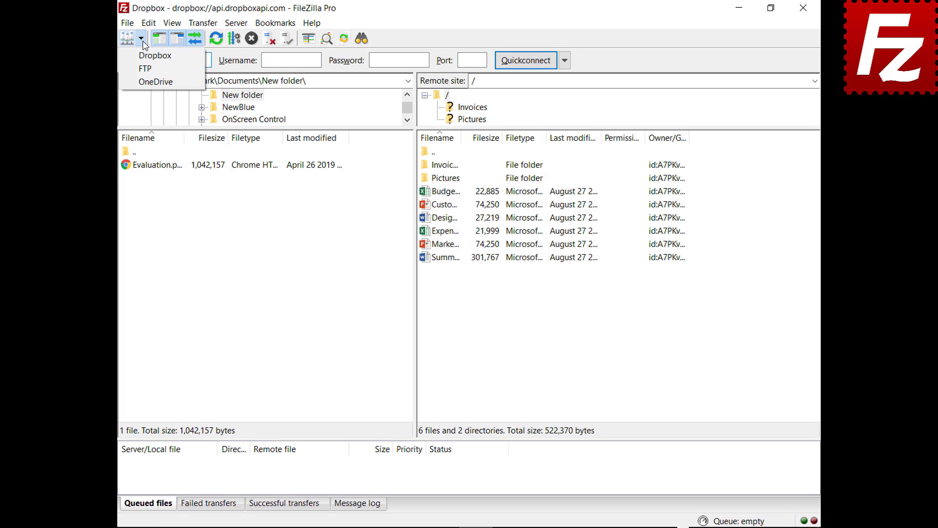
pyautogui.click(145, 84)
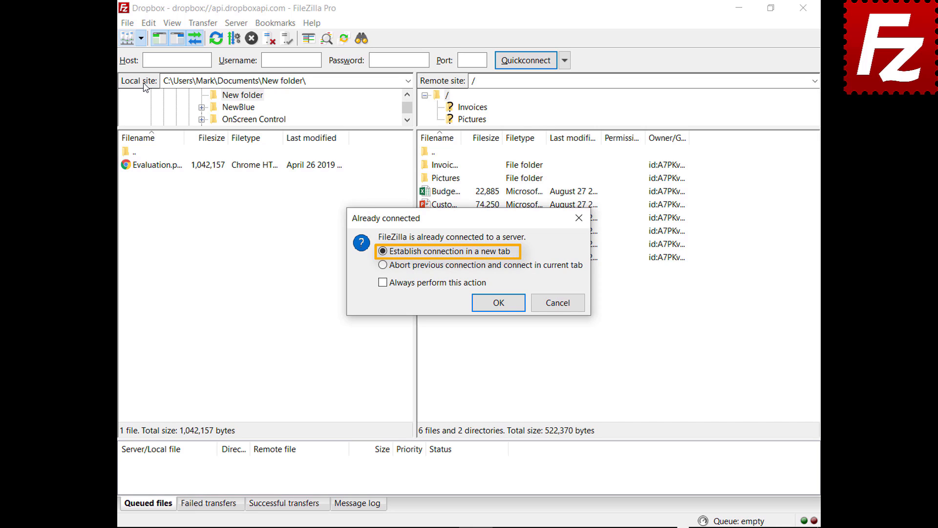
pyautogui.click(499, 305)
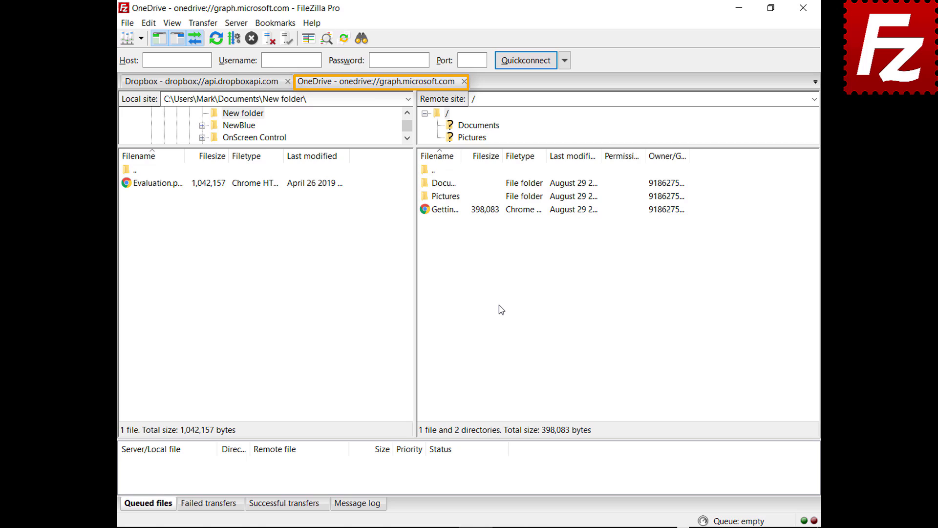
pyautogui.click(201, 83)
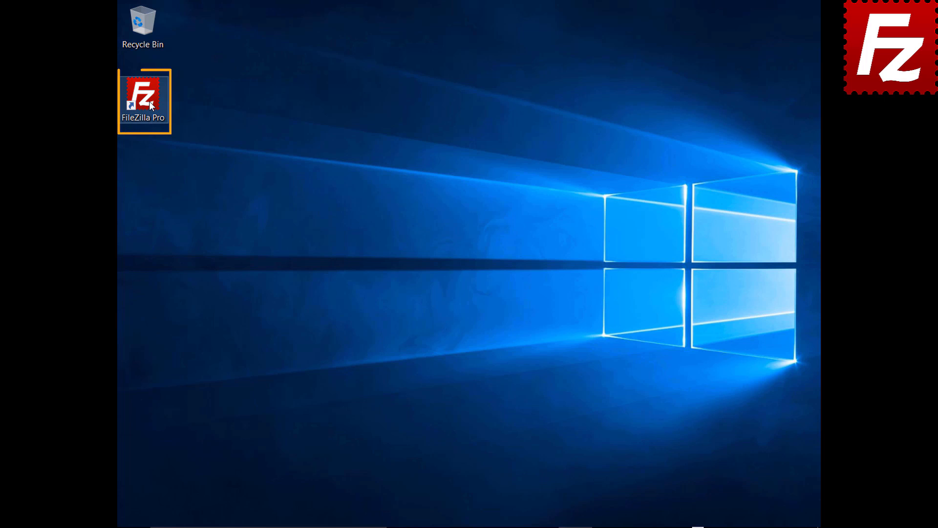
# Launch FileZilla Pro and quickconnect to host 40.121.111.78 as filezillaprotutorial, entering the FTP account password
pyautogui.doubleClick(149, 101)
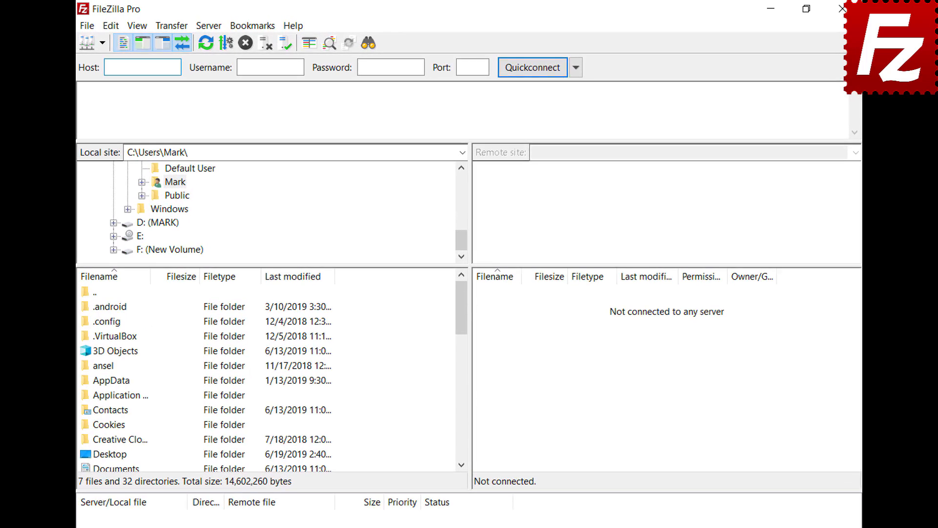
pyautogui.write('40.121.111.78')
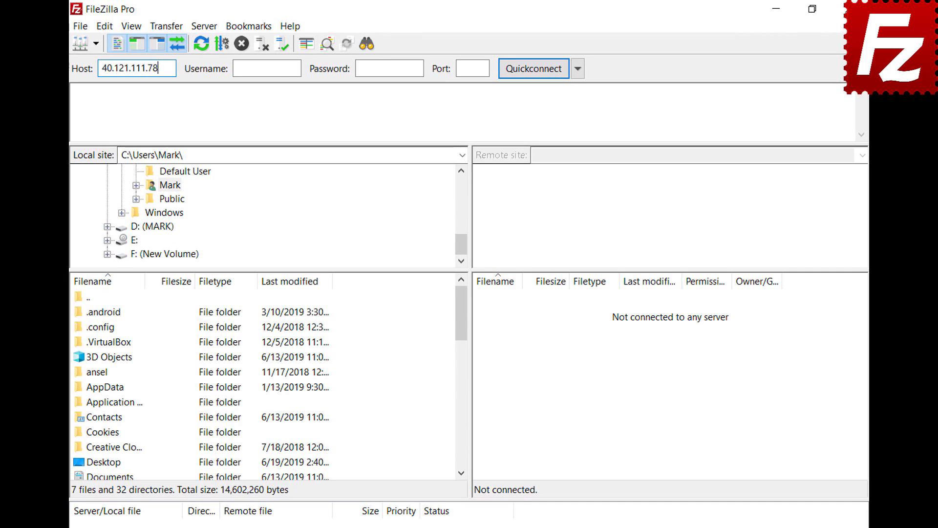
pyautogui.press('Tab')
pyautogui.write('zillaprotutorial')
pyautogui.press('Tab')
pyautogui.write('•••••••••')
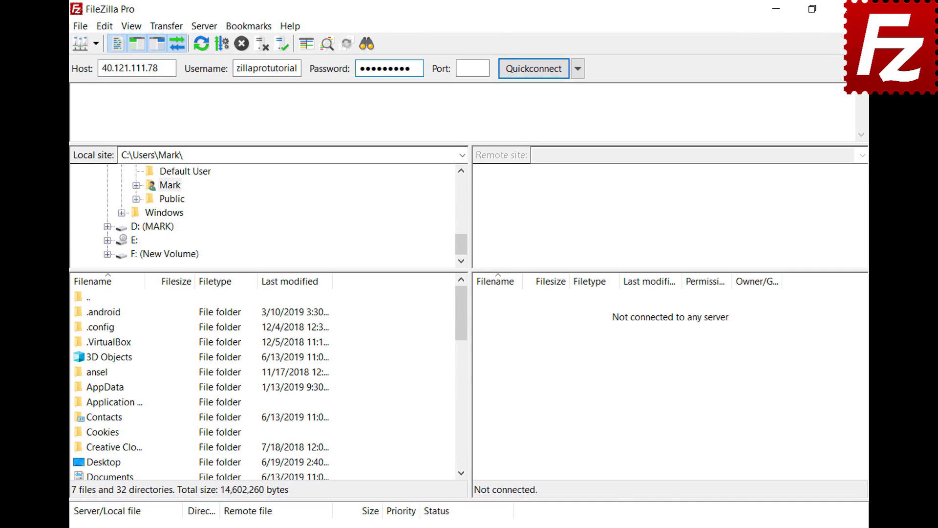
pyautogui.press('Return')
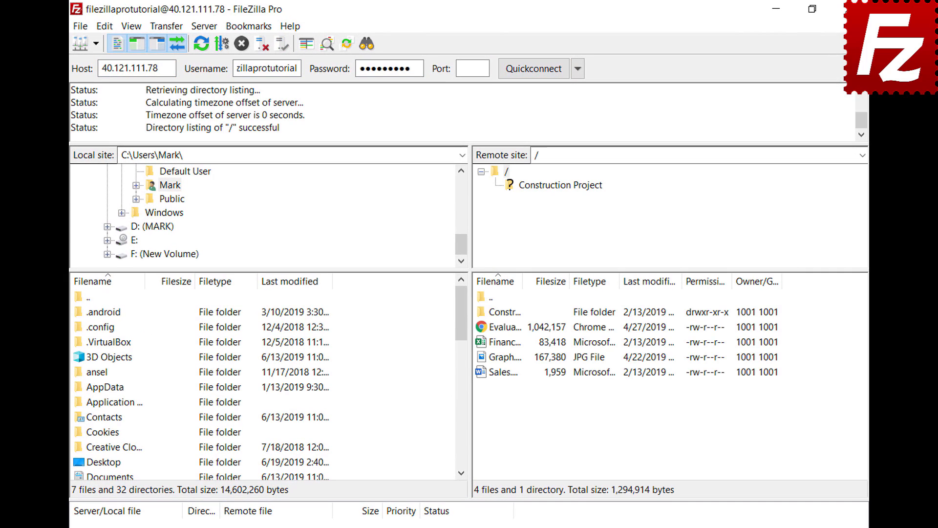
# Save the current connection in the Site Manager as New connection, and open the manual transfer dialog
pyautogui.click(81, 27)
pyautogui.click(84, 58)
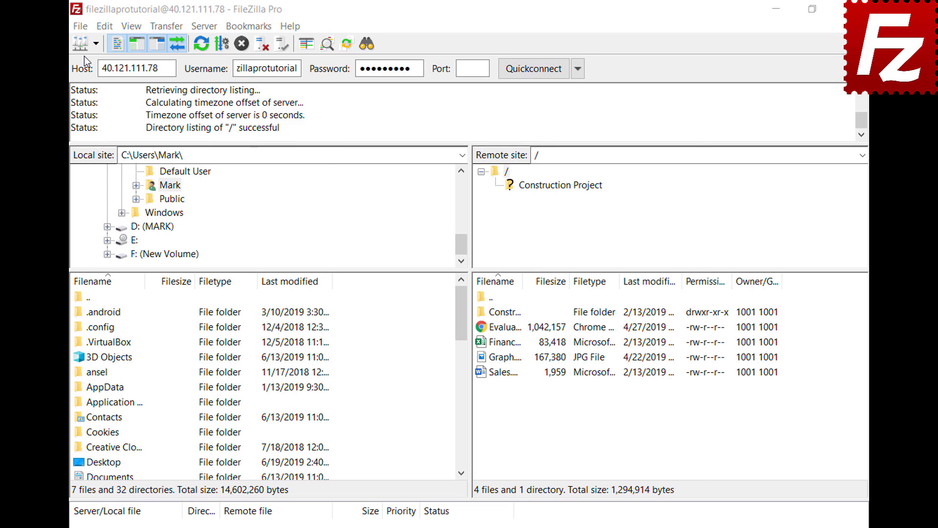
pyautogui.write('New connecti')
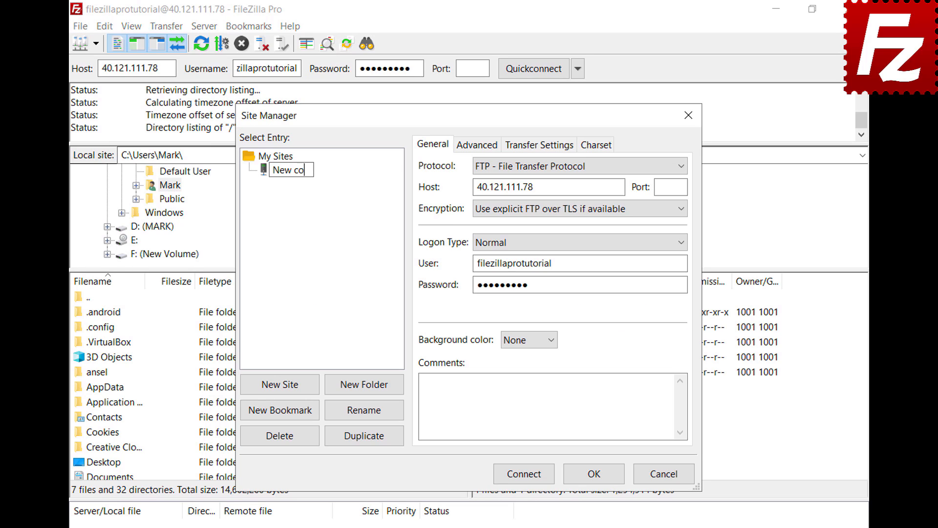
pyautogui.write('on')
pyautogui.press('Return')
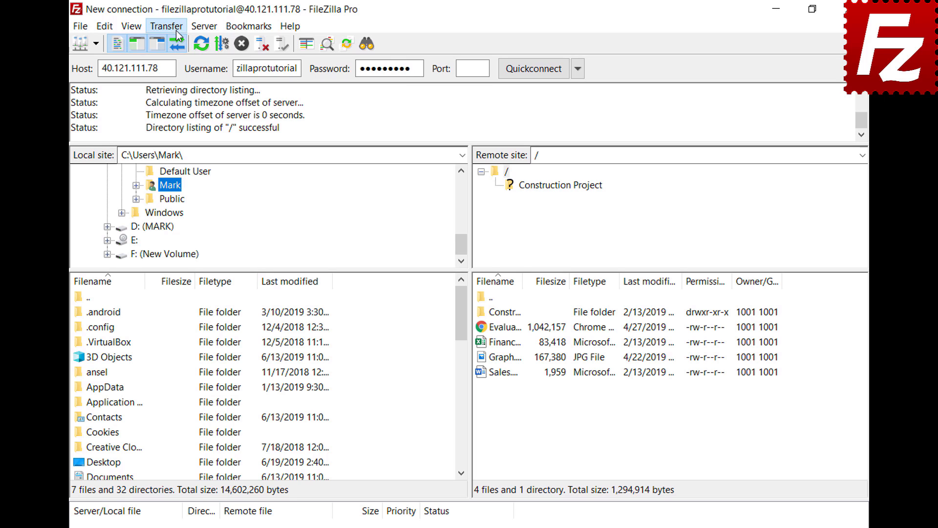
pyautogui.click(179, 37)
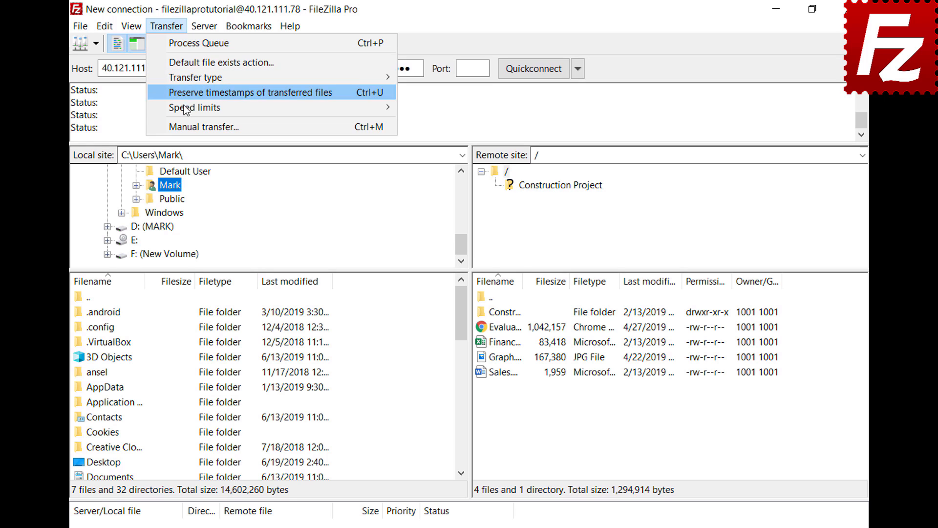
pyautogui.click(189, 127)
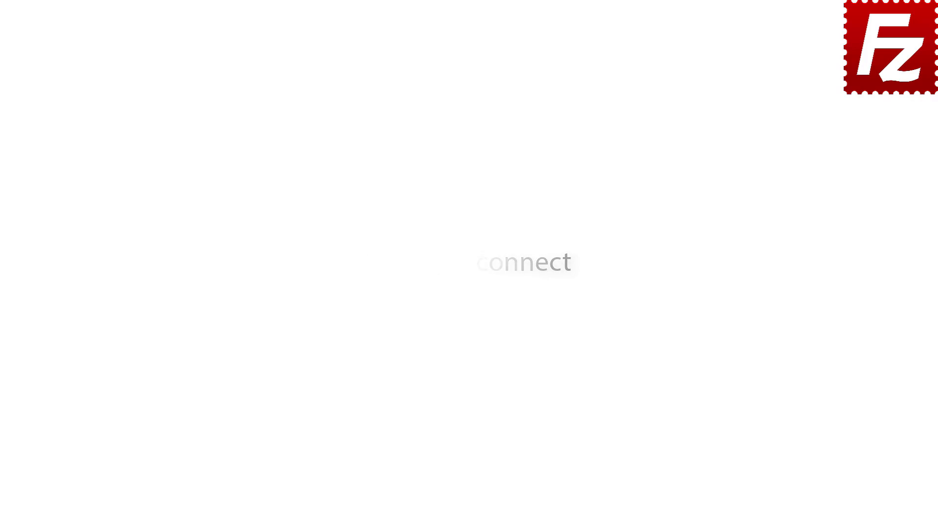
# Launch FileZilla Pro and reconnect to the last used server, 40.121.111.78
pyautogui.doubleClick(150, 104)
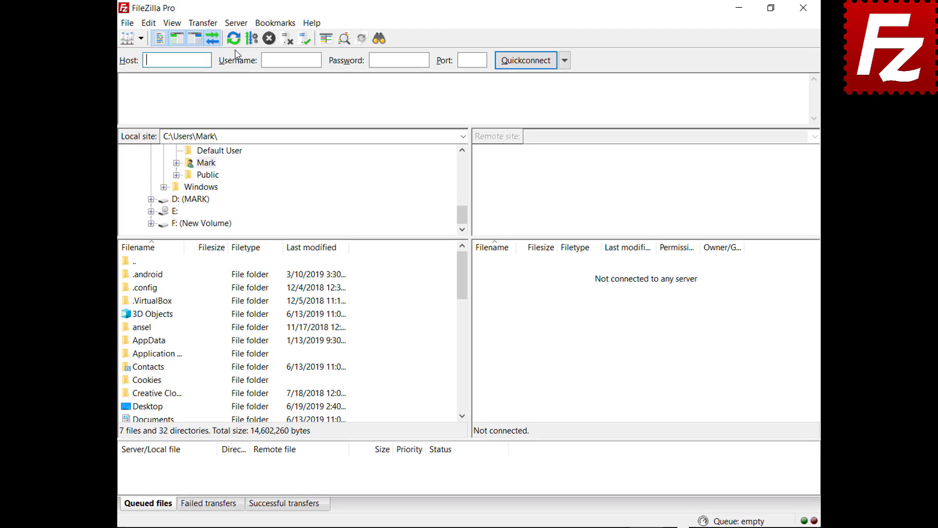
pyautogui.click(219, 28)
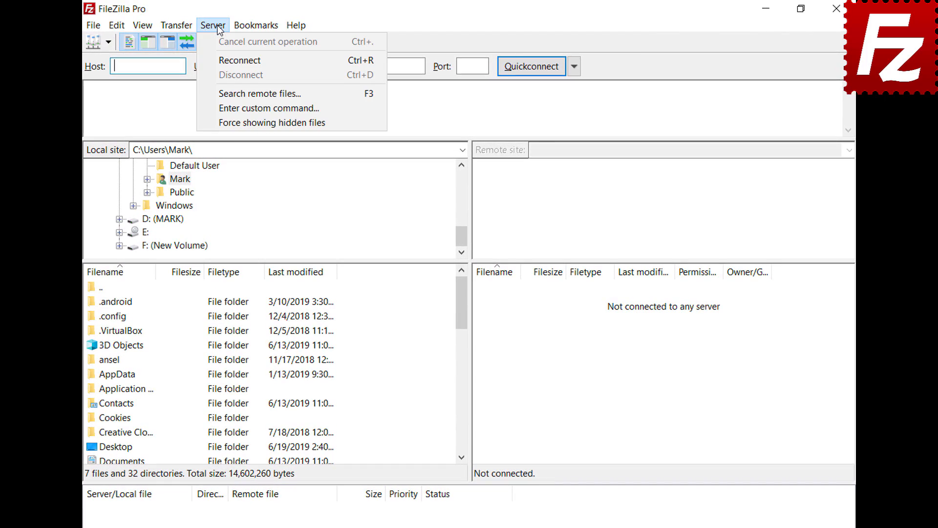
pyautogui.click(221, 59)
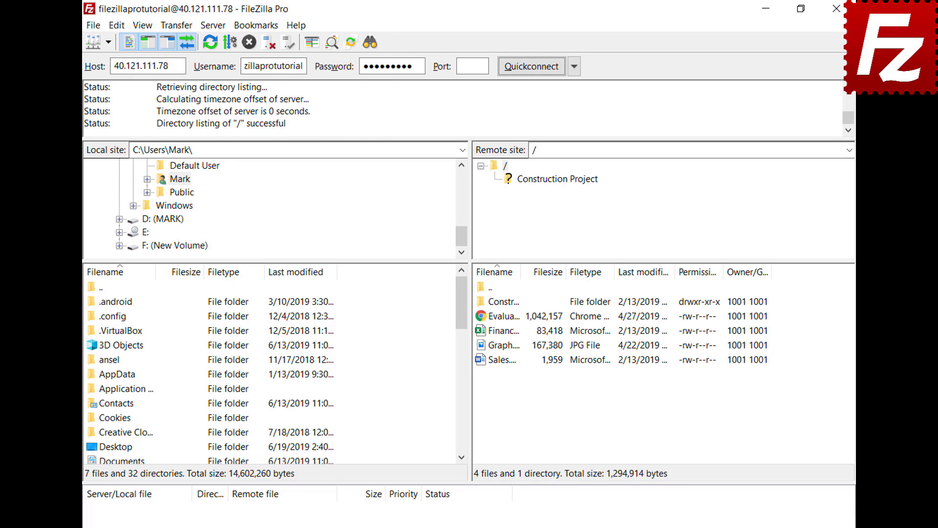
# Disconnect from the current server and reconnect to it
pyautogui.click(211, 29)
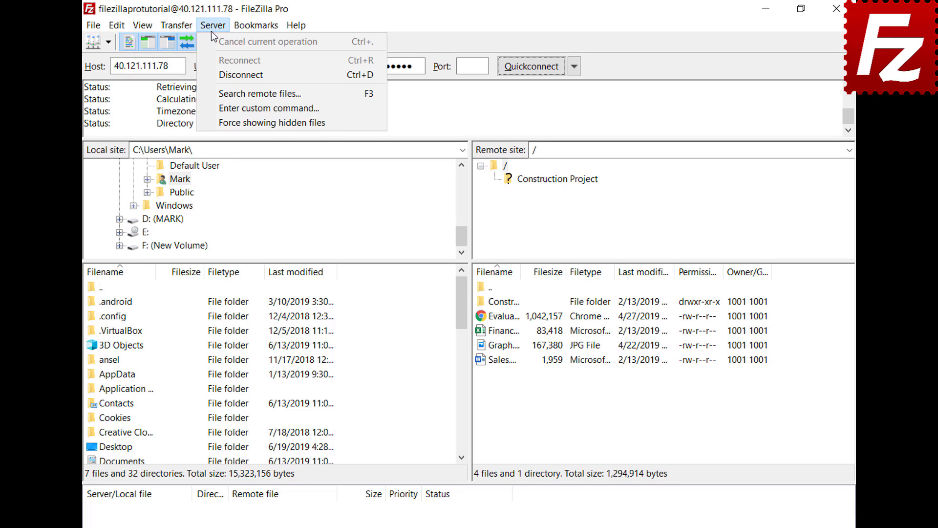
pyautogui.click(215, 76)
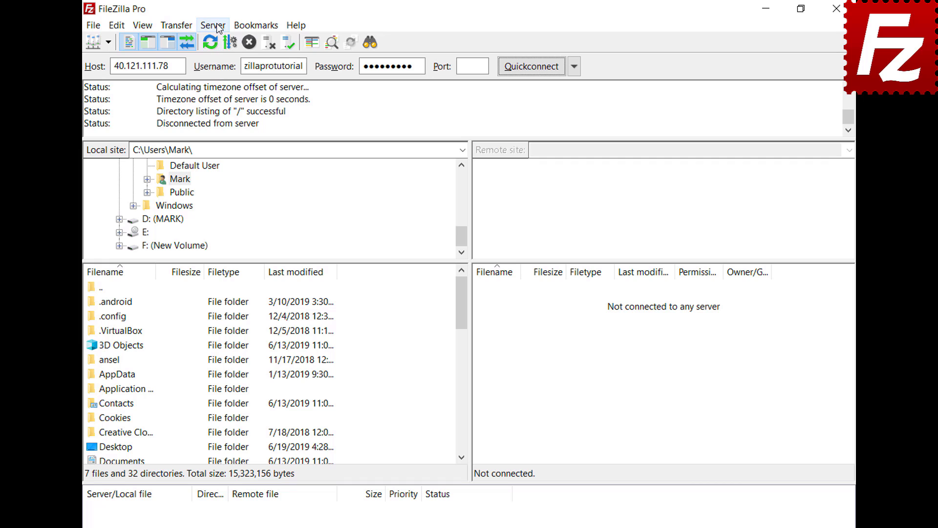
pyautogui.click(217, 26)
pyautogui.click(221, 60)
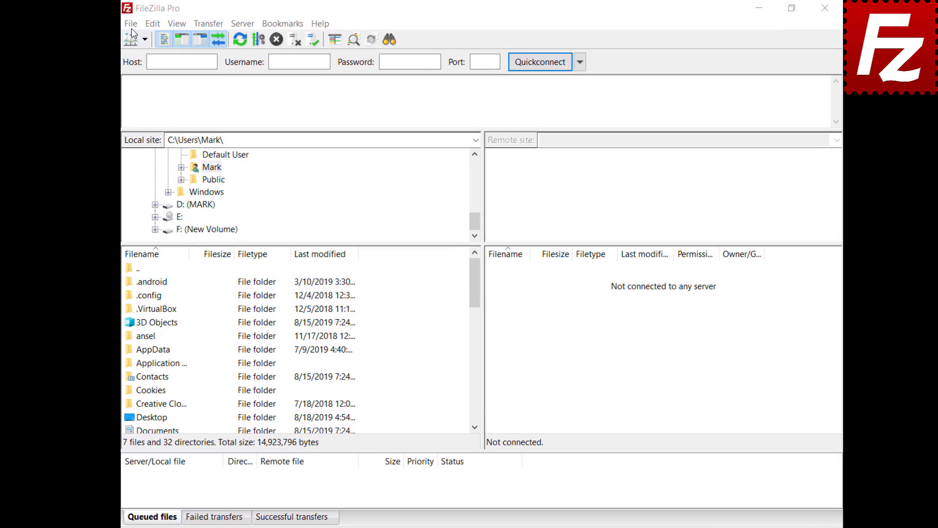
# Create a site named Google Drive in the Site Manager, set its protocol to Google Drive and enter the account e-mail as user
pyautogui.click(140, 26)
pyautogui.click(142, 37)
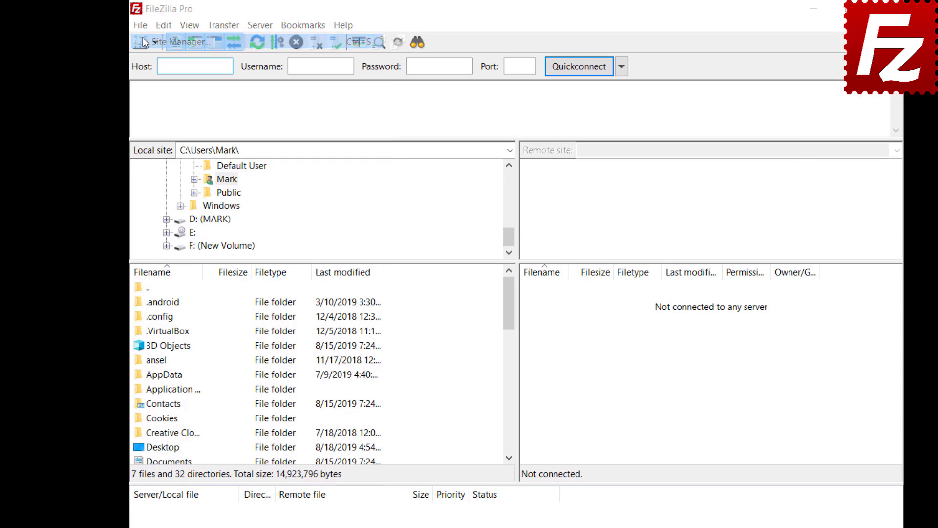
pyautogui.click(337, 377)
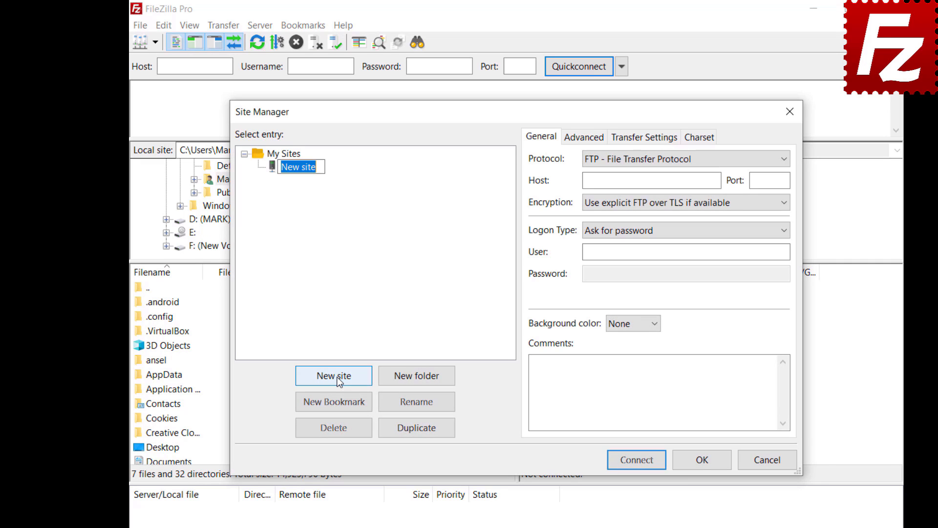
pyautogui.write('Google Drive')
pyautogui.click(778, 161)
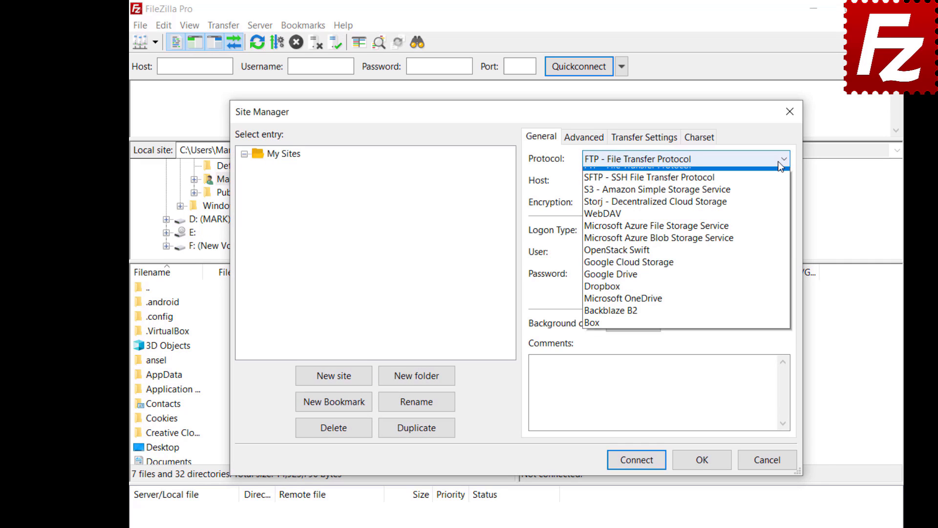
pyautogui.click(774, 274)
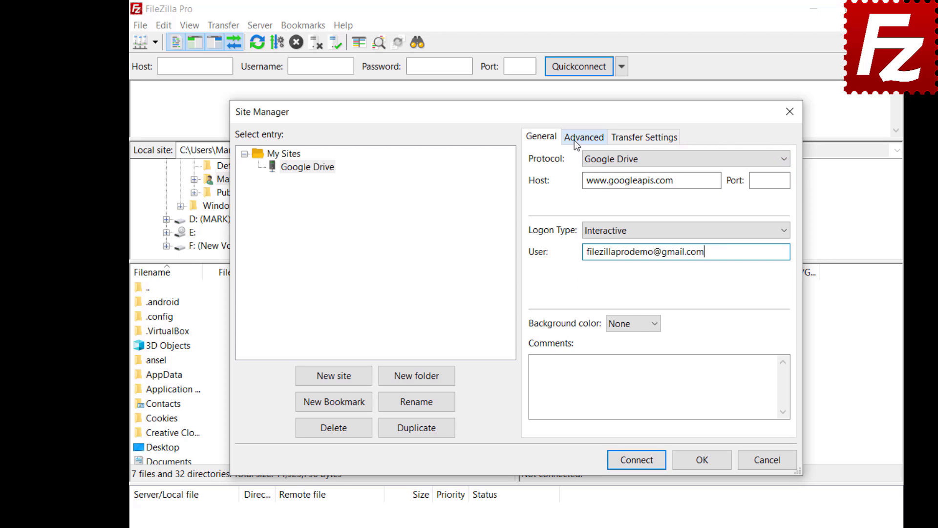
# Set the Google Drive site's default local directory to the Construction Project folder in Documents
pyautogui.click(575, 140)
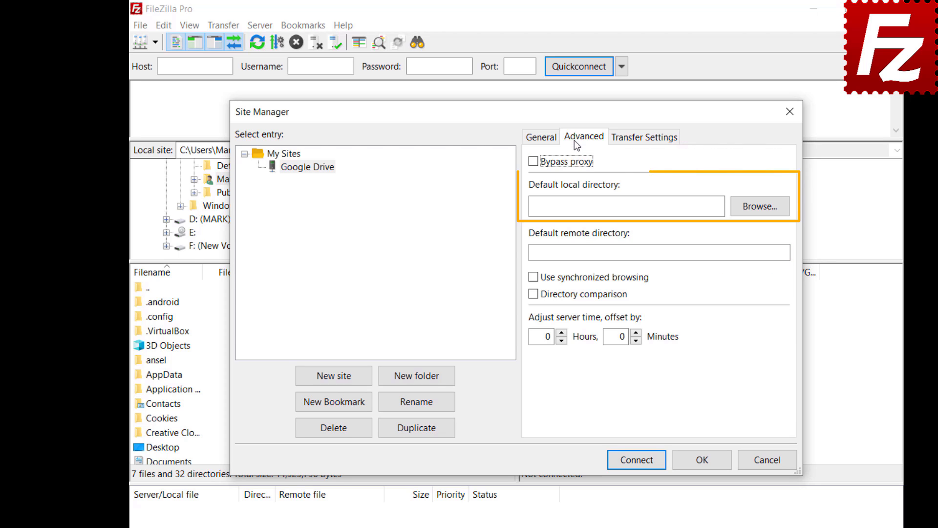
pyautogui.click(758, 211)
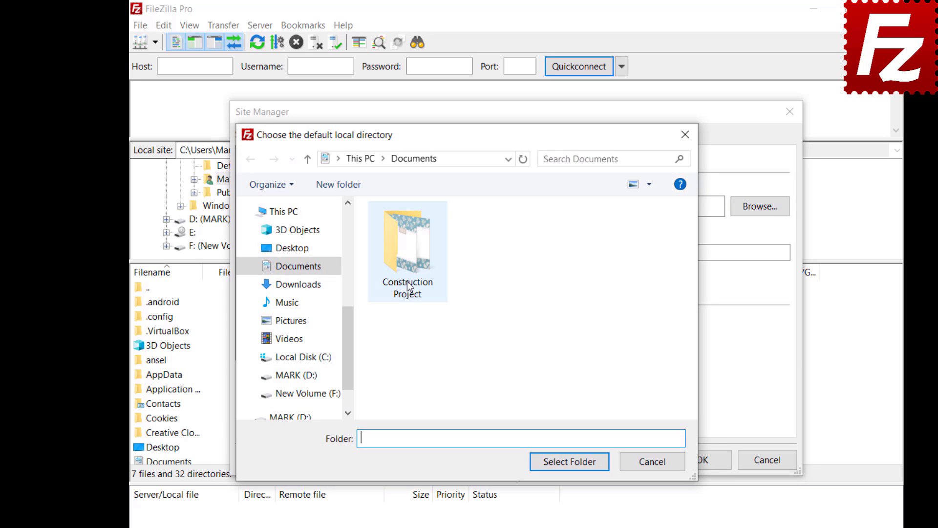
pyautogui.doubleClick(409, 286)
pyautogui.click(571, 466)
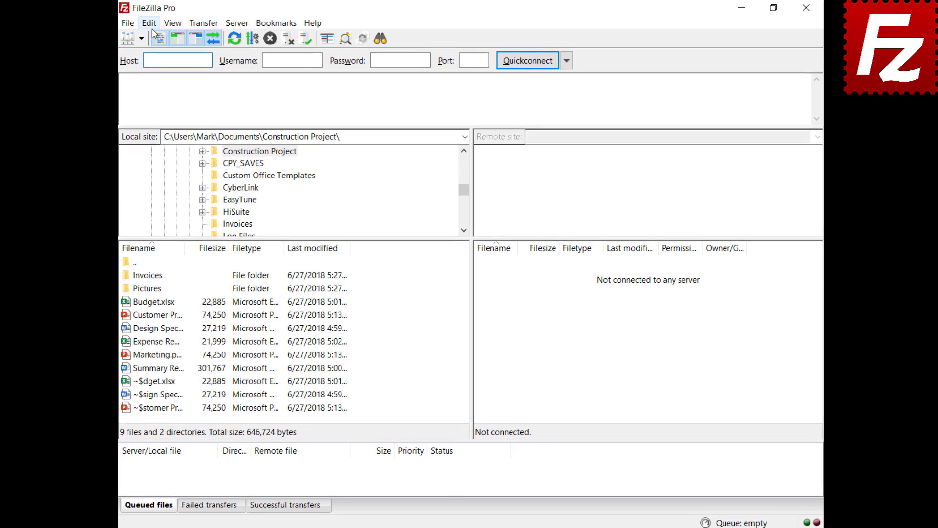
# Open the Updates settings and review the choices for automatic check frequency and for which versions to check
pyautogui.click(157, 23)
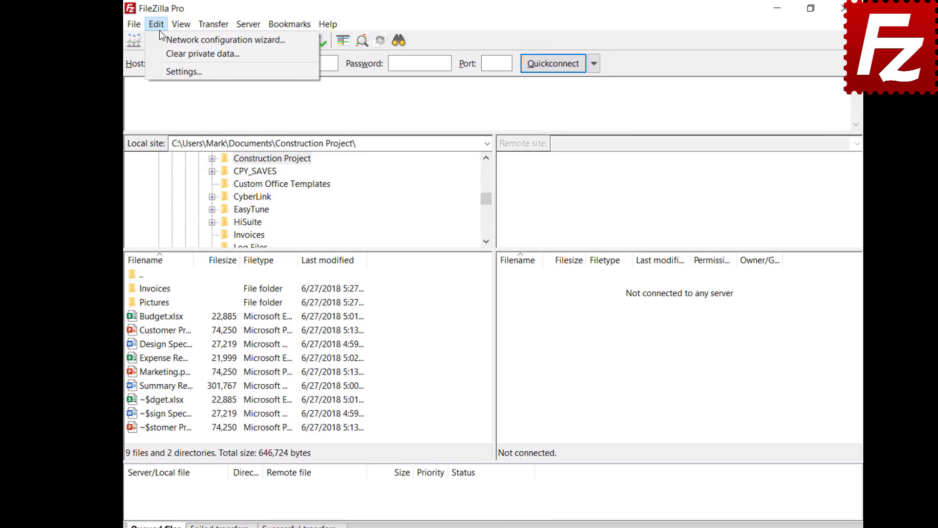
pyautogui.click(169, 68)
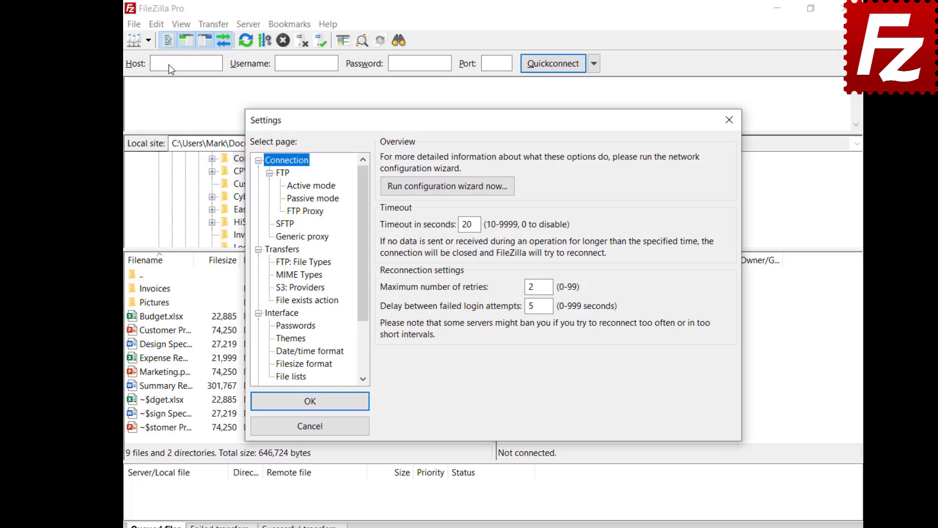
pyautogui.scroll(-2, 365, 307)
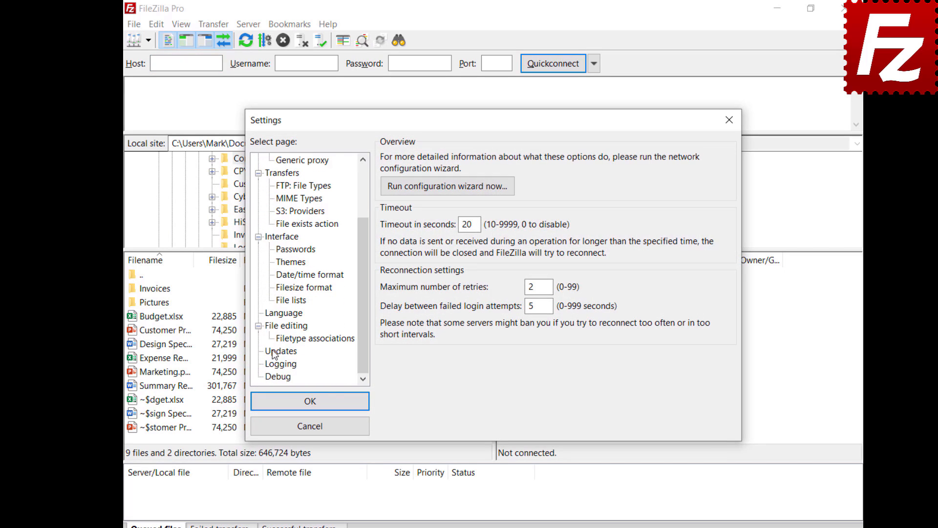
pyautogui.click(274, 352)
pyautogui.click(443, 178)
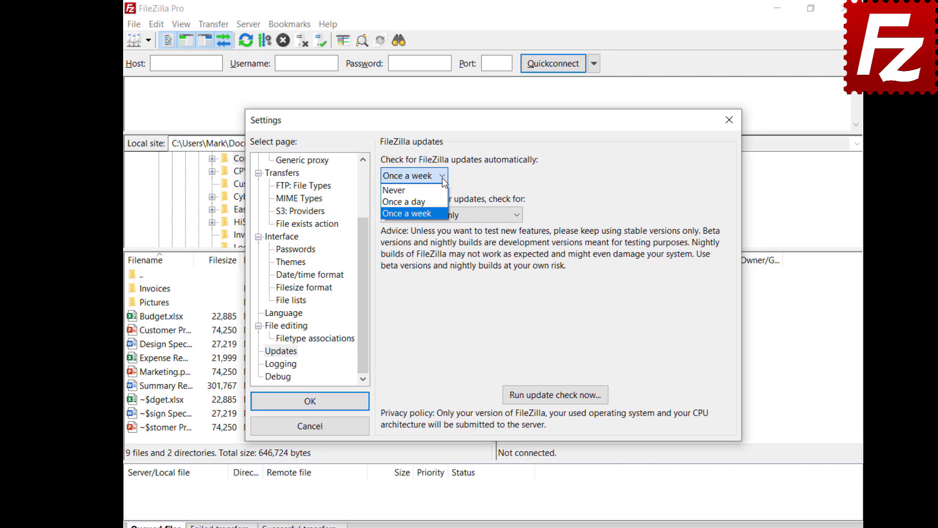
pyautogui.click(519, 232)
pyautogui.click(517, 215)
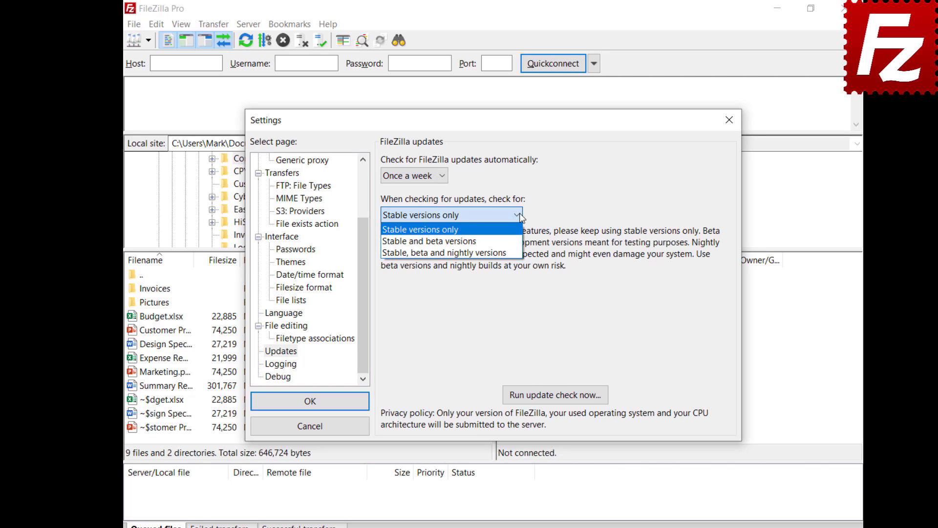
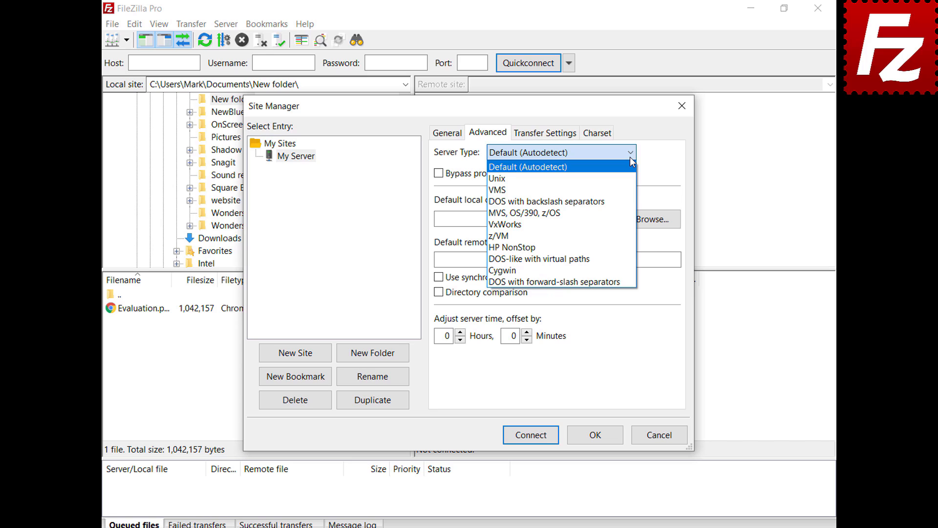
# Review the server type, transfer settings and charset options of the My Server site, and close the Site Manager
pyautogui.click(630, 157)
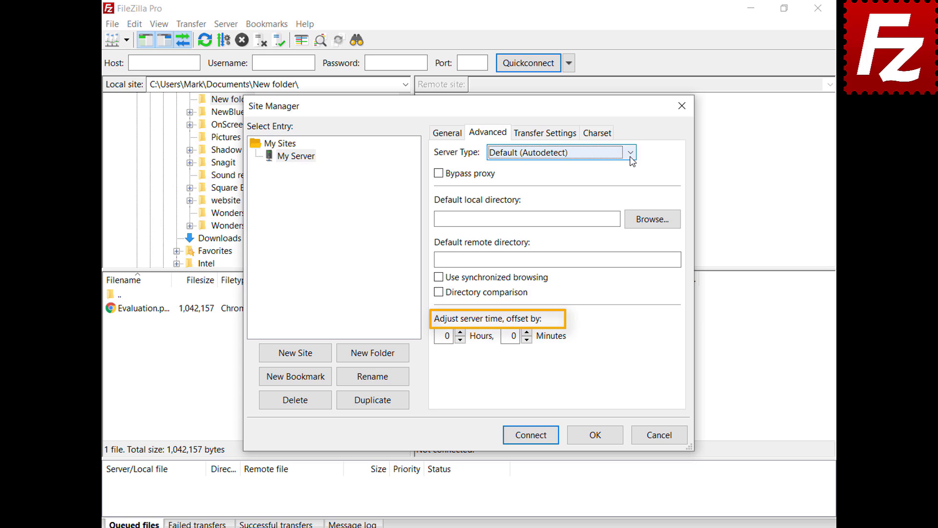
pyautogui.click(546, 136)
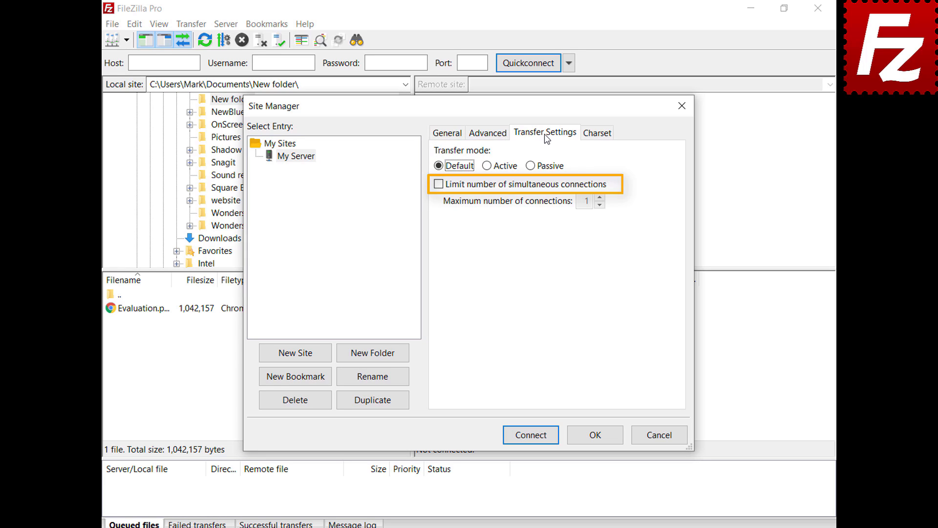
pyautogui.click(597, 136)
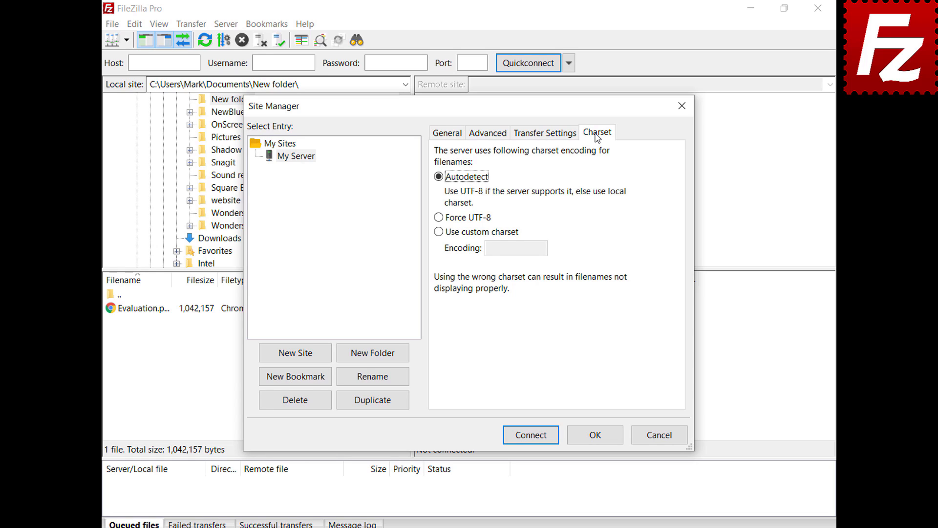
pyautogui.click(595, 435)
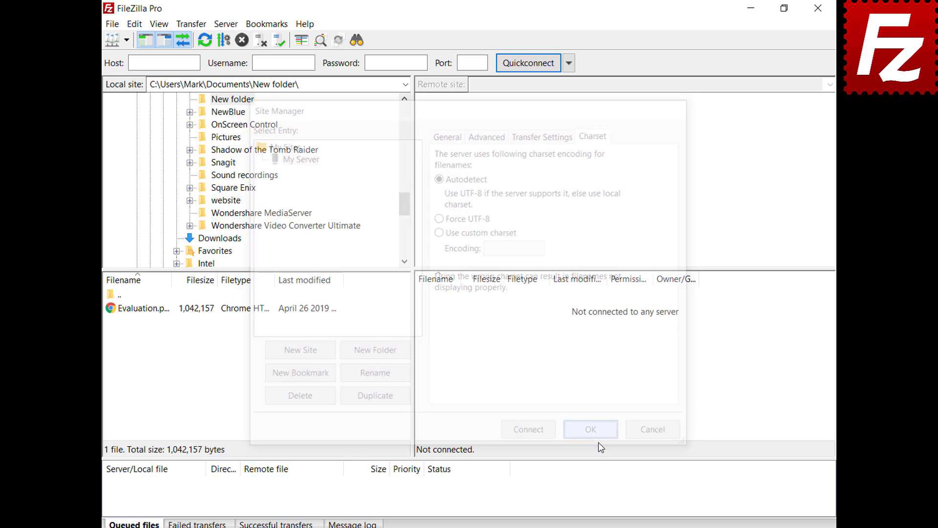
# Connect to the saved My Server site
pyautogui.click(126, 40)
pyautogui.click(131, 58)
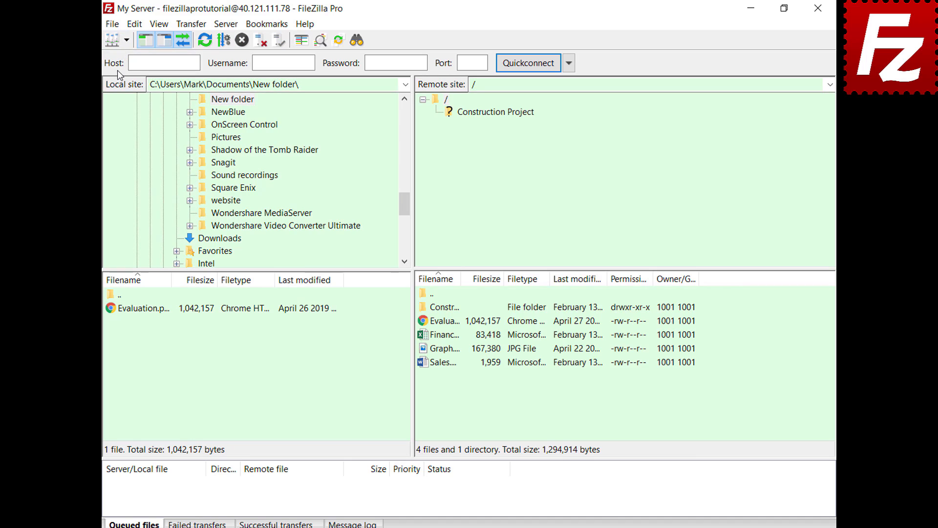
# Create a new folder named Sites under My Sites in the Site Manager
pyautogui.hotkey('ctrl', 's')
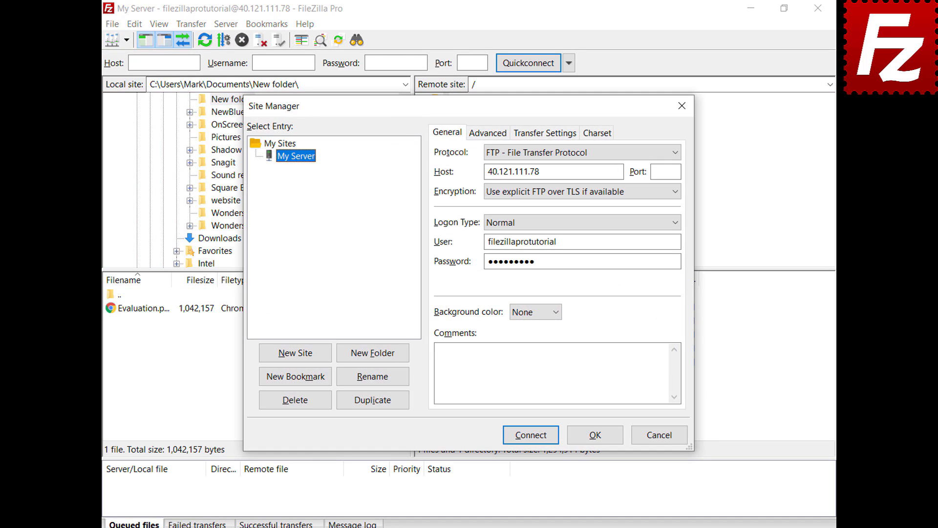
pyautogui.click(374, 358)
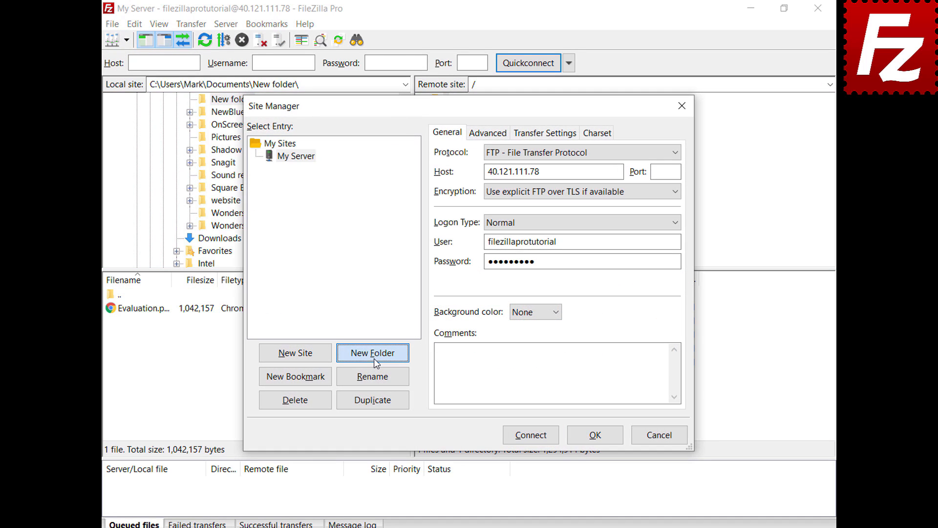
pyautogui.write('Sites')
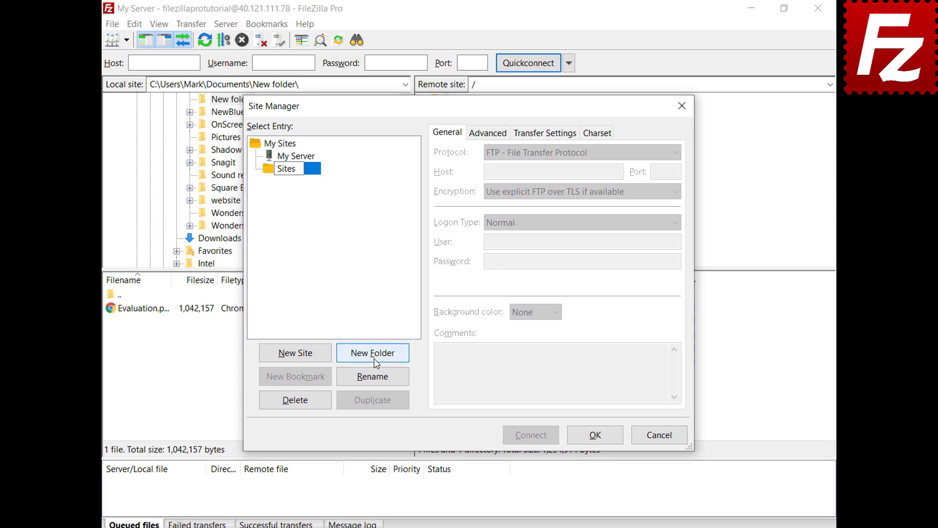
pyautogui.press('Return')
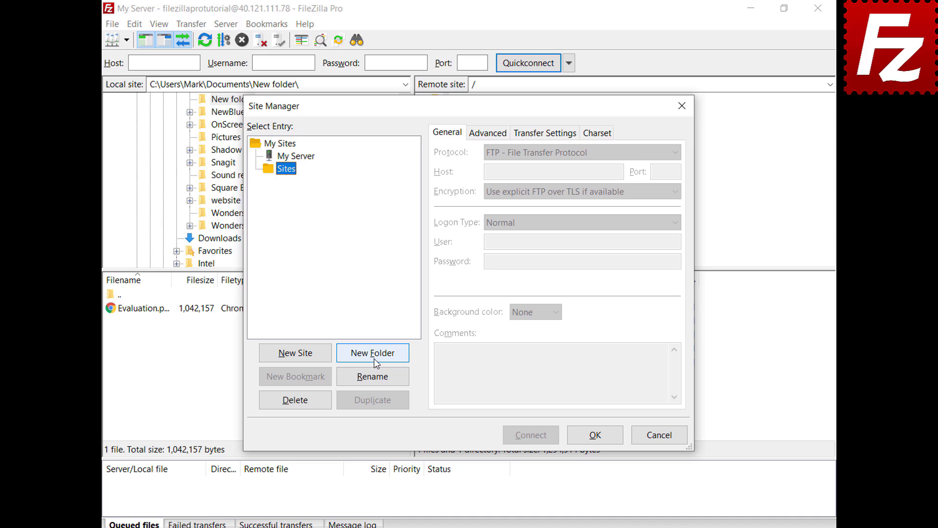
# Move the My Server entry into the Sites folder and save the Site Manager changes
pyautogui.click(309, 158)
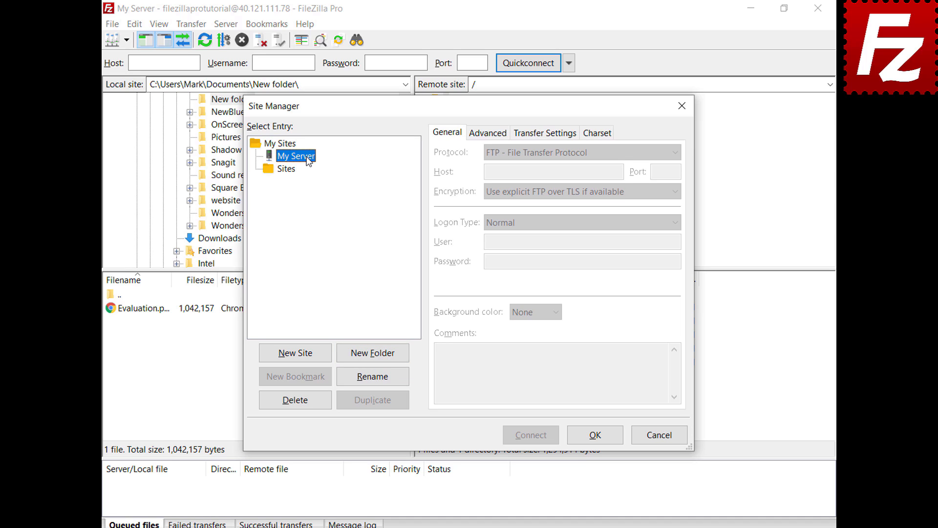
pyautogui.moveTo(308, 160); pyautogui.dragTo(296, 179)
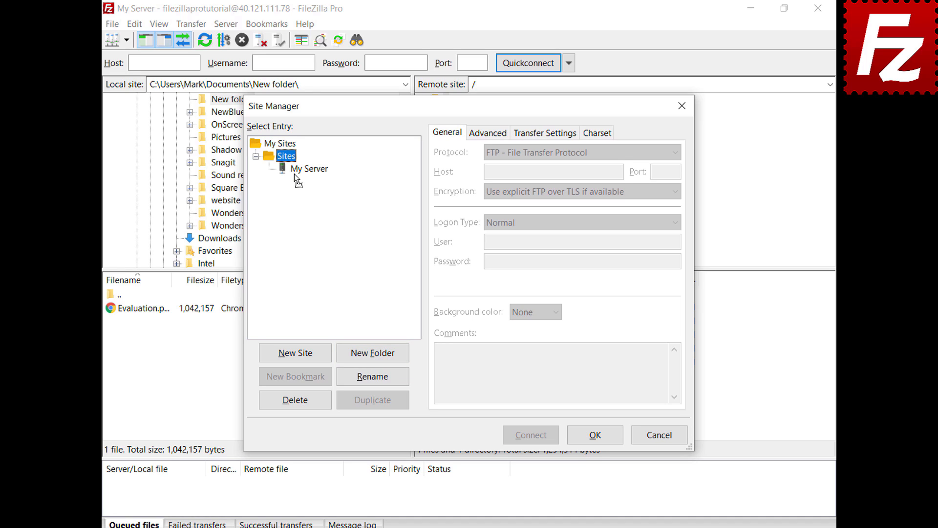
pyautogui.click(595, 435)
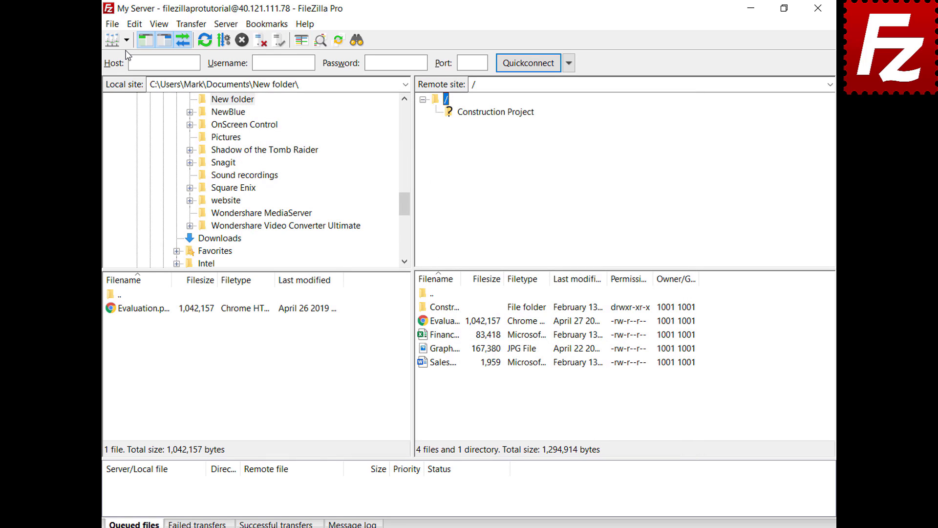
# Look up the Sites folder in the saved-sites list, and view the My Server entry in the Site Manager
pyautogui.click(126, 41)
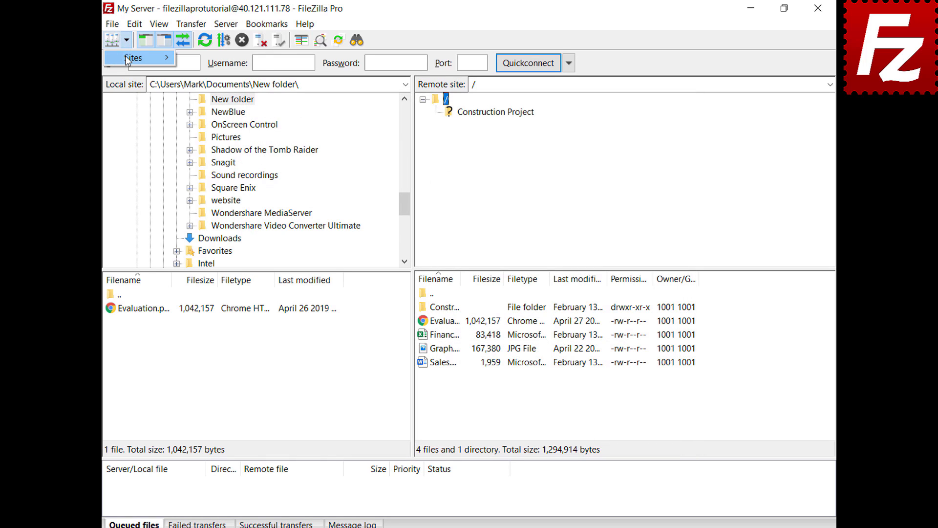
pyautogui.click(125, 56)
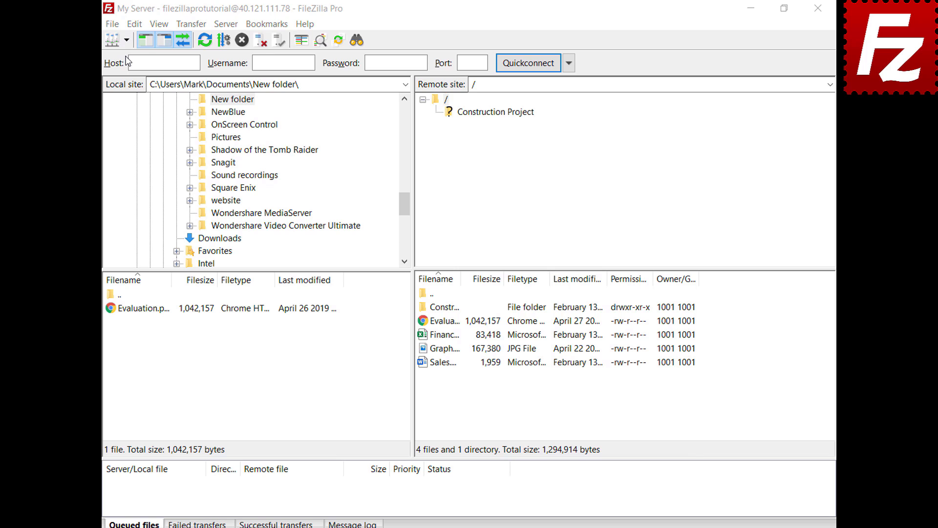
pyautogui.click(312, 171)
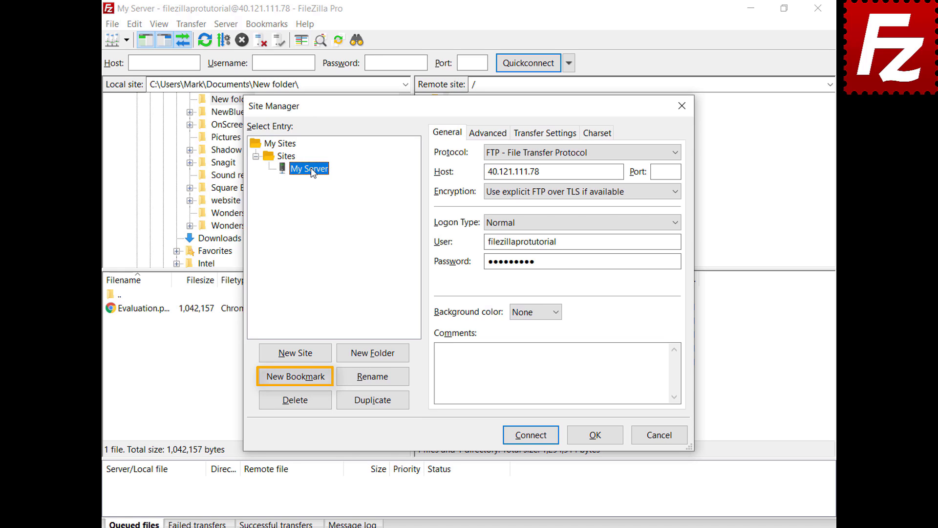
pyautogui.click(600, 439)
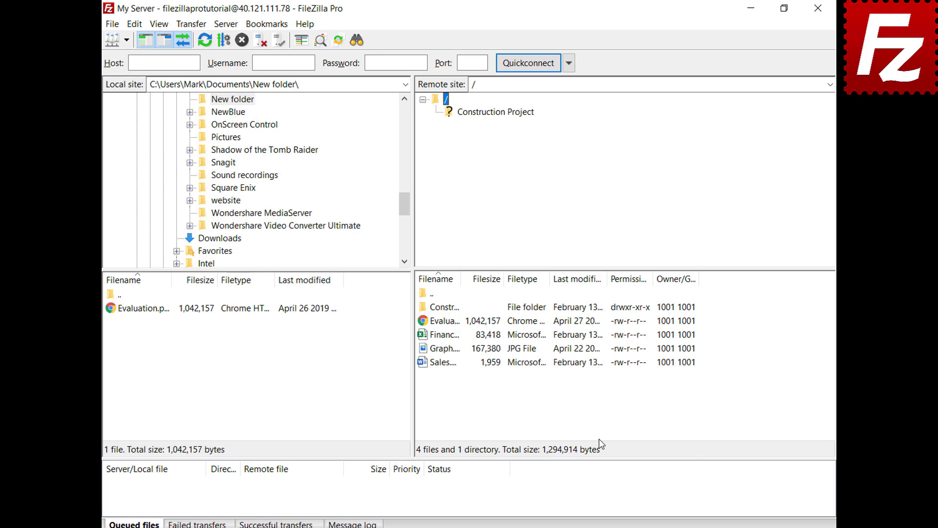
# Open the program settings to look at the Interface options
pyautogui.click(134, 29)
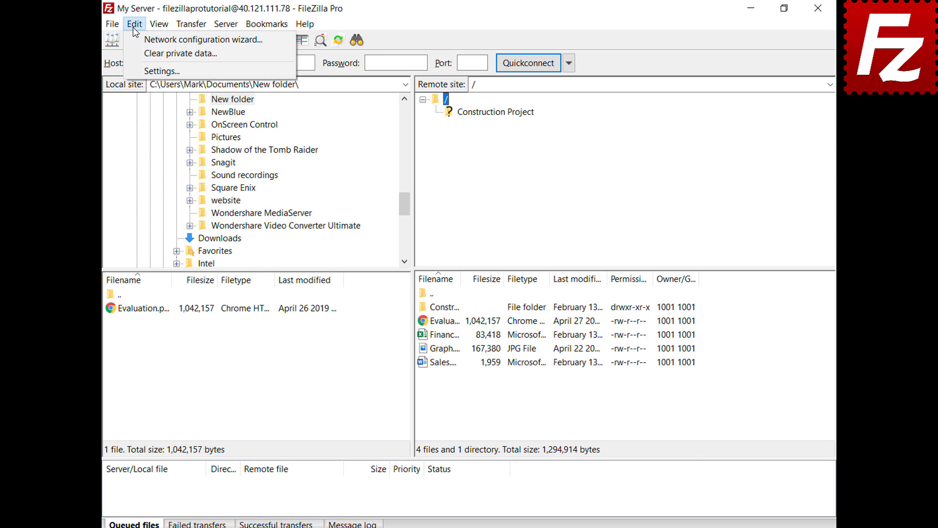
pyautogui.click(144, 71)
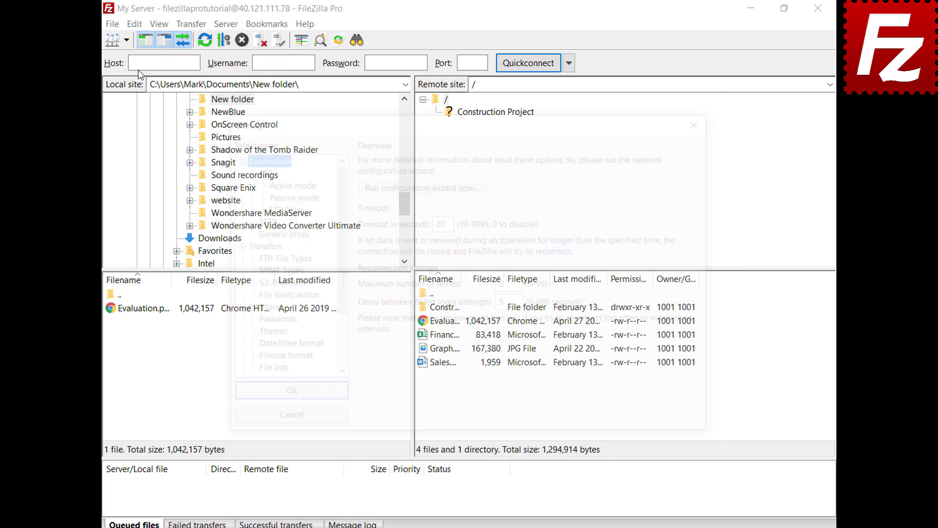
pyautogui.click(244, 312)
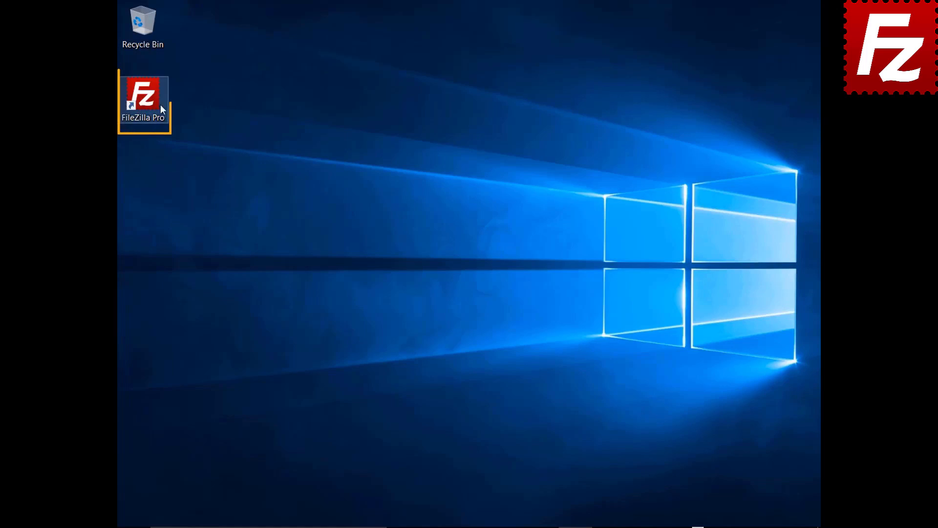
# Launch FileZilla Pro from the desktop and review the FTP Tutorial site's saved logon settings in the Site Manager
pyautogui.doubleClick(149, 101)
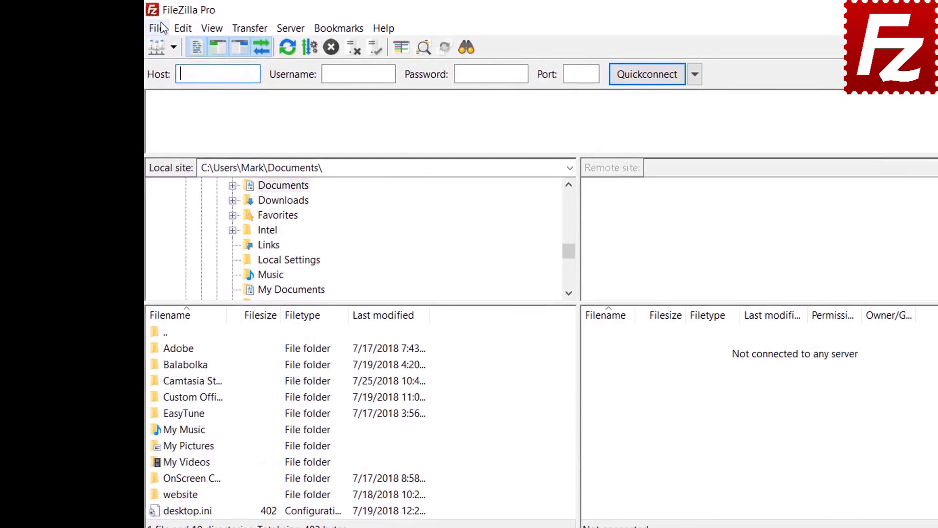
pyautogui.click(131, 22)
pyautogui.click(165, 45)
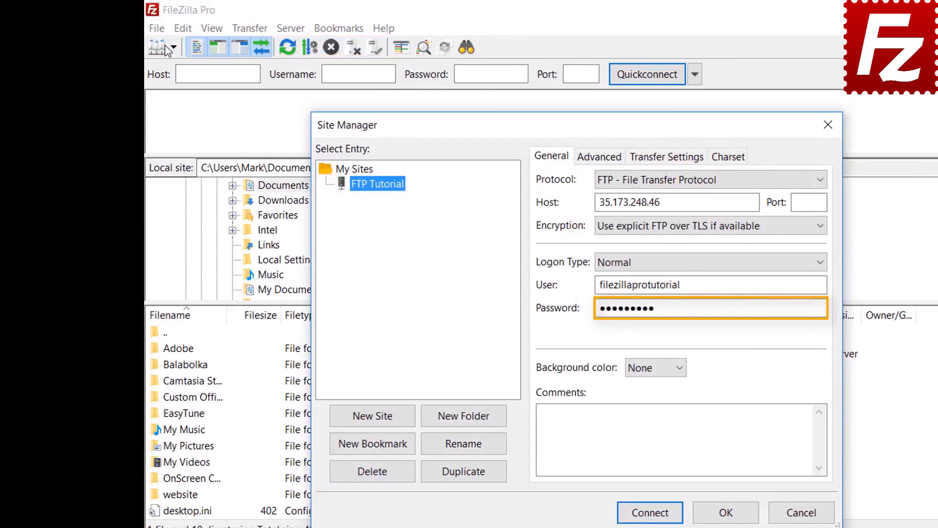
pyautogui.click(170, 72)
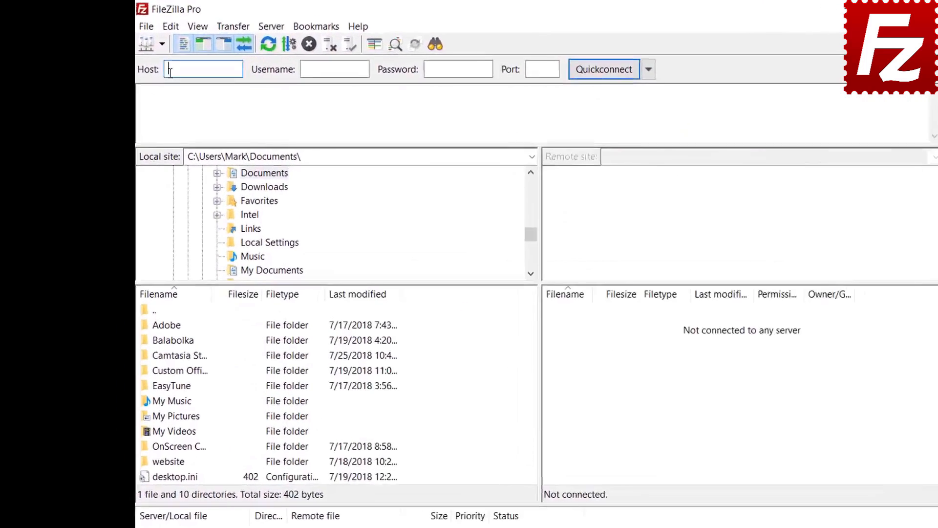
# In the Passwords settings, choose to save passwords protected by a master password, enter and repeat the master password, and apply
pyautogui.click(170, 26)
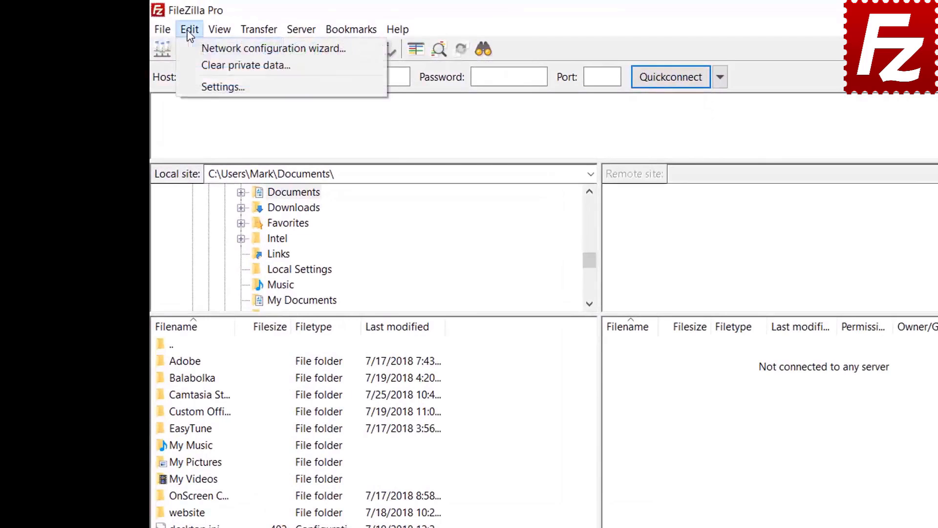
pyautogui.click(198, 84)
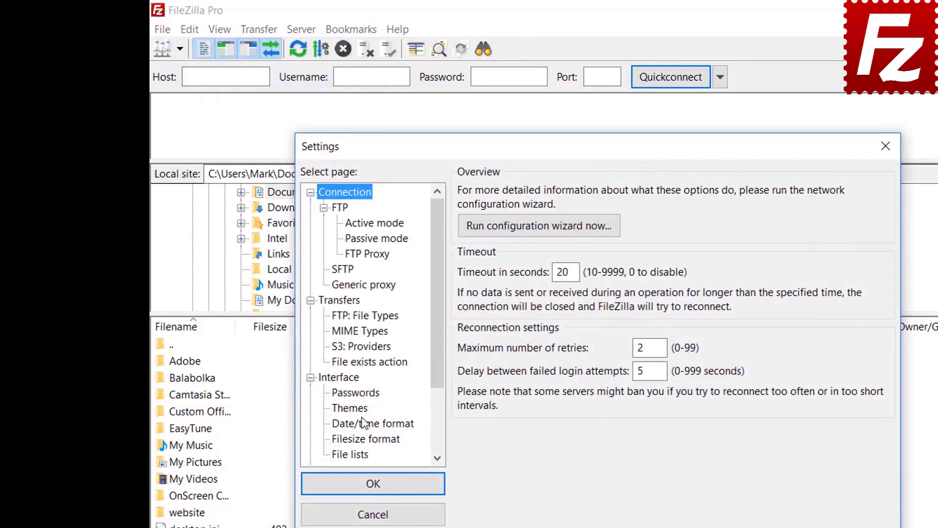
pyautogui.click(361, 394)
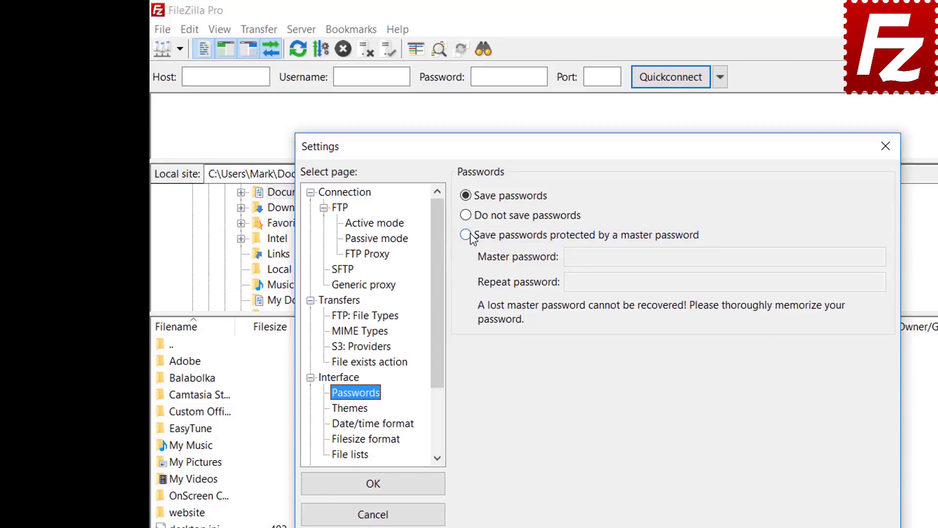
pyautogui.click(467, 235)
pyautogui.click(765, 257)
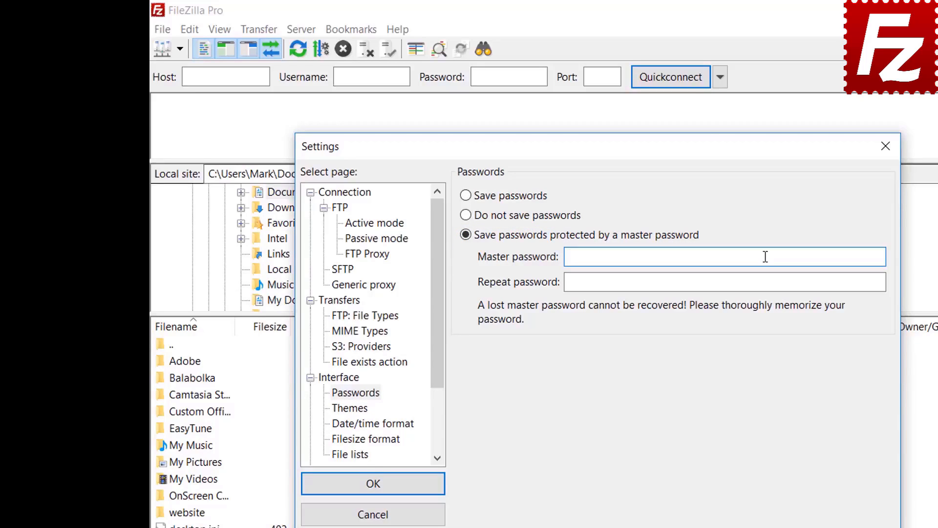
pyautogui.write('**********')
pyautogui.click(746, 285)
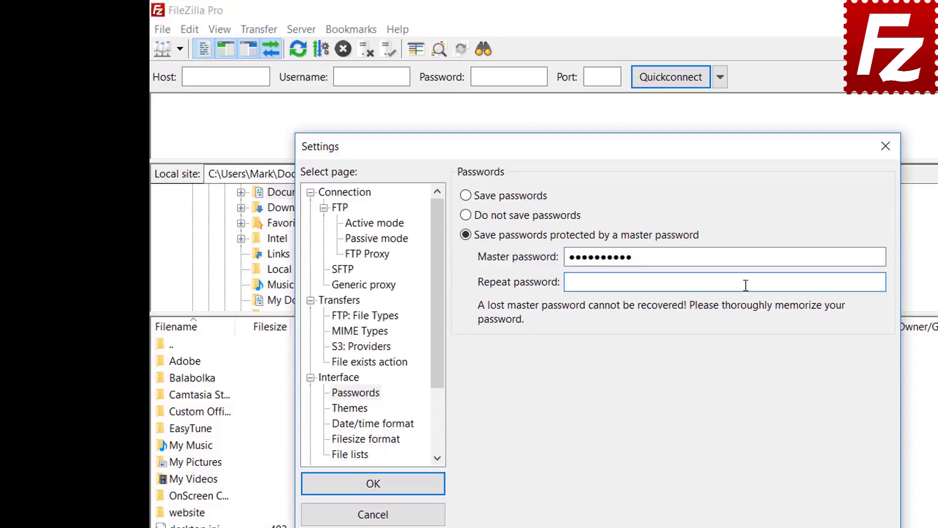
pyautogui.write('**********')
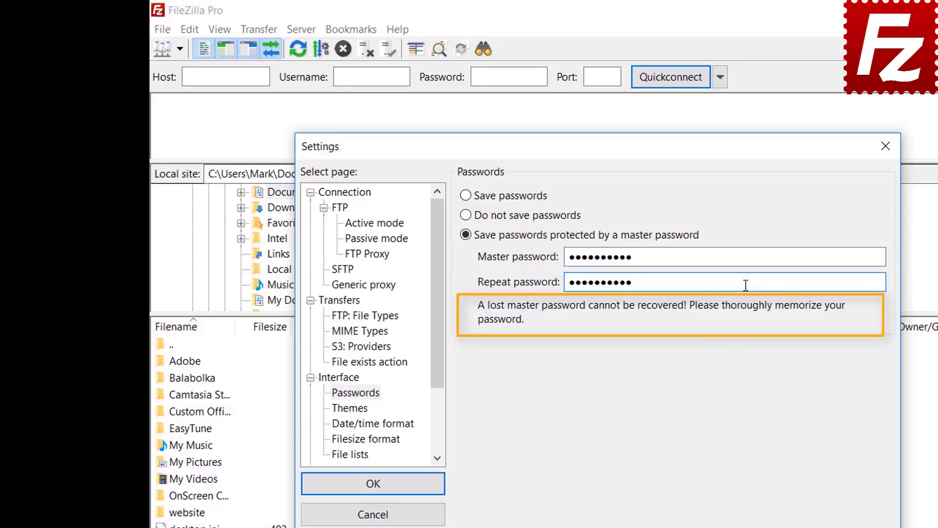
pyautogui.click(375, 489)
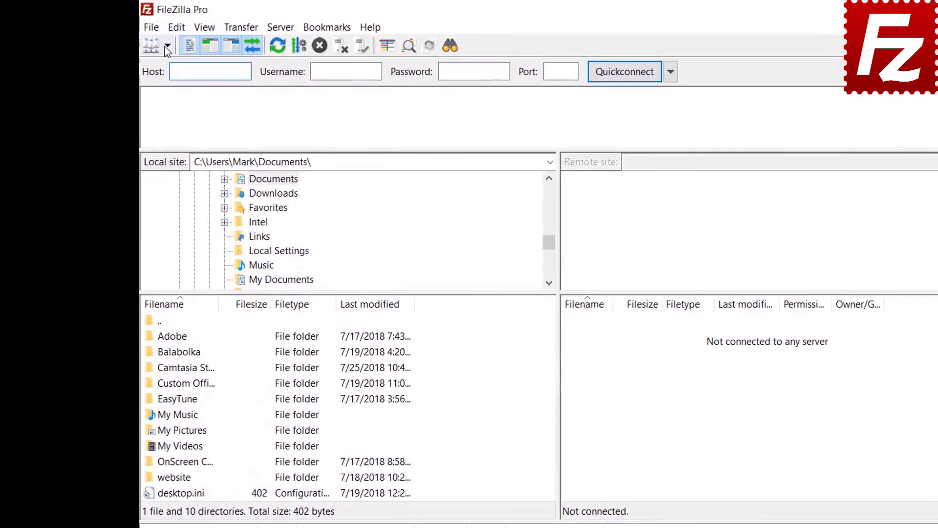
# Connect to the saved FTP Tutorial site, entering the master password to decrypt its stored password
pyautogui.click(167, 47)
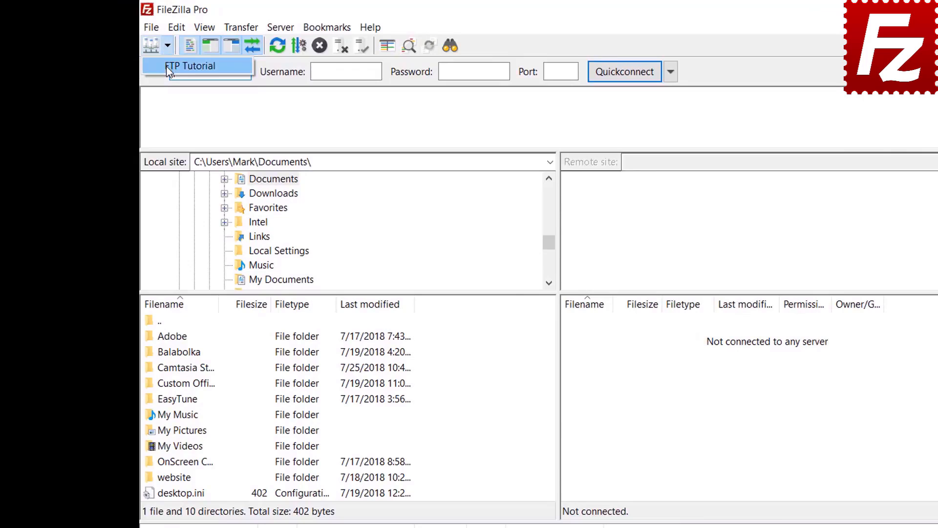
pyautogui.click(166, 66)
pyautogui.write('***')
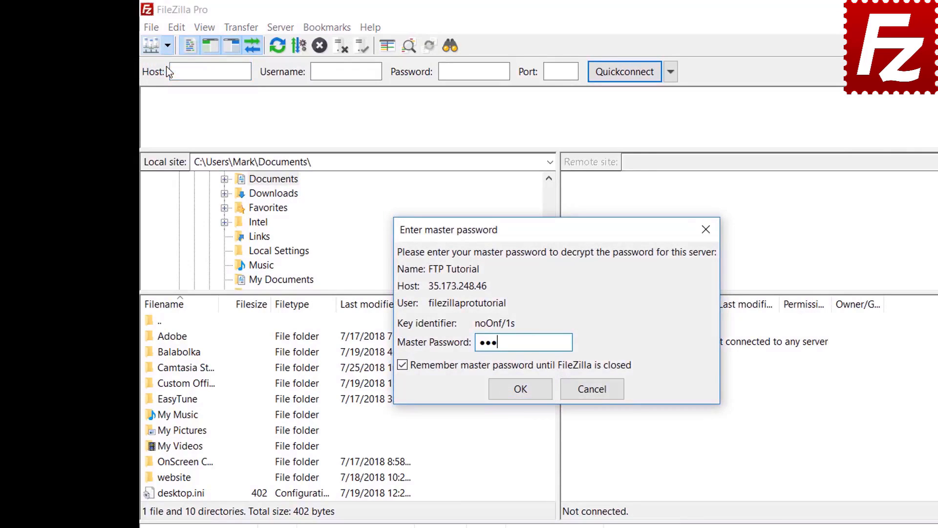
pyautogui.write('*******')
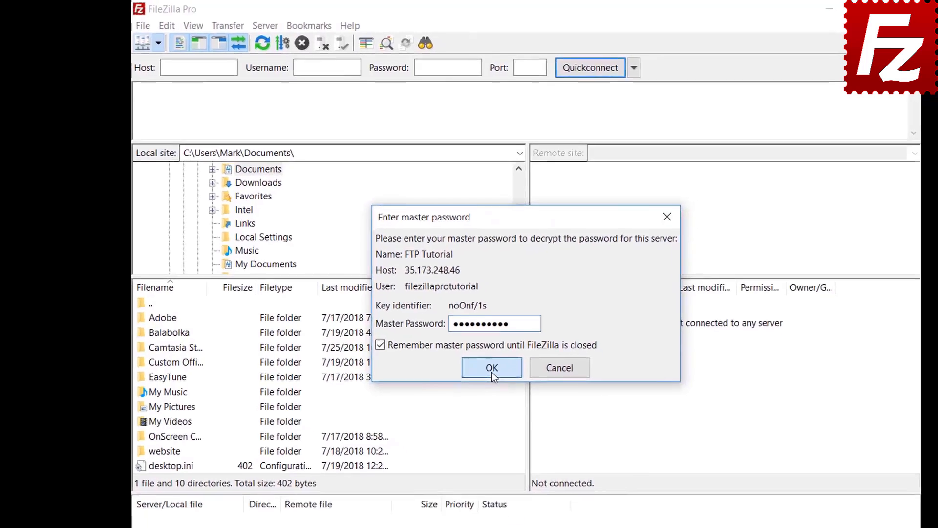
pyautogui.click(521, 394)
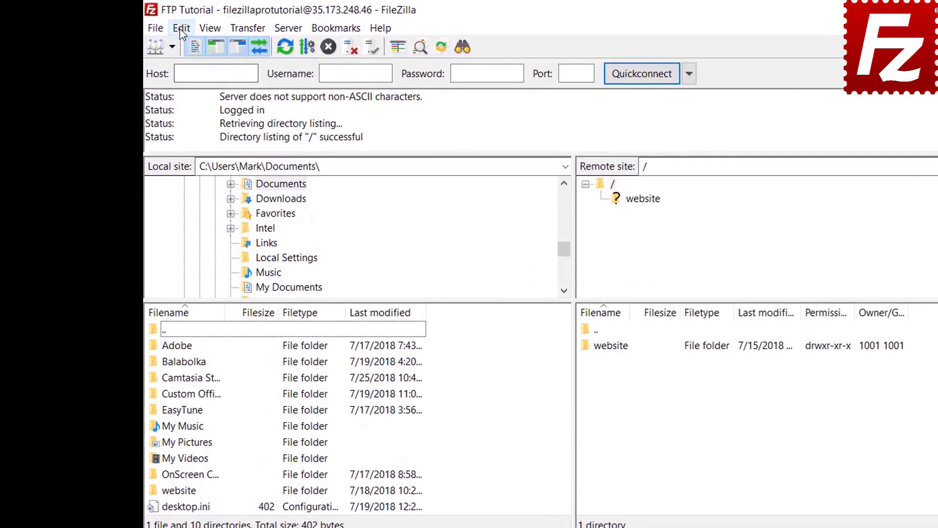
# Try to set password storage back to plain Save passwords, and cancel at the request for the current master password
pyautogui.click(149, 23)
pyautogui.click(186, 82)
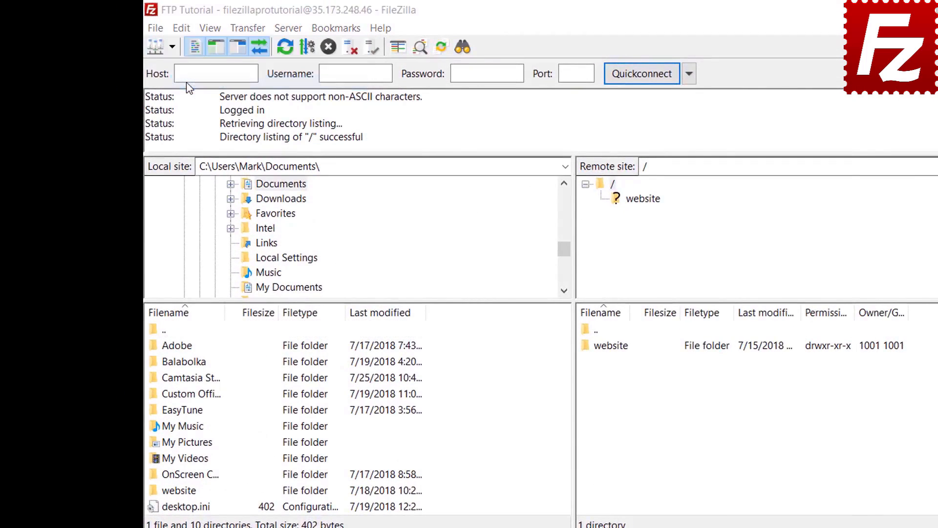
pyautogui.click(340, 377)
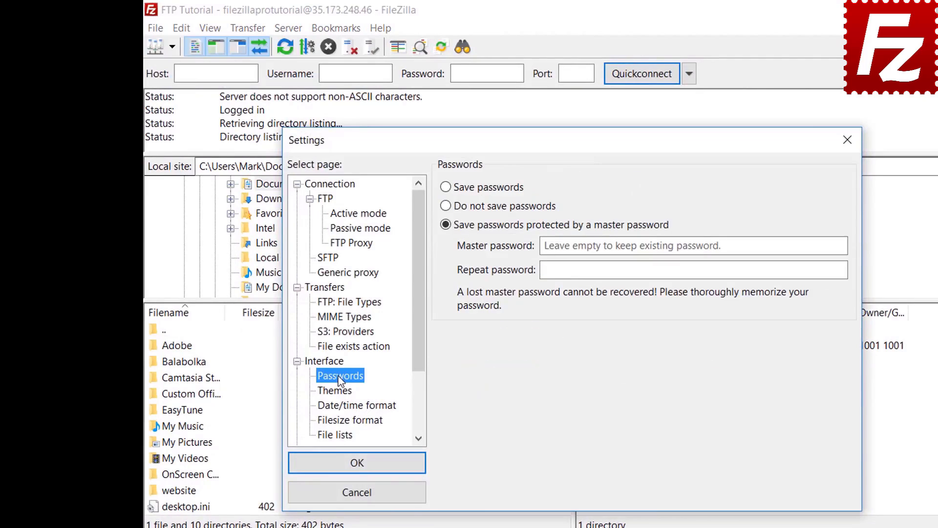
pyautogui.click(448, 189)
pyautogui.click(446, 188)
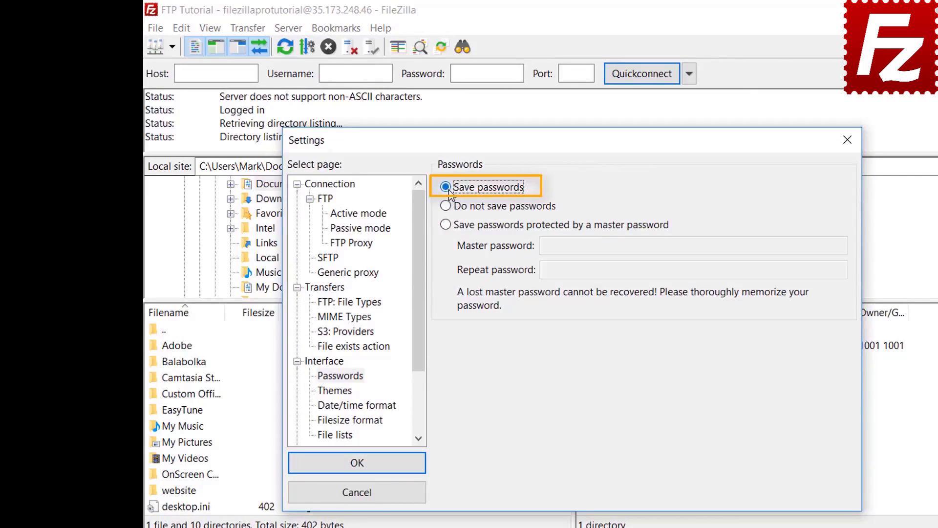
pyautogui.click(366, 467)
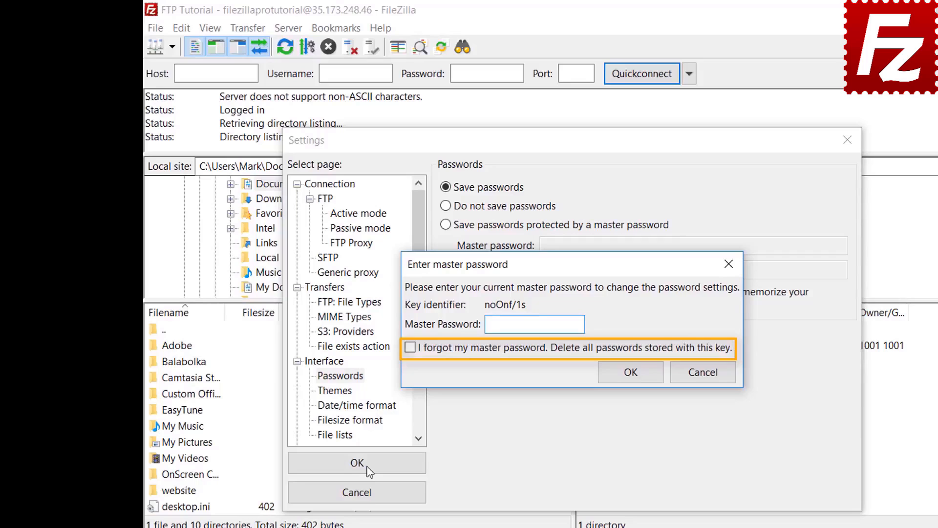
pyautogui.click(697, 371)
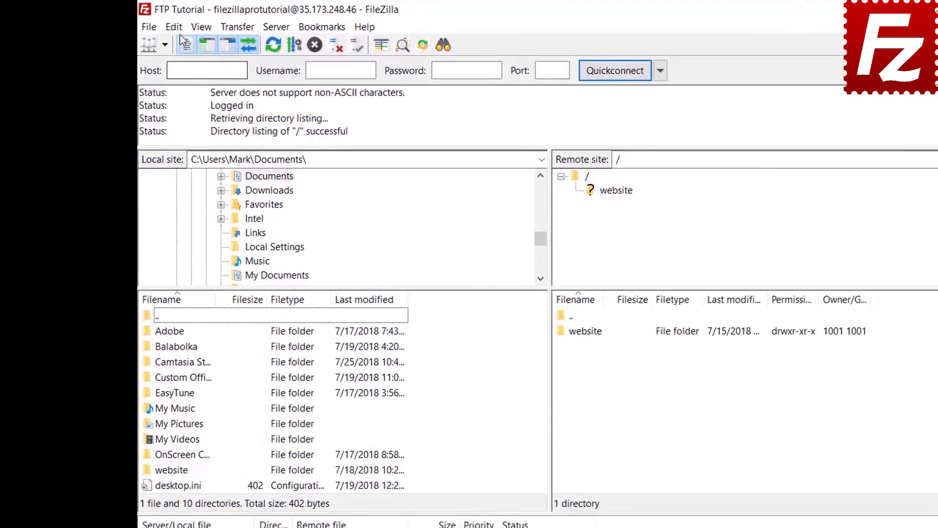
# Clear the private data for the Quickconnect history and reconnect information categories
pyautogui.click(174, 27)
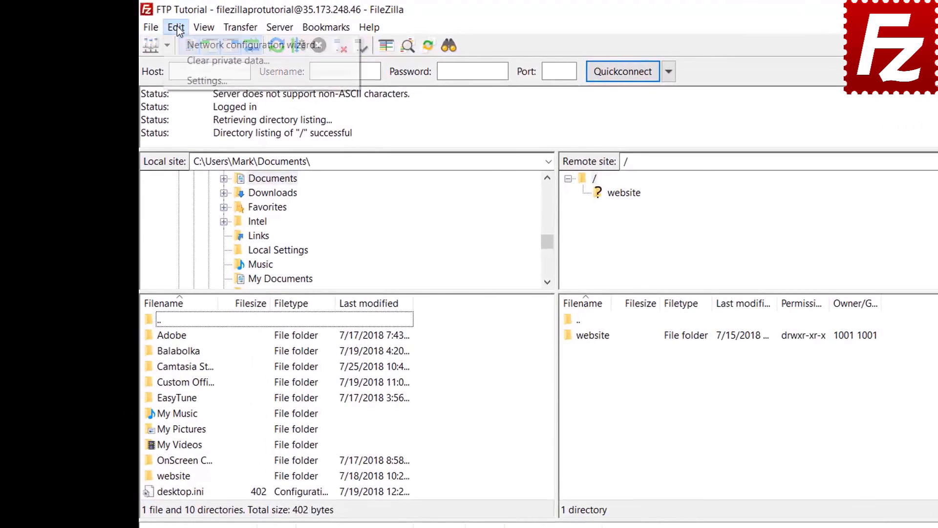
pyautogui.click(181, 60)
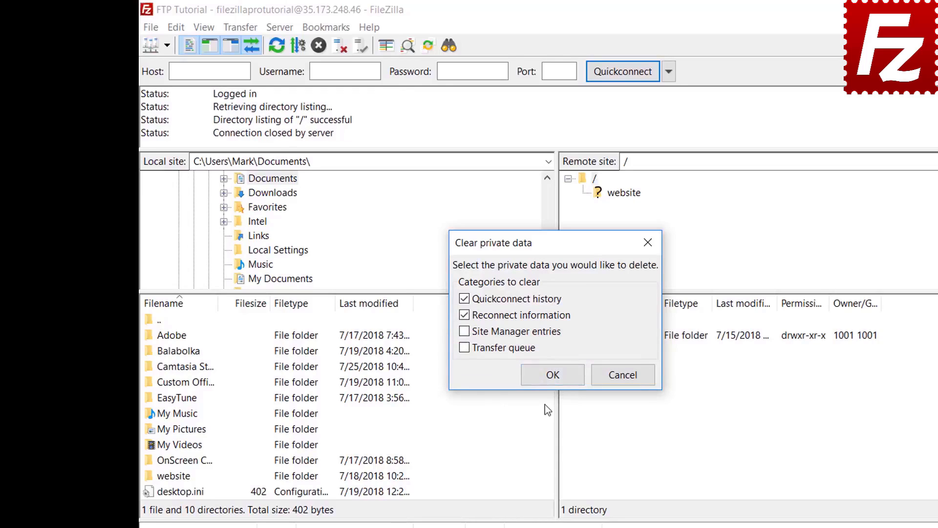
pyautogui.click(553, 375)
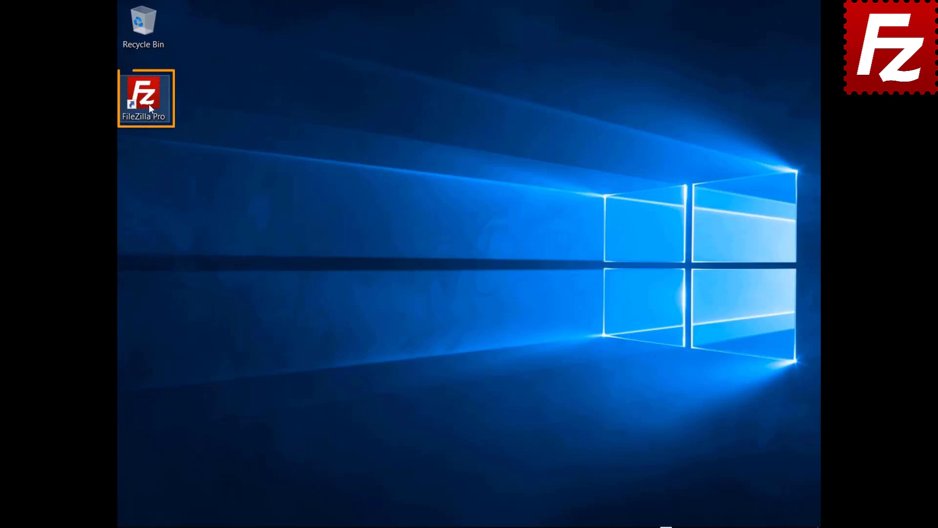
# Launch FileZilla Pro from the desktop and connect to the saved FTP Tutorial site
pyautogui.doubleClick(148, 104)
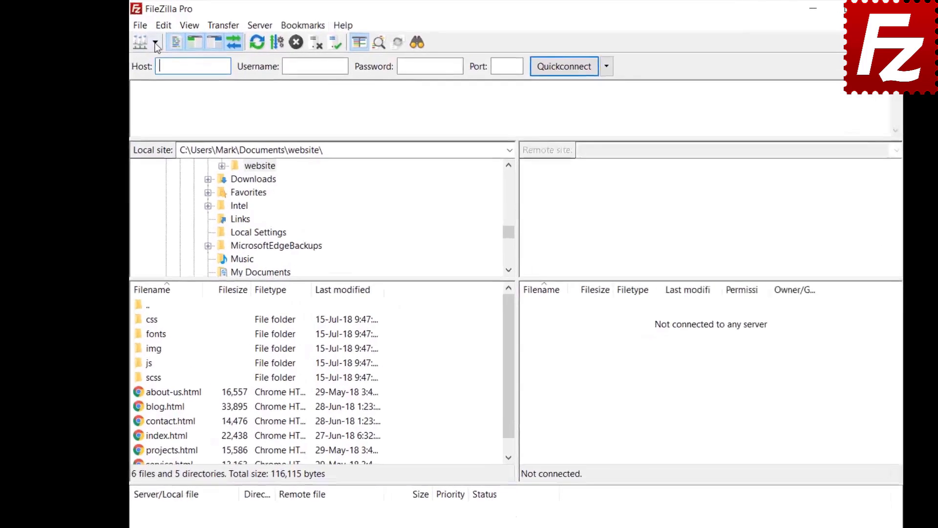
pyautogui.click(155, 45)
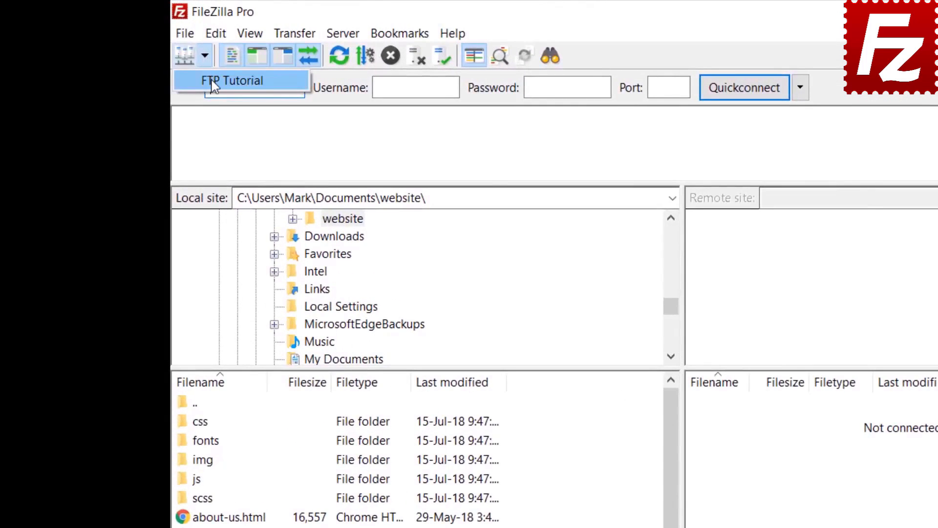
pyautogui.click(159, 61)
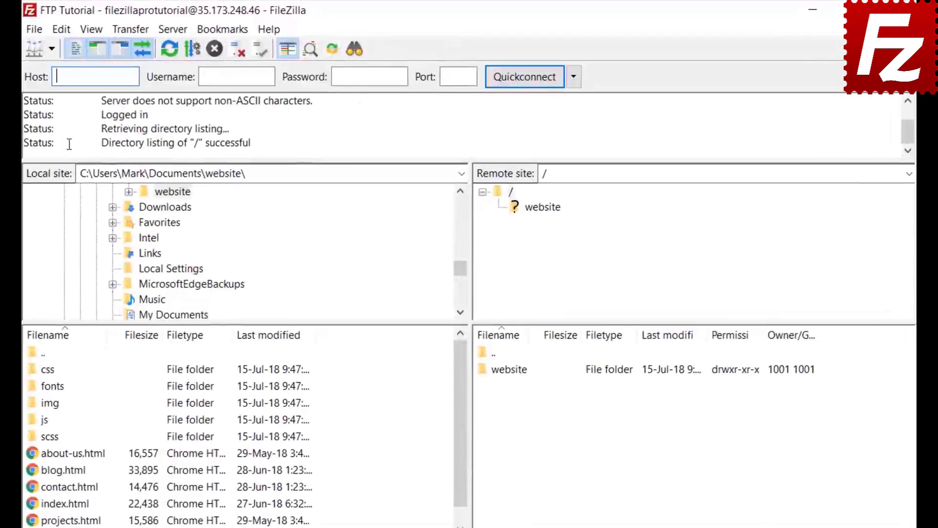
# Open the file search for the remote site and review the available match modes, filter criteria and filename comparison options
pyautogui.click(354, 49)
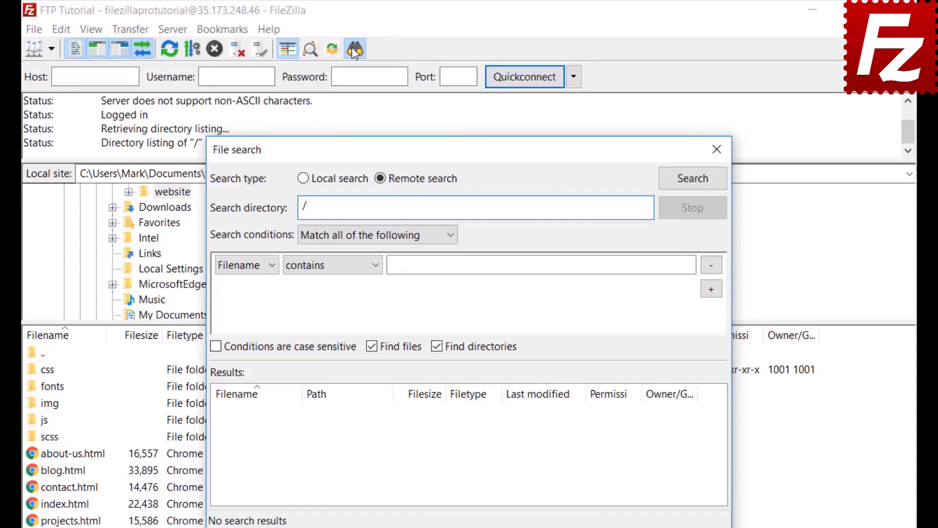
pyautogui.click(344, 236)
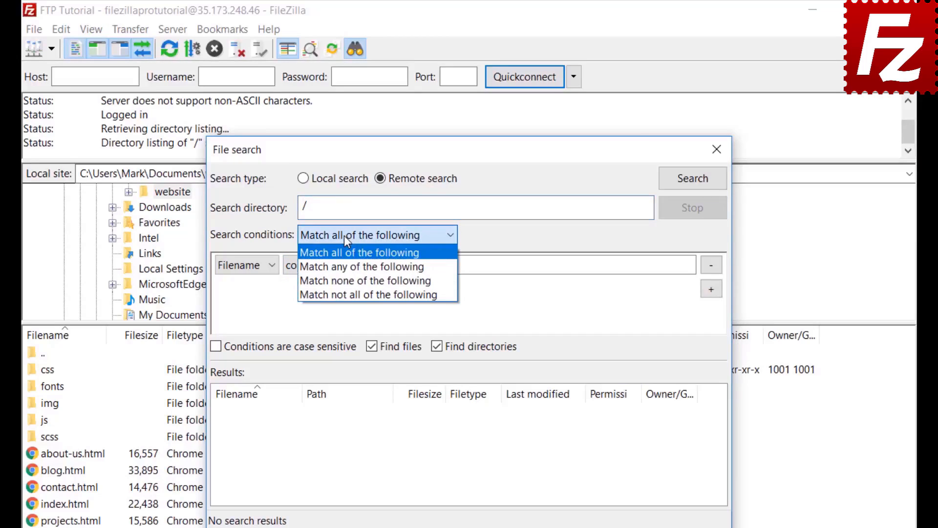
pyautogui.click(345, 236)
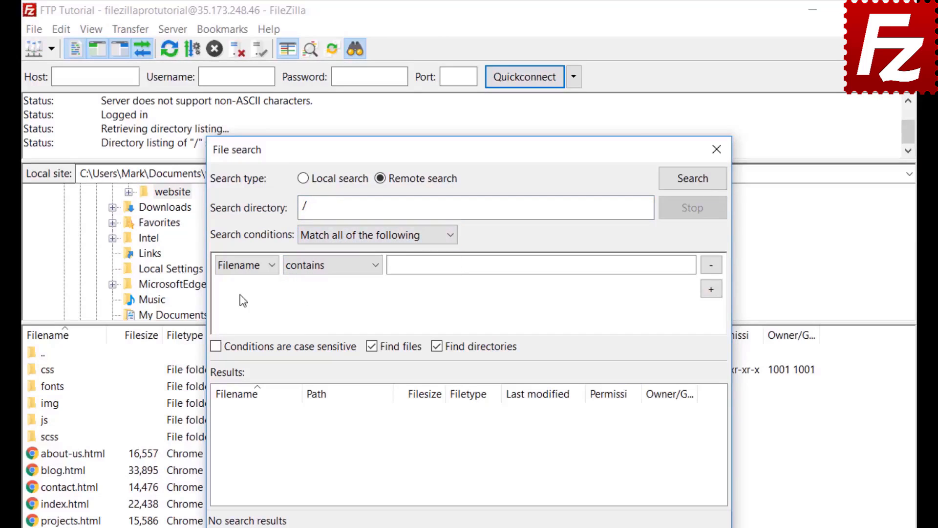
pyautogui.click(240, 269)
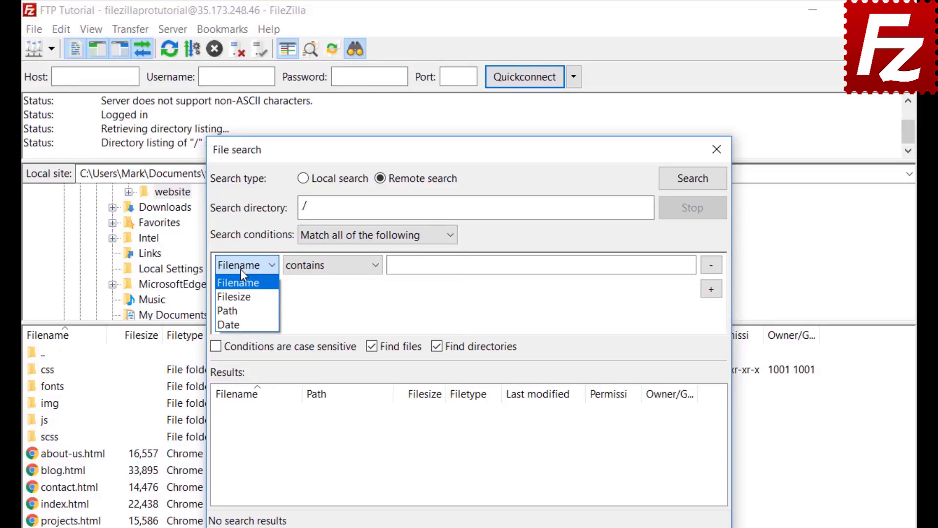
pyautogui.click(241, 270)
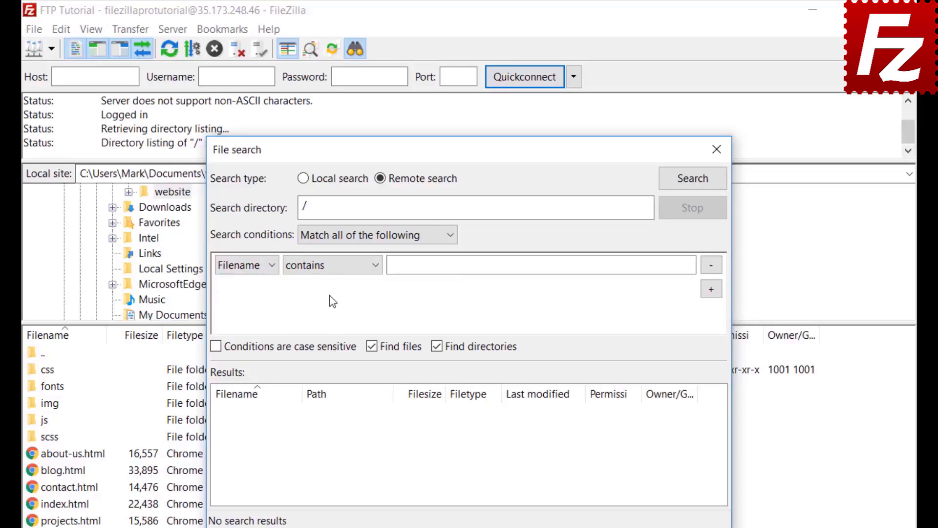
pyautogui.click(333, 276)
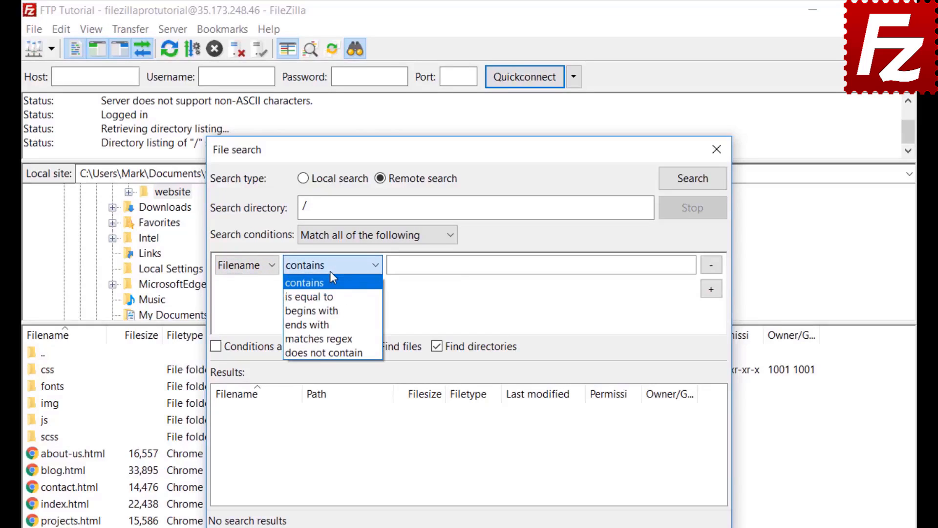
pyautogui.click(330, 273)
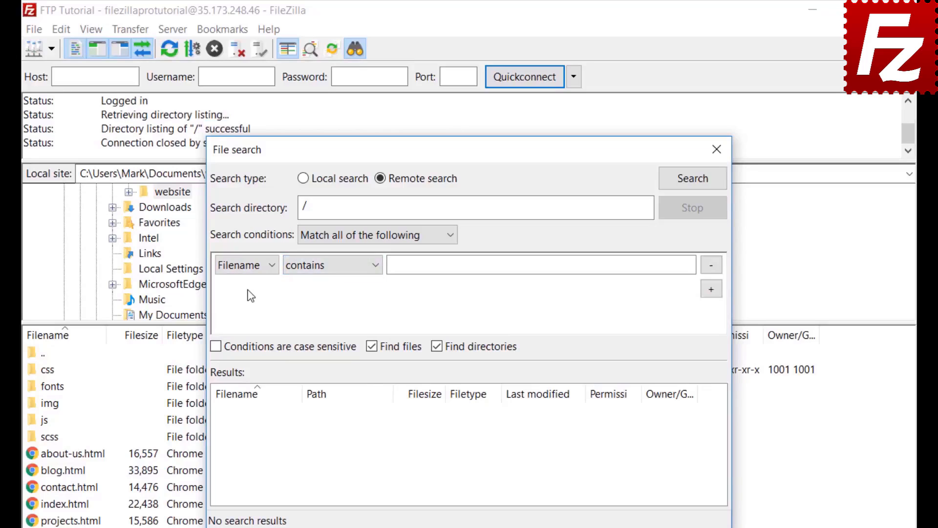
# Set the first search condition to Filename contains .jpg
pyautogui.click(257, 263)
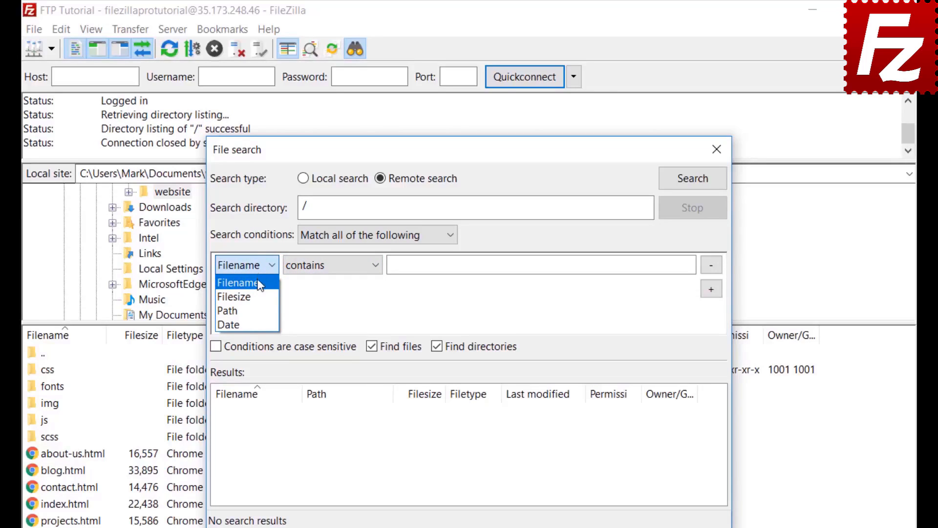
pyautogui.click(234, 283)
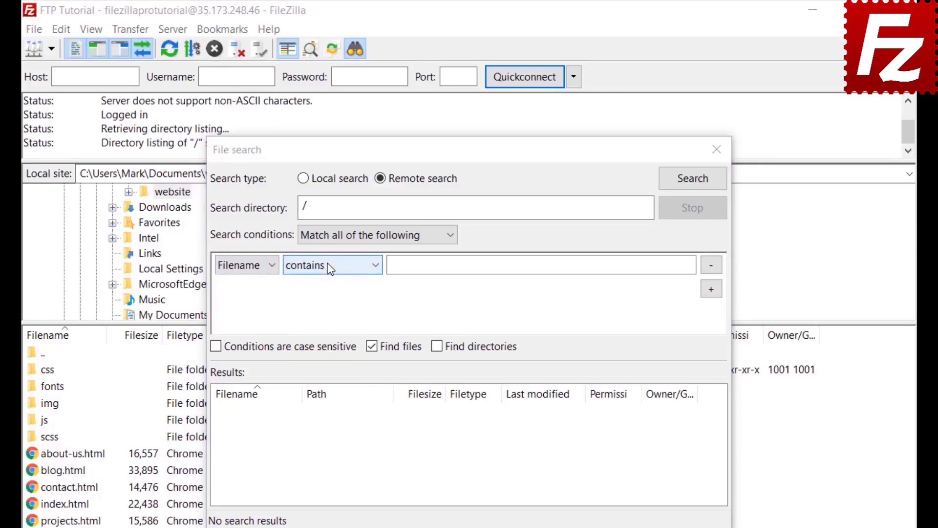
pyautogui.click(327, 266)
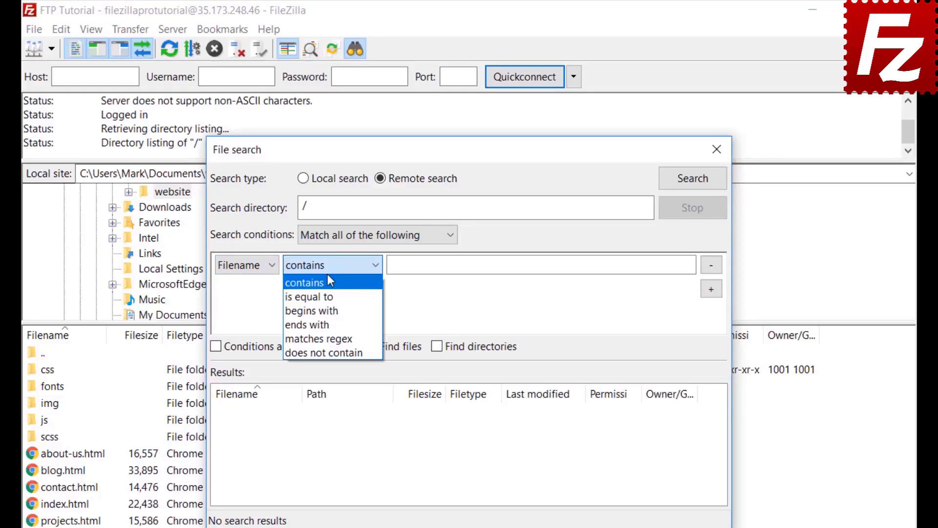
pyautogui.click(426, 266)
pyautogui.write('.jpg')
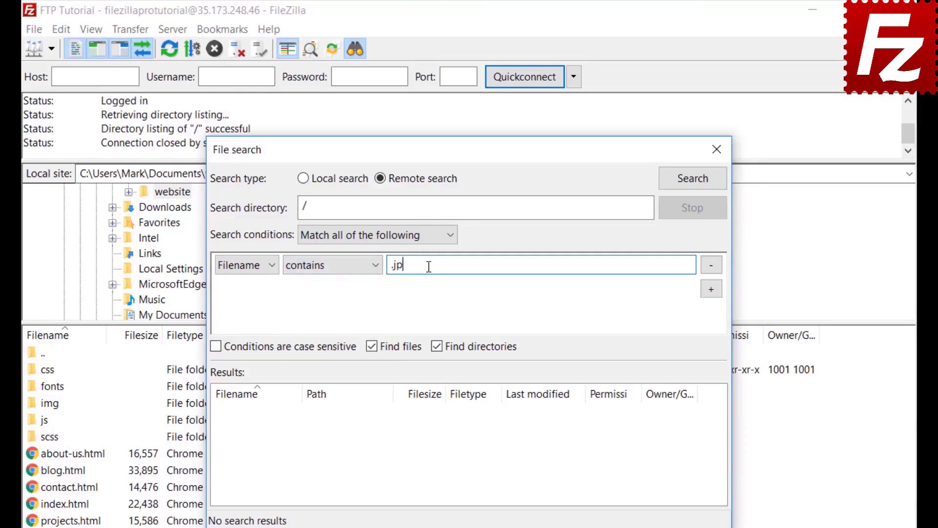
# Add a second search condition for Filesize greater than 500000 bytes
pyautogui.click(715, 292)
pyautogui.click(239, 289)
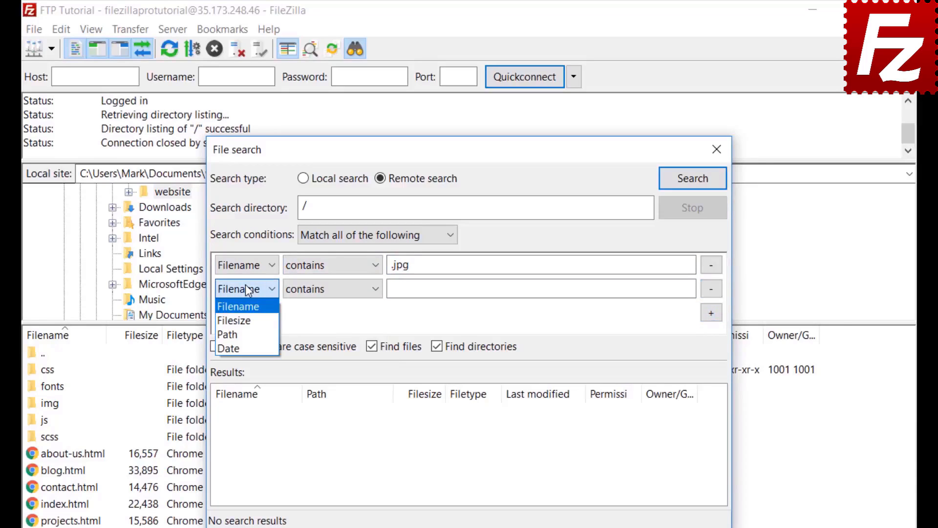
pyautogui.click(240, 321)
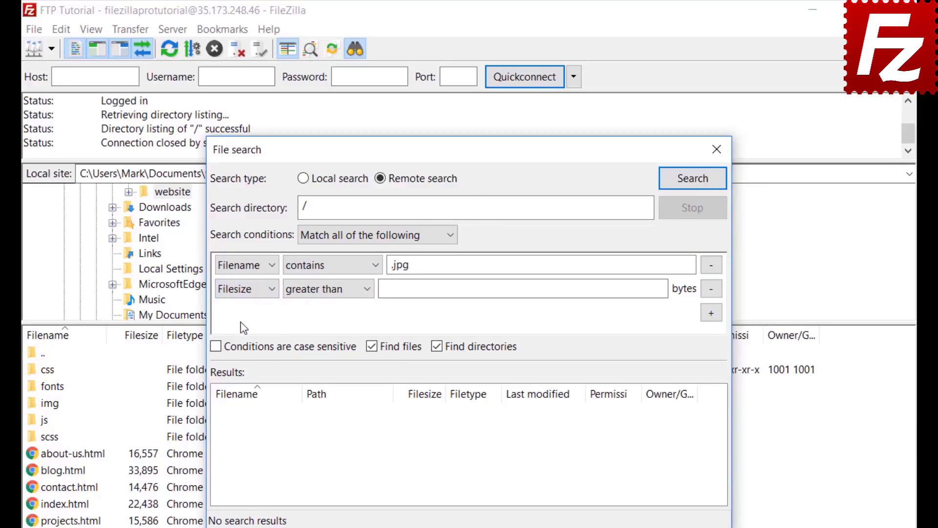
pyautogui.click(315, 288)
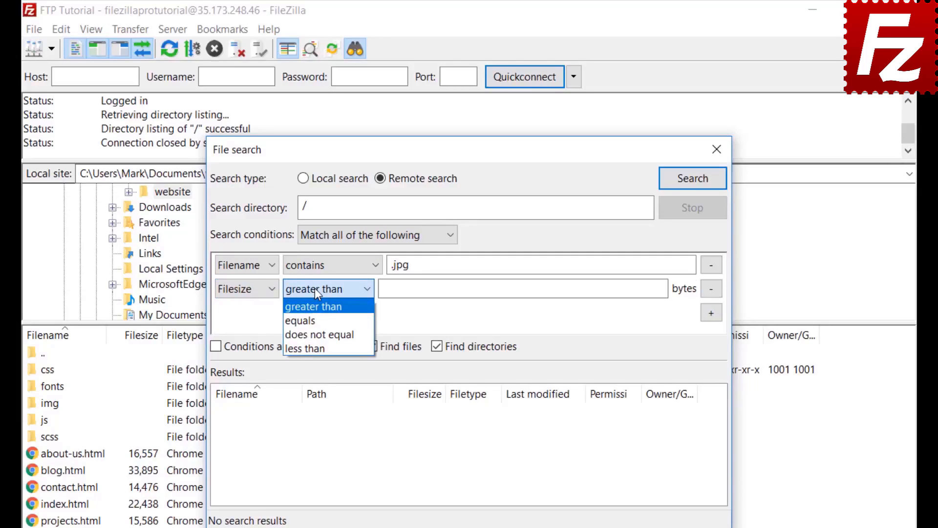
pyautogui.click(315, 288)
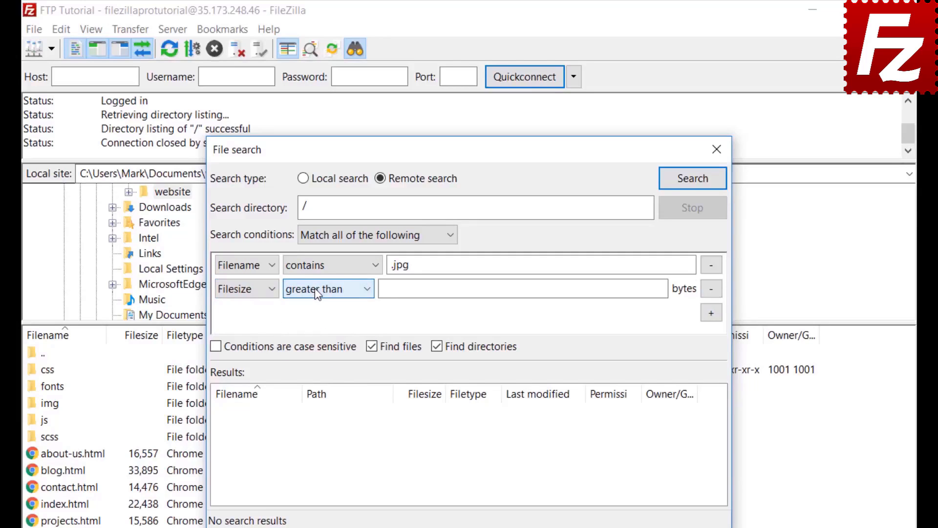
pyautogui.click(389, 289)
pyautogui.write('500000')
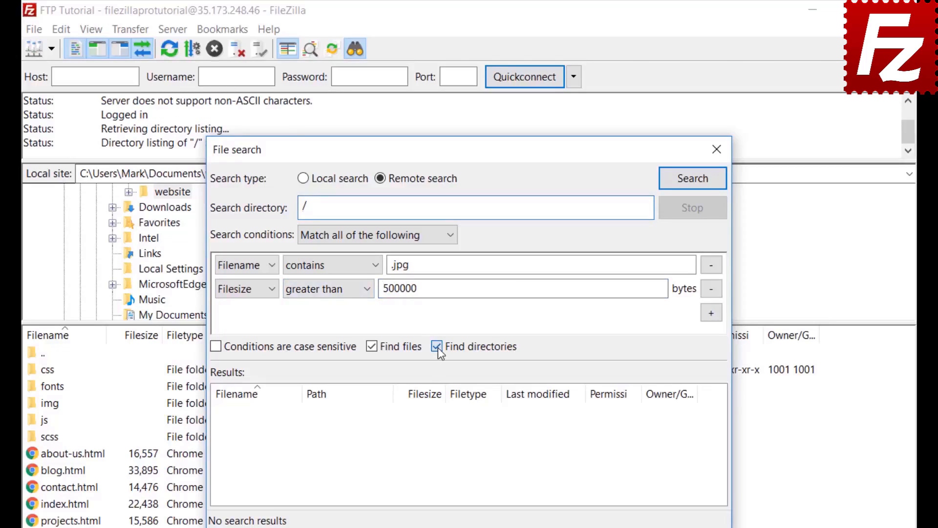
# Exclude directories from the file search and run it on the remote root directory
pyautogui.click(437, 347)
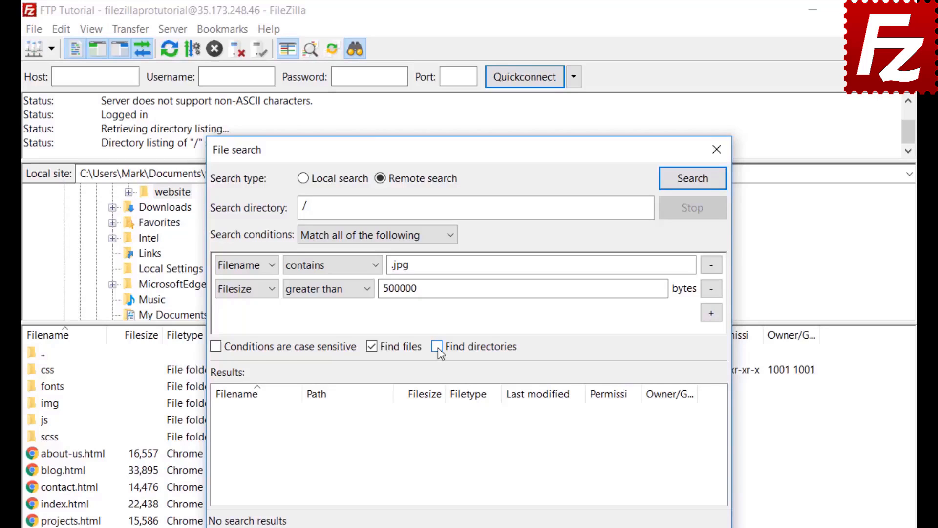
pyautogui.moveTo(441, 144); pyautogui.dragTo(616, 145)
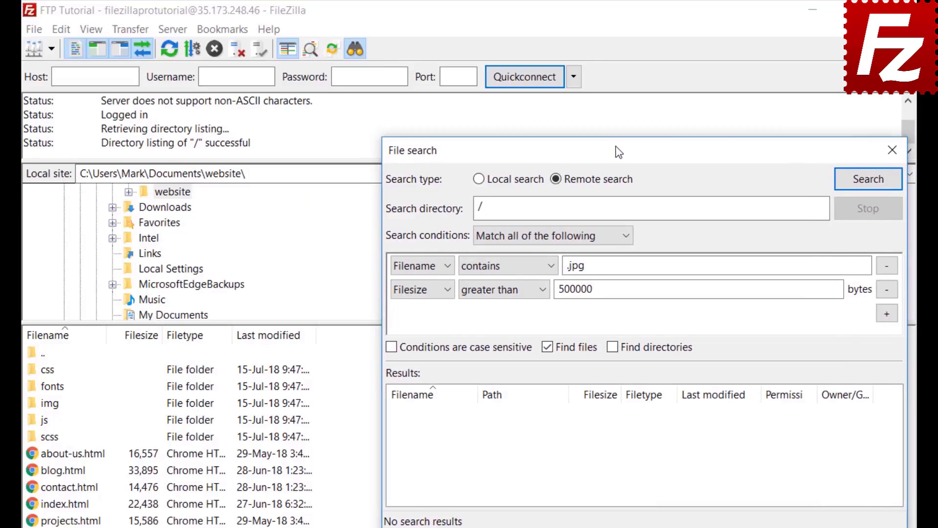
pyautogui.click(867, 178)
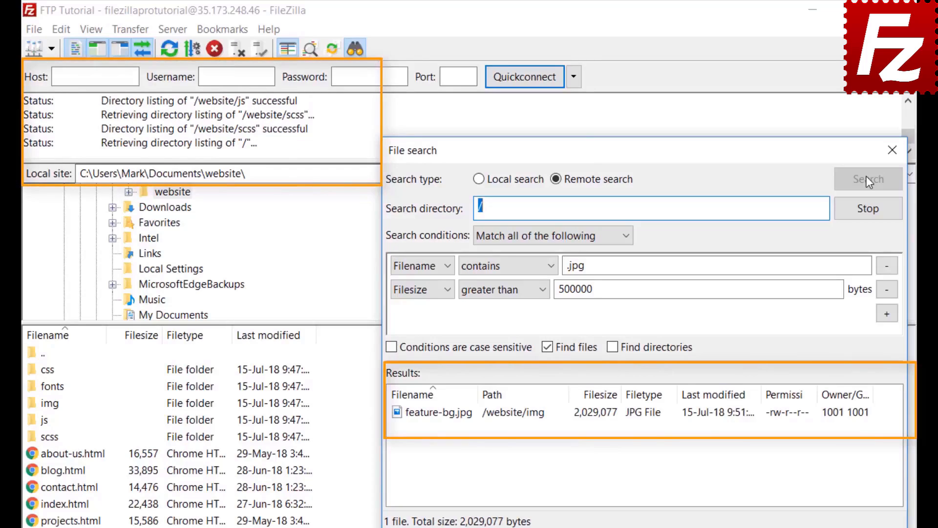
# Download feature-bg.jpg from the search results with the Add files to queue only option, and close the file search
pyautogui.rightClick(468, 416)
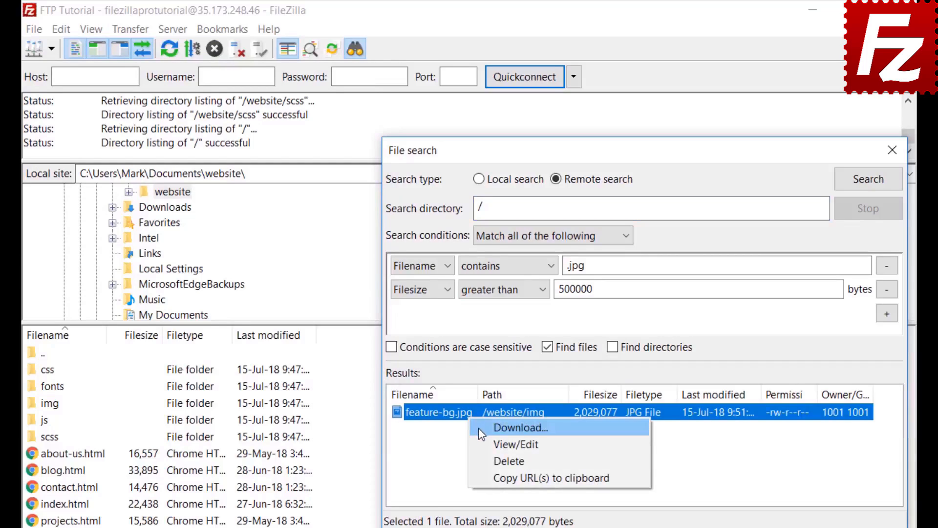
pyautogui.click(479, 427)
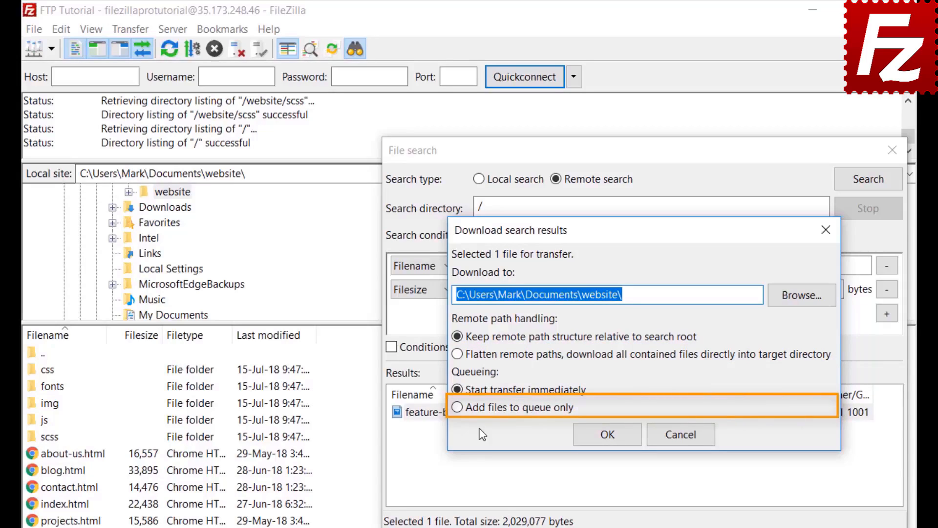
pyautogui.click(455, 407)
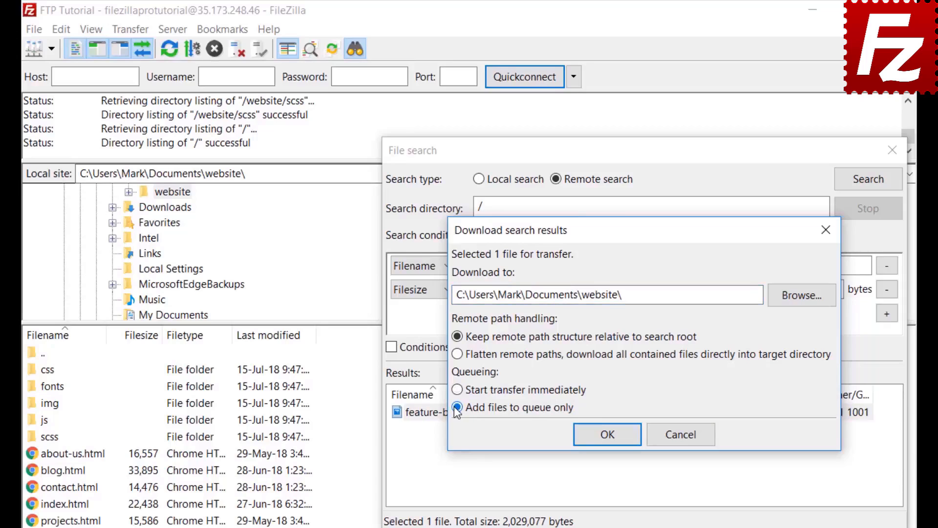
pyautogui.click(612, 438)
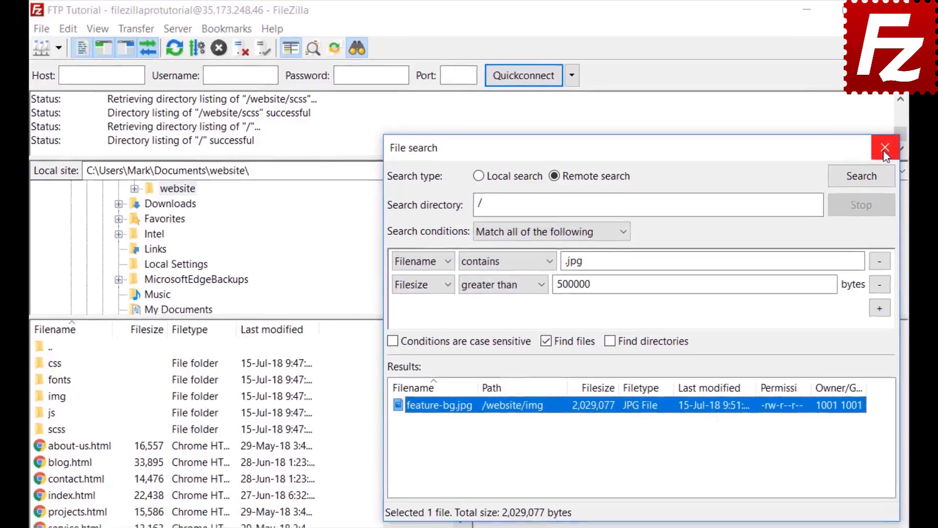
pyautogui.click(893, 150)
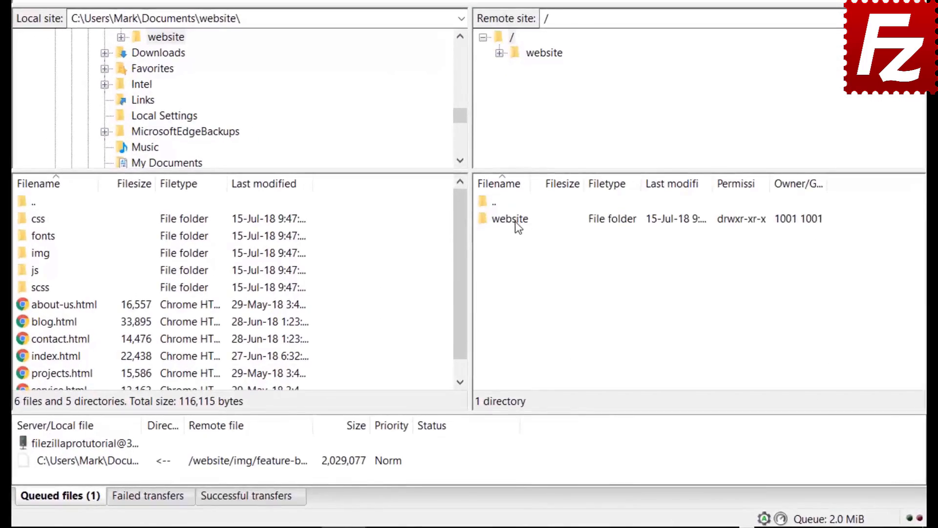
# Open the css directory inside the remote website directory and select the second file in its listing
pyautogui.doubleClick(508, 251)
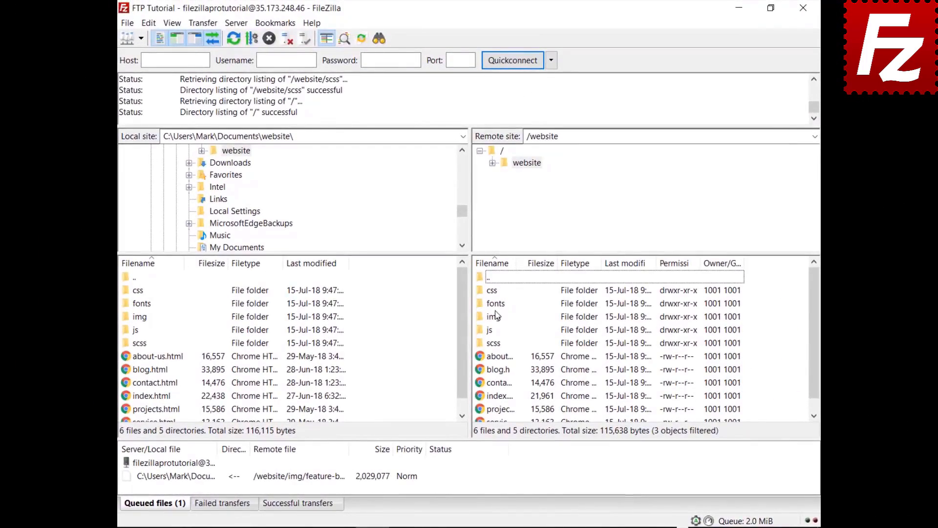
pyautogui.doubleClick(495, 291)
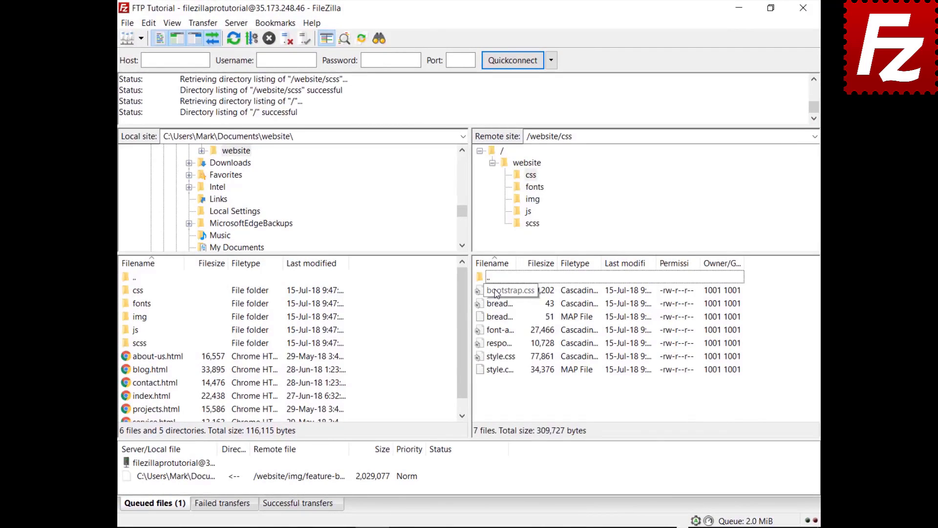
pyautogui.click(496, 293)
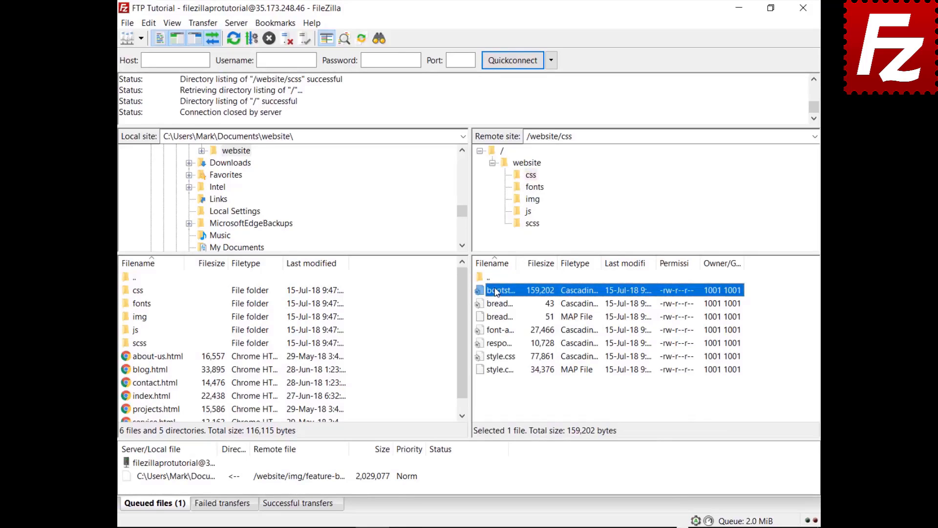
pyautogui.press('Down')
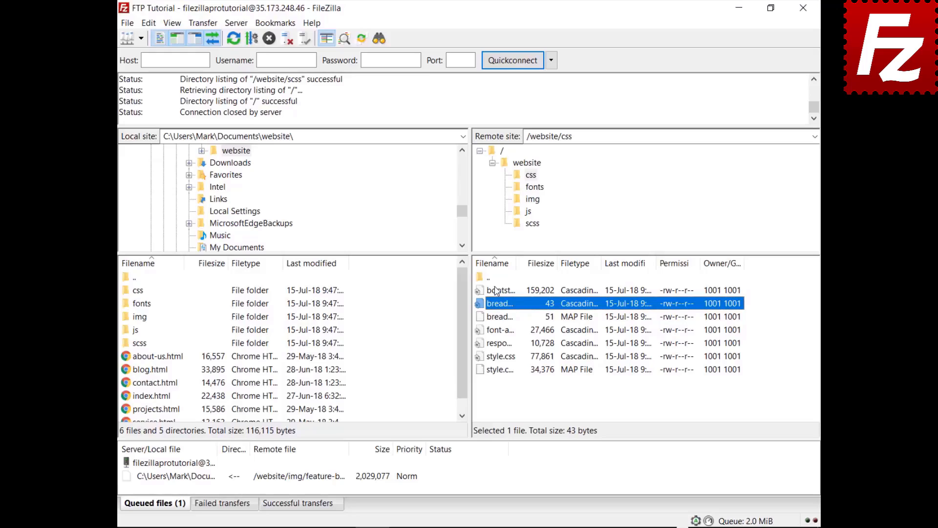
# Filter the remote css listing with a Quick Search for "style" and choose the Invert Filter option
pyautogui.hotkey('ctrl', 'f')
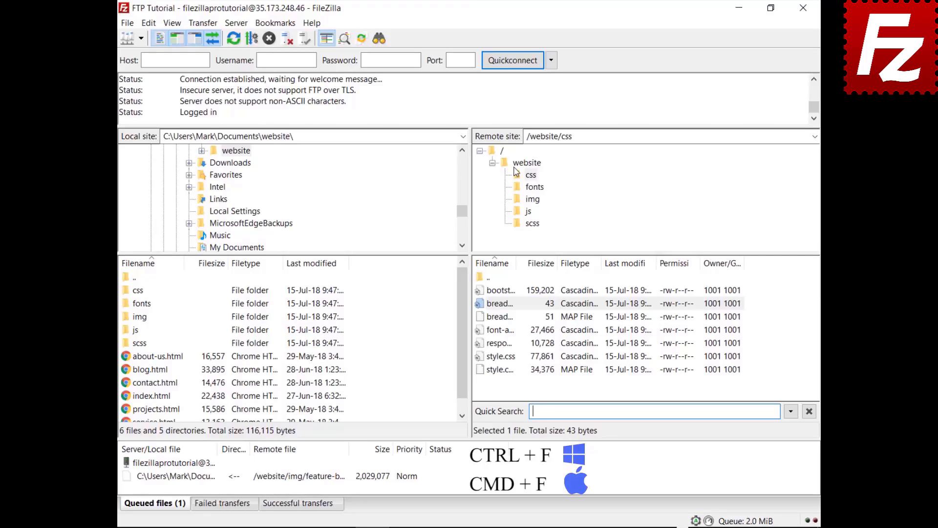
pyautogui.write('style')
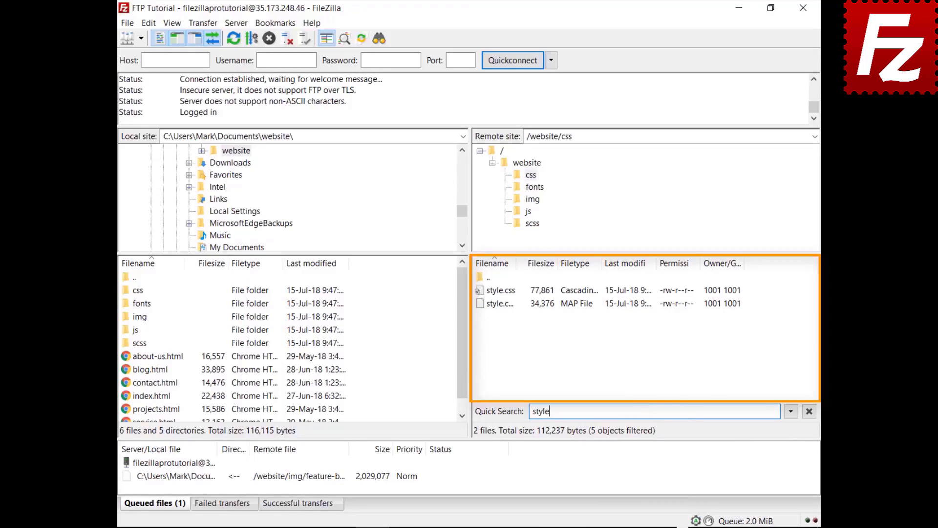
pyautogui.click(791, 412)
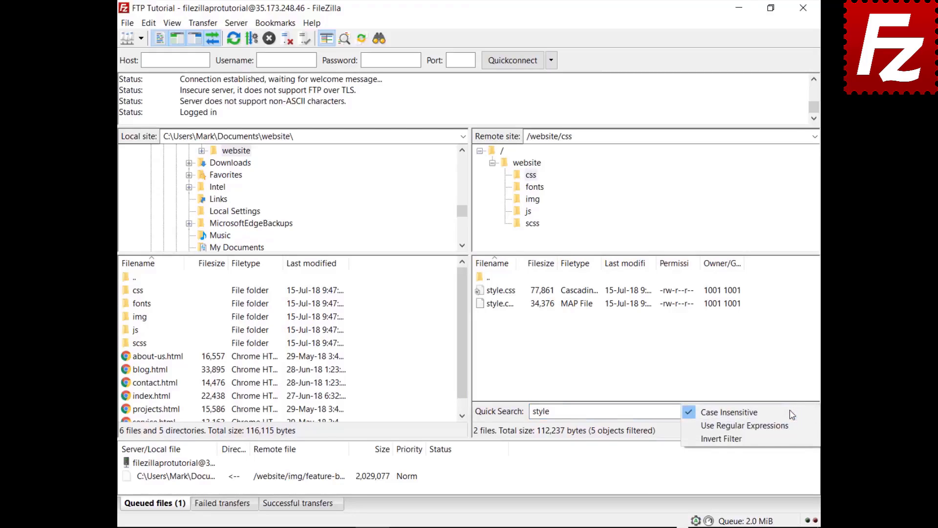
pyautogui.click(787, 438)
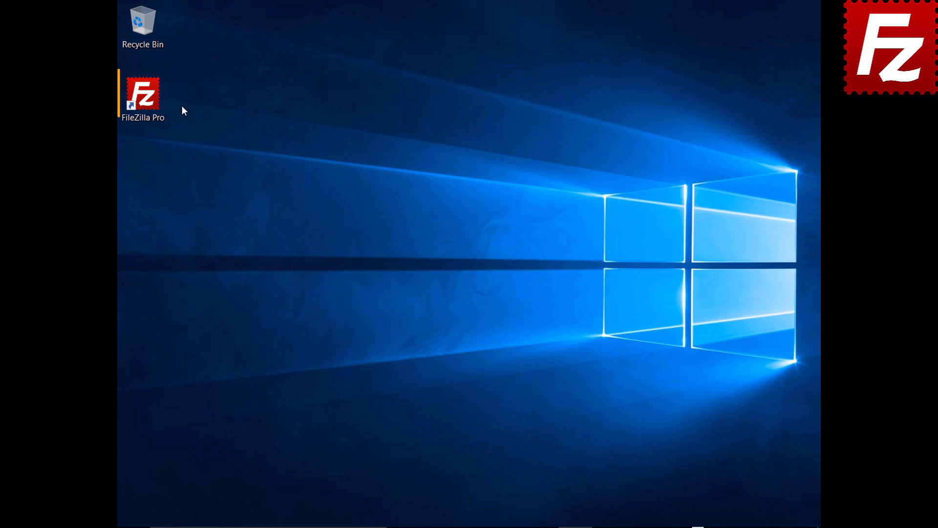
# Launch FileZilla Pro and create a new site named SFTP in the Site Manager
pyautogui.doubleClick(153, 102)
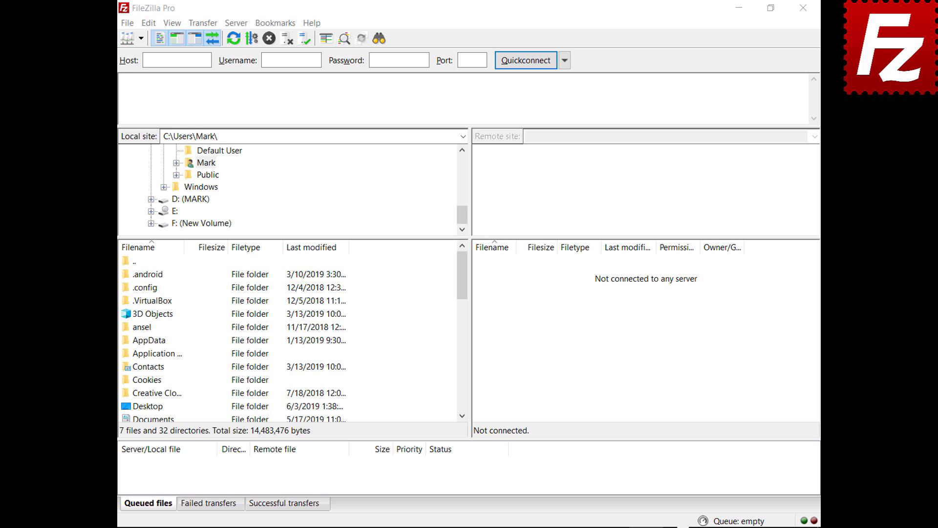
pyautogui.click(127, 23)
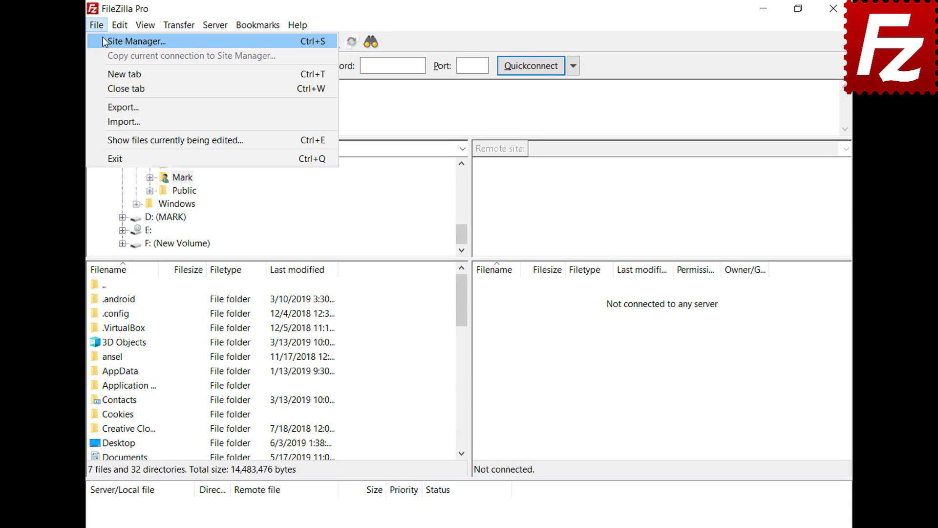
pyautogui.click(103, 39)
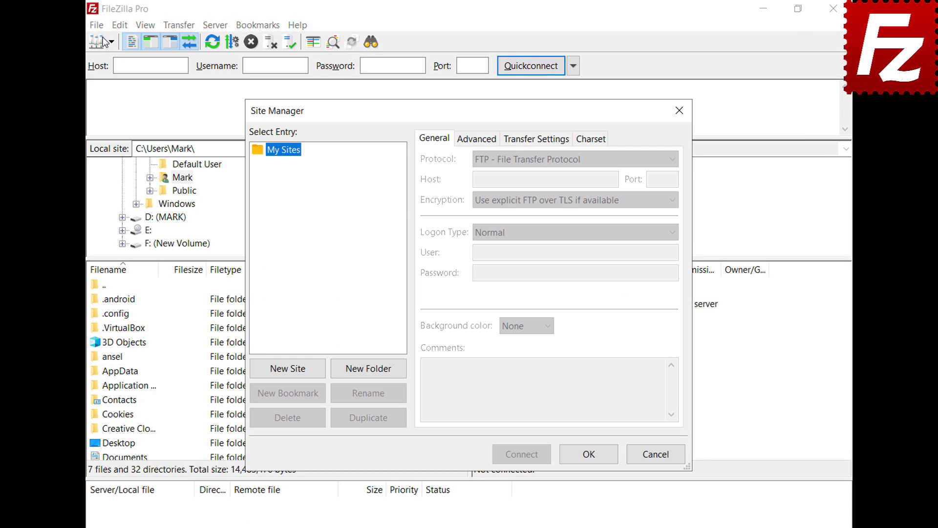
pyautogui.click(286, 369)
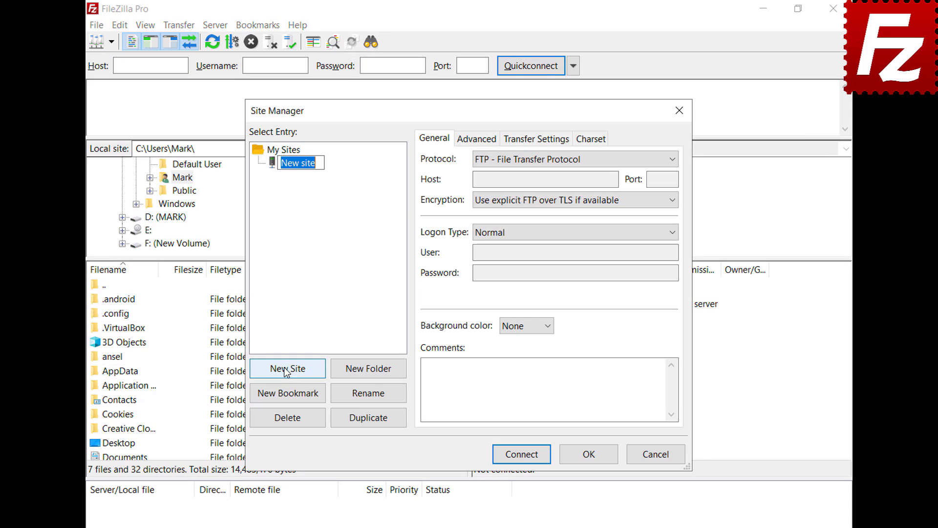
pyautogui.write('SFTP')
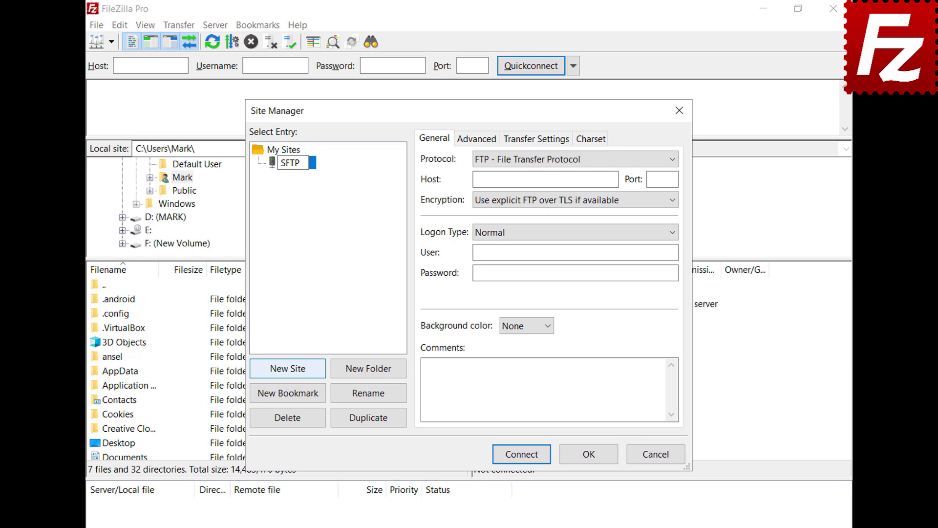
pyautogui.press('Return')
# Set the SFTP site's protocol to SFTP - SSH File Transfer Protocol and its host to 3.209.179.104
pyautogui.click(672, 162)
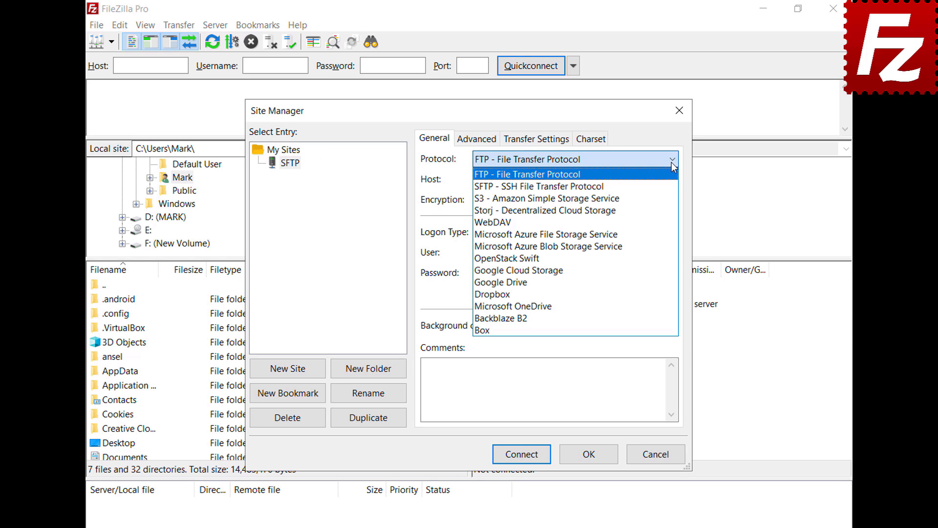
pyautogui.click(670, 186)
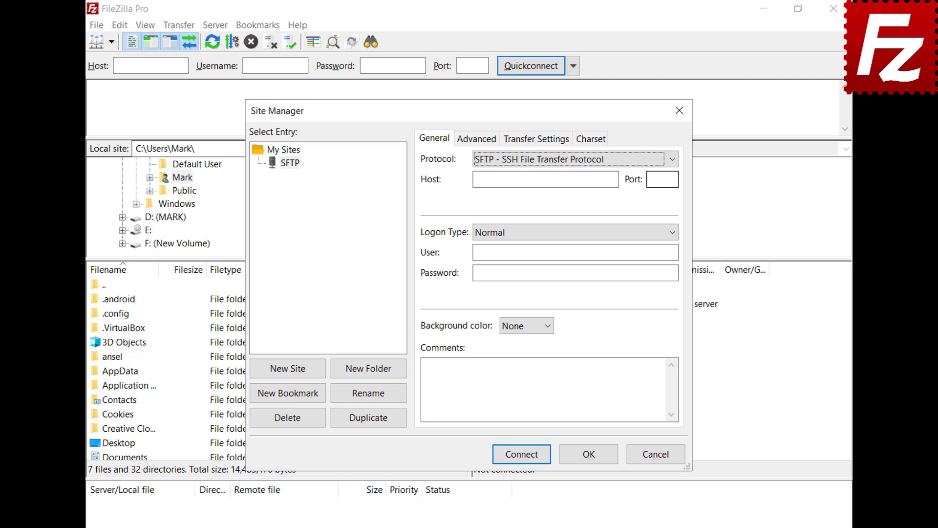
pyautogui.click(615, 179)
pyautogui.write('3.209.179.104')
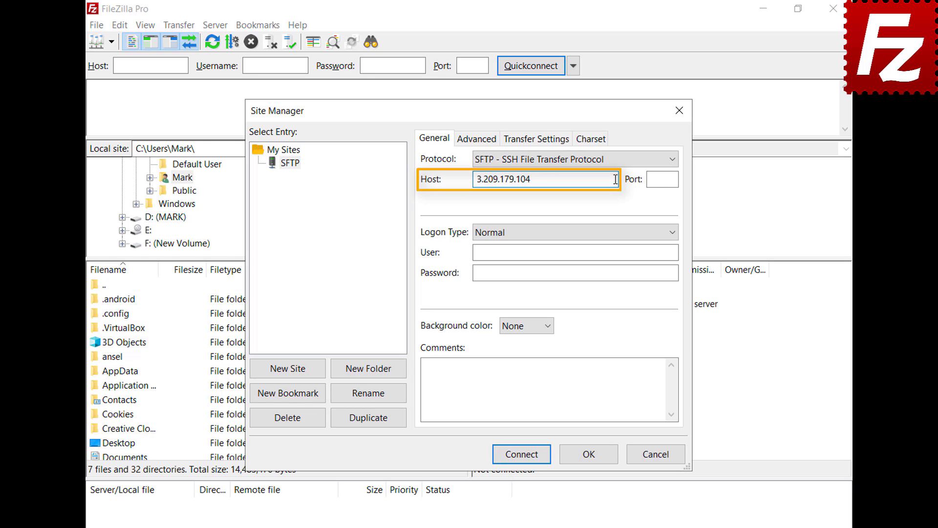
# Set the site's logon type to Key file with user ubuntu and key.ppk from Documents as the key file
pyautogui.click(673, 233)
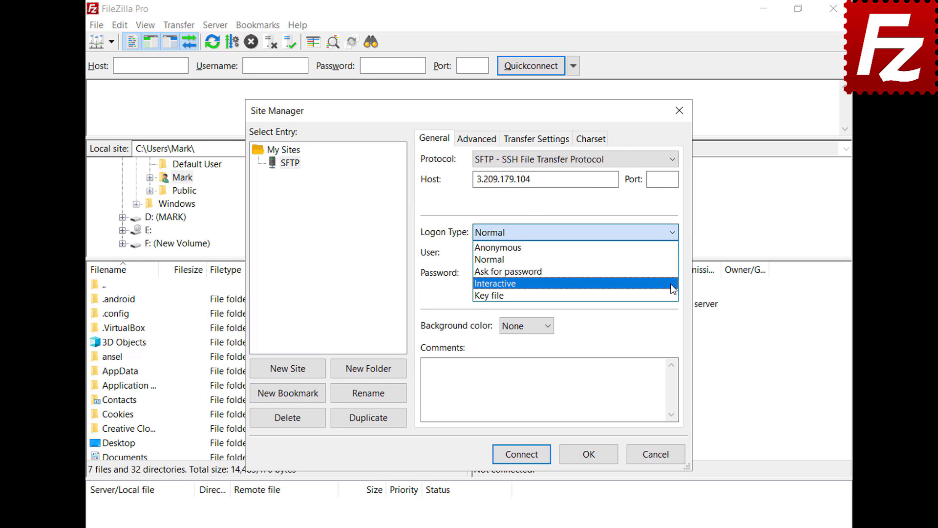
pyautogui.click(672, 295)
pyautogui.click(673, 252)
pyautogui.write('ubuntu')
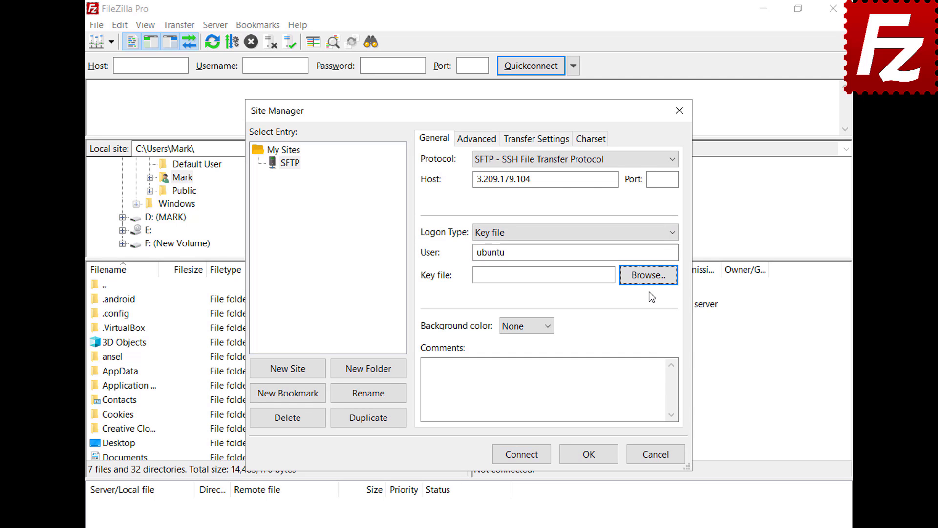
pyautogui.click(650, 275)
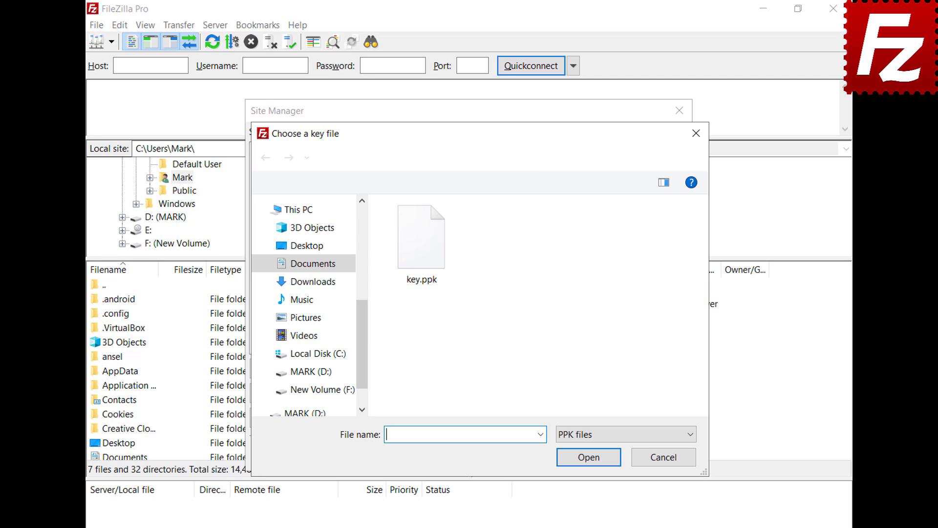
pyautogui.doubleClick(427, 259)
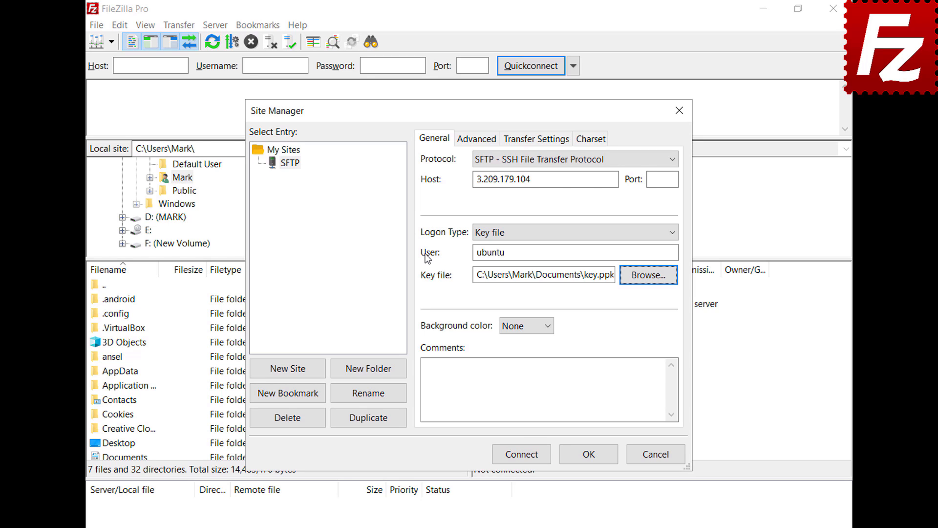
# Connect to the SFTP site, always trusting the unknown host key, and enter the key file's passphrase
pyautogui.click(523, 458)
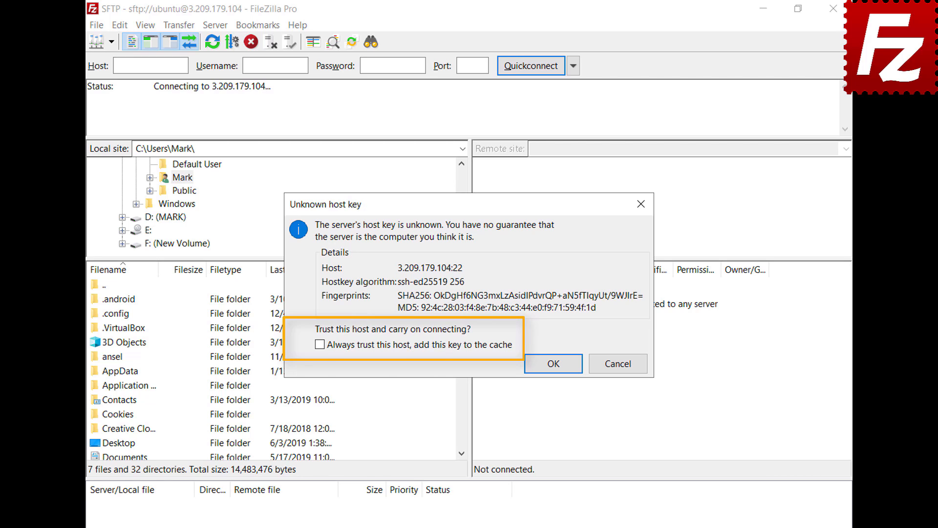
pyautogui.click(320, 345)
pyautogui.click(557, 365)
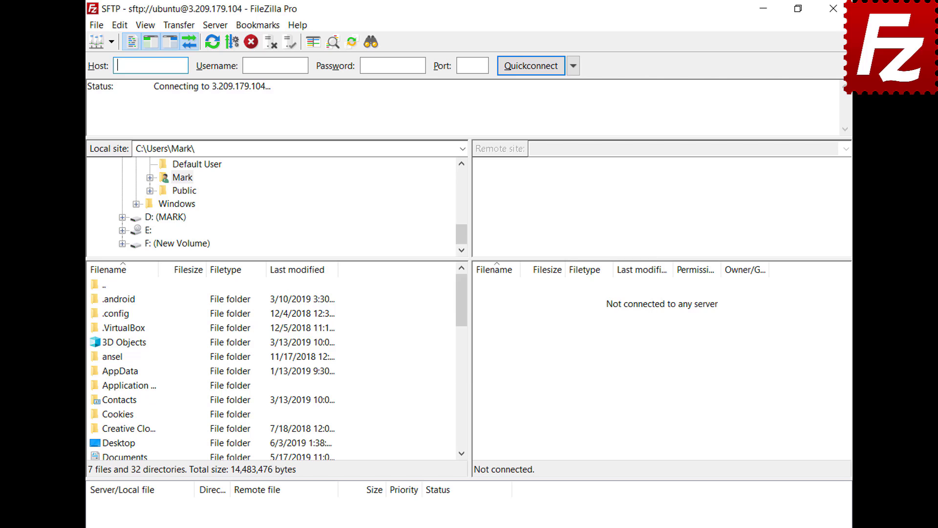
pyautogui.write('******')
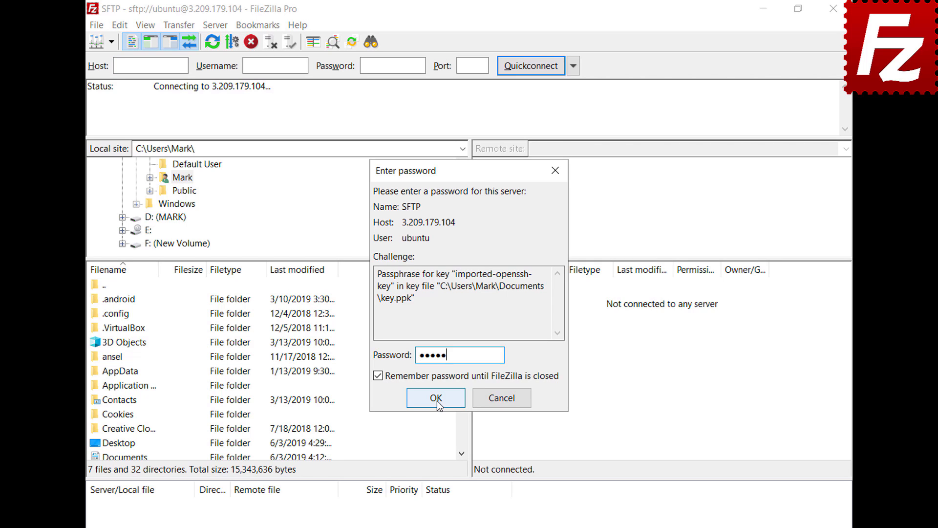
pyautogui.click(436, 397)
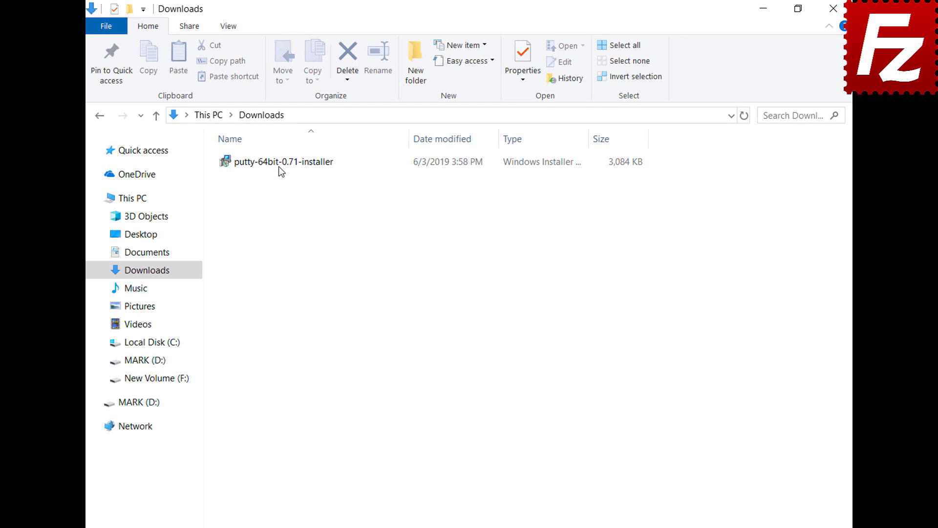
# Install PuTTY from the putty-64bit-0.71-installer file in Downloads, keeping the default destination folder and features
pyautogui.doubleClick(278, 166)
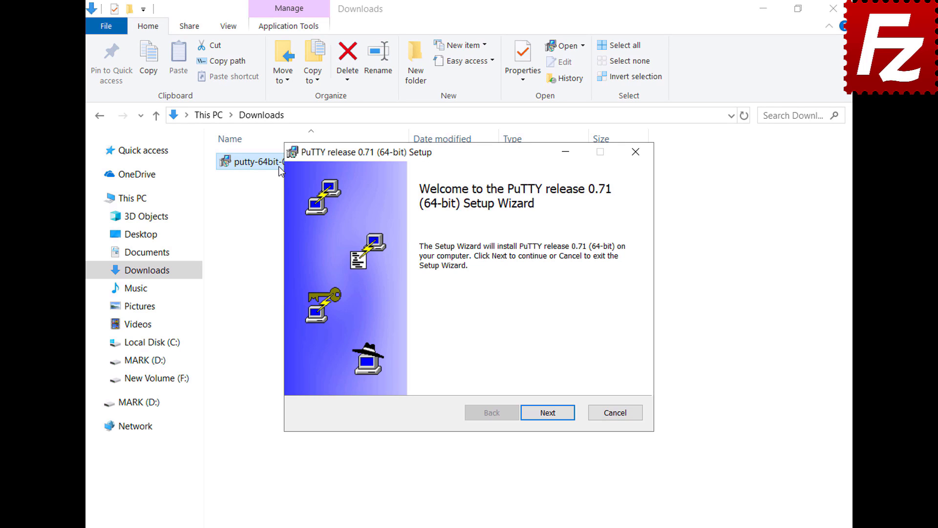
pyautogui.click(548, 414)
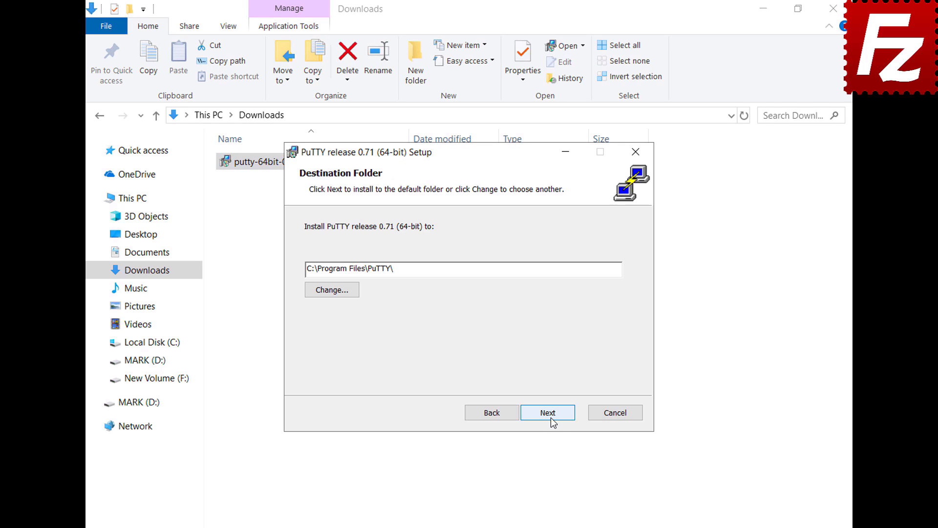
pyautogui.click(552, 419)
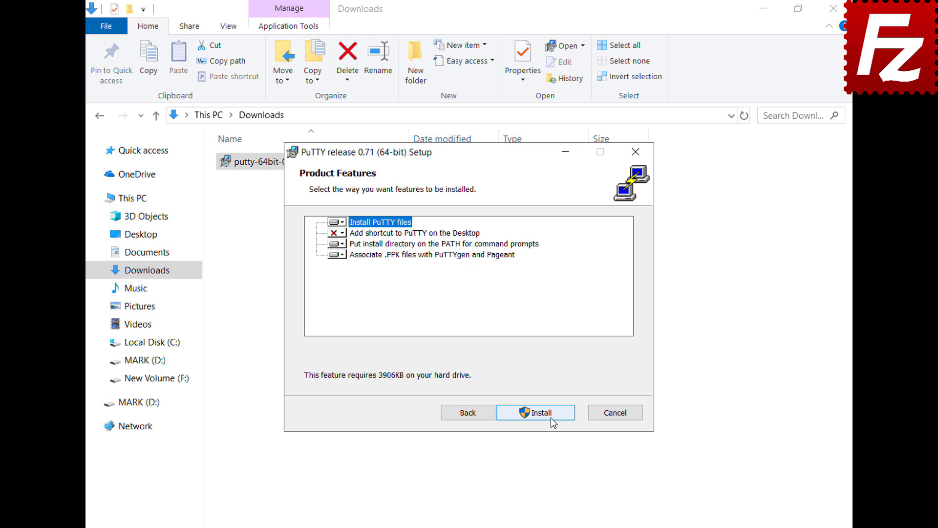
pyautogui.click(553, 422)
pyautogui.click(548, 414)
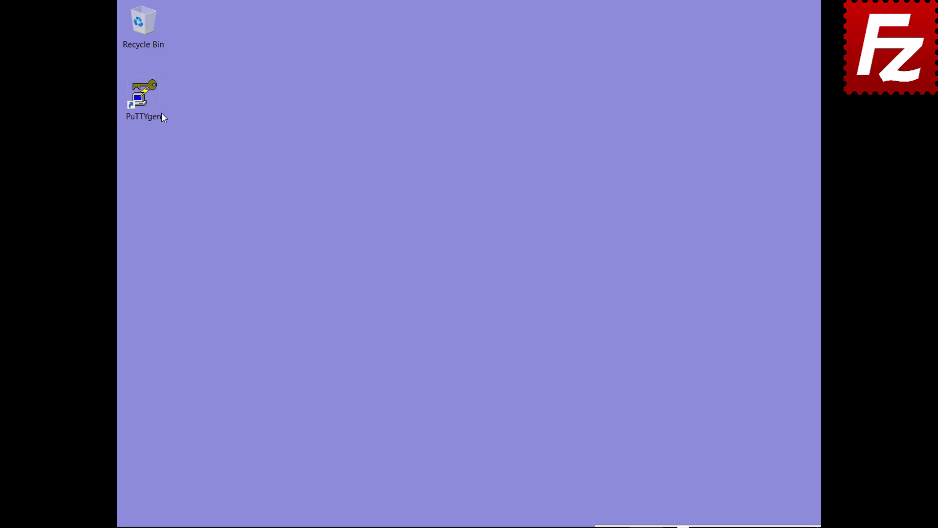
# Launch PuTTYgen, import the existing OpenSSH private key and enter its passphrase
pyautogui.doubleClick(156, 114)
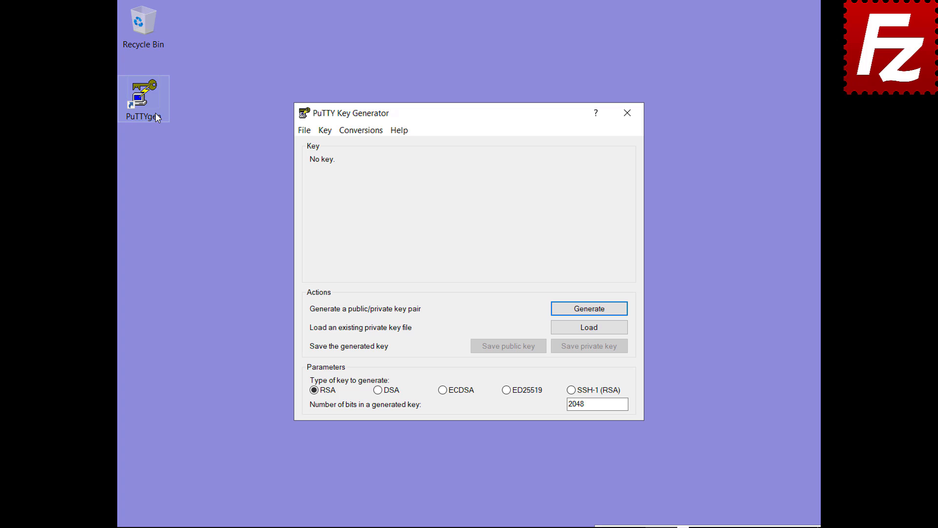
pyautogui.click(361, 130)
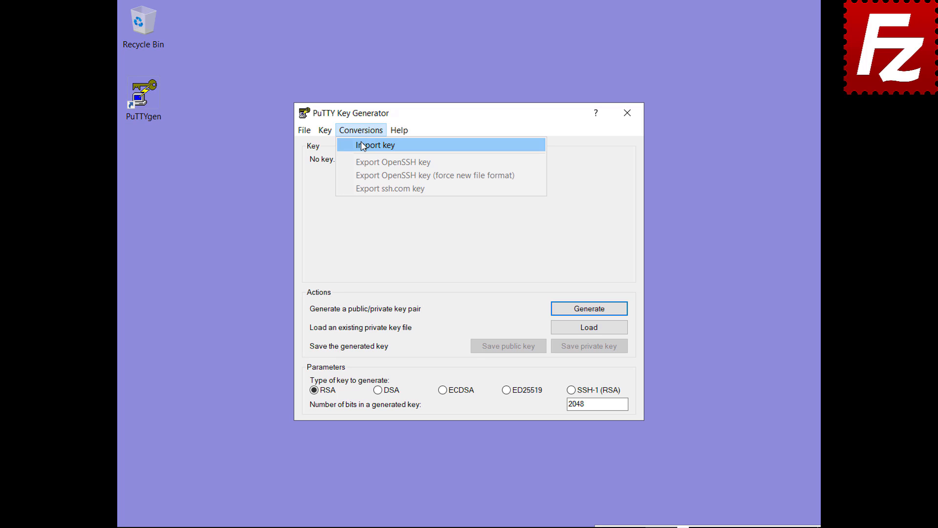
pyautogui.click(368, 145)
pyautogui.click(453, 261)
pyautogui.doubleClick(453, 261)
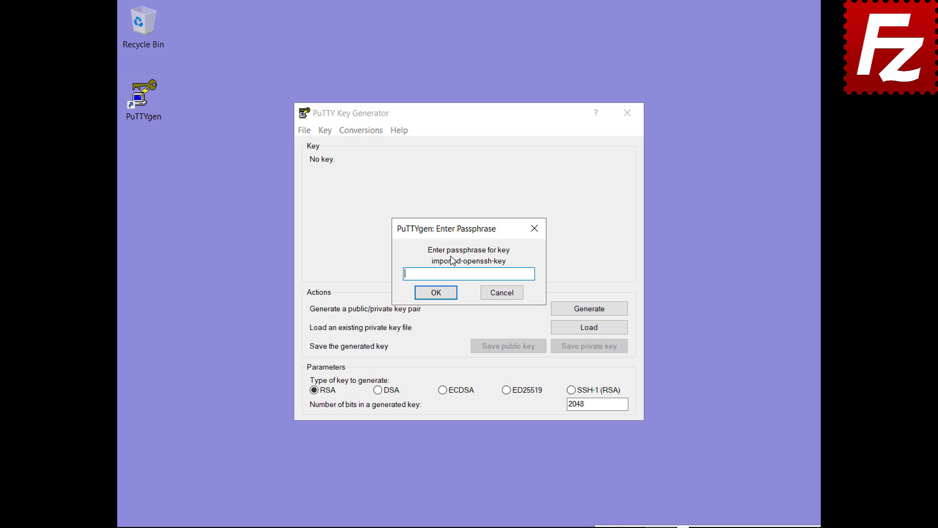
pyautogui.write('*****')
pyautogui.click(436, 292)
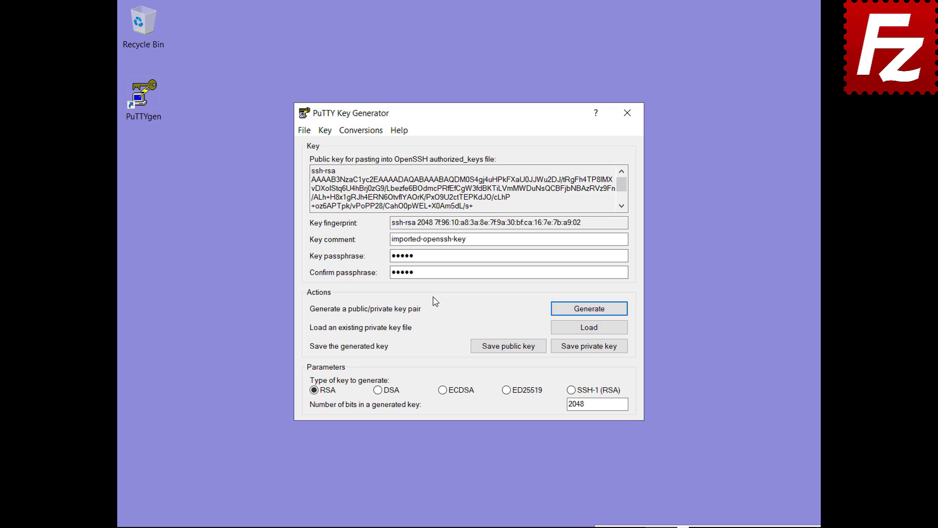
# Save the imported private key as key.ppk in the Documents folder
pyautogui.click(589, 348)
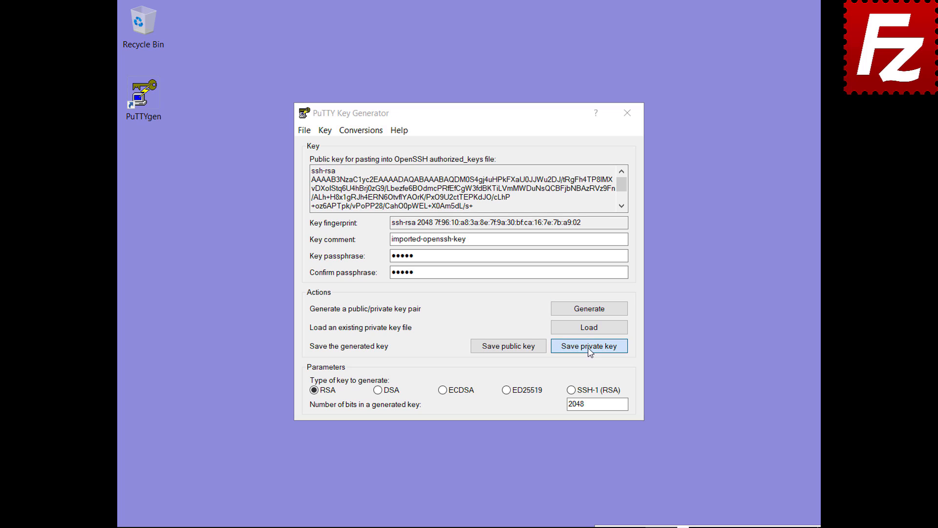
pyautogui.write('key.ppk')
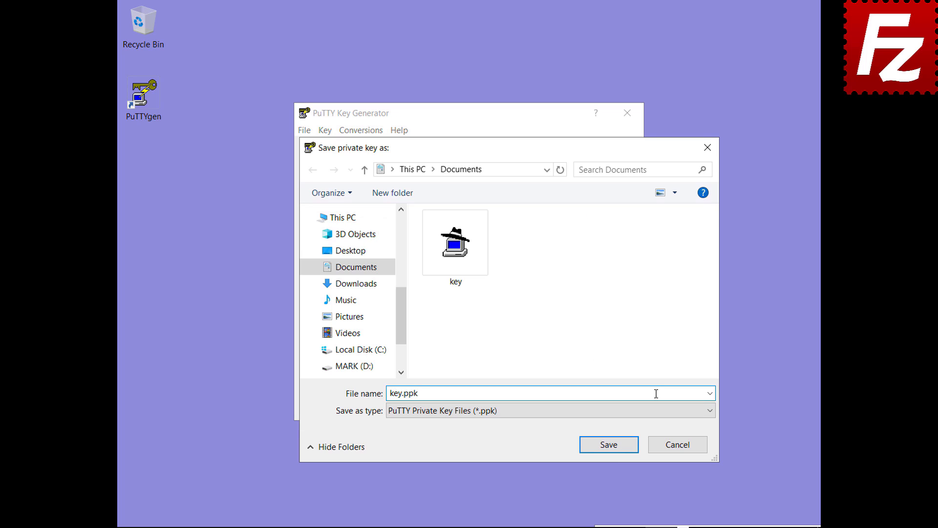
pyautogui.click(612, 448)
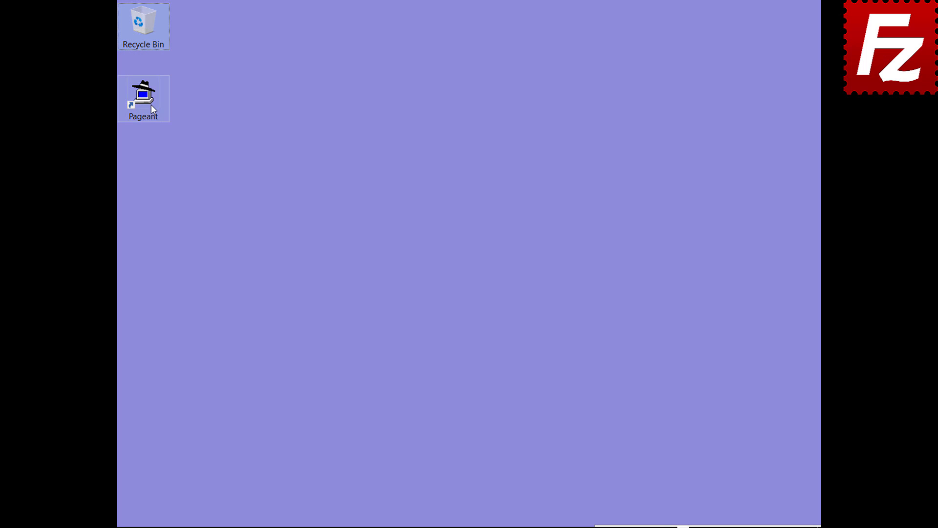
# Launch Pageant, add the private key file named key from the Documents folder and enter its passphrase
pyautogui.click(151, 105)
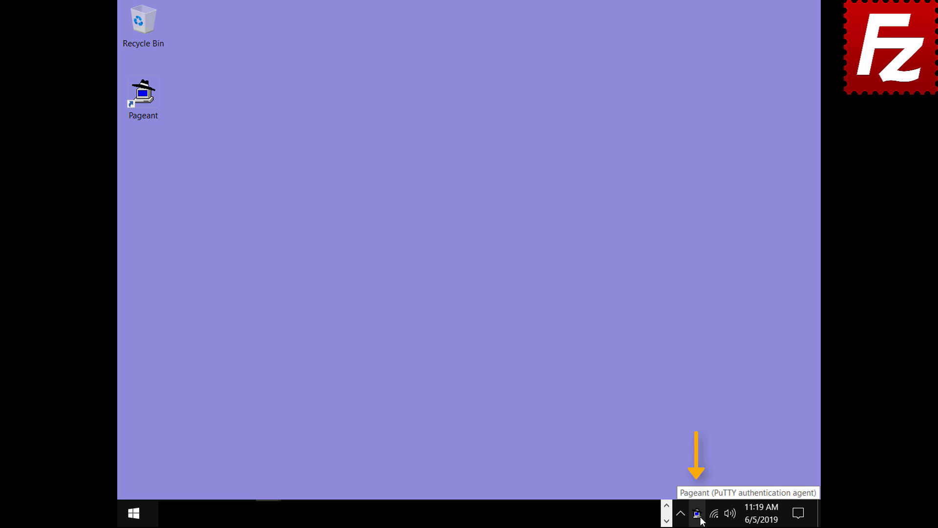
pyautogui.doubleClick(698, 514)
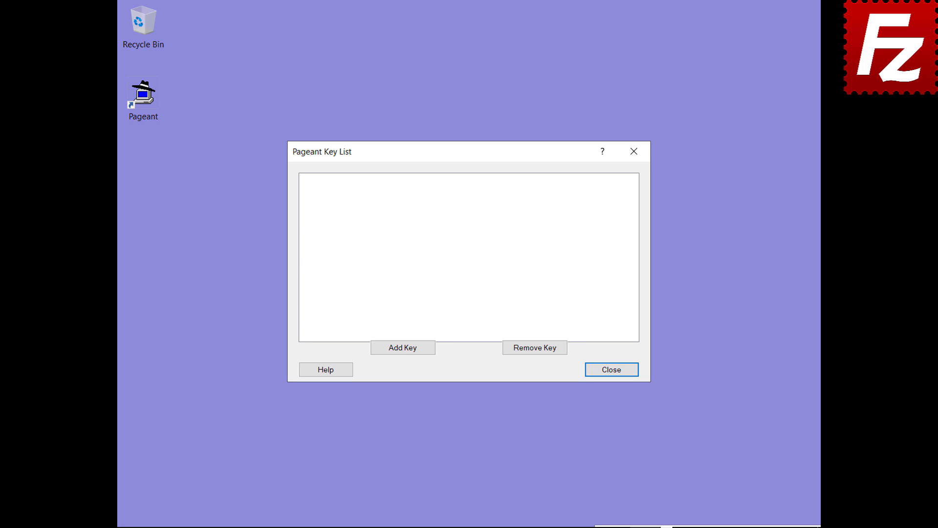
pyautogui.click(402, 351)
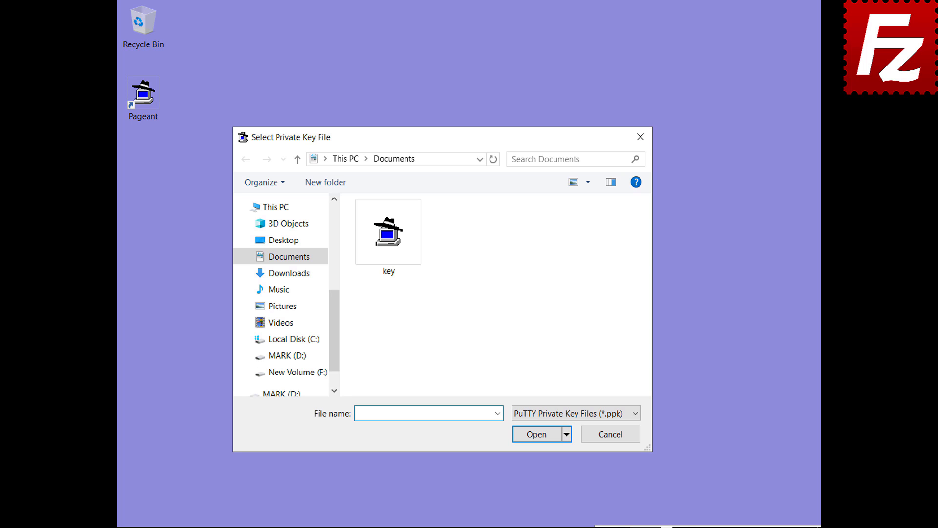
pyautogui.doubleClick(390, 273)
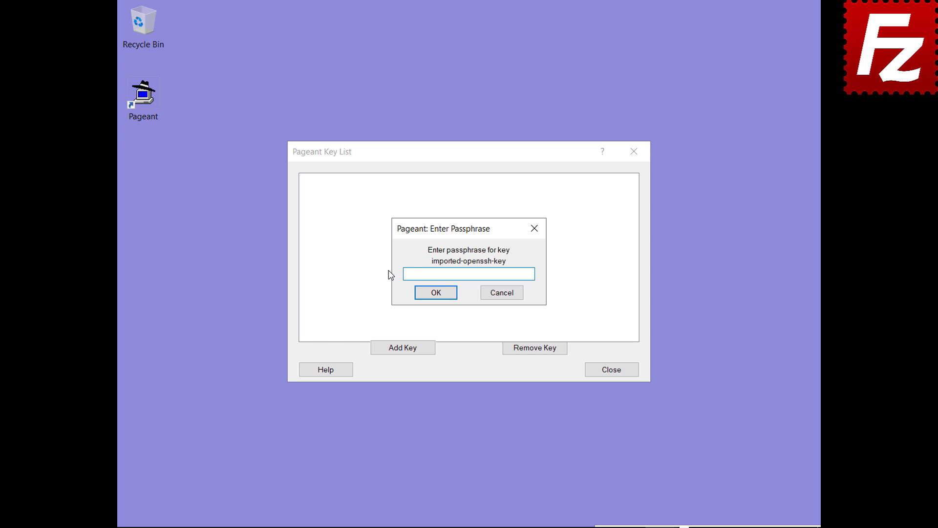
pyautogui.write('******')
pyautogui.click(434, 299)
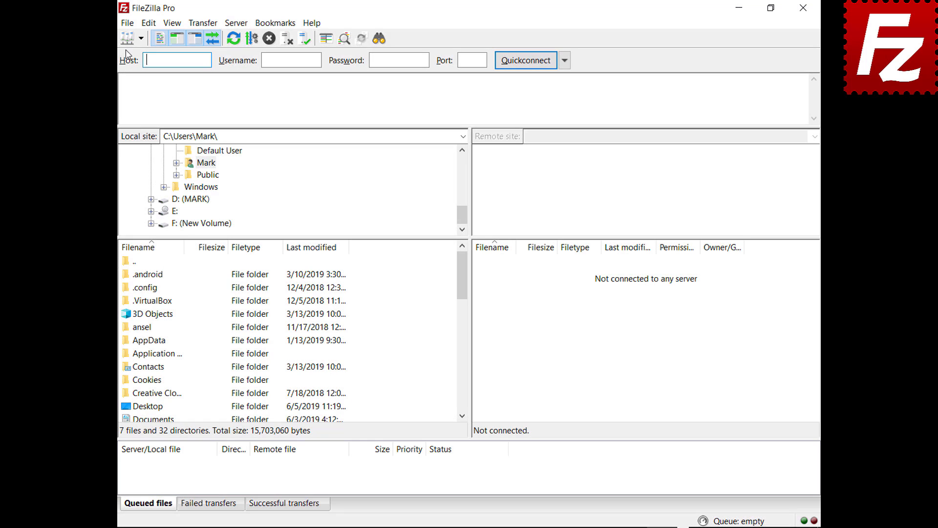
# In FileZilla Pro's Site Manager, set the SFTP site's logon type to Normal and connect to it
pyautogui.click(123, 23)
pyautogui.click(125, 41)
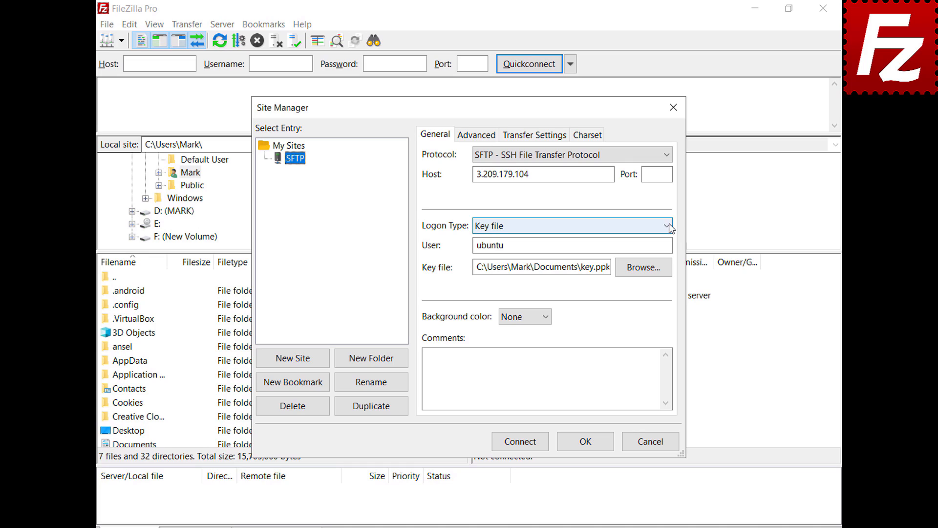
pyautogui.click(669, 226)
pyautogui.click(666, 251)
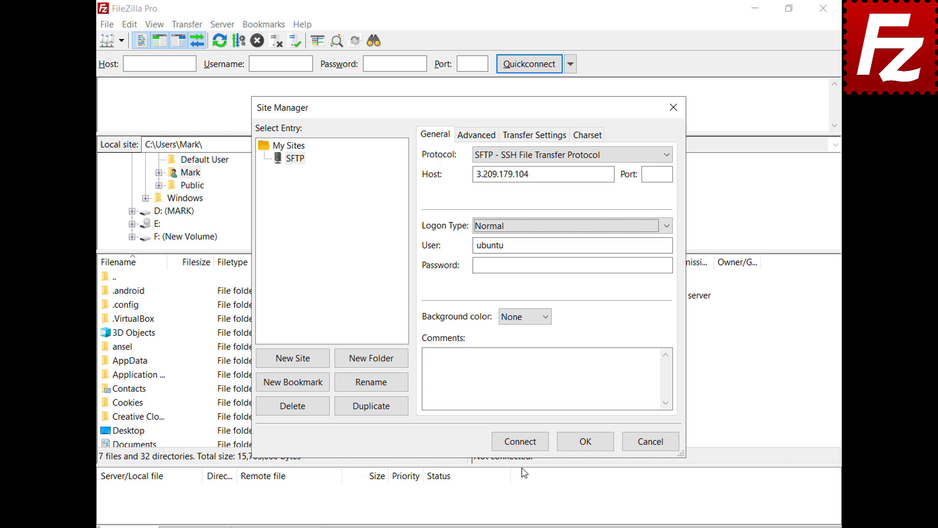
pyautogui.click(522, 448)
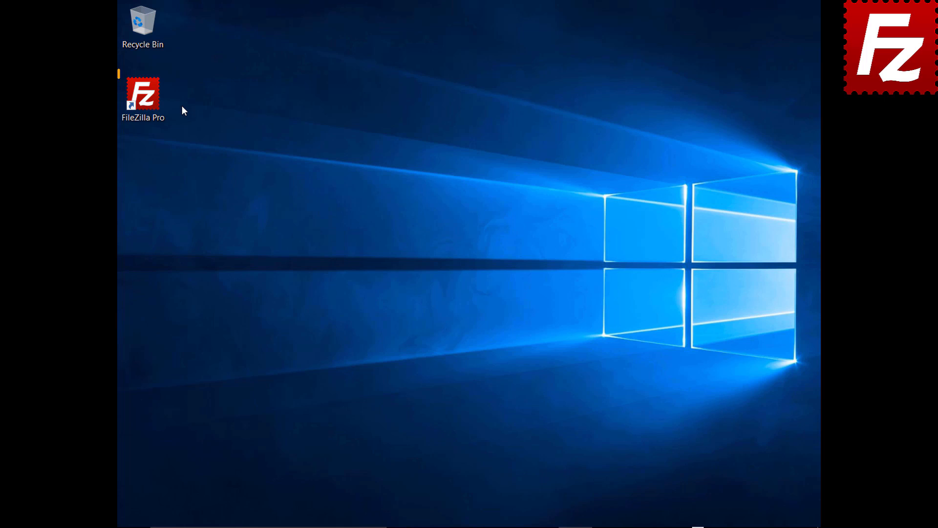
# Launch FileZilla Pro and open the FTP: File Types page of the settings
pyautogui.doubleClick(149, 101)
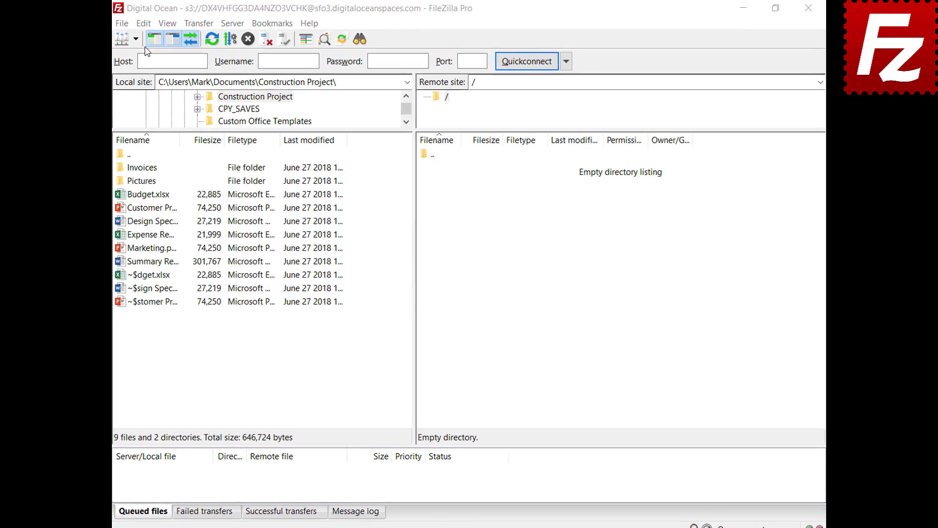
pyautogui.click(149, 24)
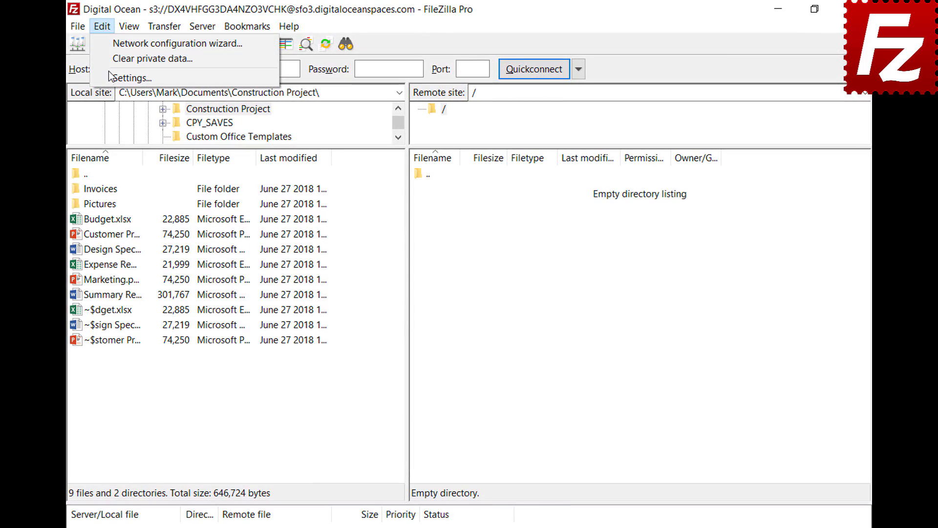
pyautogui.click(113, 78)
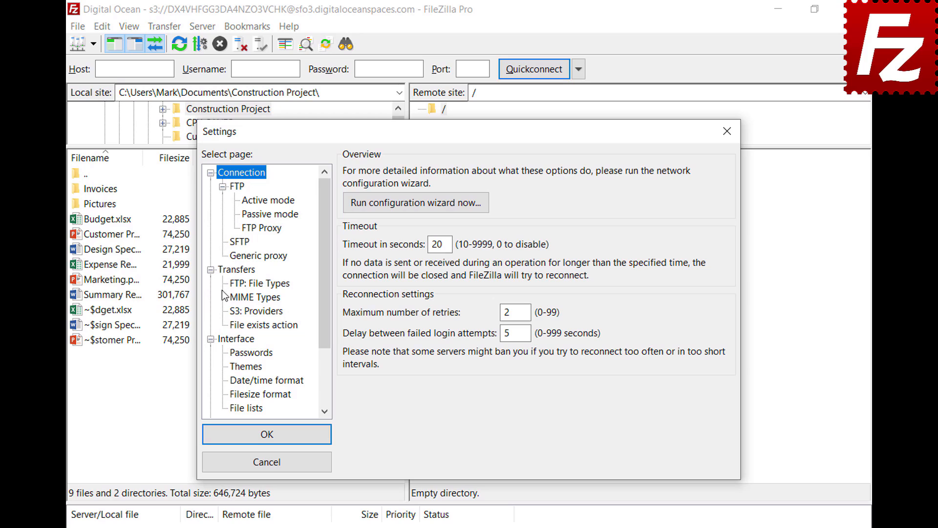
pyautogui.click(231, 286)
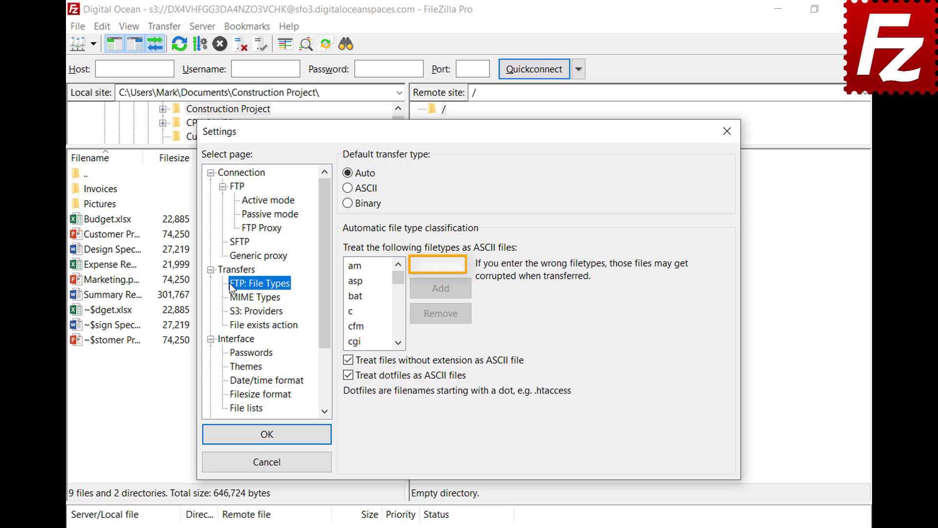
# Add json to the filetypes treated as ASCII files and save the settings
pyautogui.click(461, 265)
pyautogui.write('json')
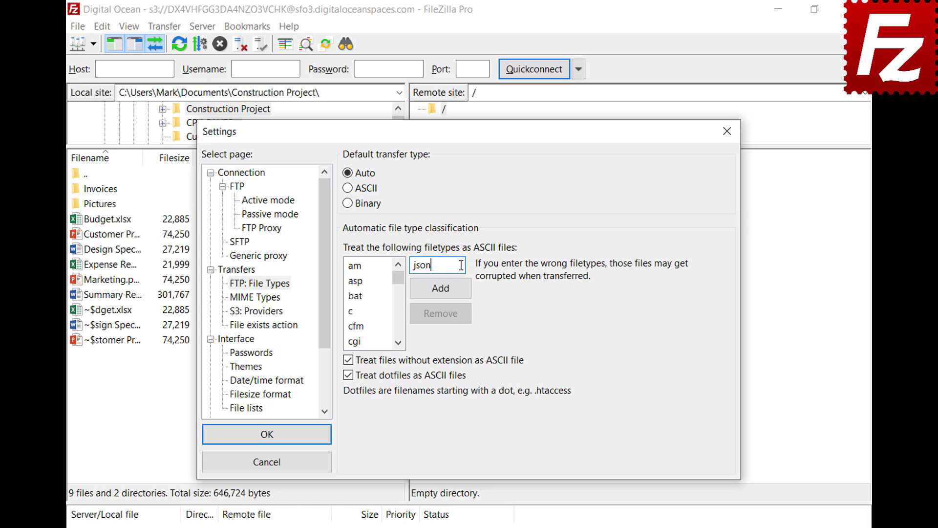
pyautogui.click(441, 294)
pyautogui.moveTo(398, 278); pyautogui.dragTo(400, 301)
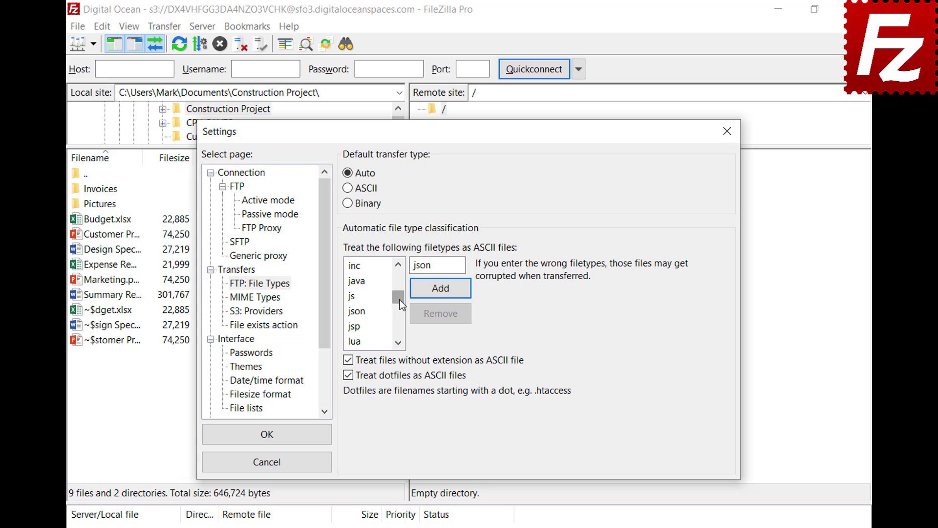
pyautogui.click(357, 311)
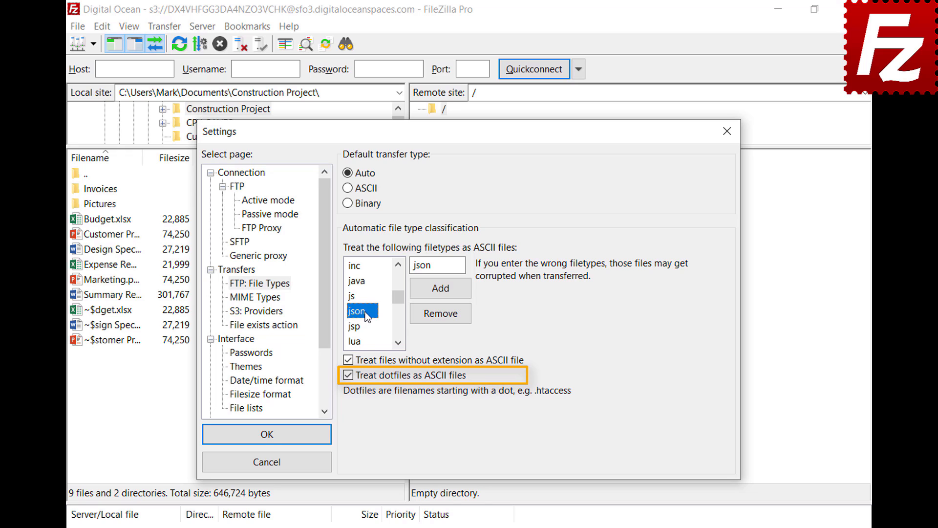
pyautogui.click(266, 438)
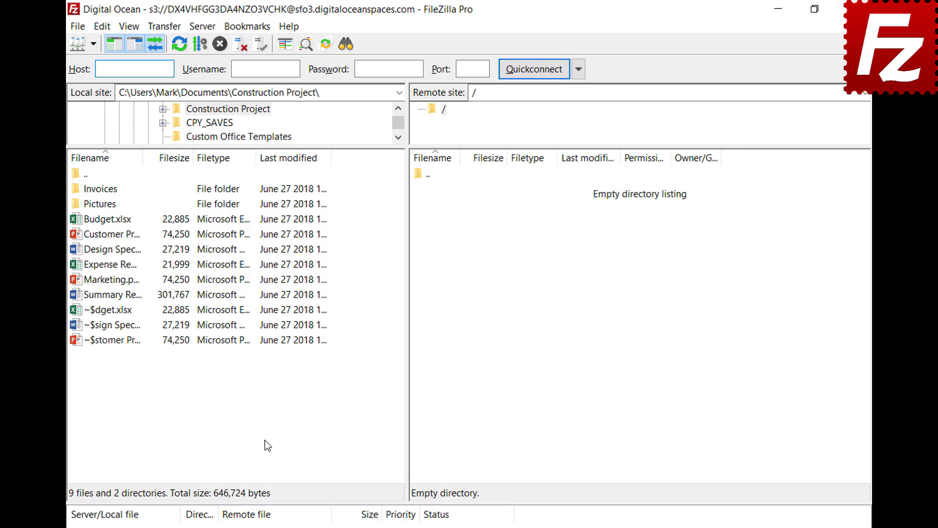
# Connect to the saved FTP site and display the available transfer type options
pyautogui.click(93, 45)
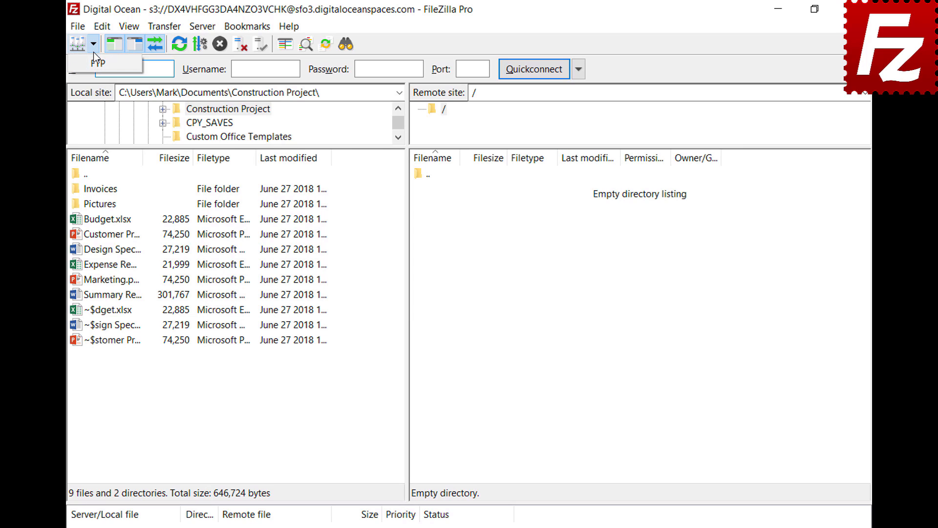
pyautogui.click(93, 61)
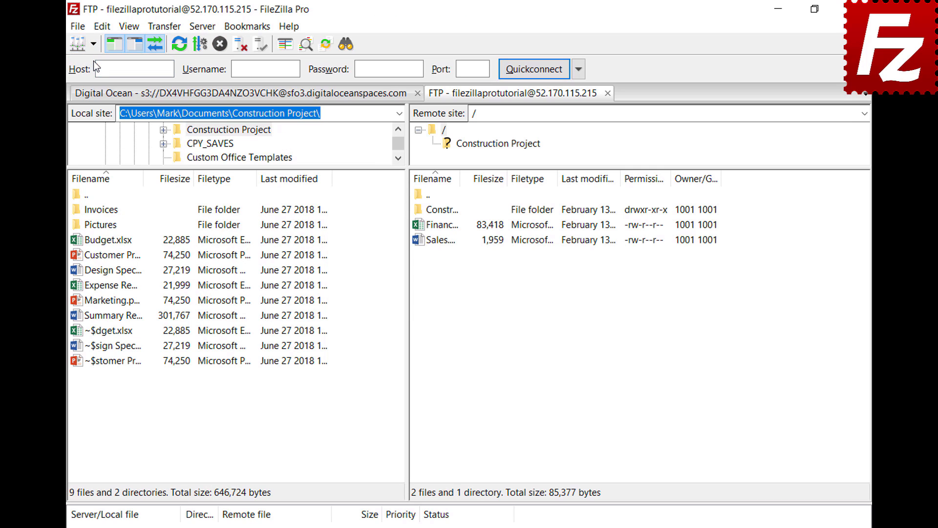
pyautogui.click(164, 27)
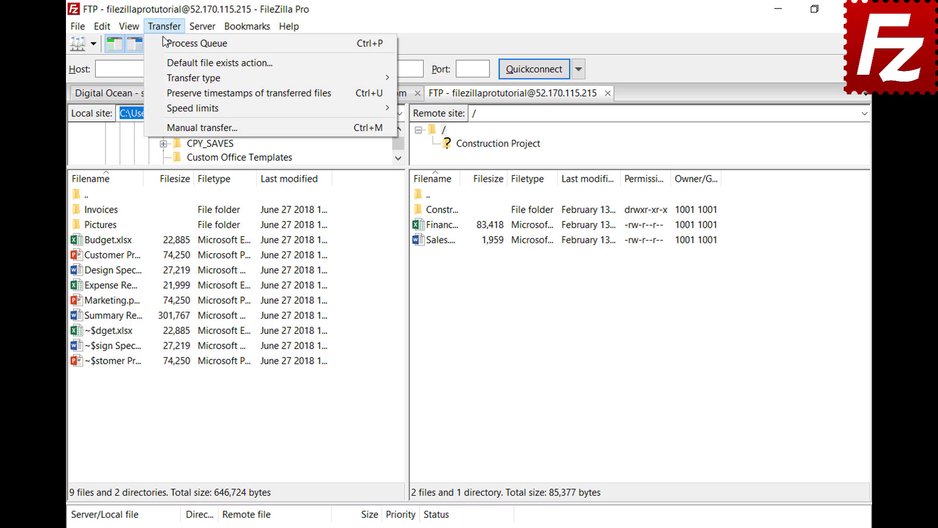
pyautogui.moveTo(169, 79)
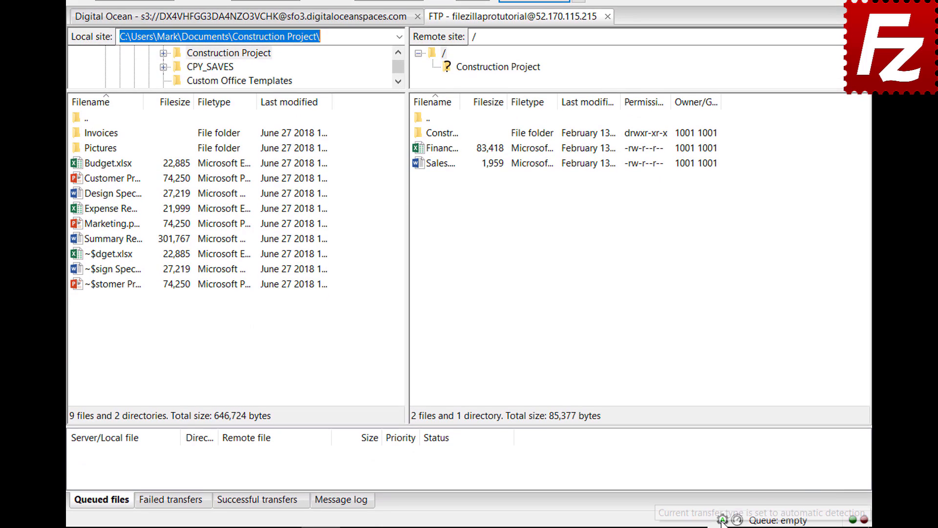
pyautogui.click(722, 520)
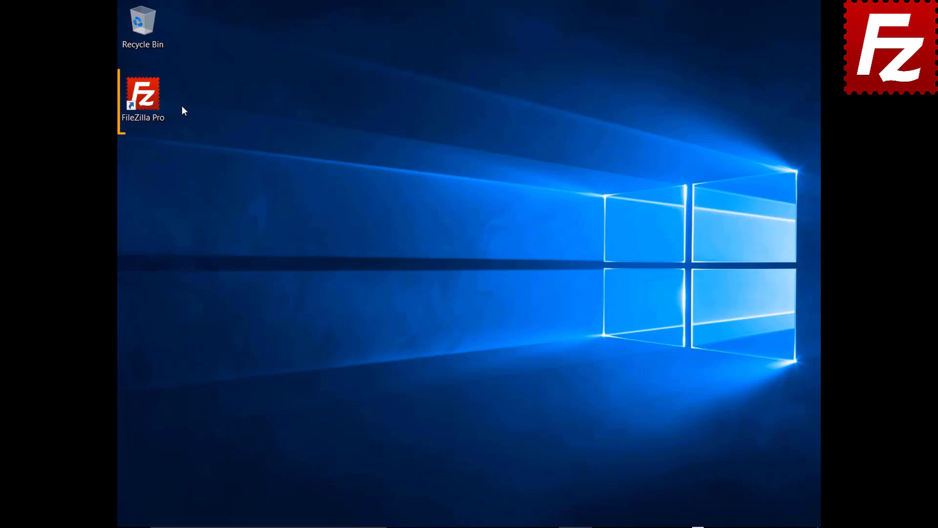
# Launch FileZilla Pro, connect to the FTP Tutorial site and upload Summary Report.docx from the Construction Project folder
pyautogui.doubleClick(150, 105)
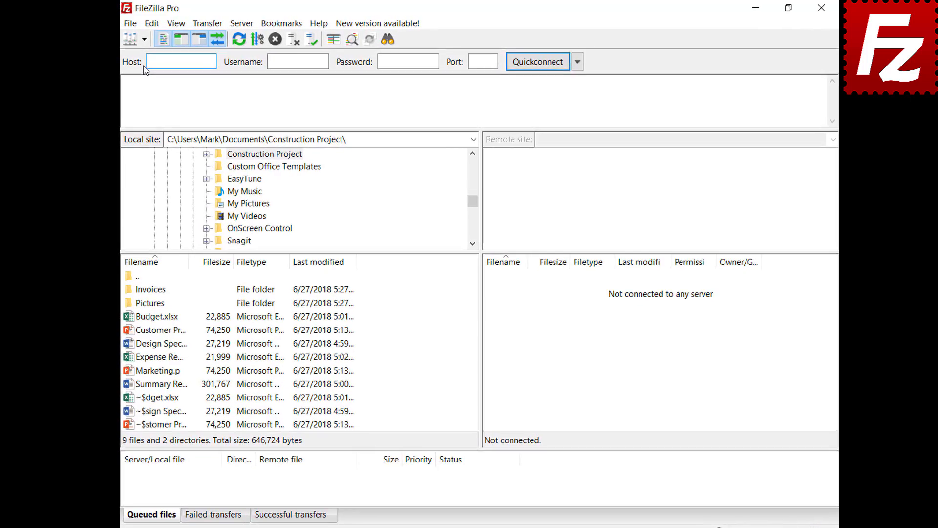
pyautogui.click(157, 45)
pyautogui.click(165, 59)
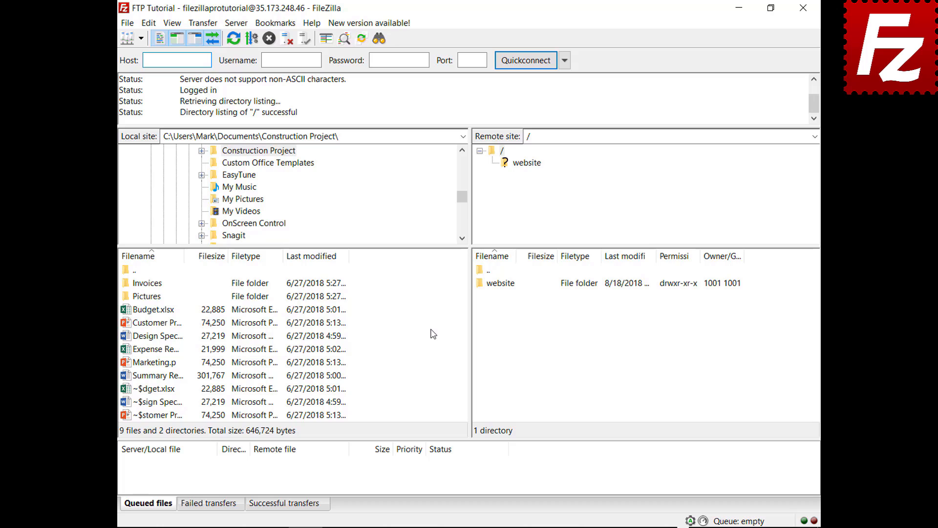
pyautogui.rightClick(158, 377)
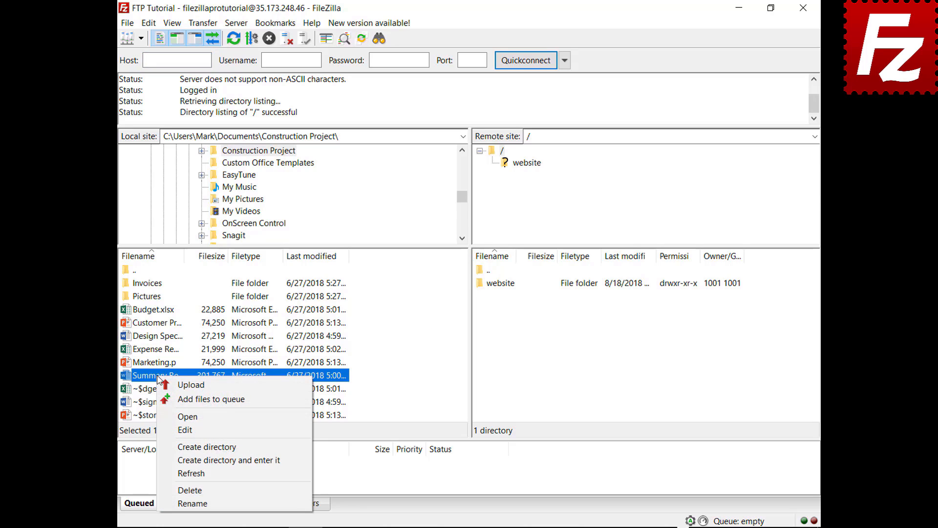
pyautogui.click(190, 385)
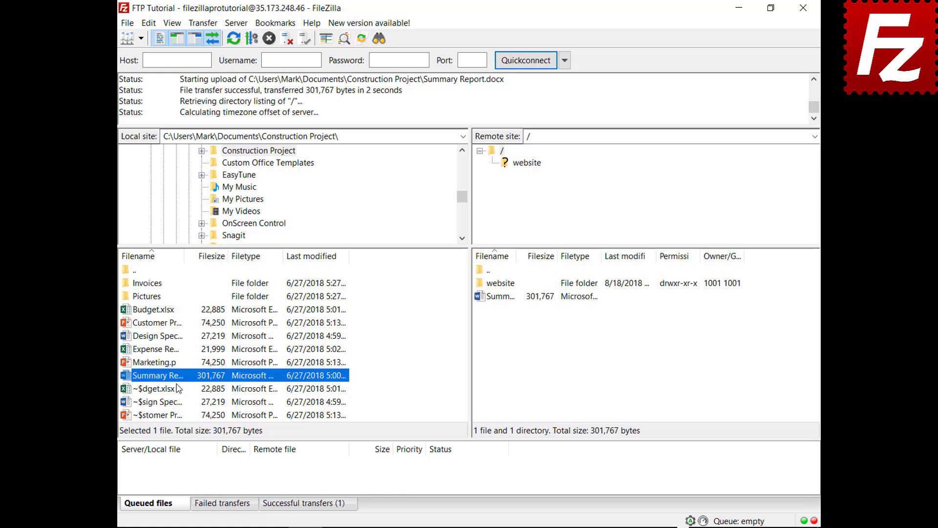
# Add Budget.xlsx and the Invoices folder to the transfer queue and process the queue
pyautogui.rightClick(157, 310)
pyautogui.click(175, 334)
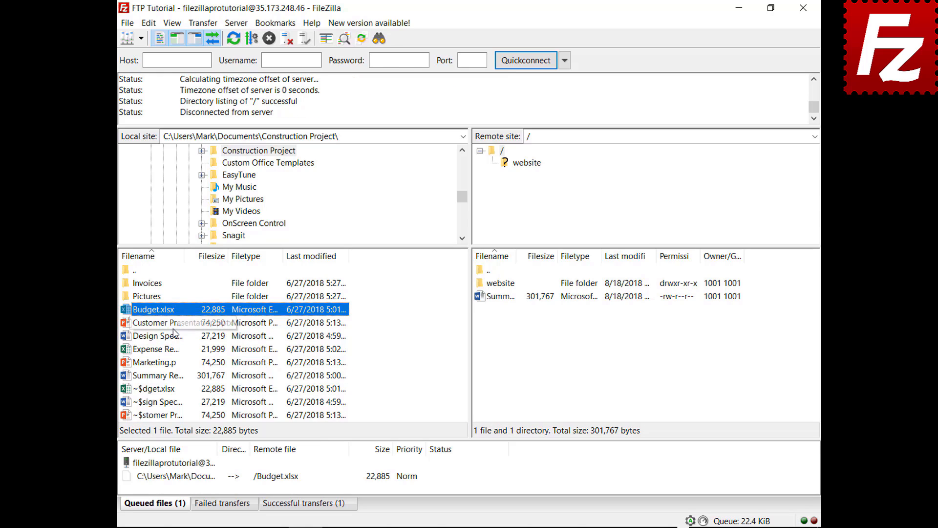
pyautogui.rightClick(155, 283)
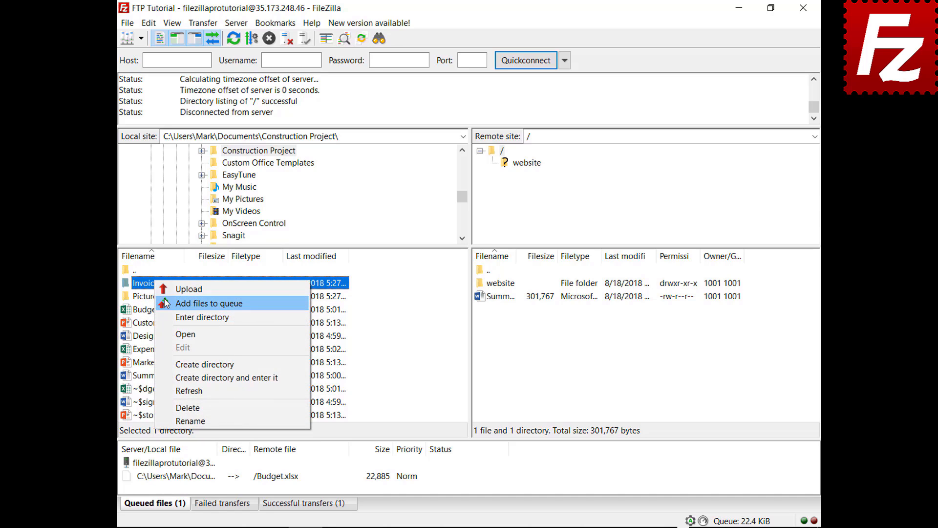
pyautogui.click(165, 301)
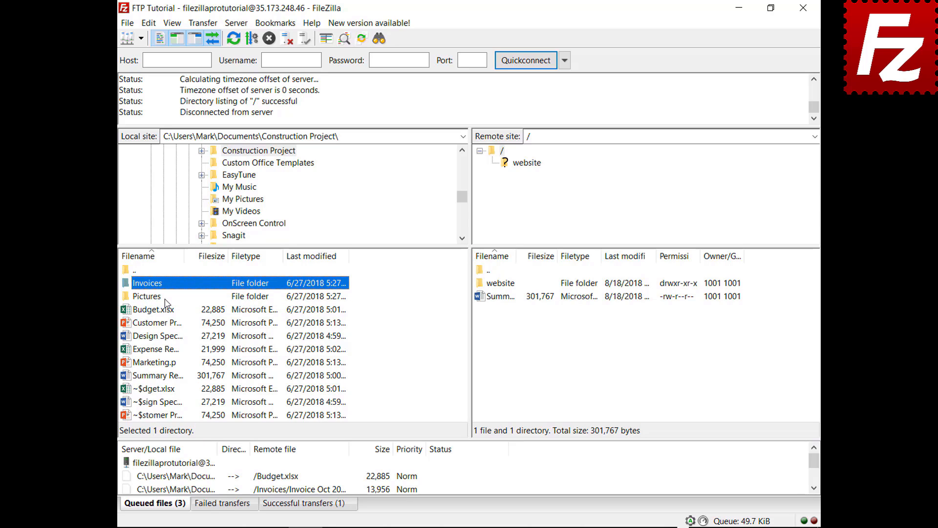
pyautogui.rightClick(180, 463)
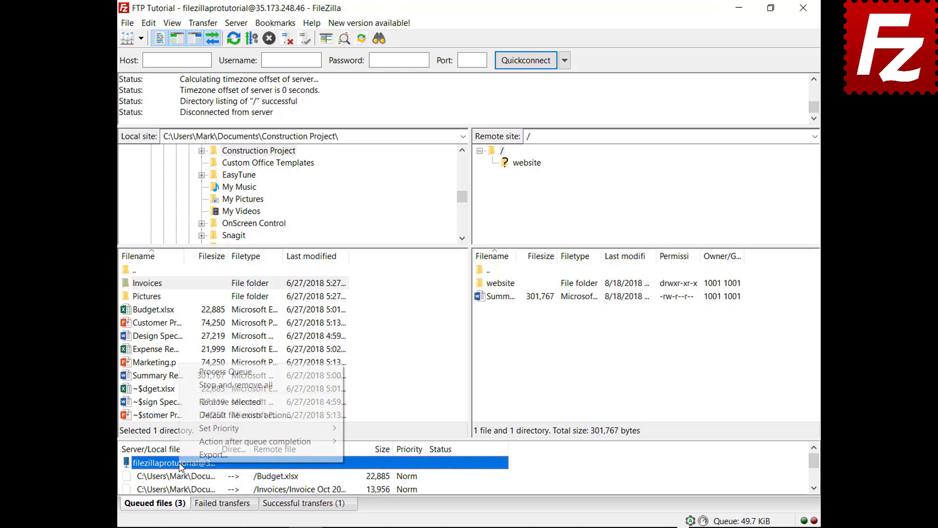
pyautogui.click(203, 374)
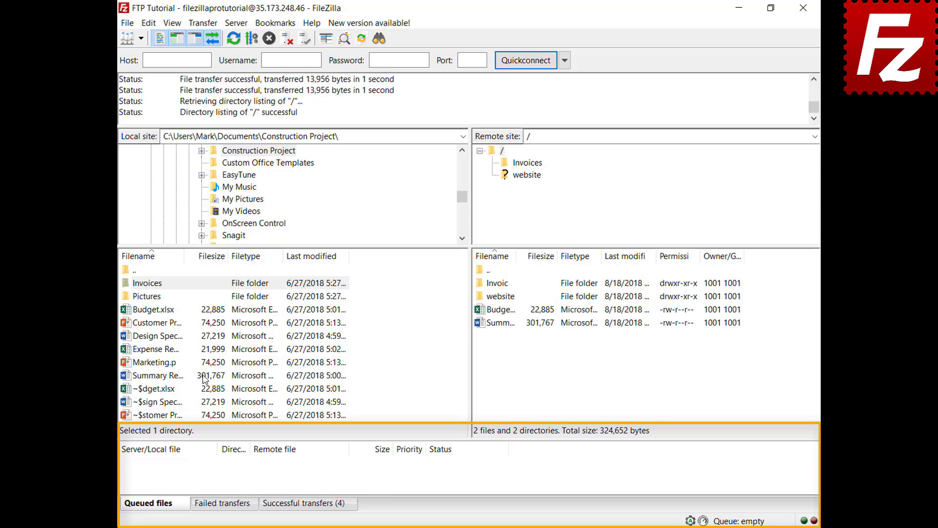
# Add Design Specs.docx and the Expense Report.xlsx file to the transfer queue and sort the queue by size
pyautogui.rightClick(163, 337)
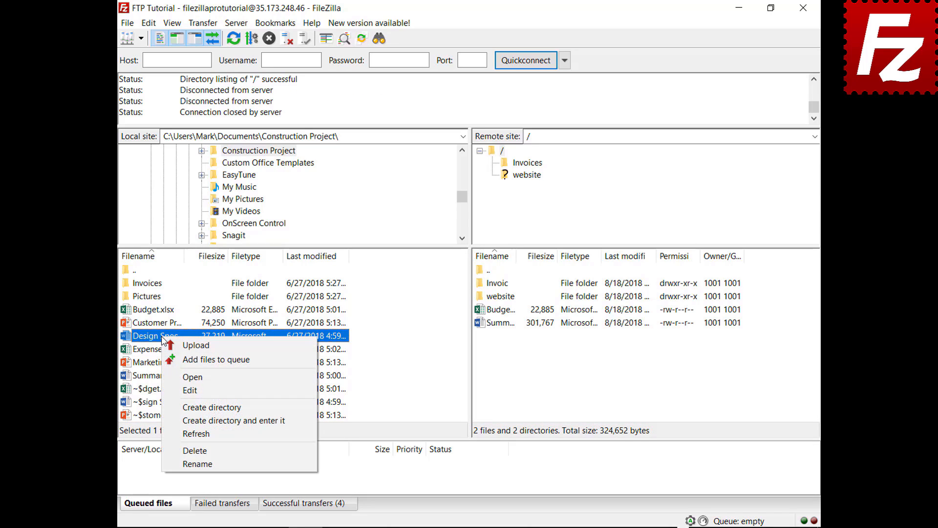
pyautogui.click(196, 359)
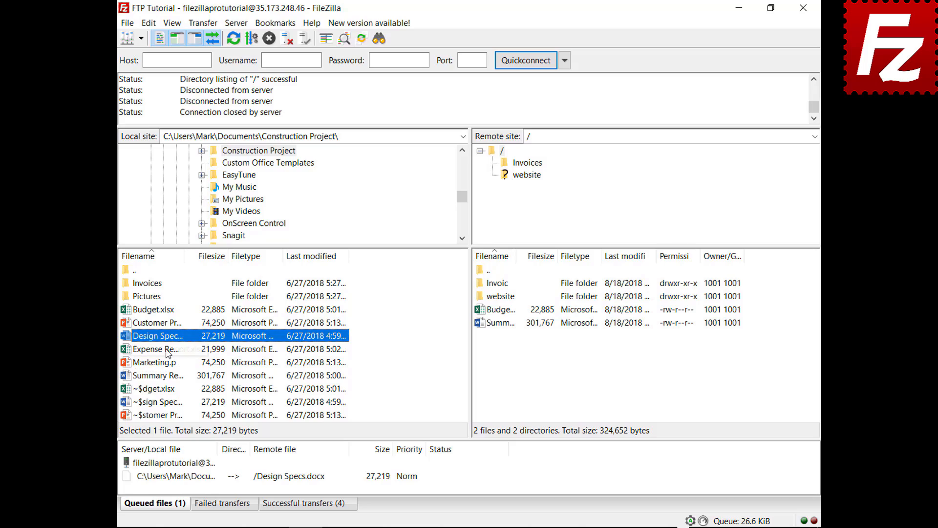
pyautogui.rightClick(168, 351)
pyautogui.click(182, 371)
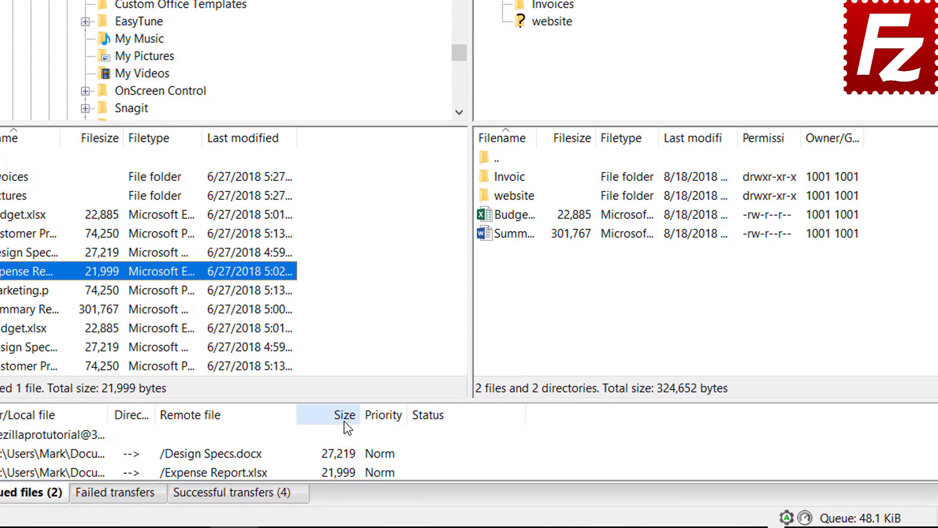
pyautogui.click(344, 415)
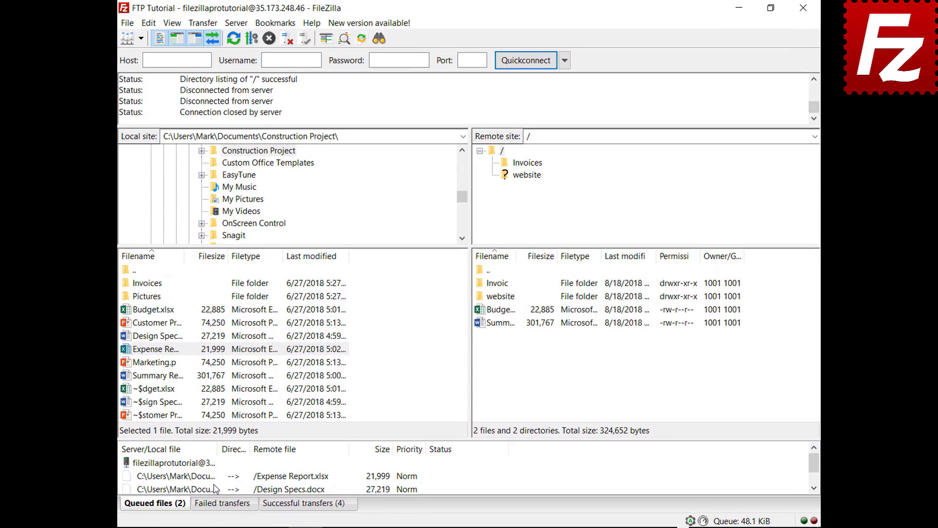
# Set the queued Expense Report.xlsx transfer to Highest priority and process the whole queue for the server
pyautogui.click(212, 476)
pyautogui.rightClick(212, 475)
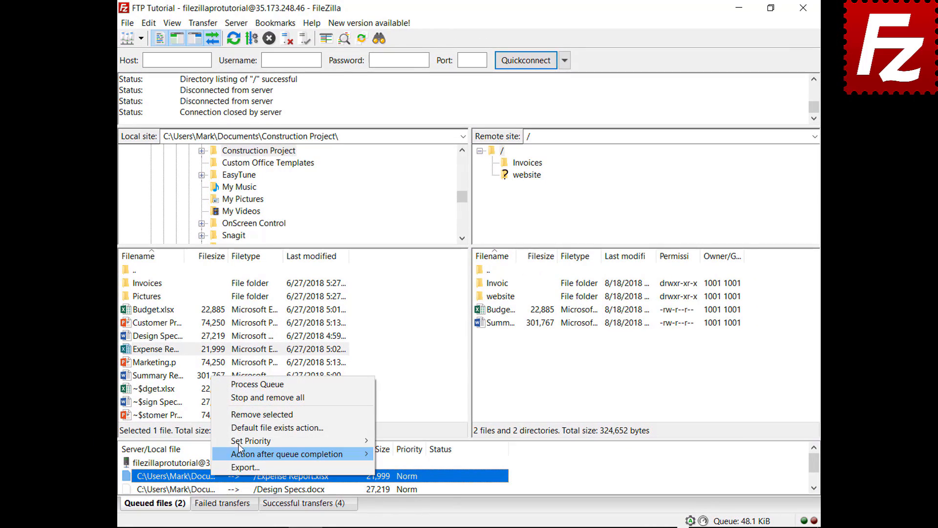
pyautogui.moveTo(240, 441)
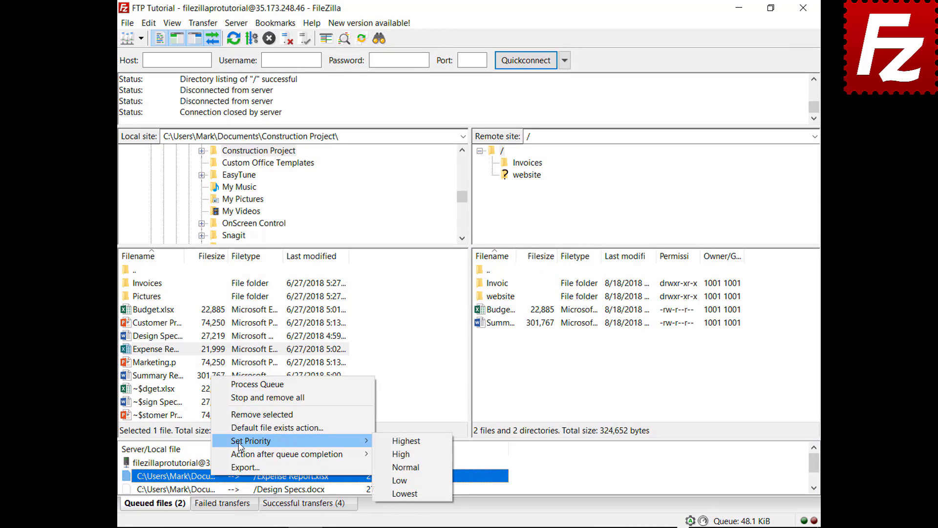
pyautogui.click(405, 441)
pyautogui.rightClick(198, 463)
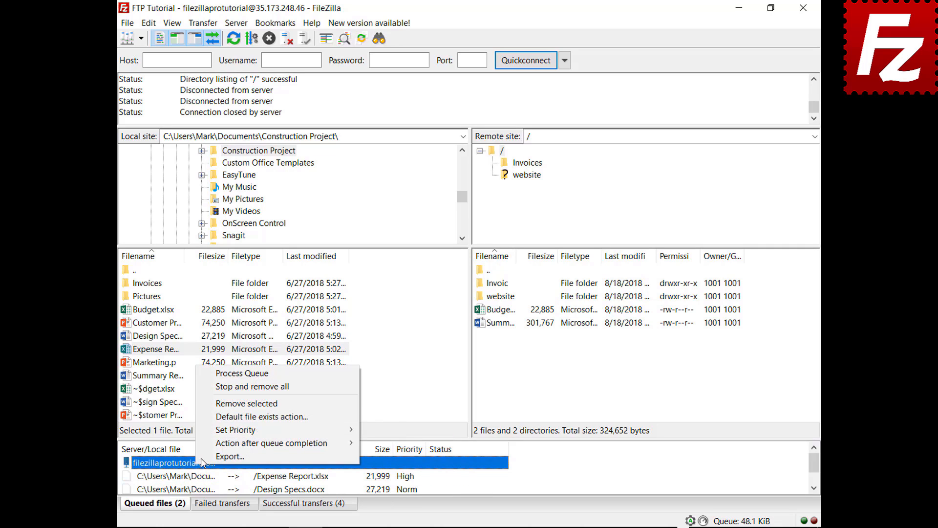
pyautogui.click(251, 374)
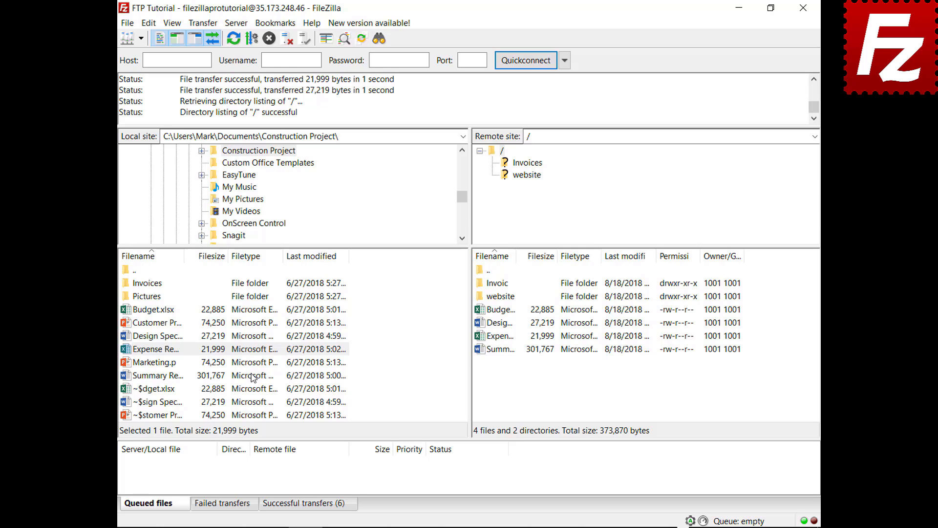
# Add the local Budget.xlsx file from the Construction Project folder to the transfer queue
pyautogui.click(141, 309)
pyautogui.rightClick(141, 309)
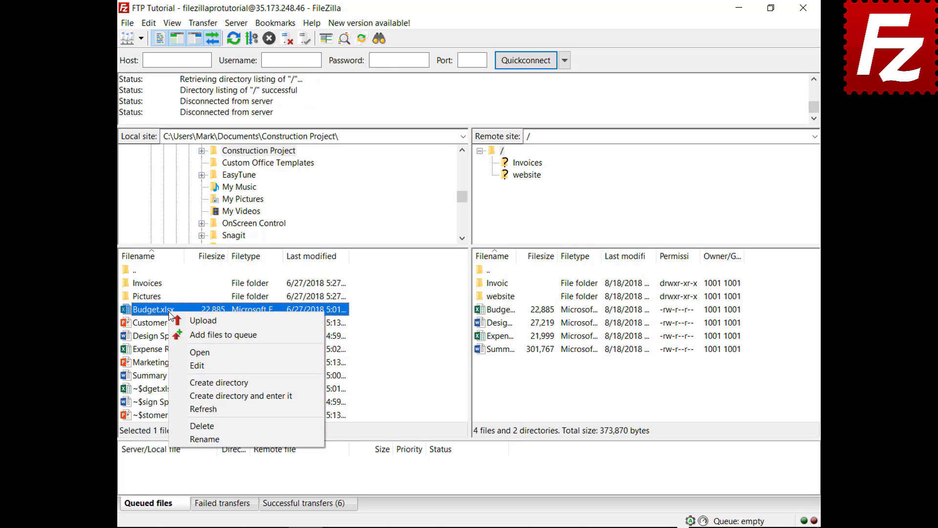
pyautogui.click(182, 335)
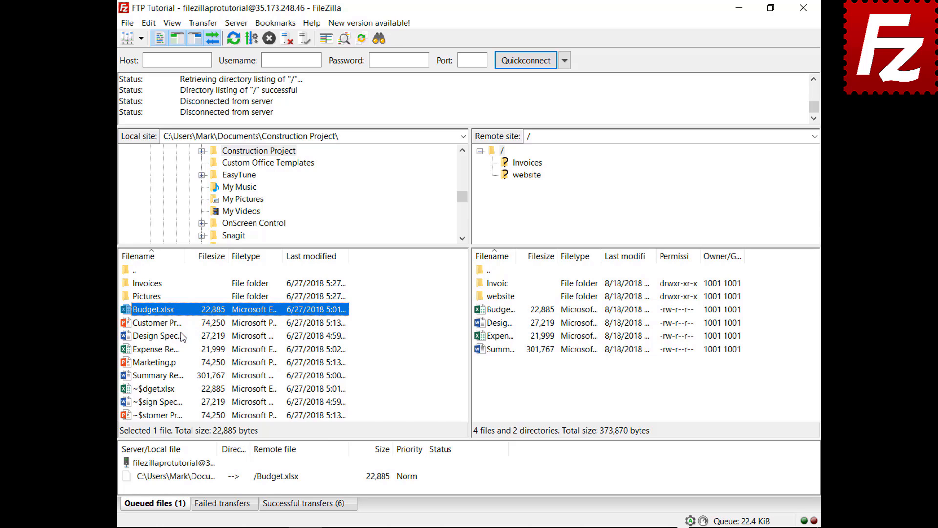
# Open the program's settings dialog
pyautogui.click(149, 23)
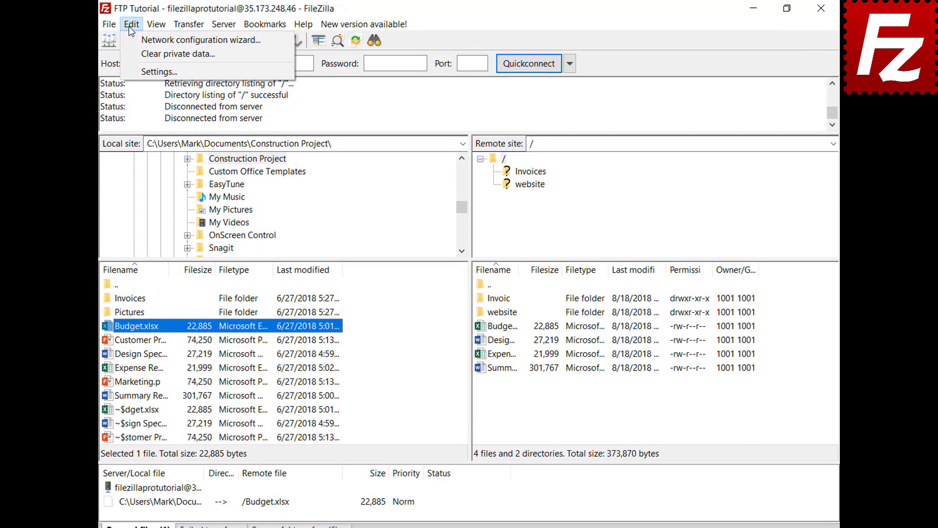
pyautogui.click(130, 71)
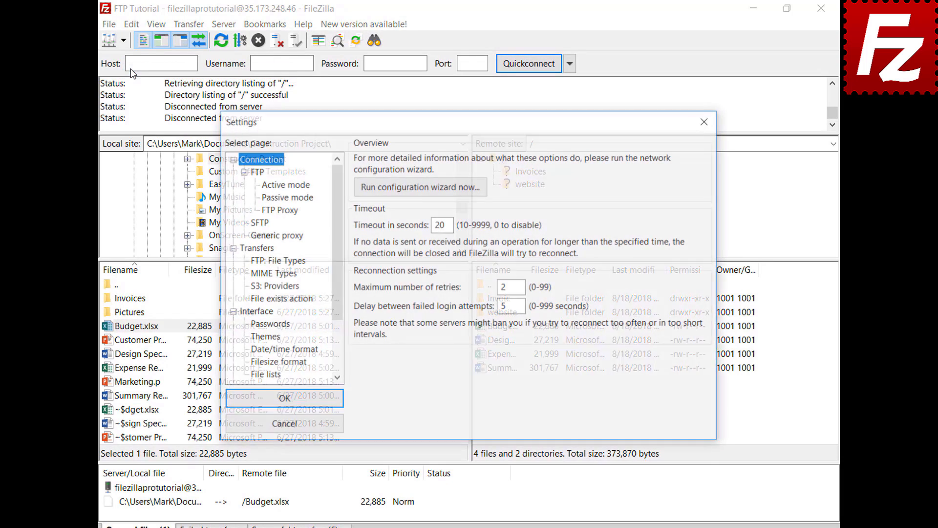
# View the default file exists action settings for transfers, leaving the settings without saving changes
pyautogui.click(293, 300)
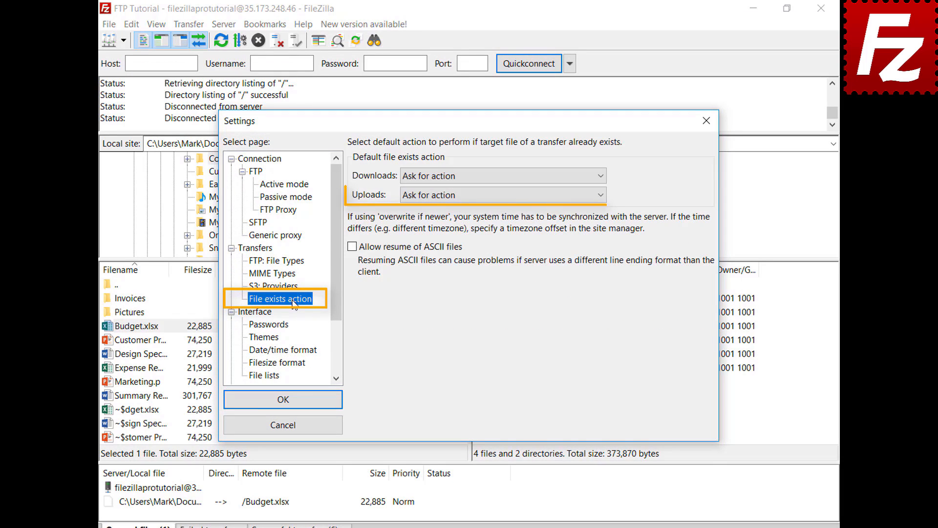
pyautogui.click(295, 430)
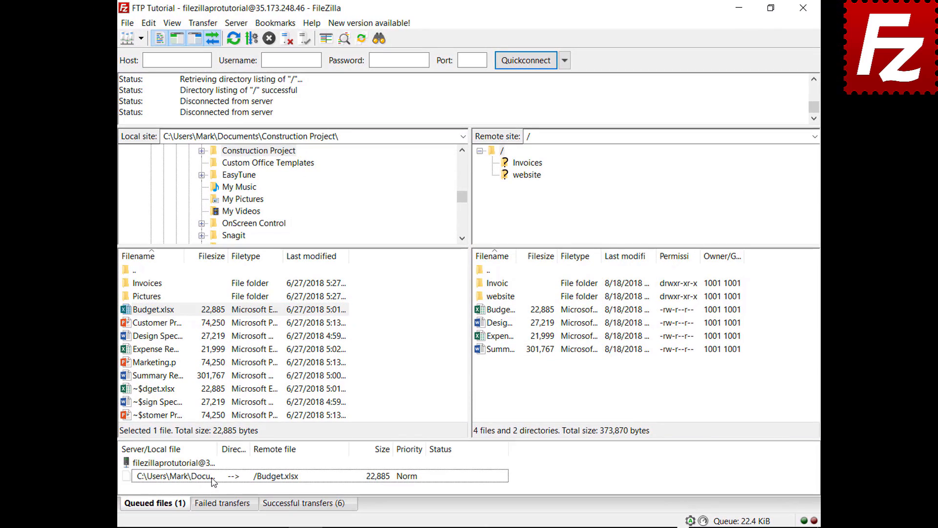
# Set the default file exists action for the queued Budget.xlsx upload to Overwrite file and process the queue
pyautogui.rightClick(214, 481)
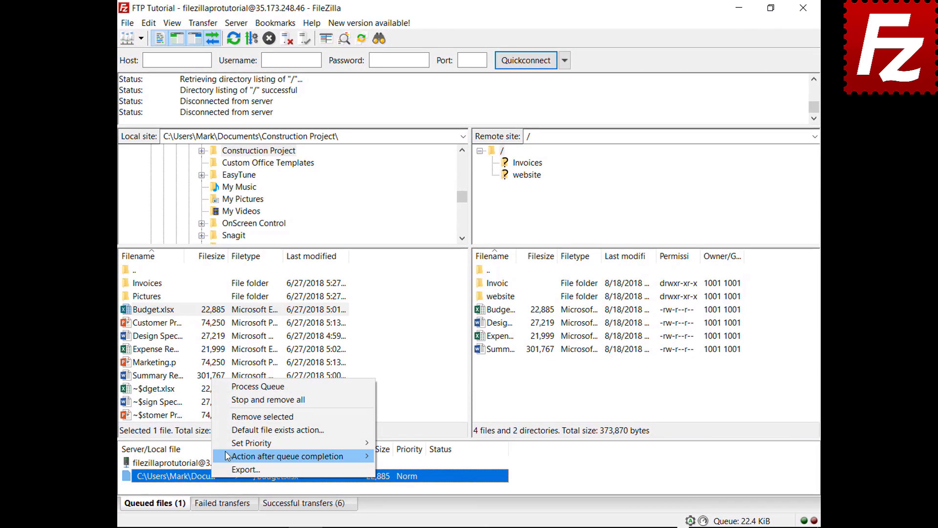
pyautogui.click(232, 430)
pyautogui.click(410, 447)
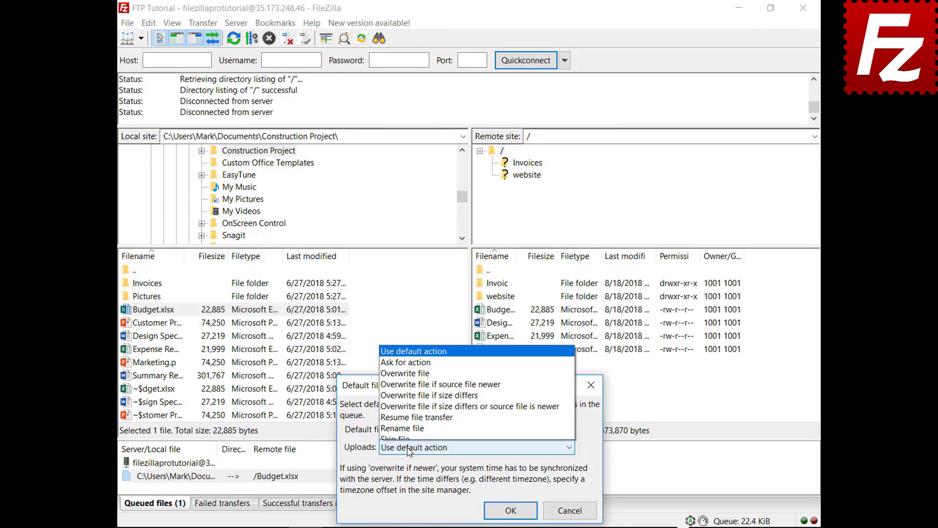
pyautogui.click(431, 369)
pyautogui.click(511, 510)
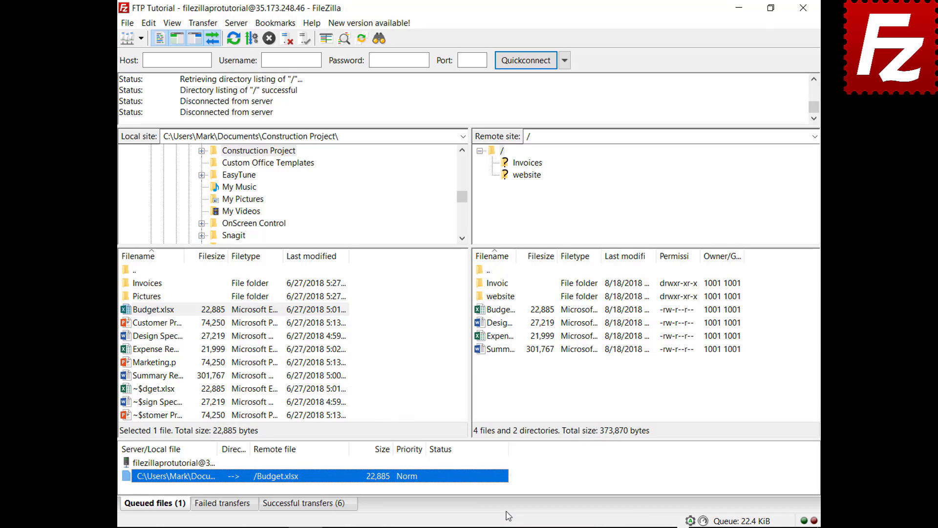
pyautogui.rightClick(178, 464)
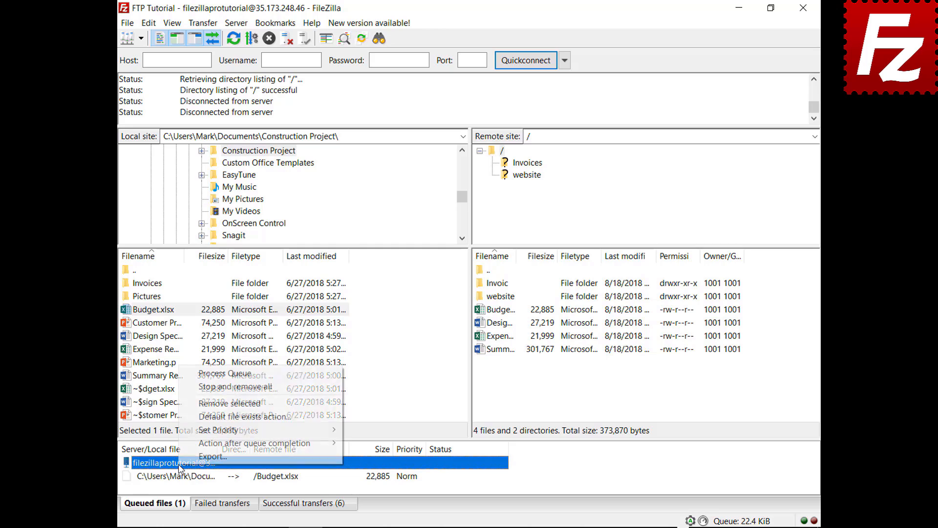
pyautogui.click(188, 374)
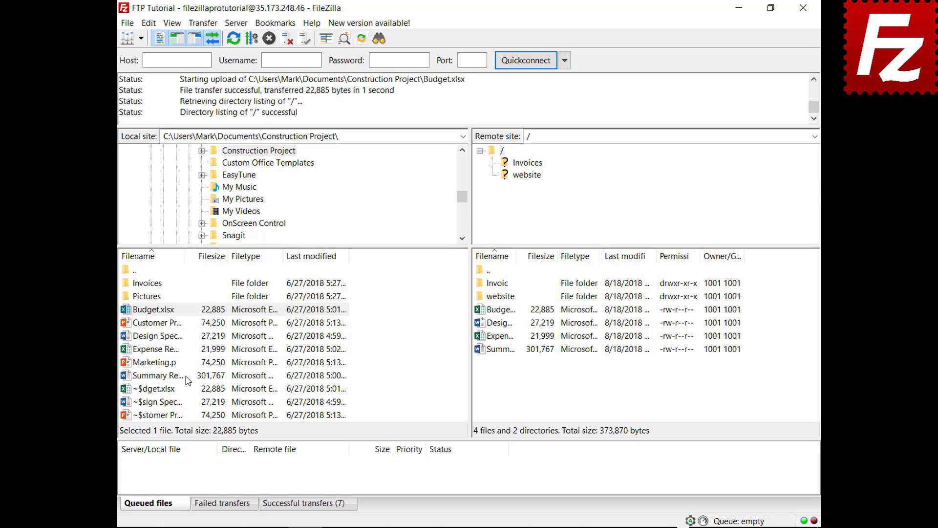
# Add the local Marketing.pptx file to the transfer queue without uploading it immediately
pyautogui.click(157, 363)
pyautogui.rightClick(158, 365)
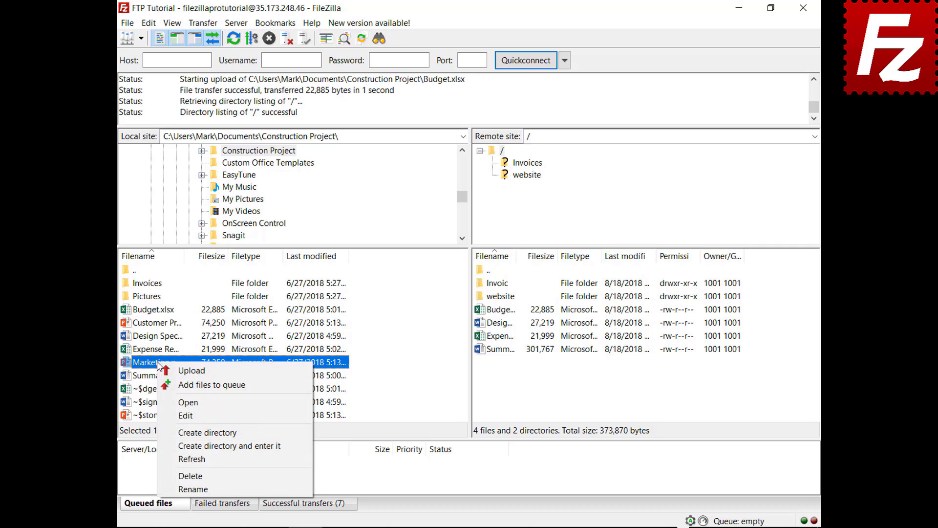
pyautogui.click(168, 386)
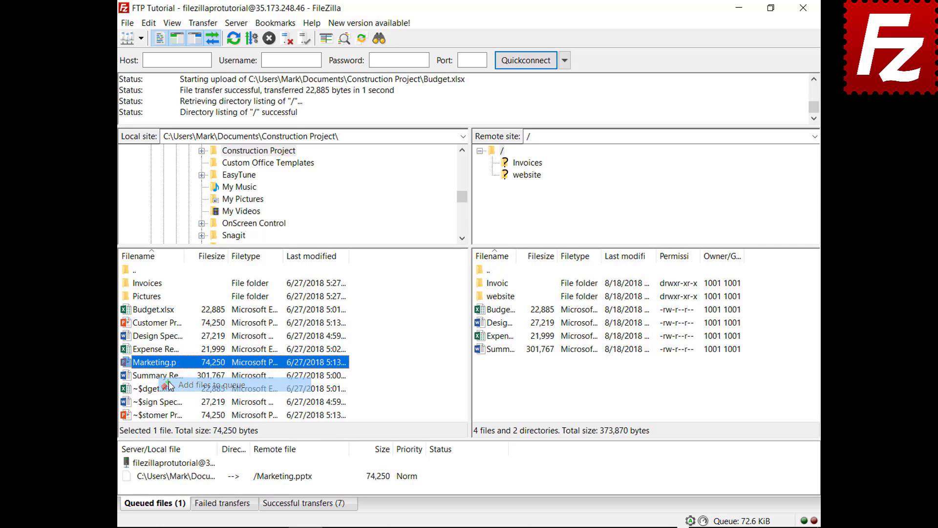
# Set the action after queue completion to Close FileZilla and process the queued Marketing.pptx upload
pyautogui.rightClick(186, 481)
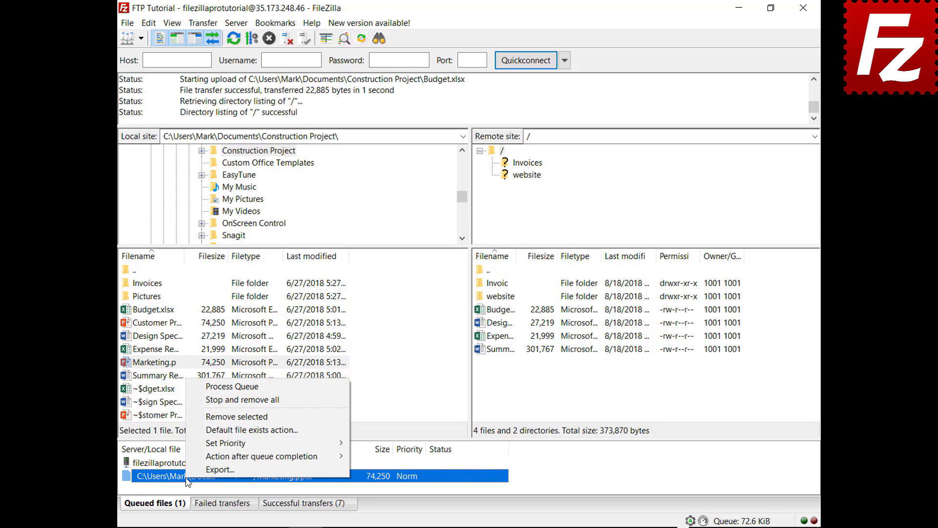
pyautogui.moveTo(191, 458)
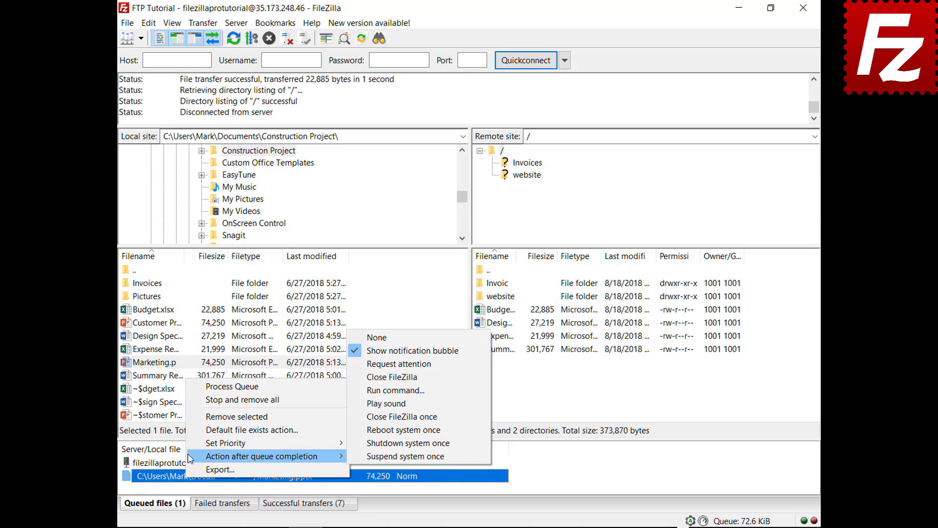
pyautogui.click(364, 377)
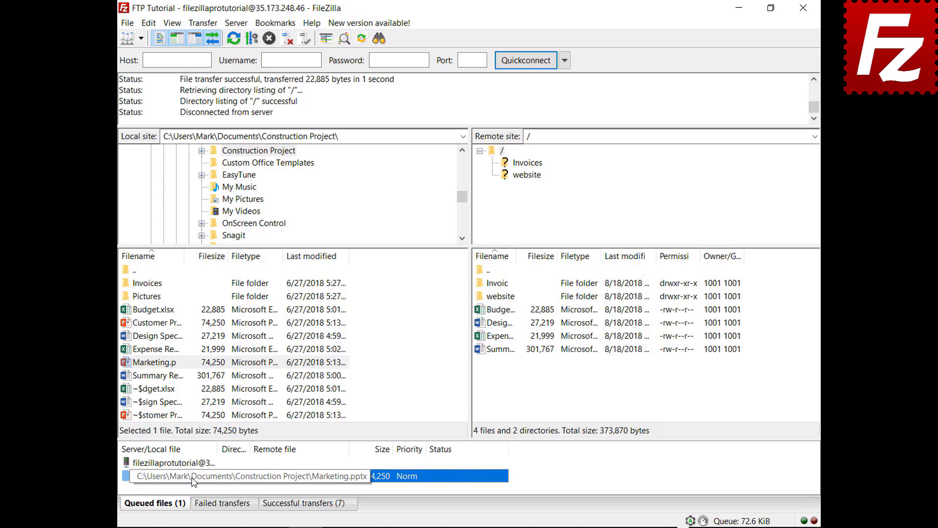
pyautogui.rightClick(193, 464)
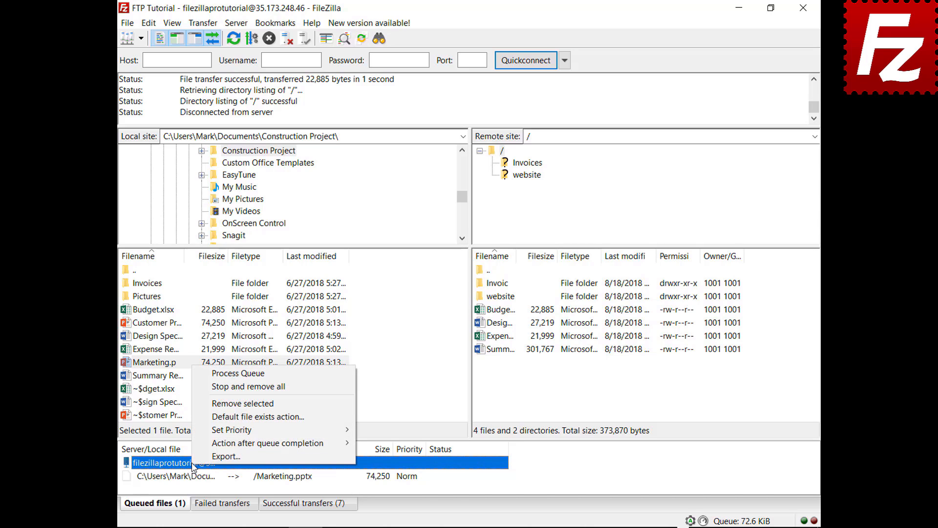
pyautogui.click(235, 374)
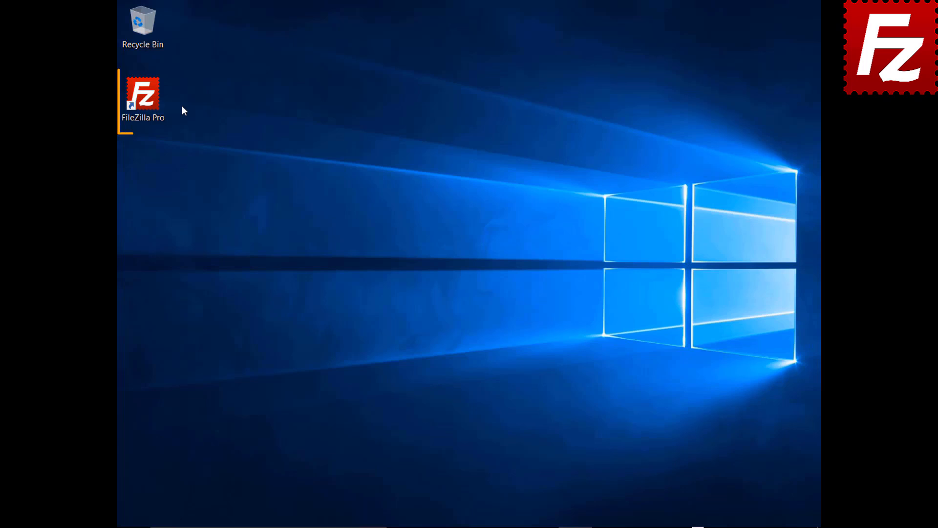
# Launch FileZilla Pro and connect to the saved FTP Tutorial site
pyautogui.doubleClick(147, 100)
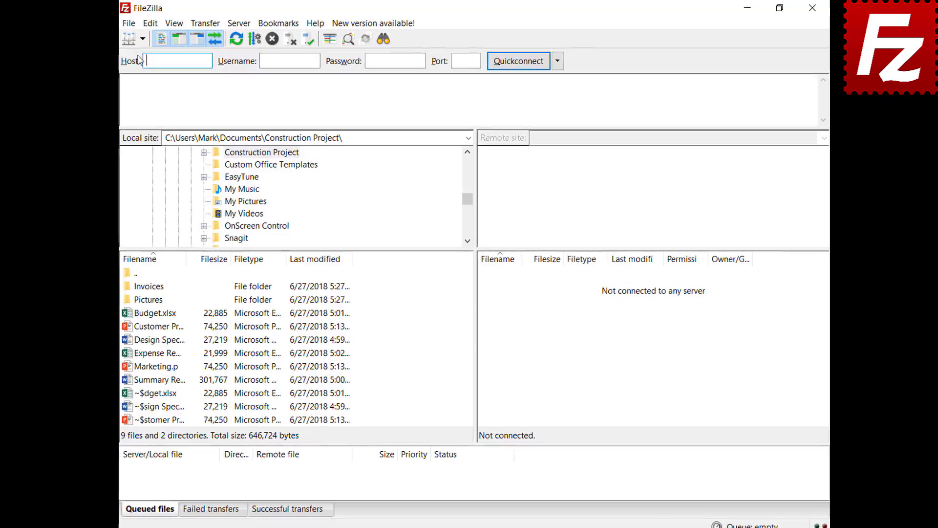
pyautogui.click(142, 39)
pyautogui.click(146, 57)
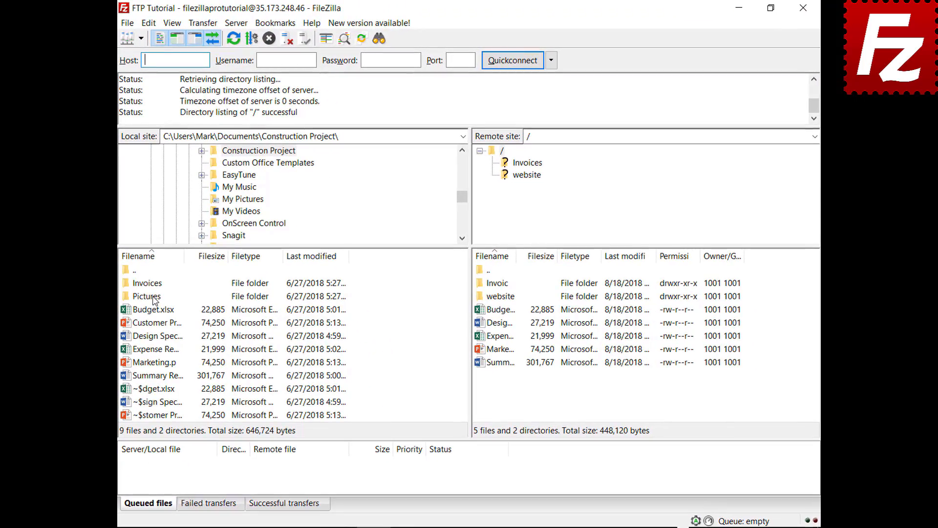
# Add the local Pictures folder to the transfer queue and close FileZilla with the files still queued
pyautogui.rightClick(155, 300)
pyautogui.click(161, 316)
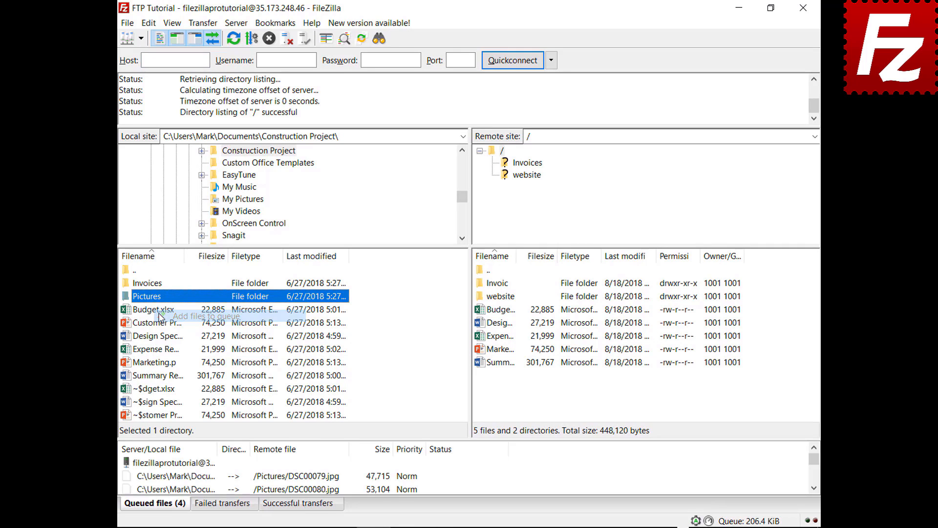
pyautogui.click(803, 13)
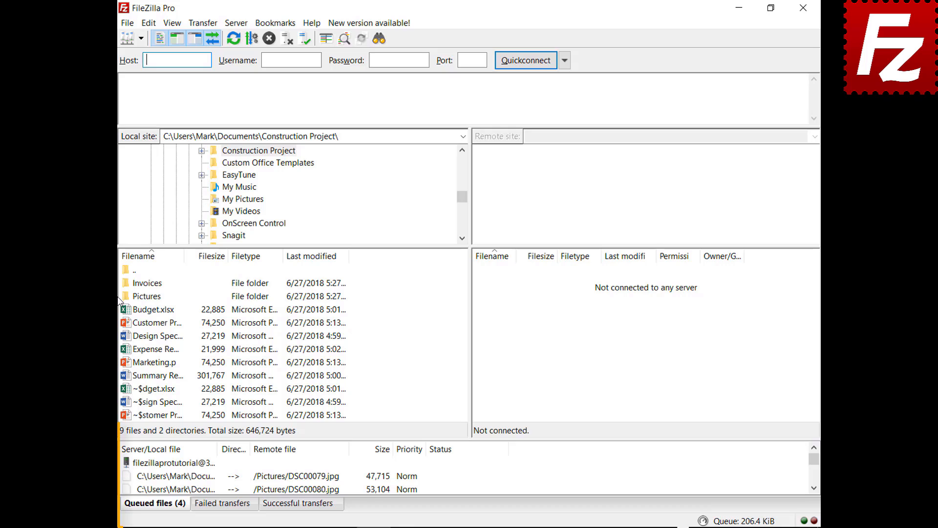
# Process the saved queue to upload the files from the Pictures folder
pyautogui.rightClick(186, 464)
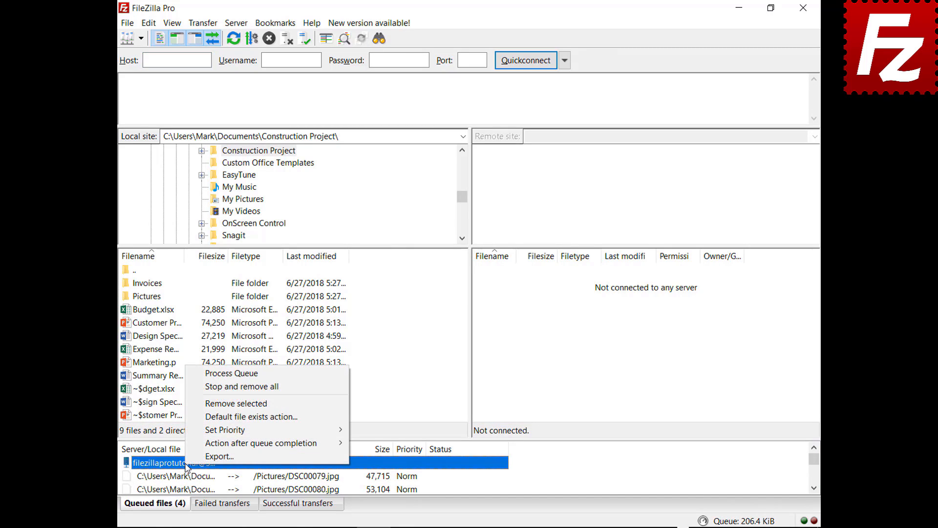
pyautogui.click(205, 374)
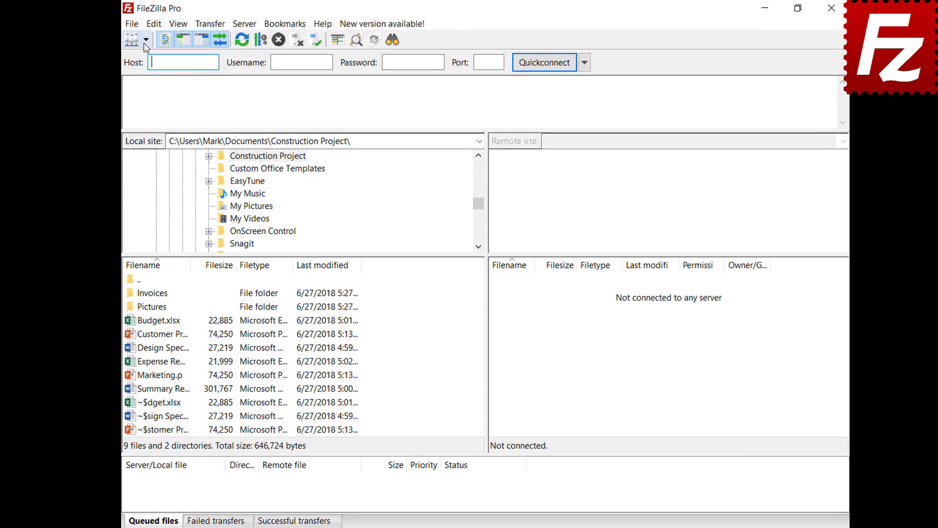
# Connect to the saved FTP Tutorial site
pyautogui.click(146, 41)
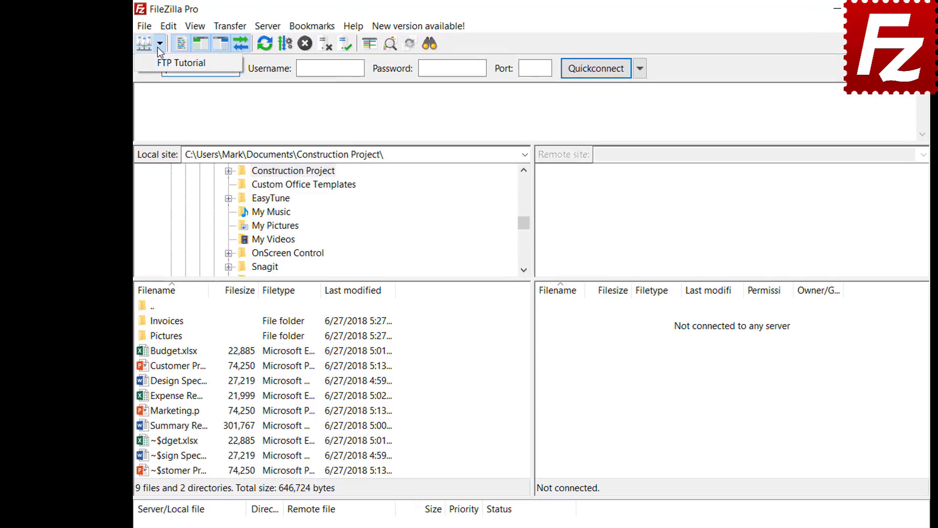
pyautogui.click(166, 64)
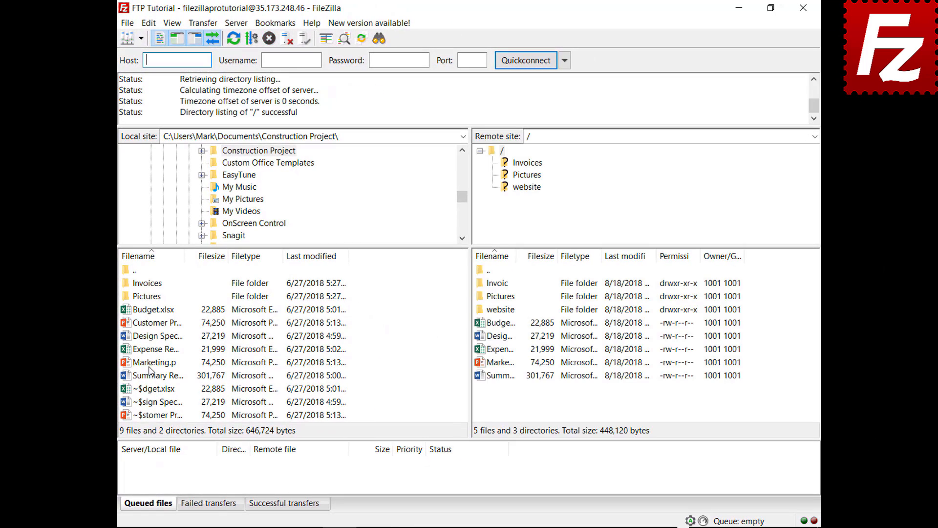
# Add the local Marketing.pptx to the transfer queue, and stop and remove all queued files
pyautogui.rightClick(151, 369)
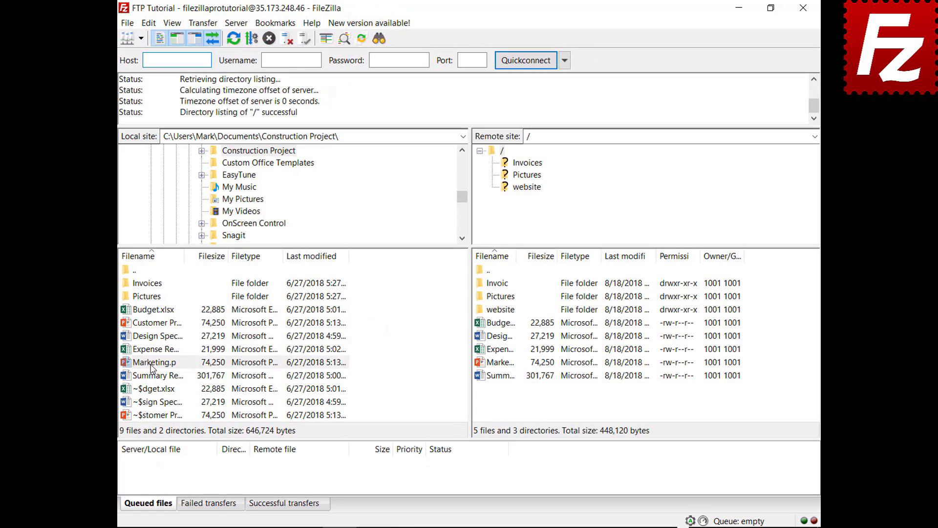
pyautogui.click(156, 387)
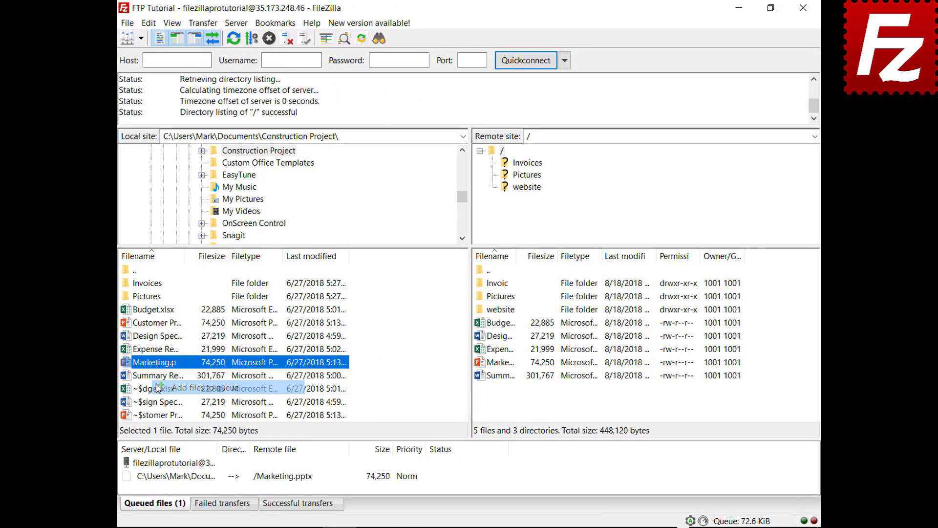
pyautogui.rightClick(187, 481)
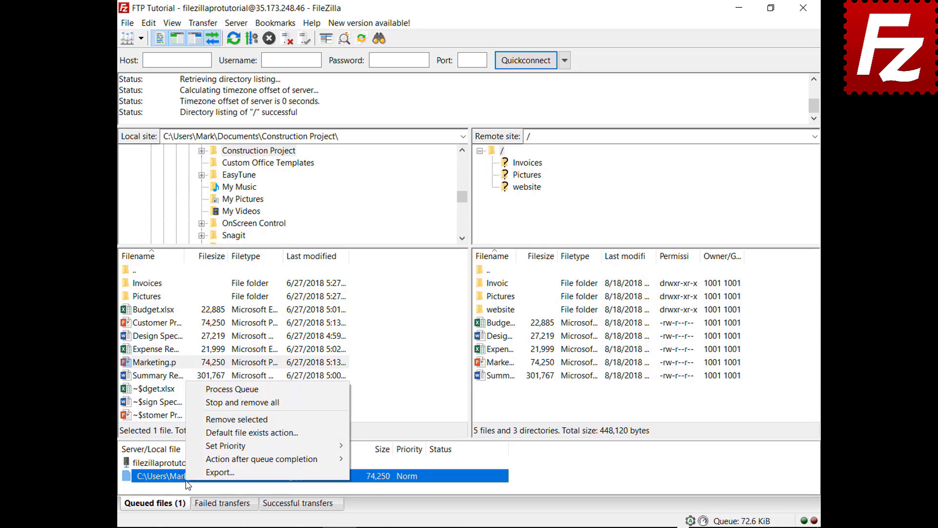
pyautogui.click(210, 402)
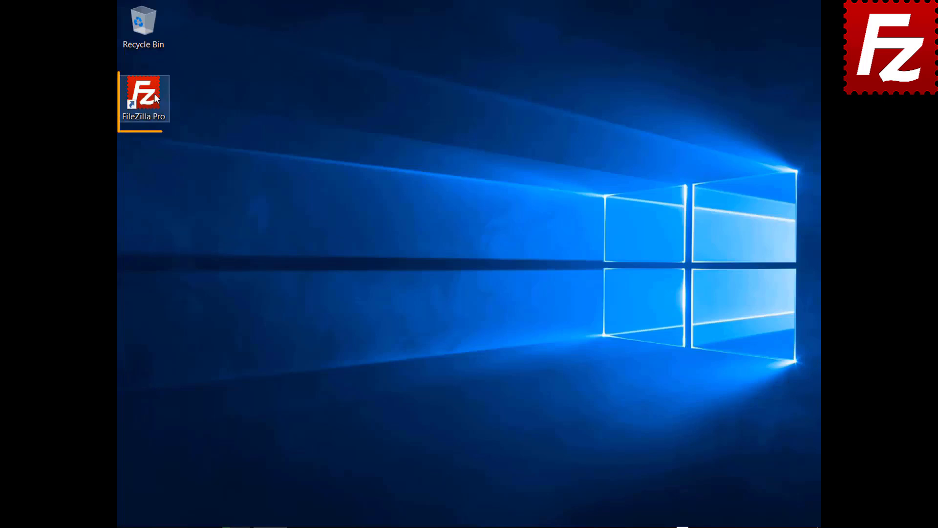
# Launch FileZilla Pro from the desktop and connect to the FTP Tutorial site
pyautogui.doubleClick(154, 93)
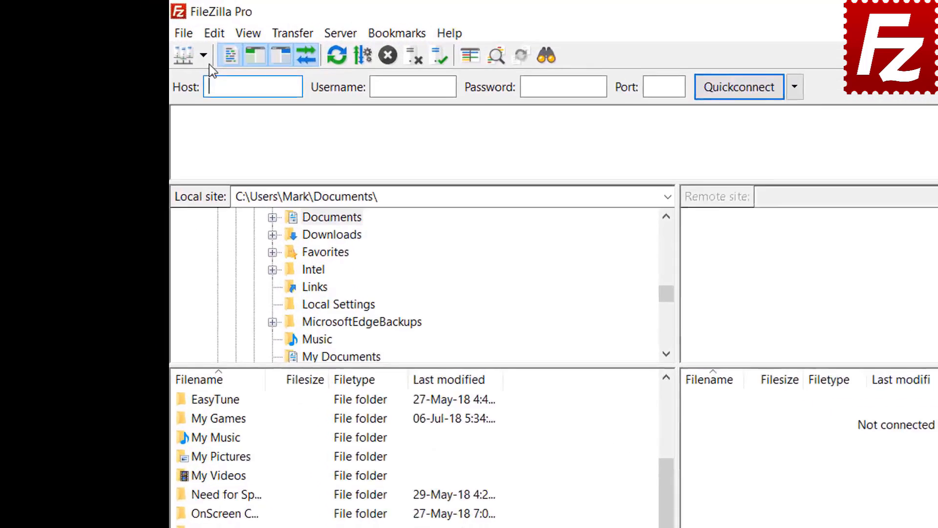
pyautogui.click(141, 38)
pyautogui.click(254, 94)
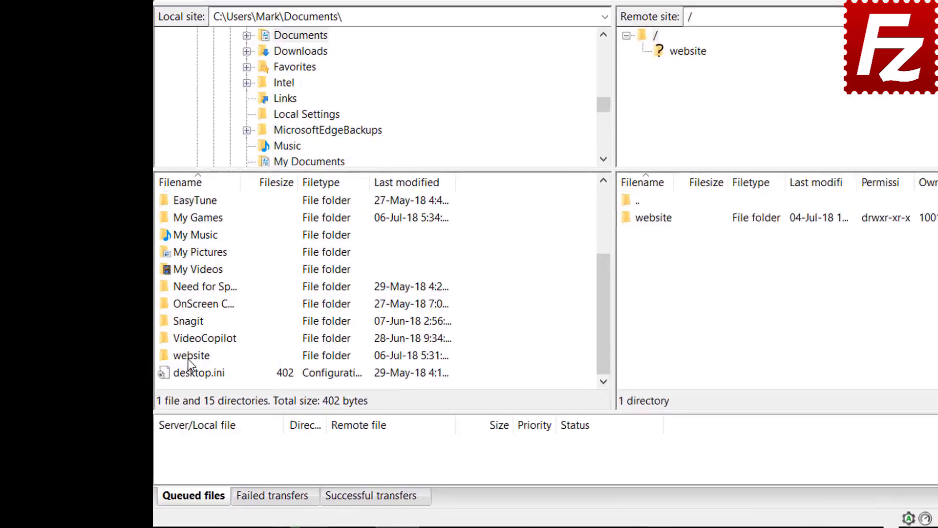
# Open the website folder on both the local computer and the remote server
pyautogui.doubleClick(146, 395)
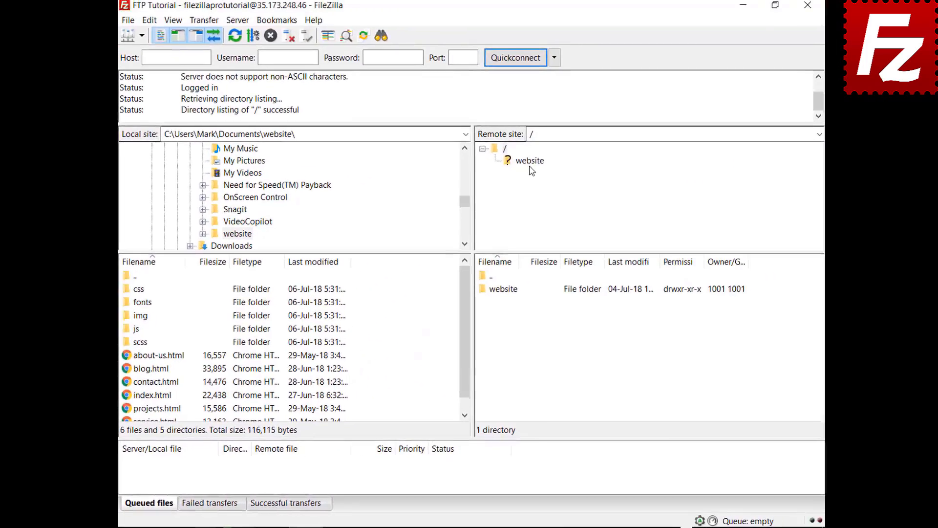
pyautogui.click(527, 165)
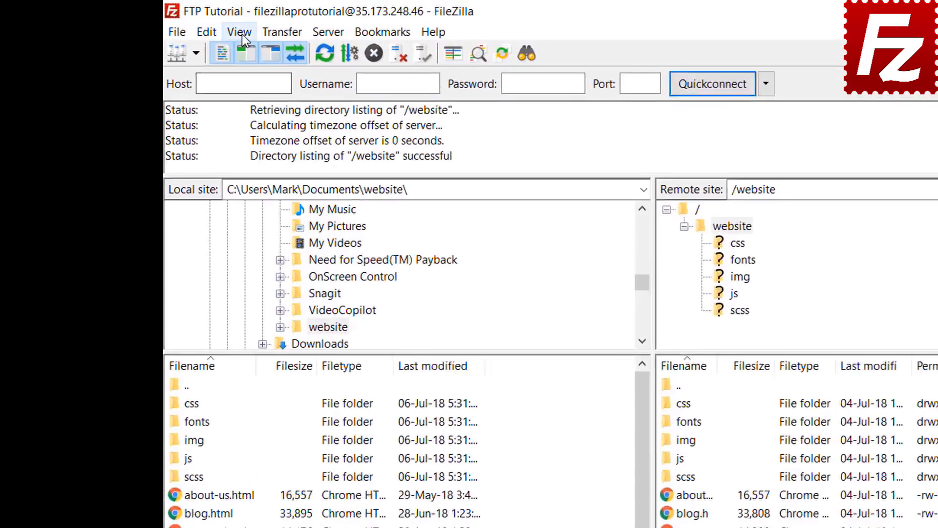
# Enable directory comparison between the local and remote website folders
pyautogui.click(172, 23)
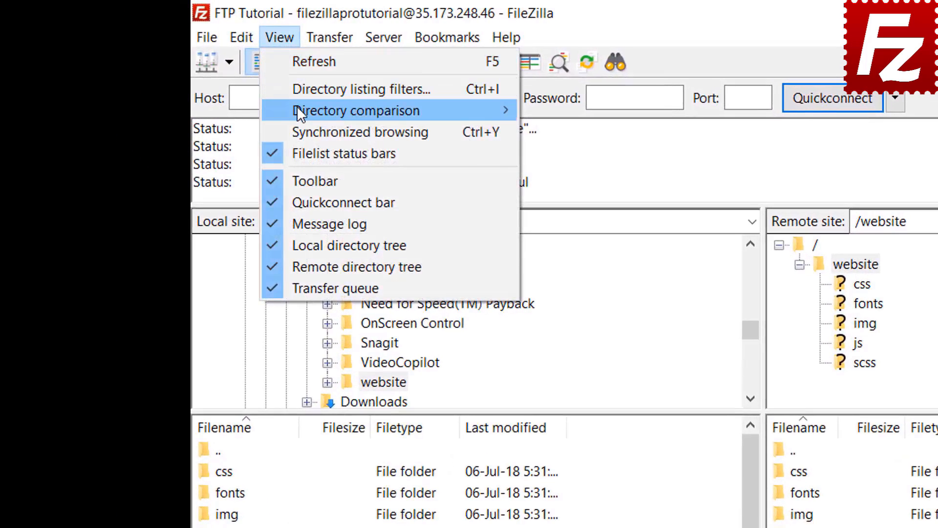
pyautogui.moveTo(298, 110)
pyautogui.click(538, 110)
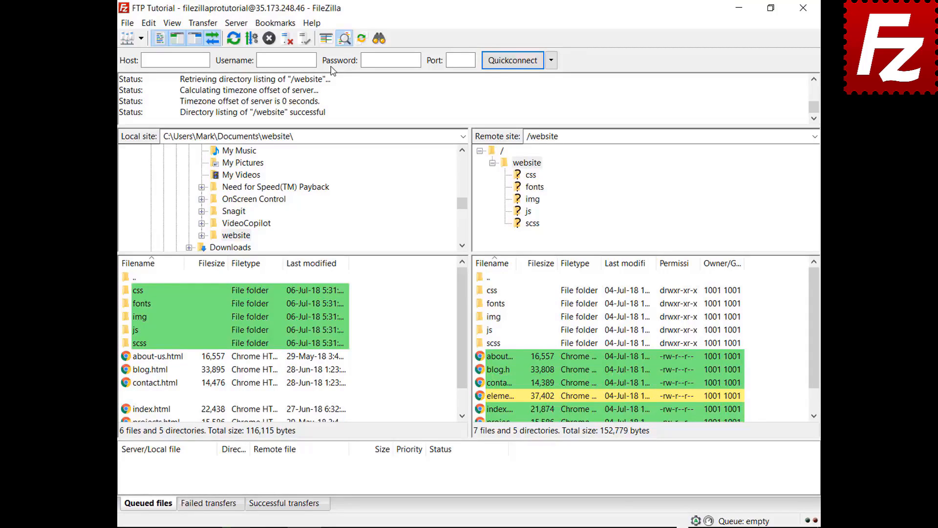
# Switch the directory comparison of the website folders to compare by file size
pyautogui.moveTo(462, 330); pyautogui.dragTo(462, 351)
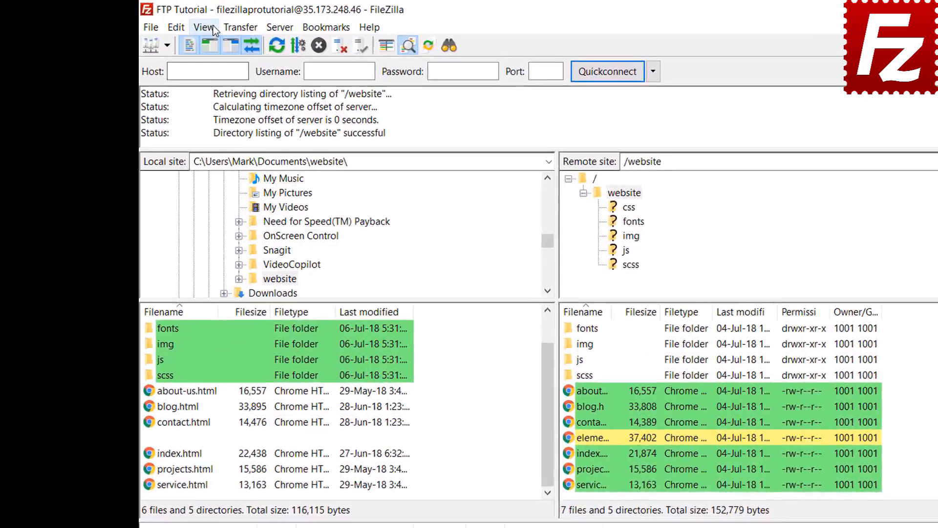
pyautogui.click(172, 23)
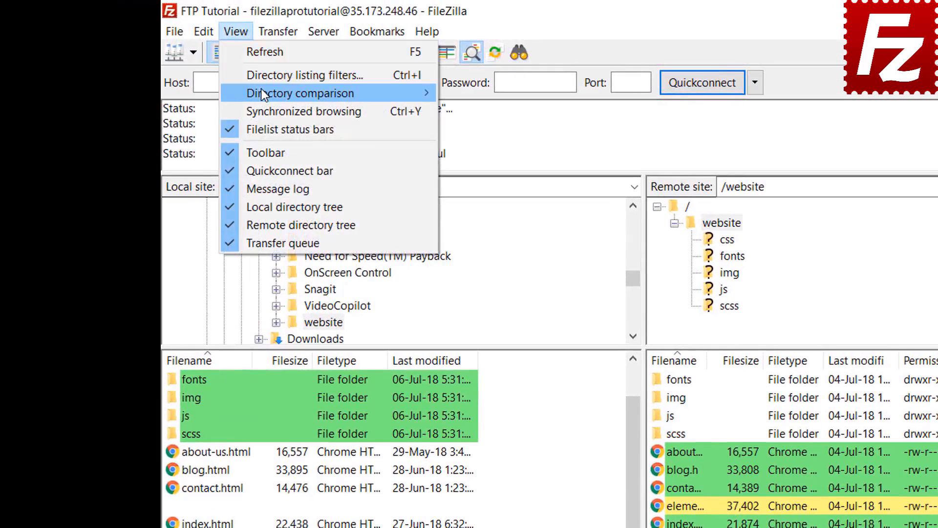
pyautogui.moveTo(262, 89)
pyautogui.click(498, 116)
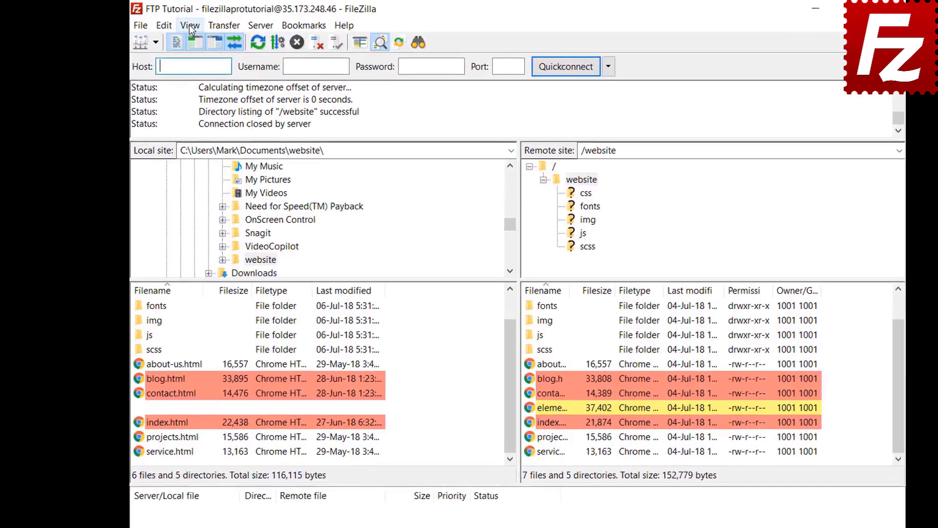
# Enable synchronized browsing and use it to browse the website's css and img folders
pyautogui.click(172, 23)
pyautogui.click(271, 109)
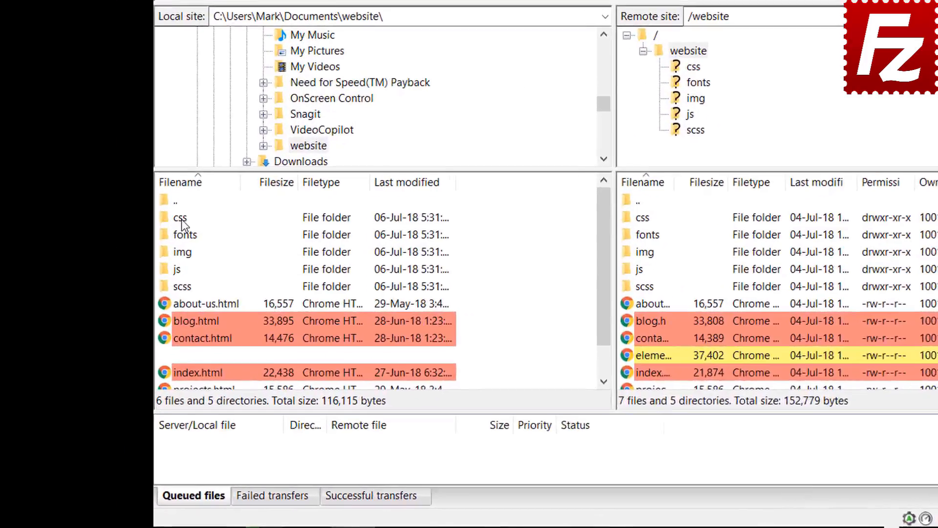
pyautogui.click(142, 286)
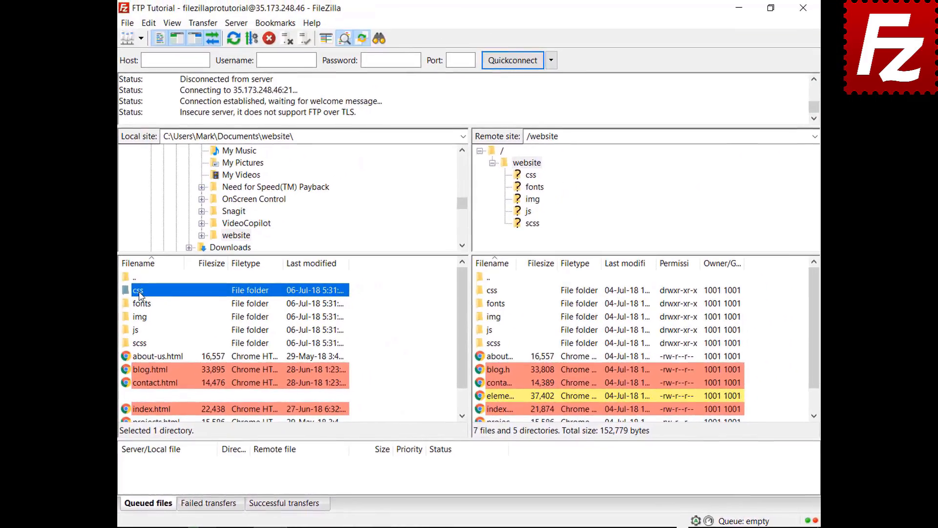
pyautogui.doubleClick(178, 233)
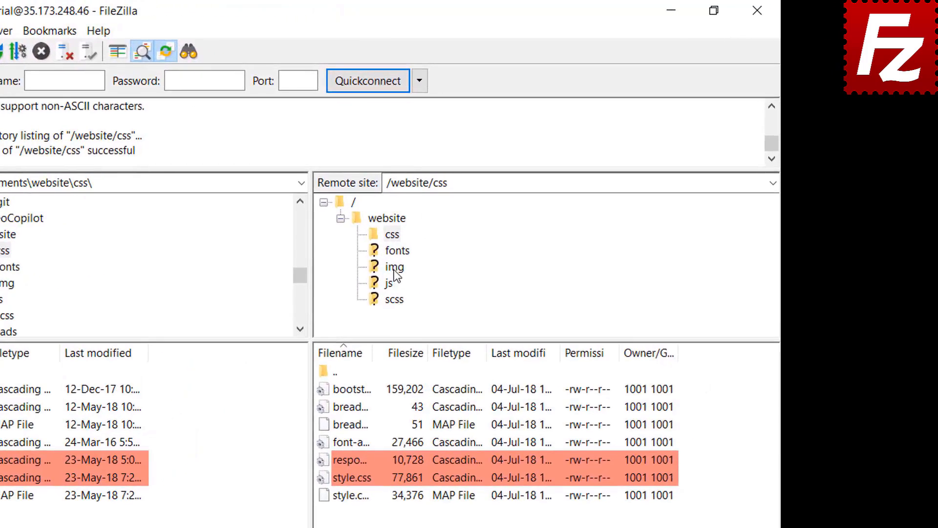
pyautogui.click(394, 270)
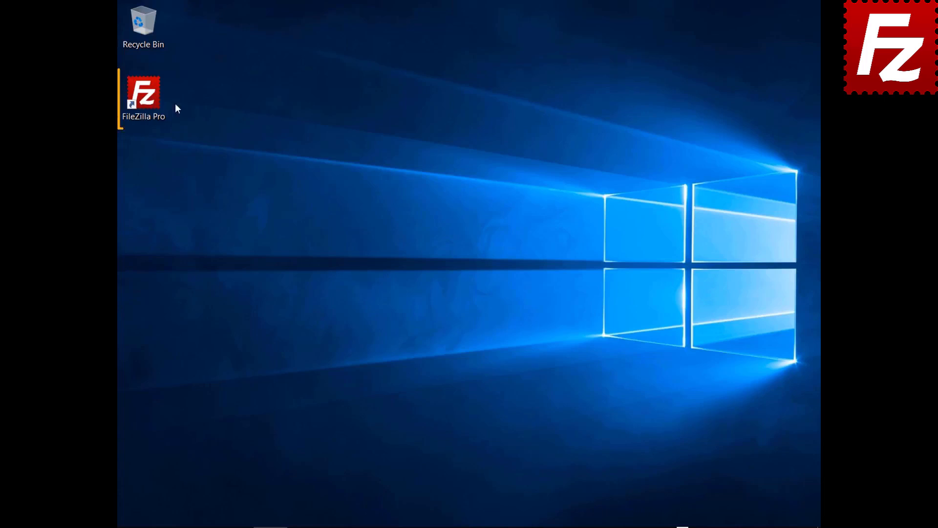
# Launch FileZilla Pro from the desktop and connect to the saved FTP Tutorial site
pyautogui.doubleClick(149, 98)
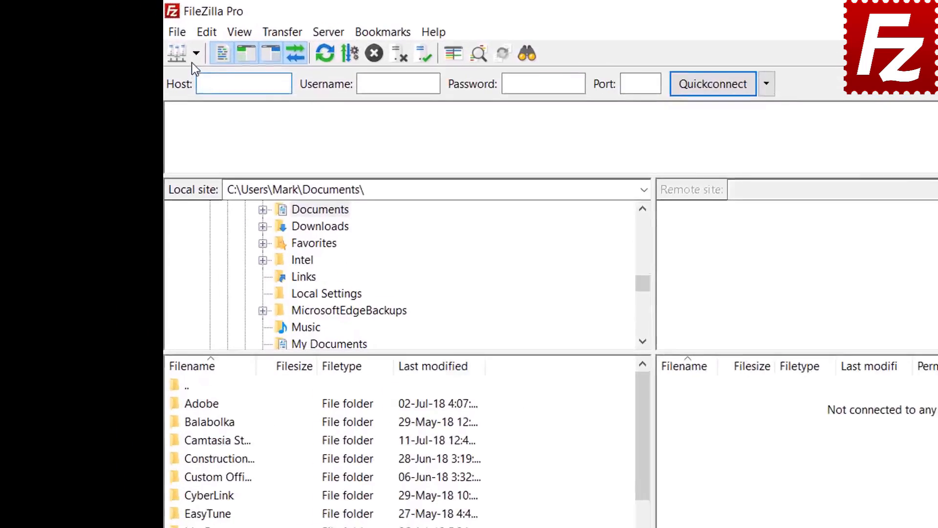
pyautogui.click(141, 38)
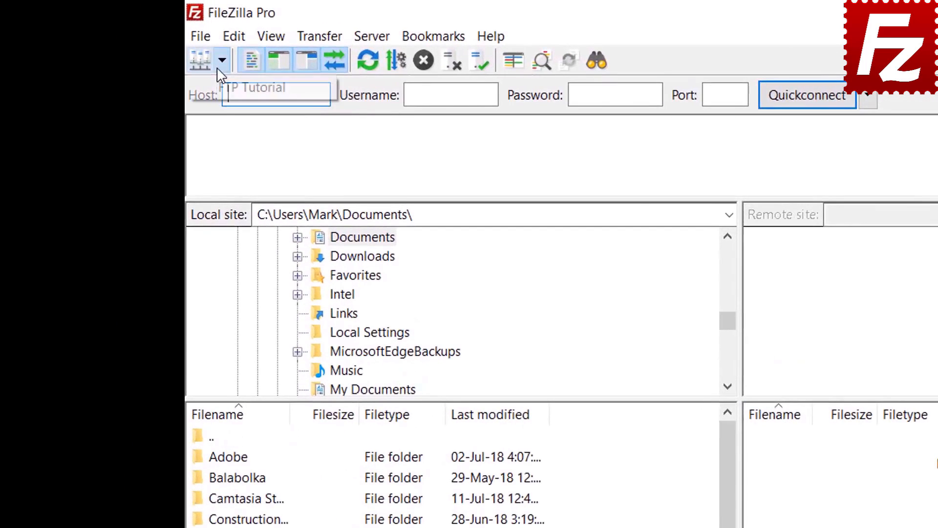
pyautogui.click(160, 56)
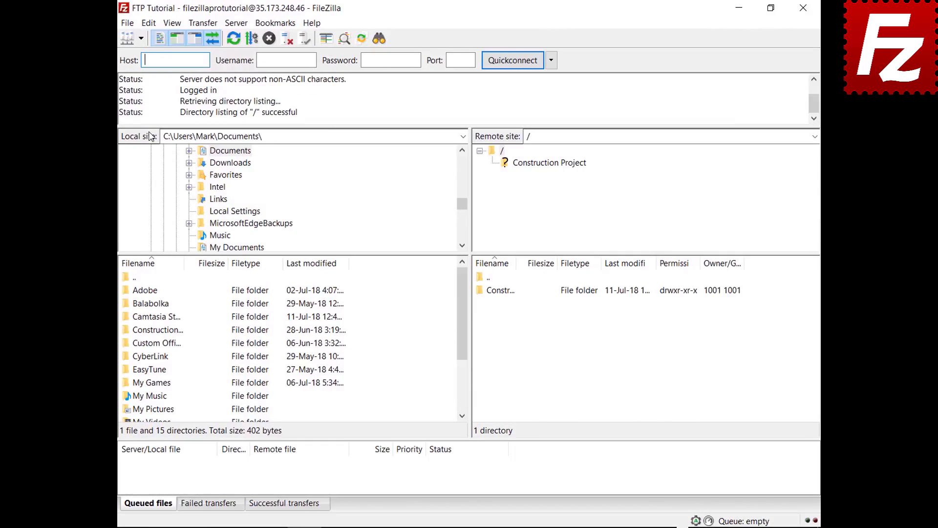
# Open the Construction Project folder on both the local computer and the remote server
pyautogui.doubleClick(171, 332)
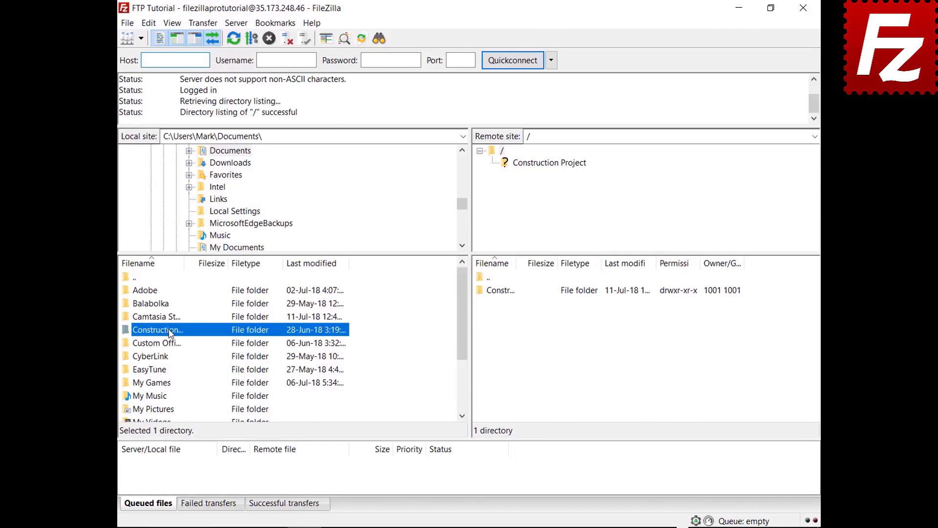
pyautogui.doubleClick(512, 295)
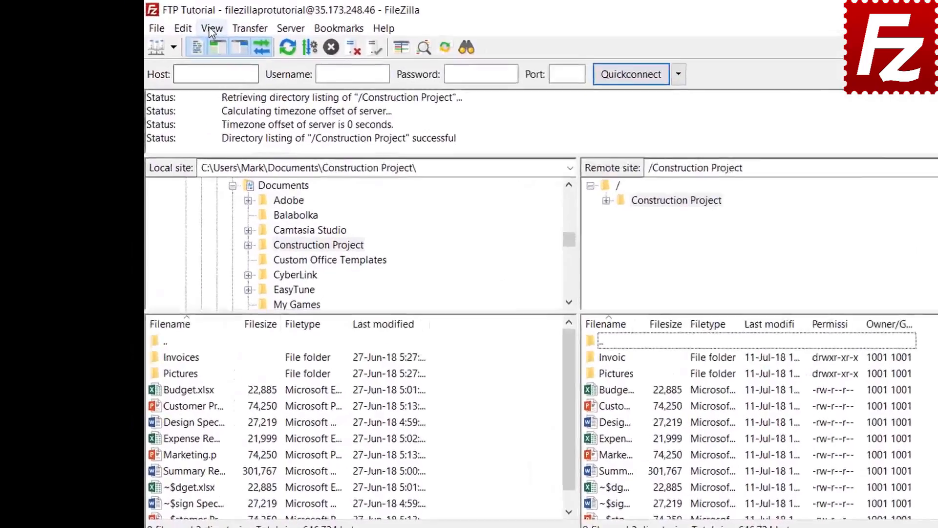
# Create a new directory listing filter named Microsoft Office Temporaries in the filter rules
pyautogui.click(172, 23)
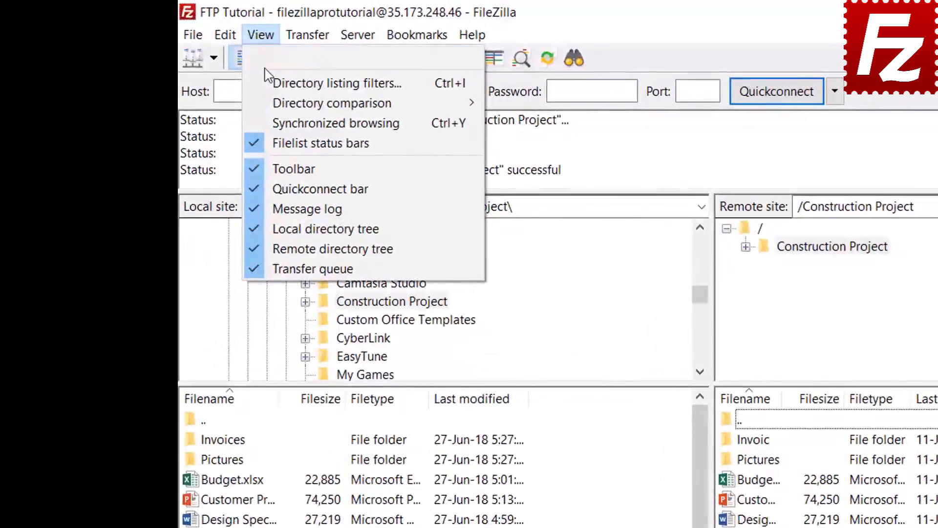
pyautogui.click(276, 82)
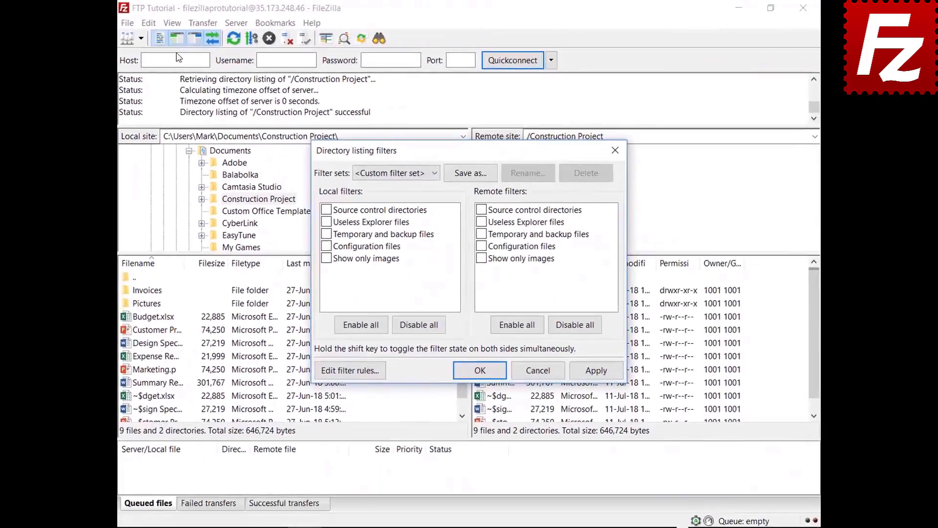
pyautogui.moveTo(464, 155); pyautogui.dragTo(462, 37)
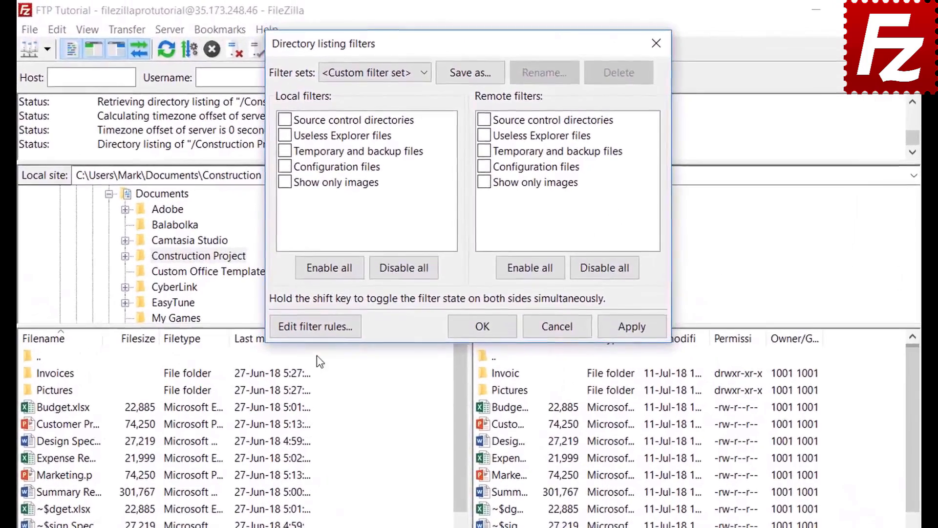
pyautogui.click(351, 253)
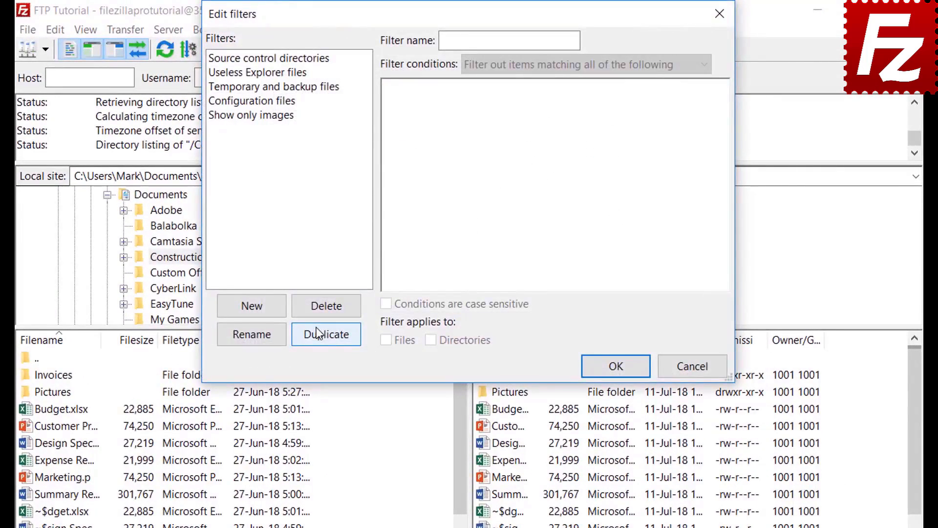
pyautogui.click(267, 309)
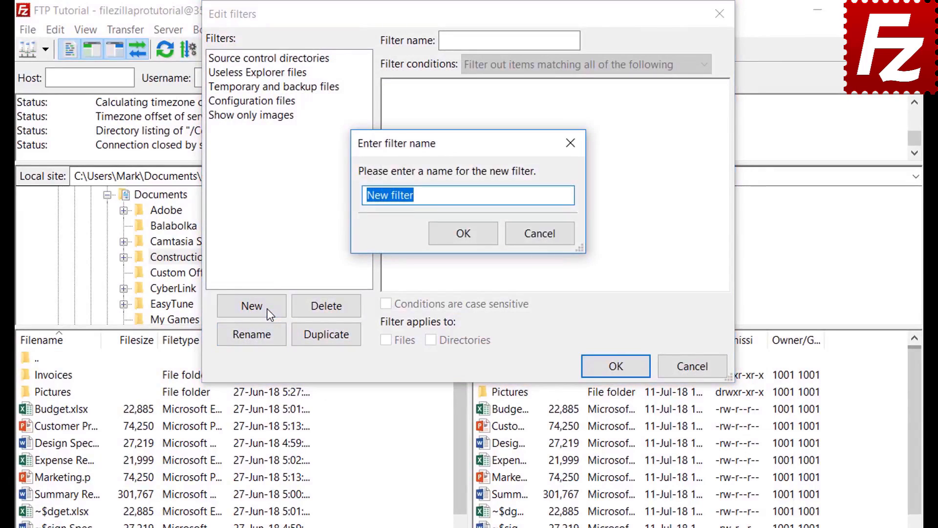
pyautogui.press('BackSpace')
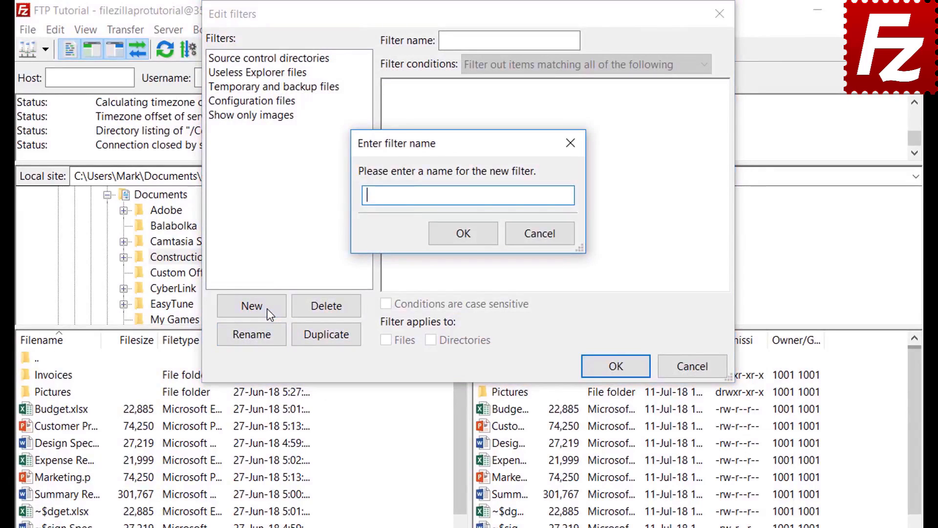
pyautogui.write('Microsoft Office Temporaries')
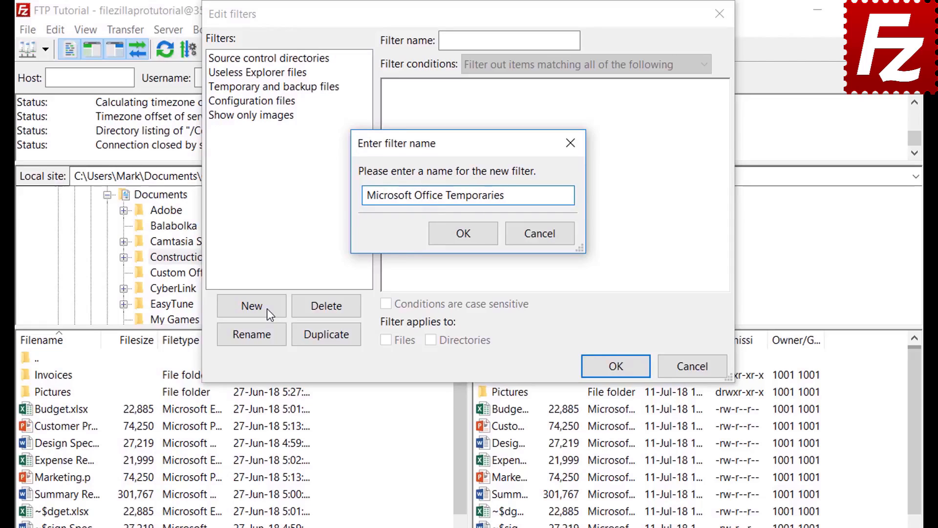
pyautogui.click(466, 233)
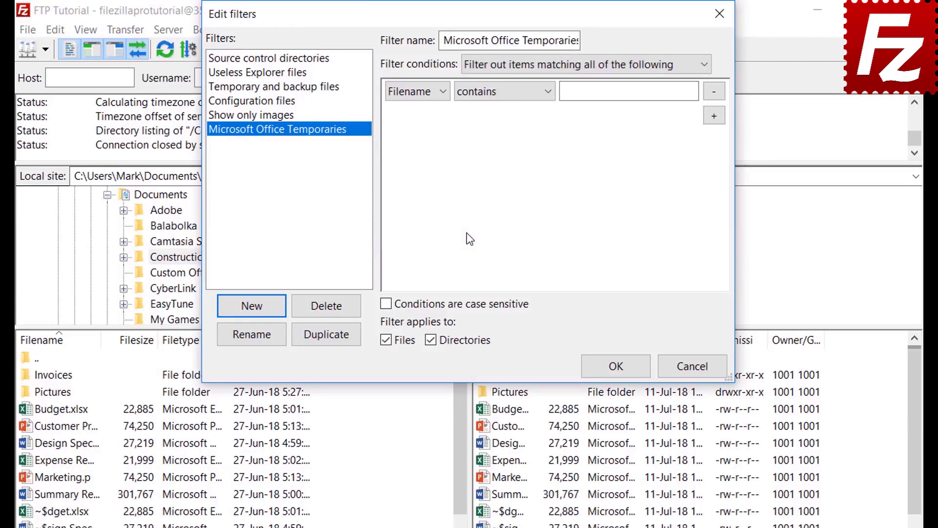
# Review the new filter's matching modes and try a Filesize condition, checking its comparison operators
pyautogui.click(514, 62)
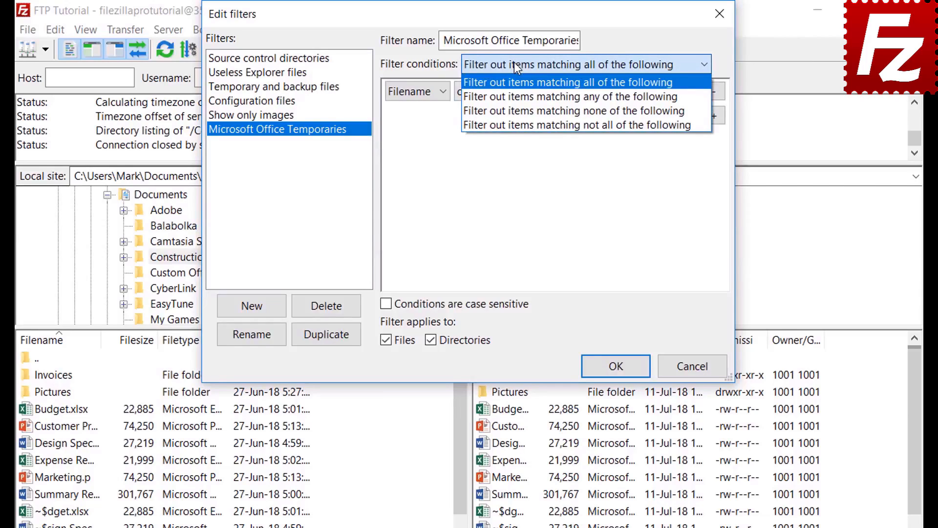
pyautogui.click(515, 62)
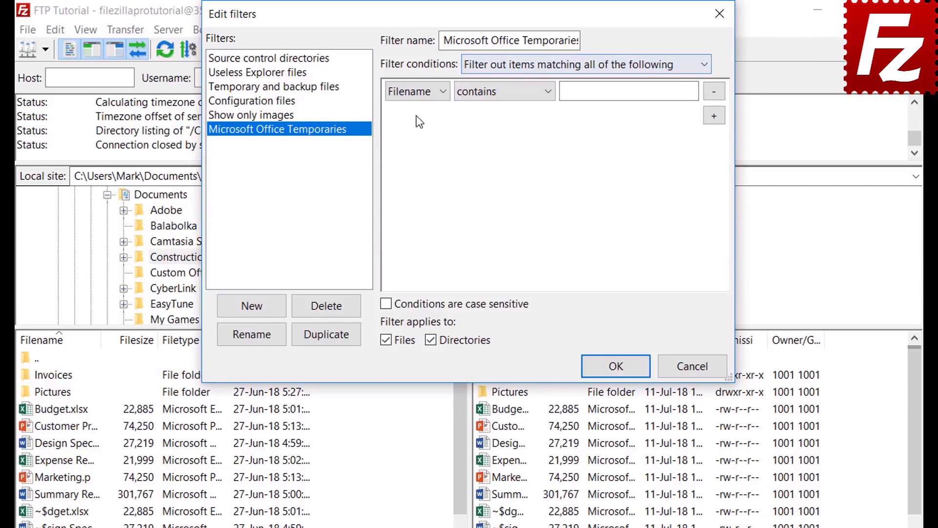
pyautogui.click(417, 92)
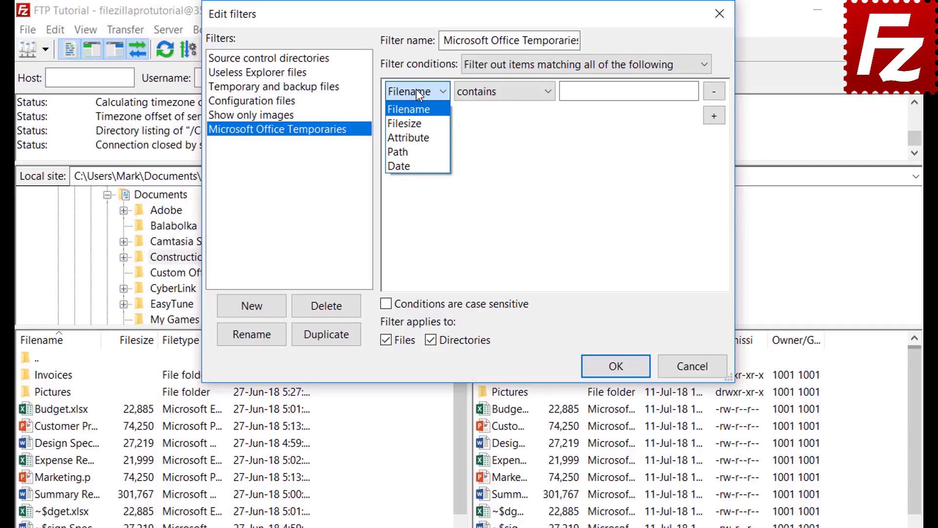
pyautogui.click(418, 123)
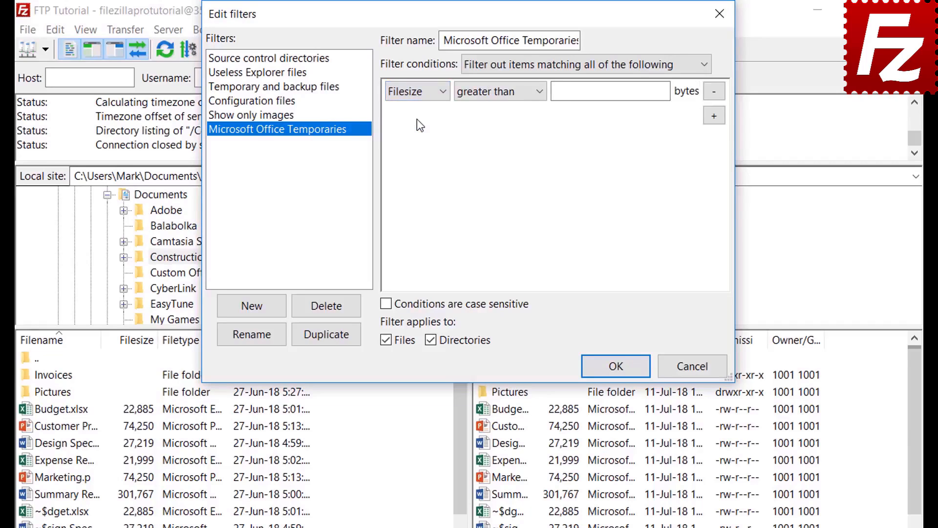
pyautogui.click(492, 93)
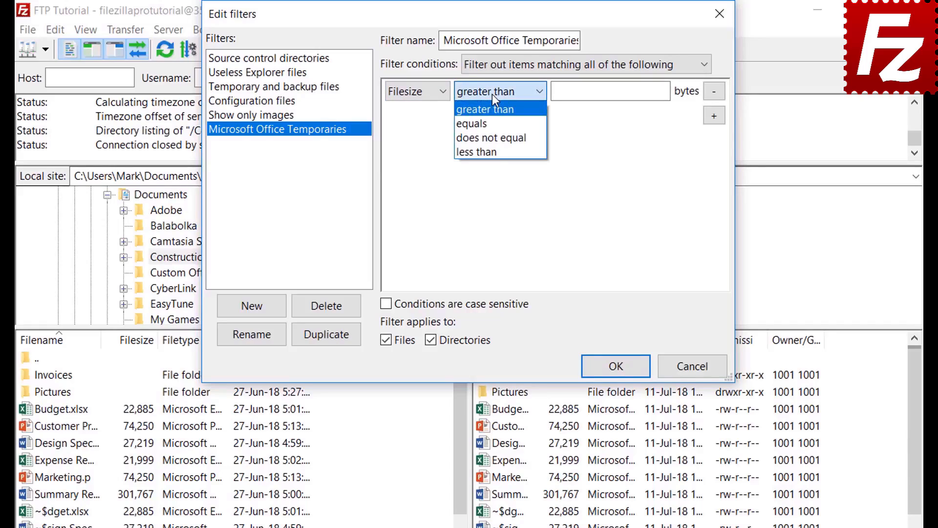
pyautogui.click(492, 93)
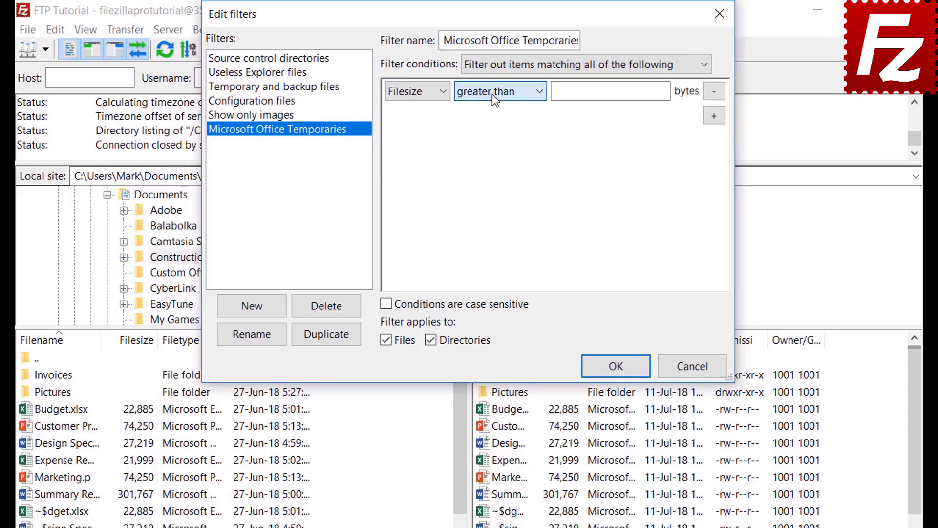
# Change the filter condition to Attribute and review the available attributes and their set or unset states
pyautogui.click(418, 93)
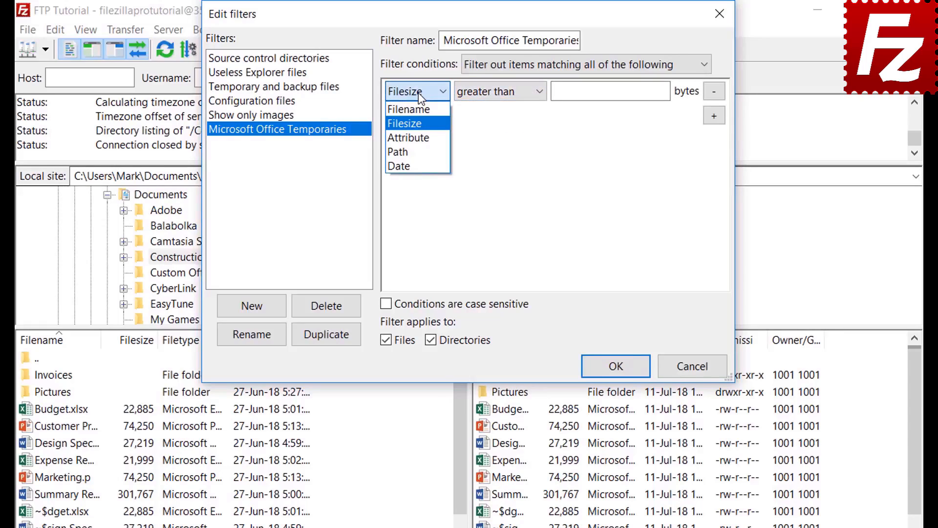
pyautogui.click(419, 136)
pyautogui.click(484, 95)
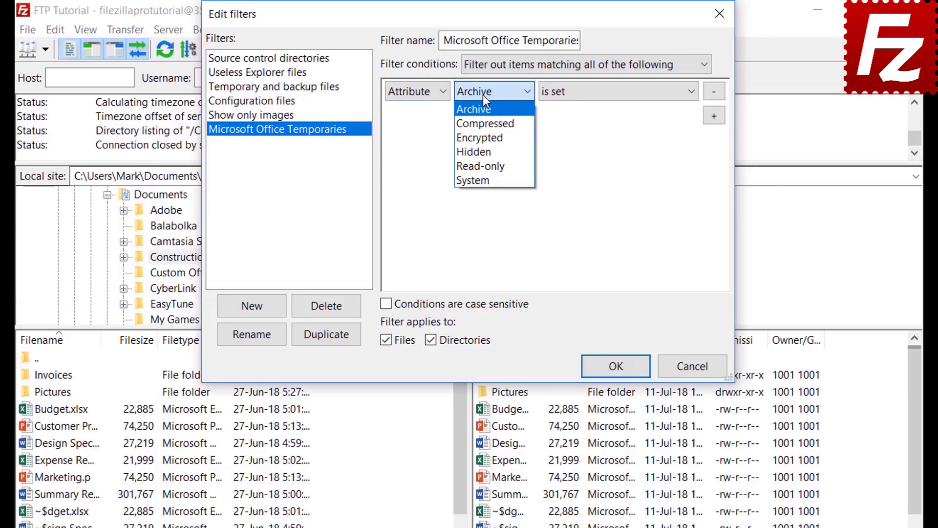
pyautogui.click(483, 95)
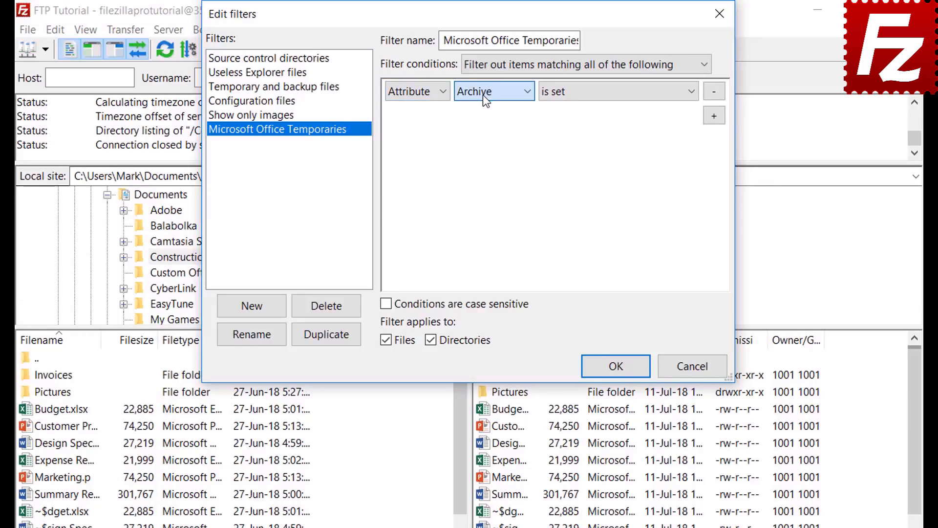
pyautogui.click(586, 96)
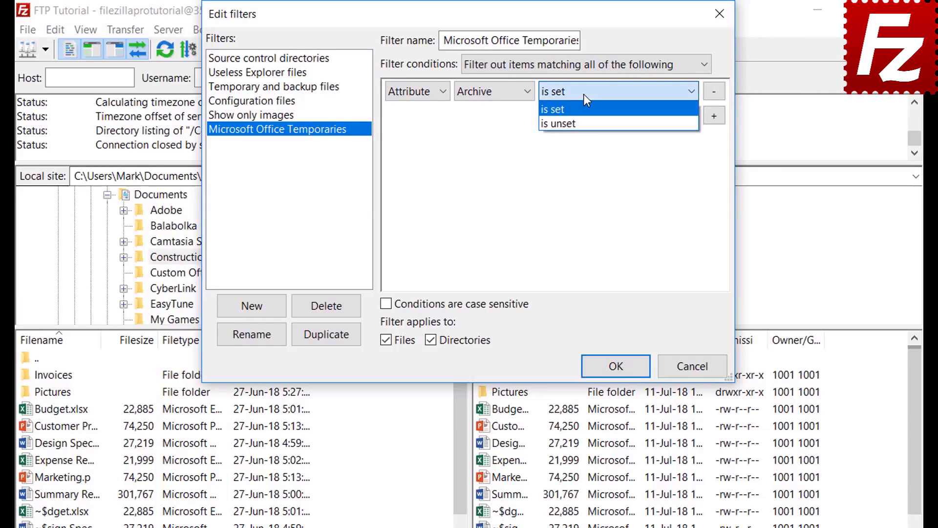
pyautogui.click(584, 94)
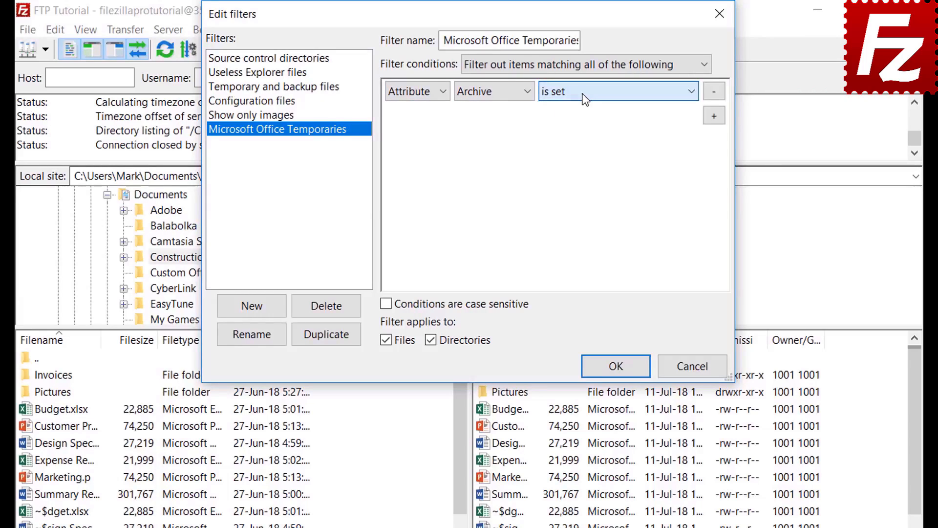
# Change the filter condition to Path and review its available text-matching operators
pyautogui.click(413, 97)
pyautogui.click(415, 147)
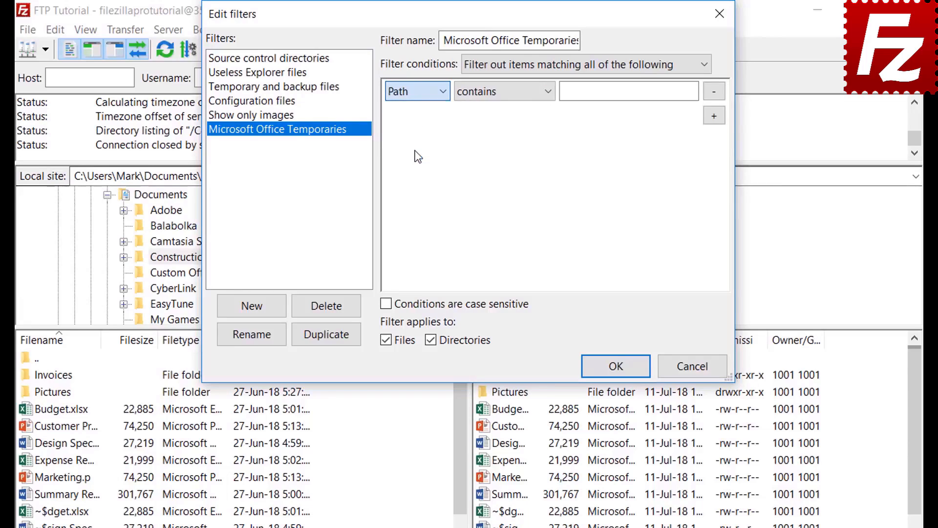
pyautogui.click(496, 92)
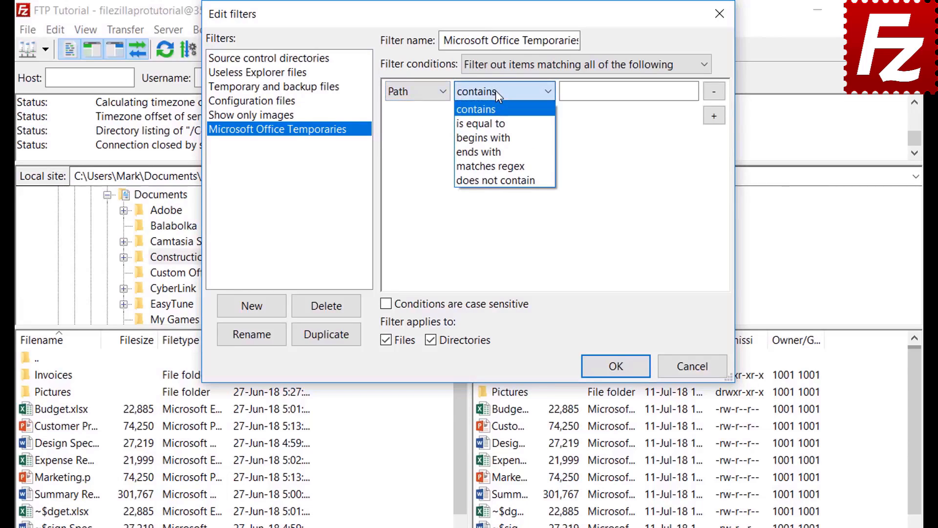
pyautogui.click(496, 90)
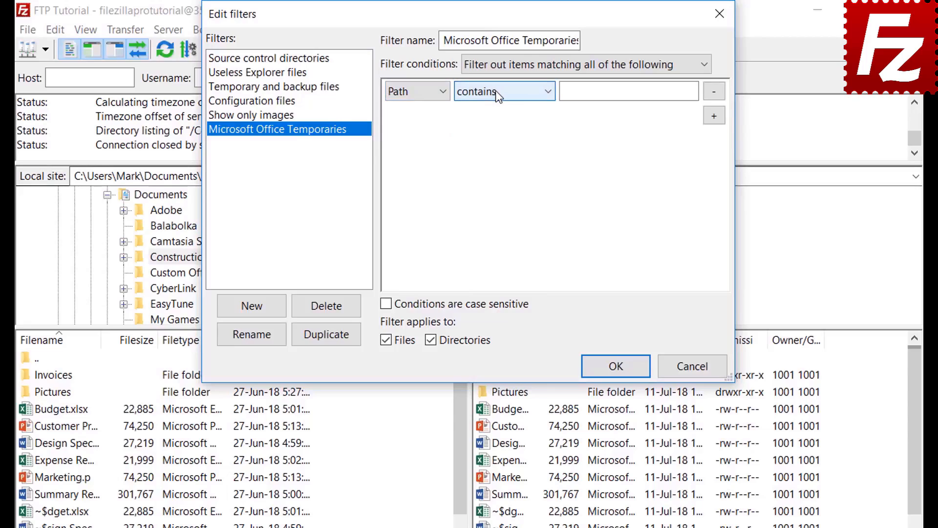
# Try the Date condition type and check its comparison operators, and return the condition to Filename
pyautogui.click(413, 92)
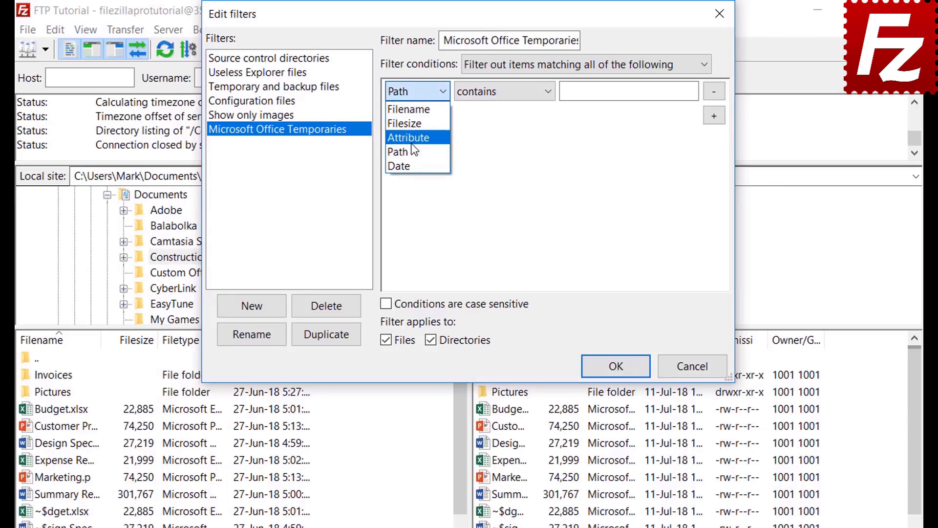
pyautogui.click(411, 162)
pyautogui.click(497, 92)
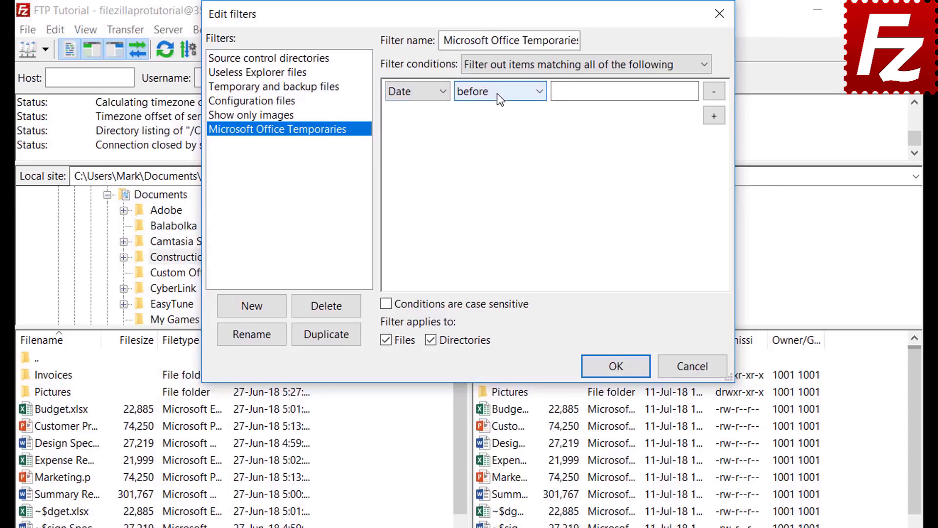
pyautogui.click(497, 93)
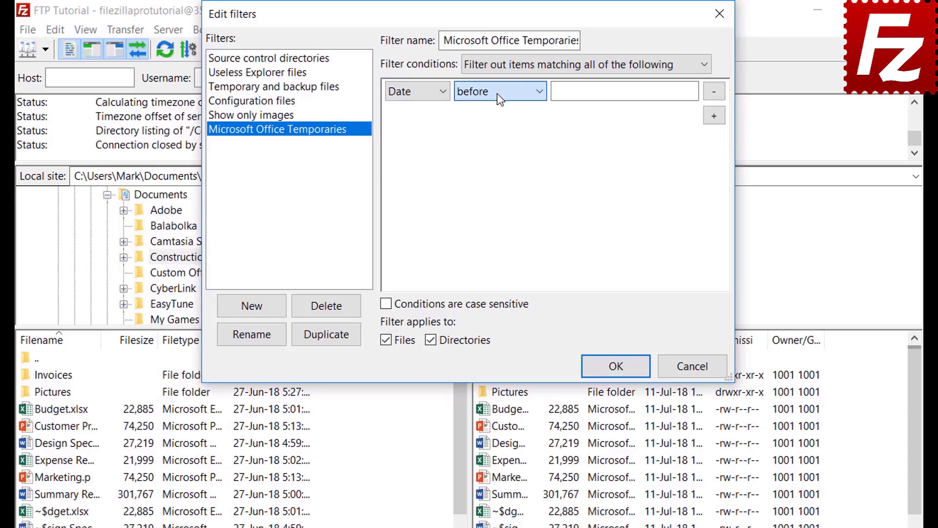
pyautogui.click(409, 94)
pyautogui.click(409, 109)
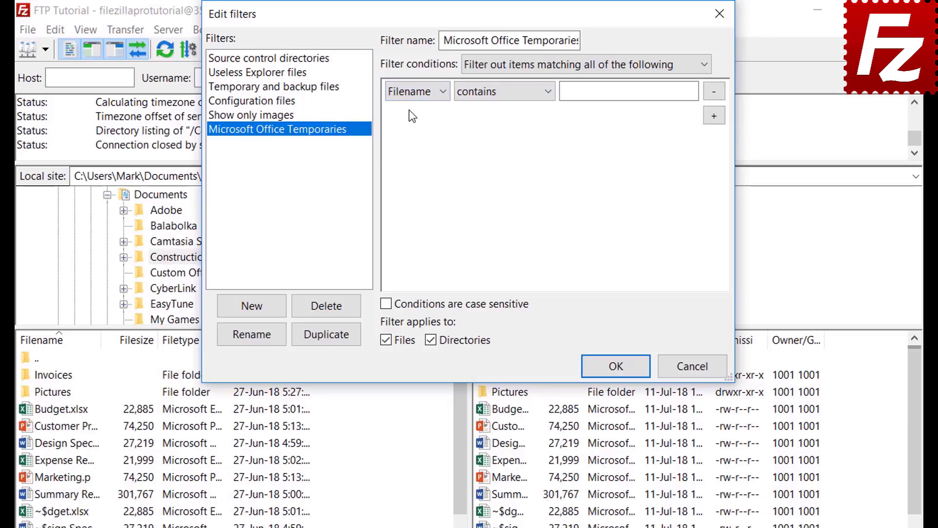
# Set the filter condition to Filename begins with "~$", apply it to files only, and save the filter rules
pyautogui.click(489, 96)
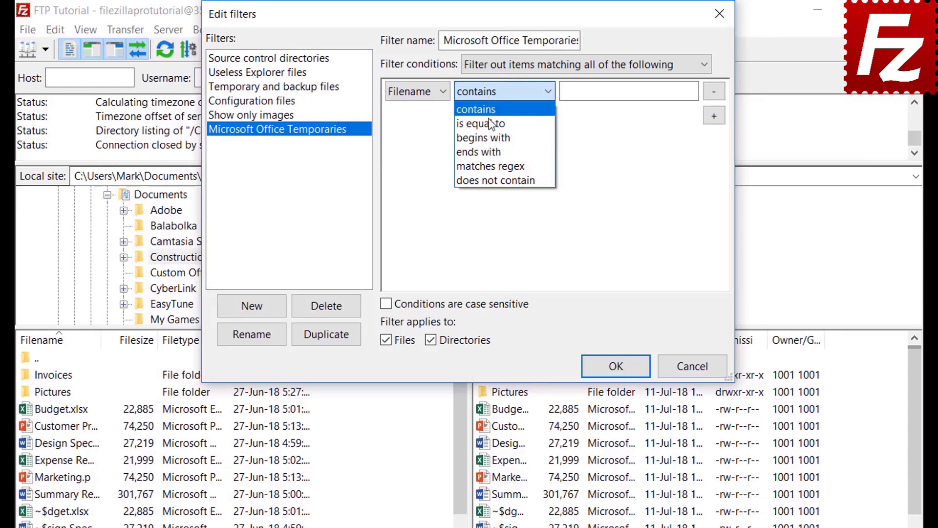
pyautogui.click(491, 136)
pyautogui.click(581, 93)
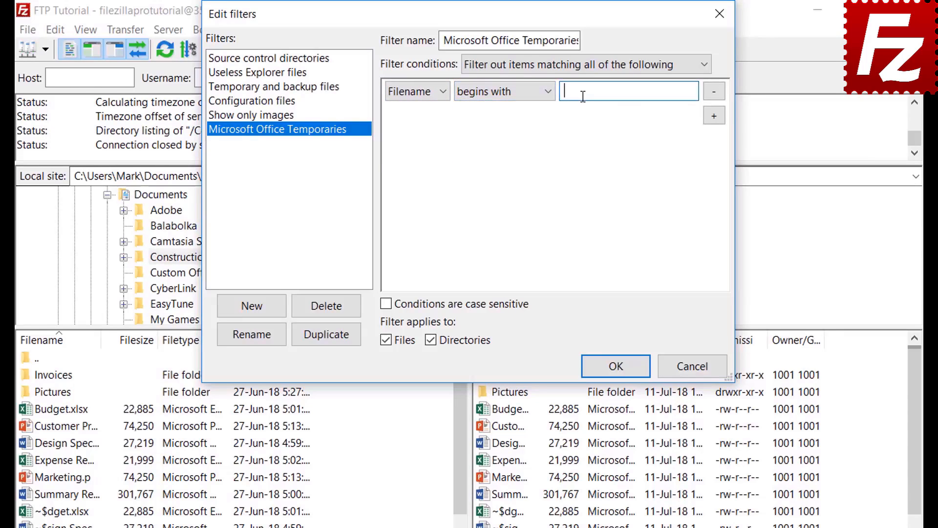
pyautogui.write('~$')
pyautogui.click(432, 339)
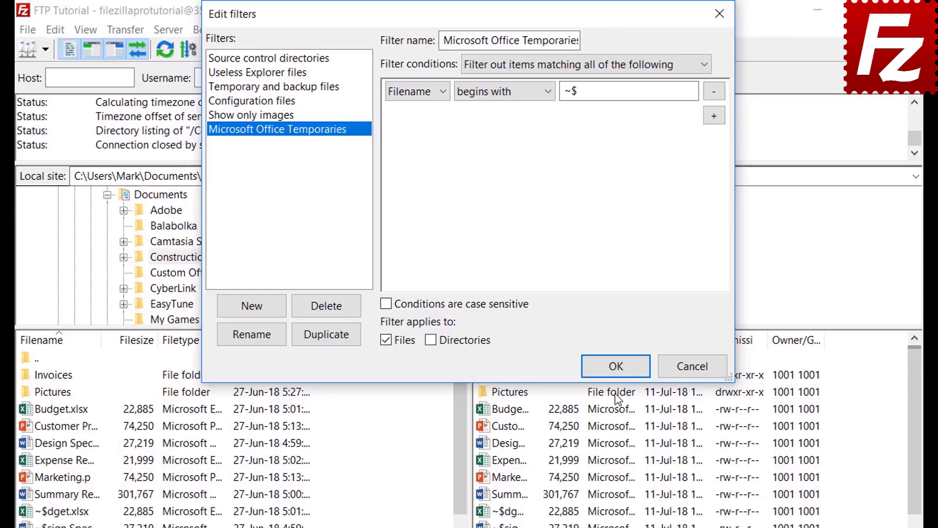
pyautogui.click(615, 370)
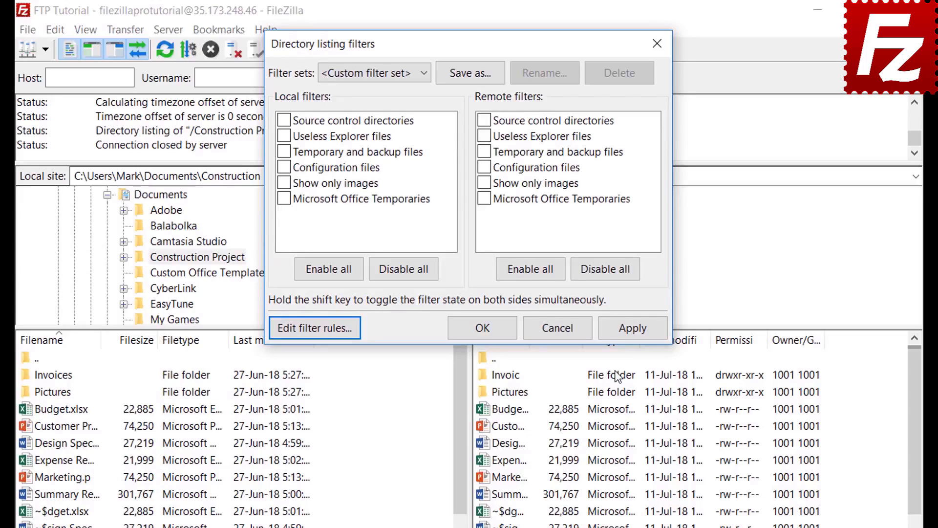
# Try the Microsoft Office Temporaries filter on the local listing and remove it again
pyautogui.click(285, 198)
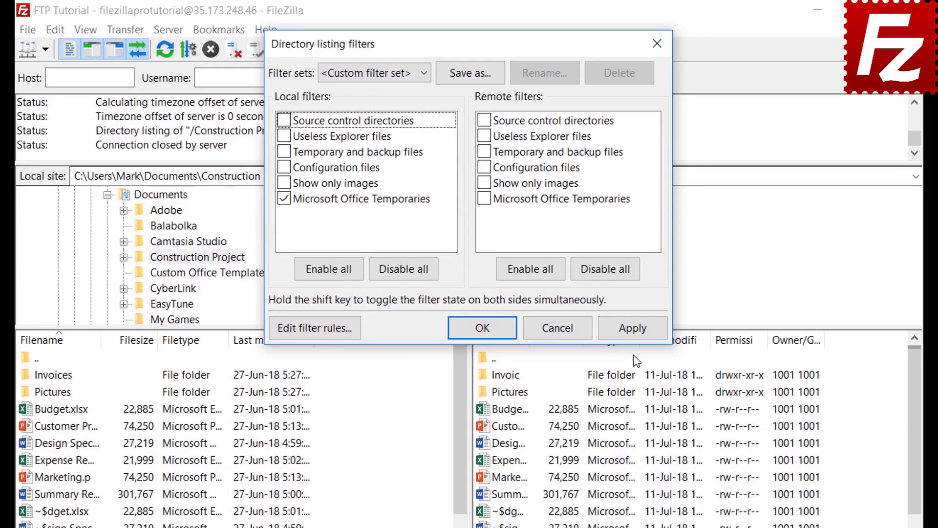
pyautogui.click(633, 328)
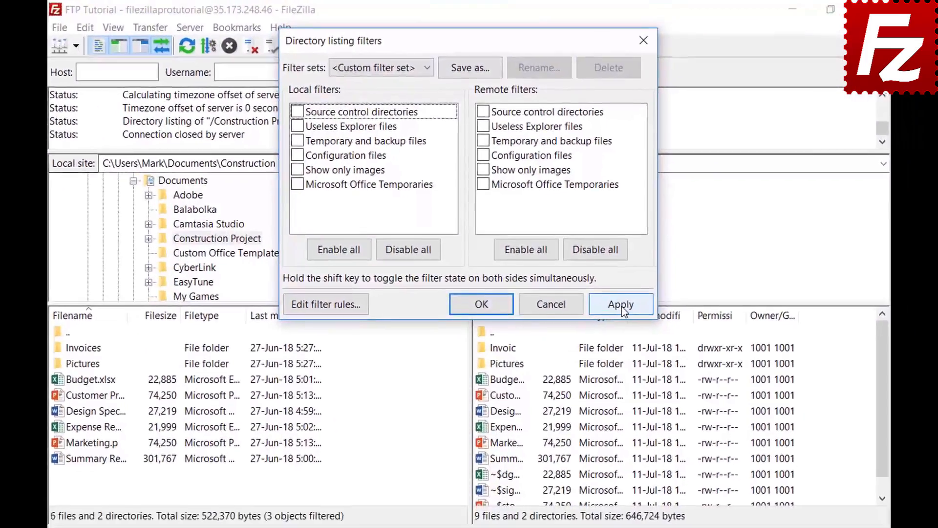
pyautogui.click(628, 320)
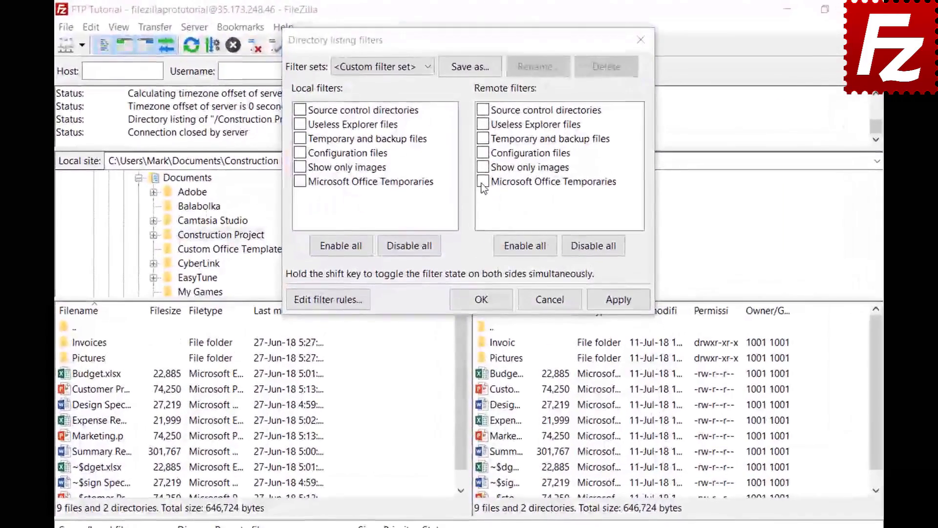
# Apply the Microsoft Office Temporaries filter to the remote listing and save the filter set as "Project"
pyautogui.click(481, 156)
pyautogui.click(618, 301)
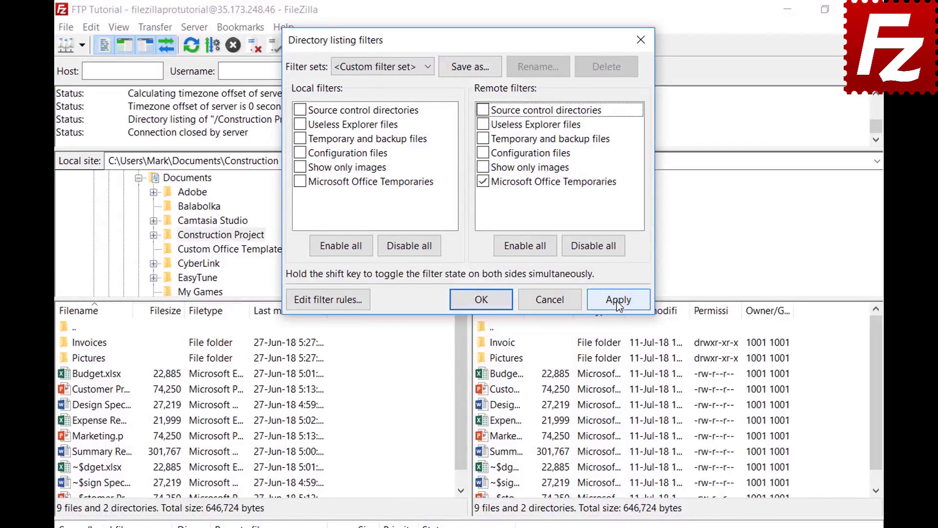
pyautogui.click(470, 67)
pyautogui.write('Project')
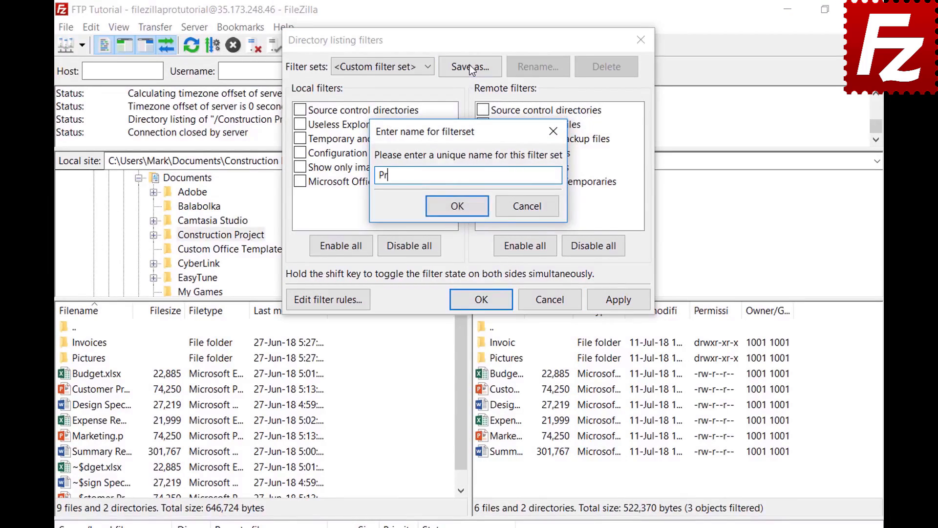
pyautogui.click(460, 208)
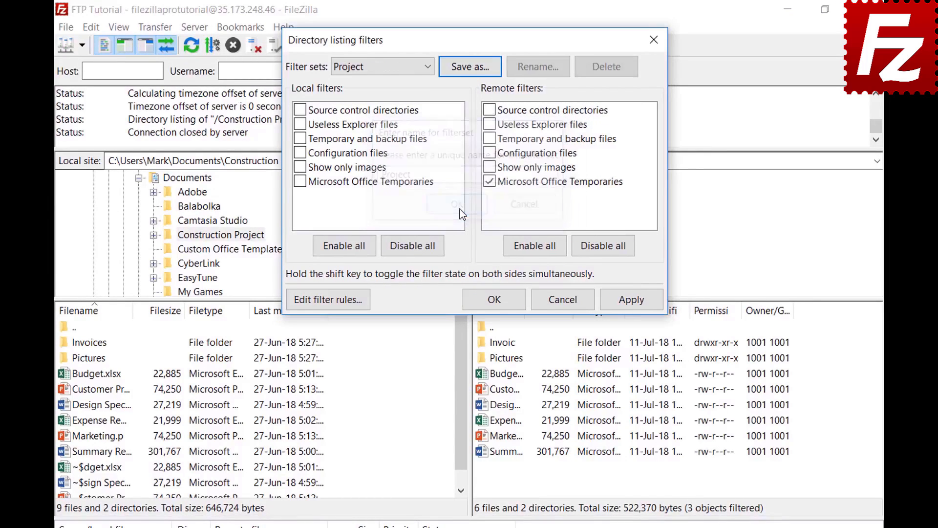
pyautogui.click(496, 299)
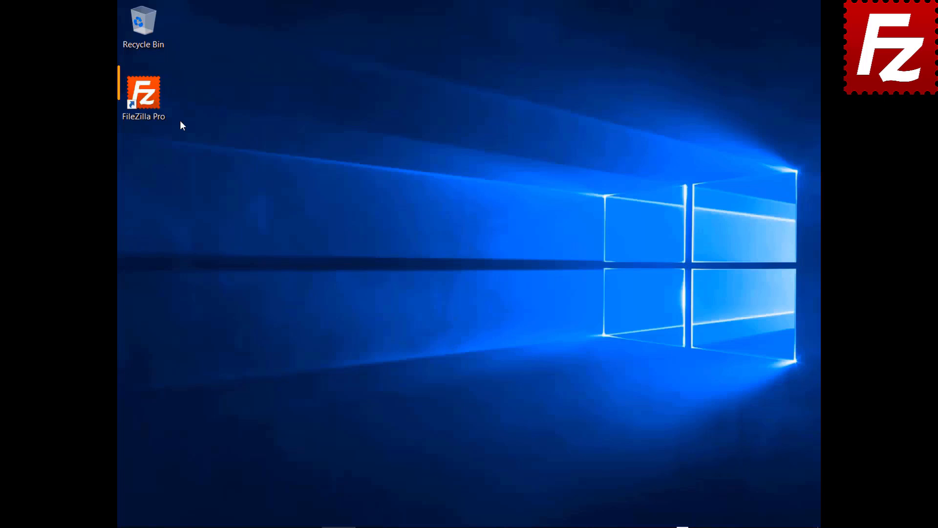
# Launch FileZilla Pro and connect to the saved site "FTP connection"
pyautogui.doubleClick(143, 101)
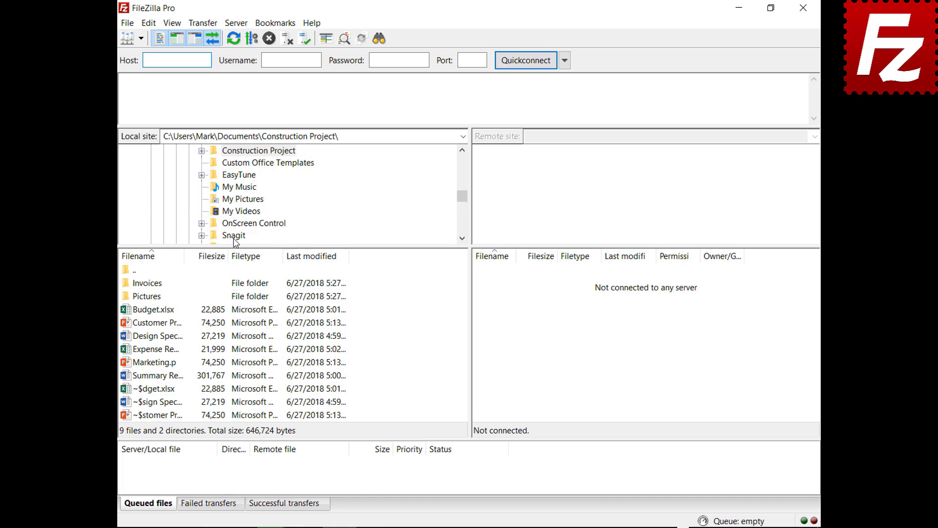
pyautogui.click(141, 38)
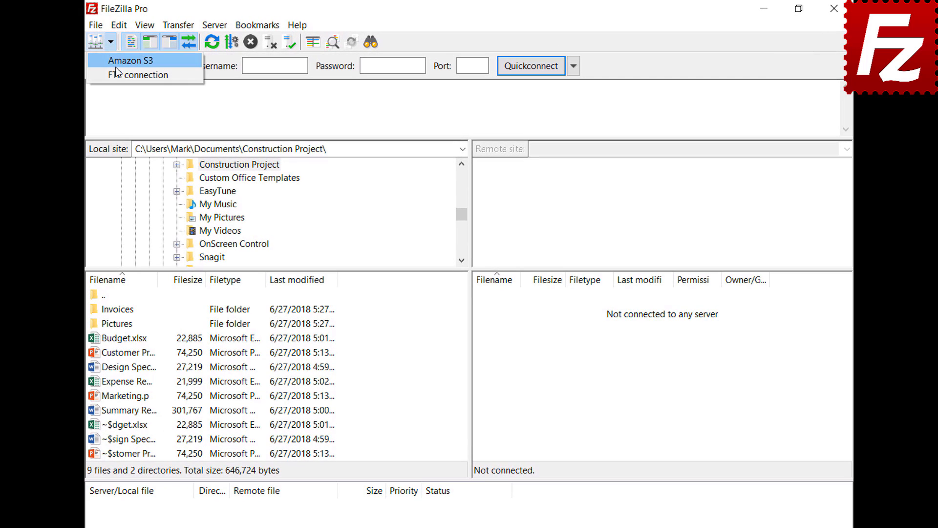
pyautogui.click(117, 73)
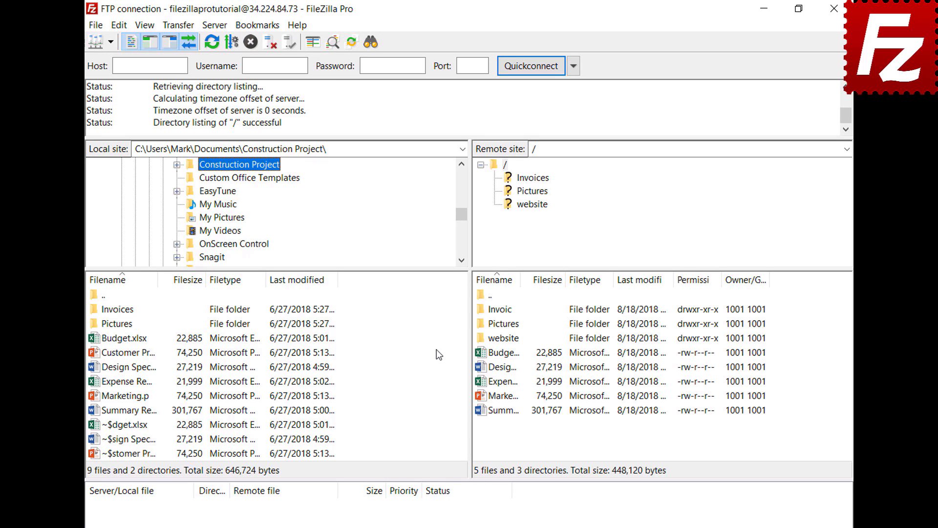
# Open a new tab beside the FTP connection and switch between the two tabs, ending on the unconnected one
pyautogui.click(96, 25)
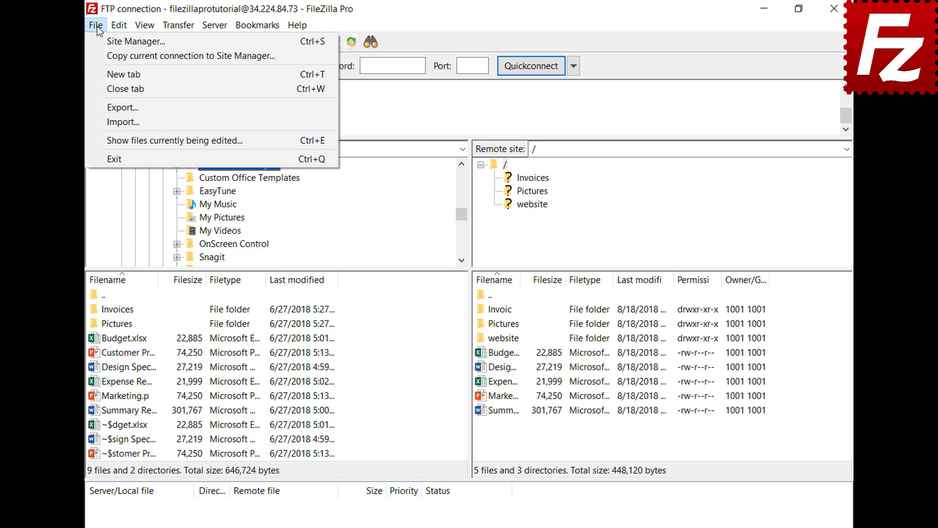
pyautogui.click(112, 74)
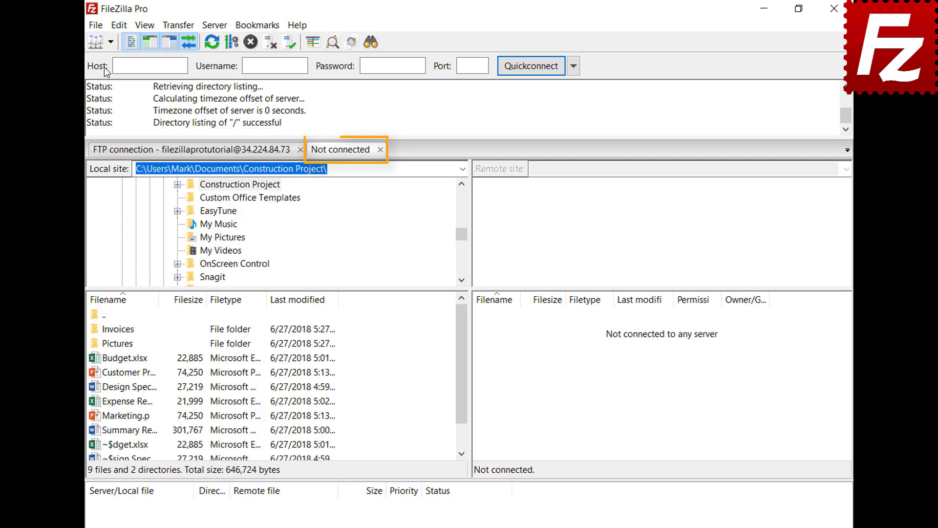
pyautogui.click(226, 153)
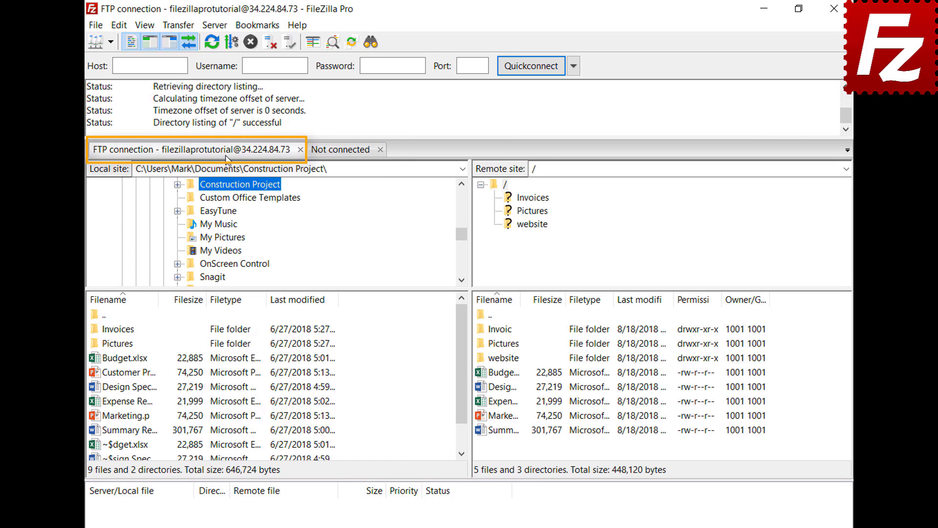
pyautogui.click(344, 154)
# Connect the empty tab to the saved Amazon S3 site and compare it with the FTP connection tab
pyautogui.click(111, 42)
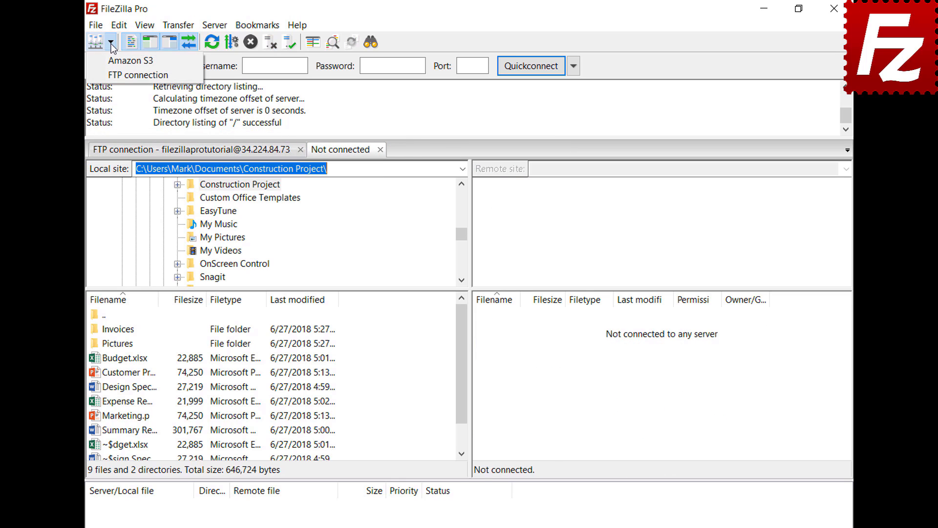
pyautogui.click(115, 61)
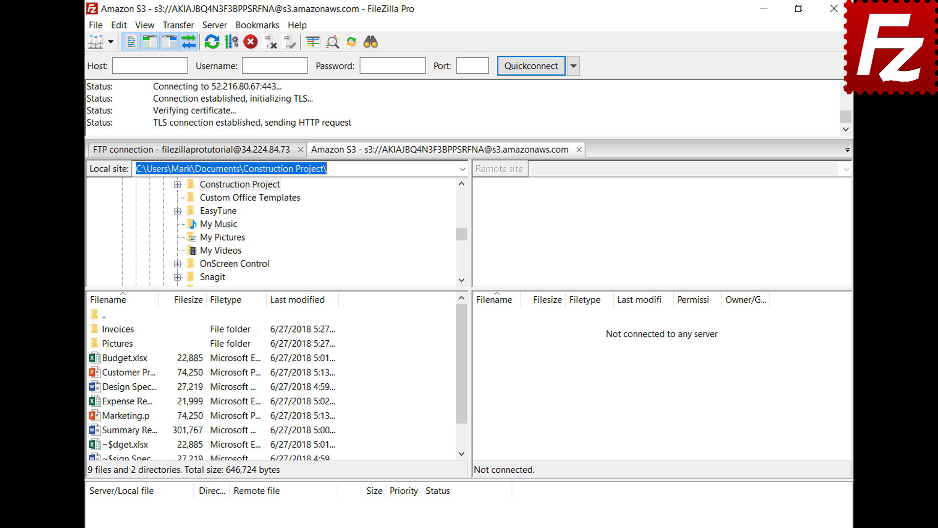
pyautogui.click(237, 154)
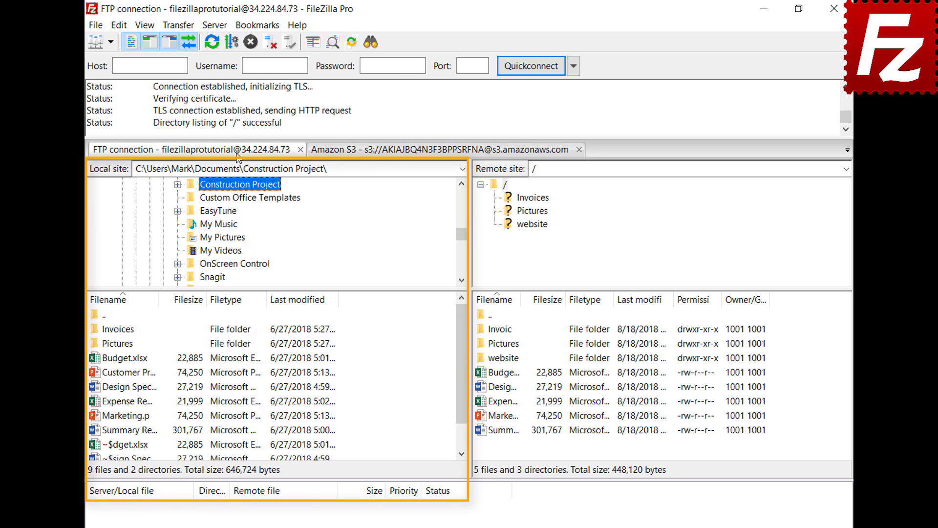
pyautogui.click(407, 151)
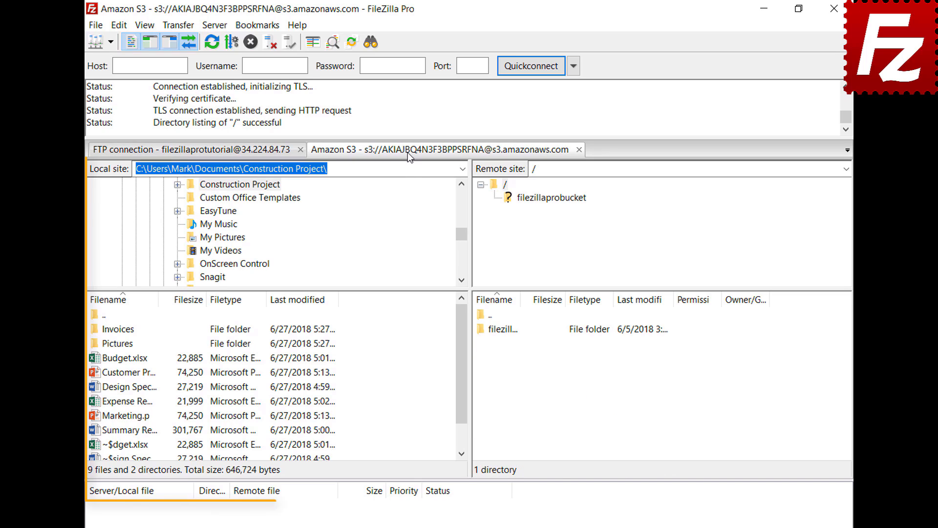
# Set the interface's startup behaviour to "Restore tabs and reconnect" and save the settings
pyautogui.click(122, 26)
pyautogui.click(131, 74)
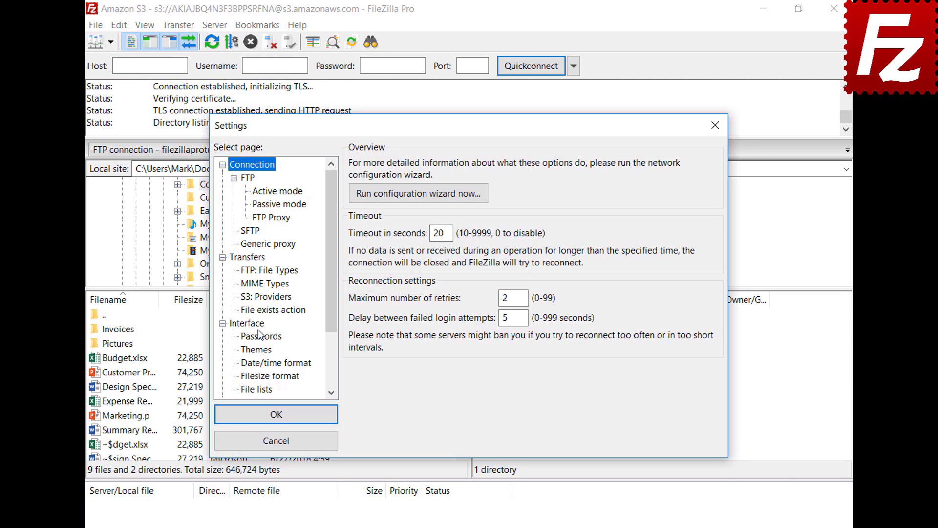
pyautogui.click(261, 324)
pyautogui.click(356, 341)
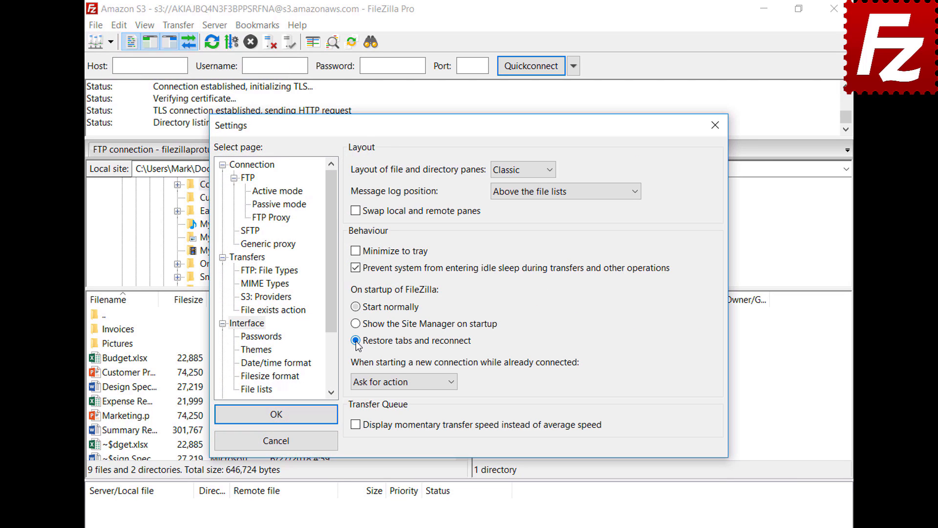
pyautogui.click(283, 416)
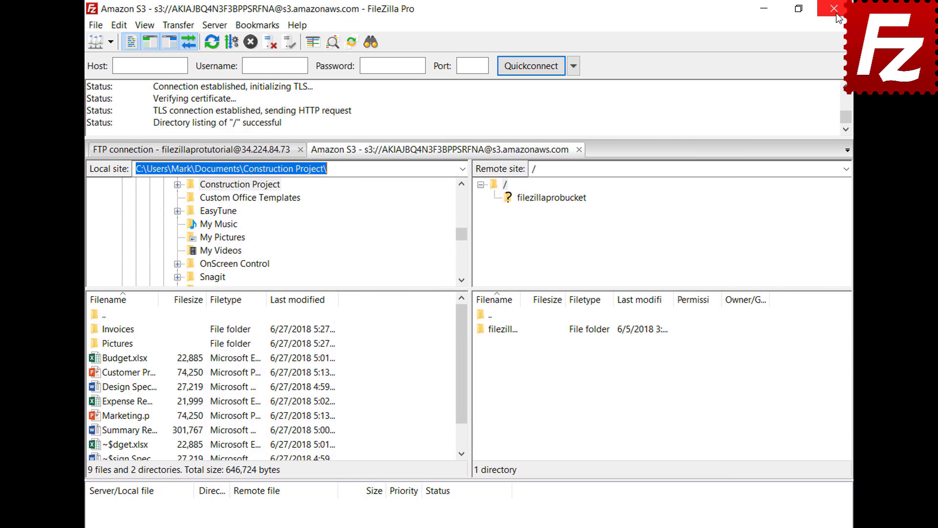
# Restart FileZilla Pro to check that the tabs are restored, and close the Amazon S3 tab
pyautogui.click(834, 8)
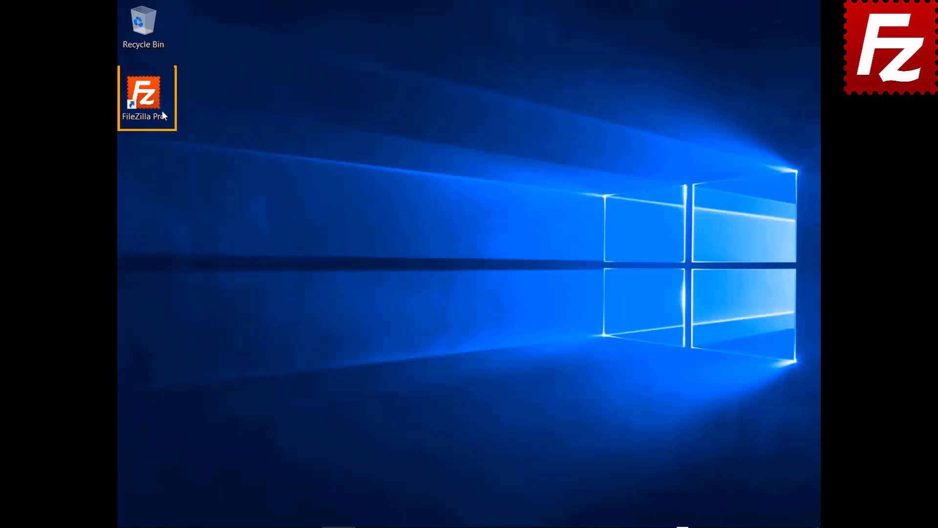
pyautogui.doubleClick(162, 113)
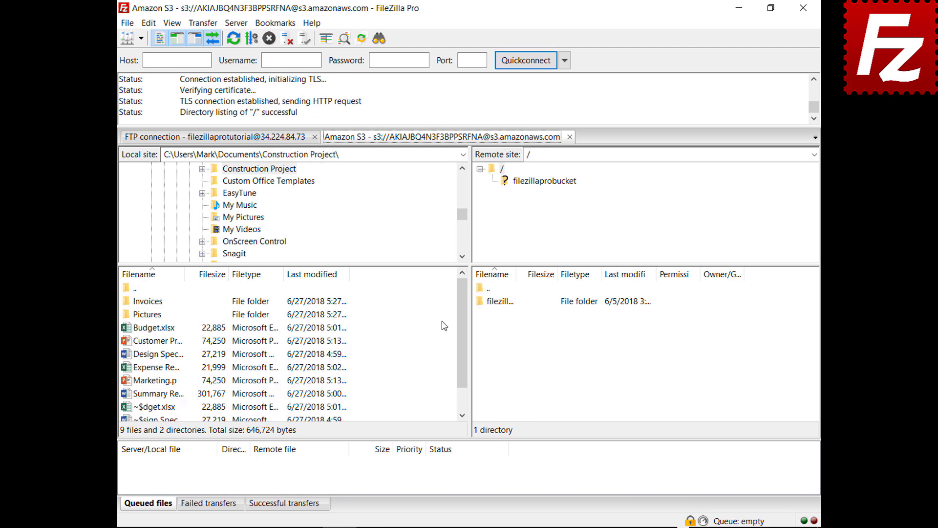
pyautogui.click(570, 136)
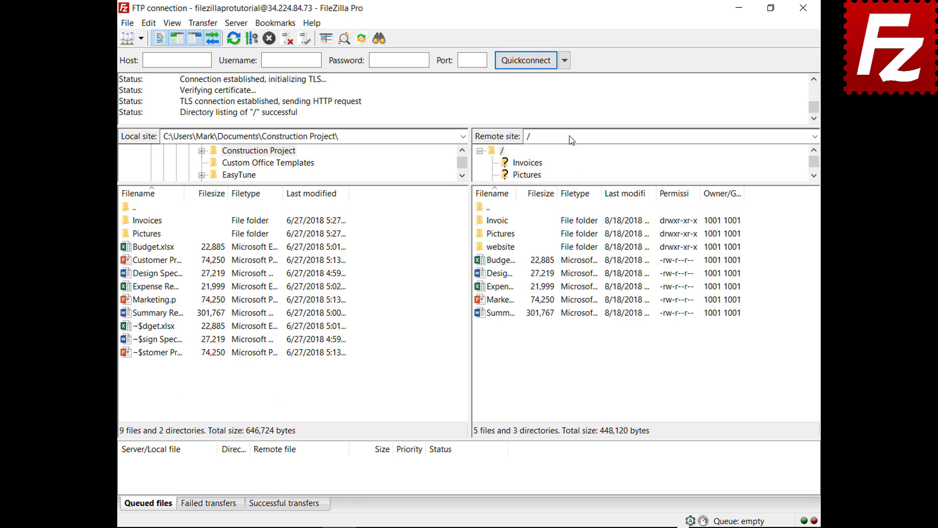
# Set new connections made while already connected to "Connect in new tab", and connect to the saved Amazon S3 site
pyautogui.click(150, 24)
pyautogui.click(158, 67)
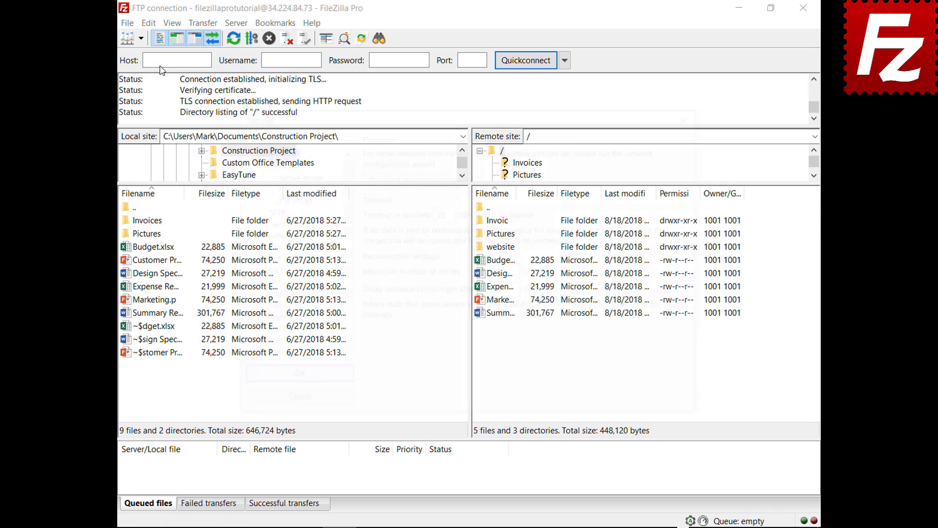
pyautogui.click(275, 299)
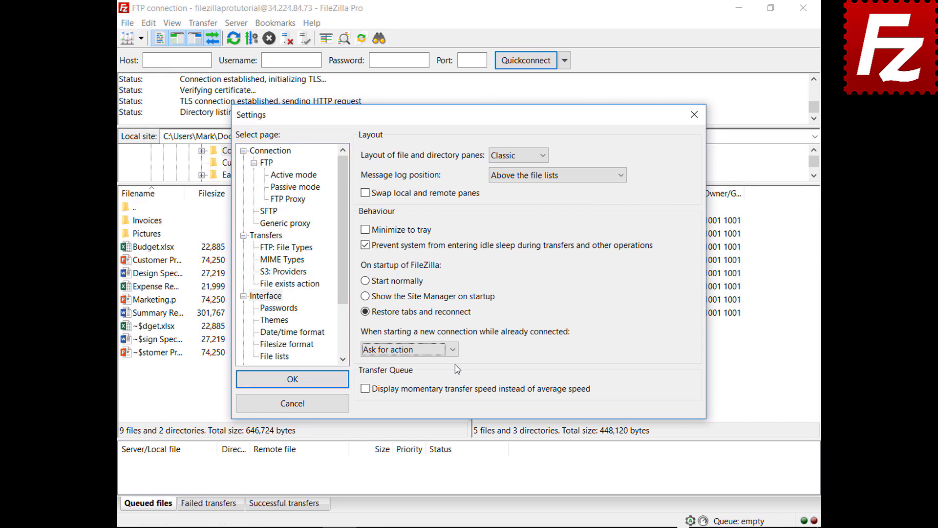
pyautogui.click(453, 349)
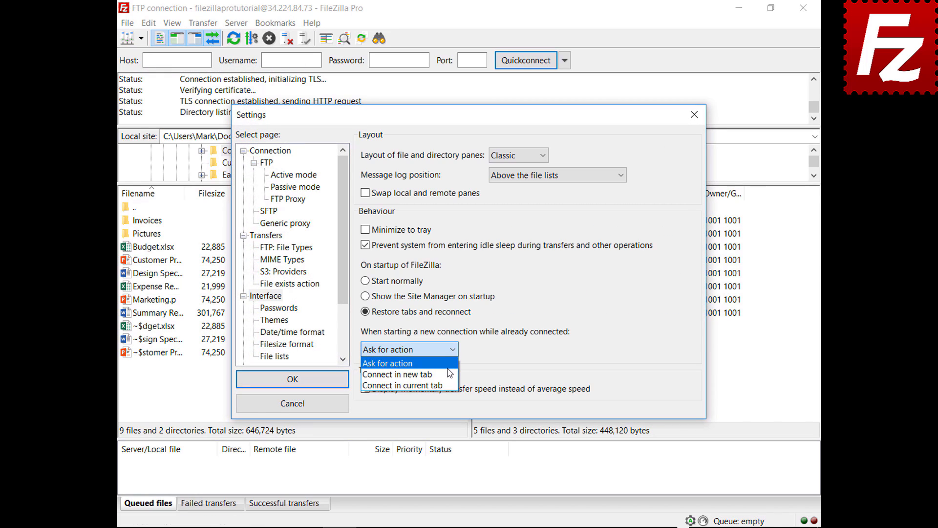
pyautogui.click(400, 375)
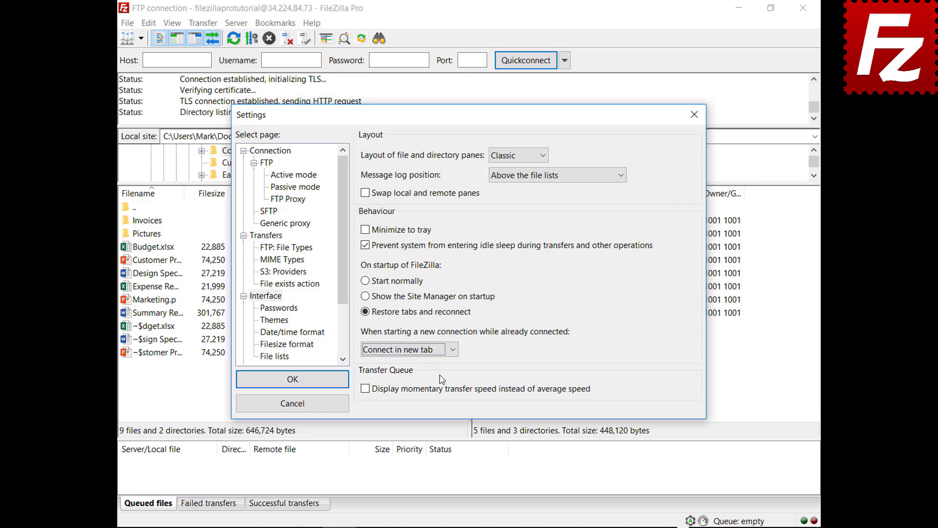
pyautogui.click(296, 383)
pyautogui.click(141, 39)
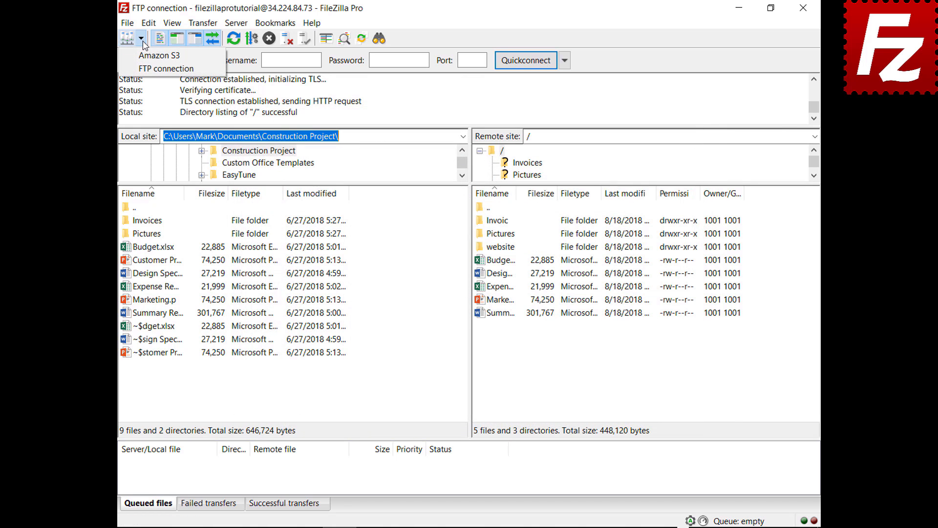
pyautogui.click(146, 57)
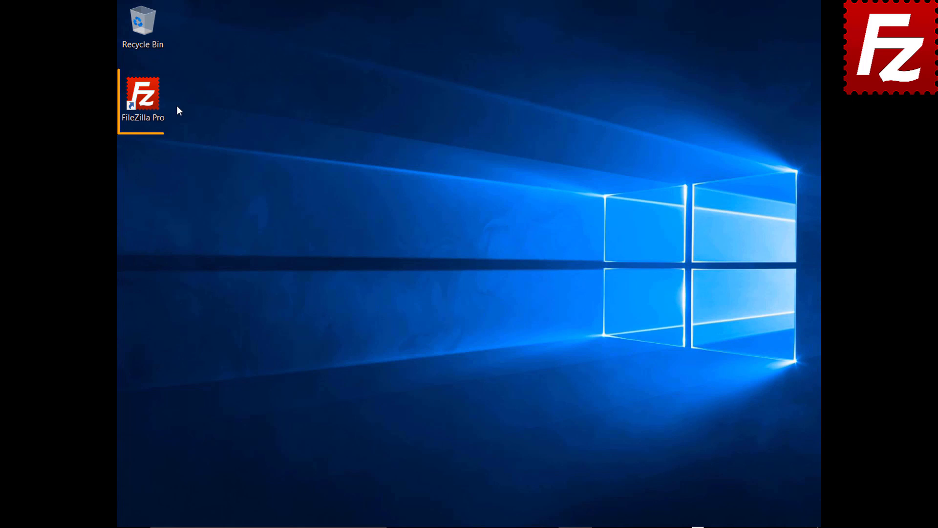
# Launch FileZilla Pro and open the remote directory filezillaprobucket on the Amazon S3 site
pyautogui.doubleClick(149, 101)
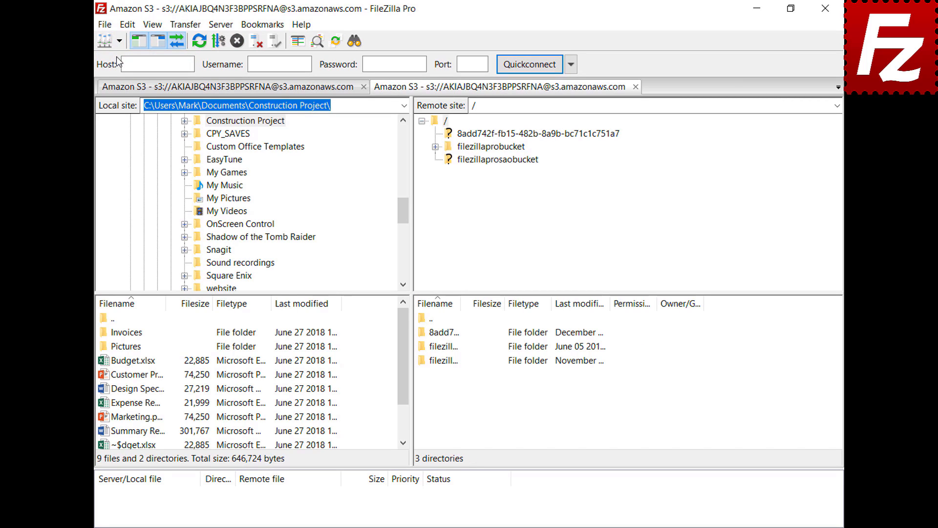
pyautogui.click(497, 148)
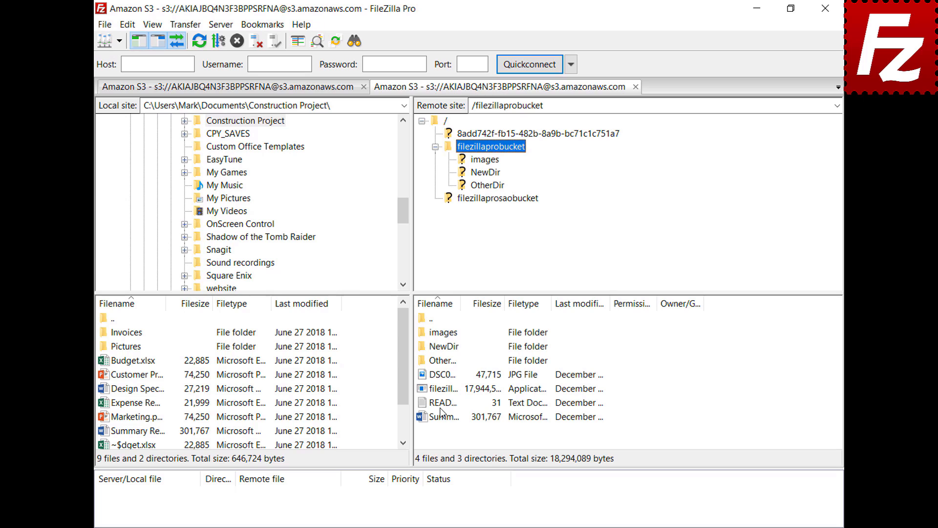
# Open the remote README.TXT for editing, add a second line reading "New line", save it and upload it back to the server
pyautogui.rightClick(441, 404)
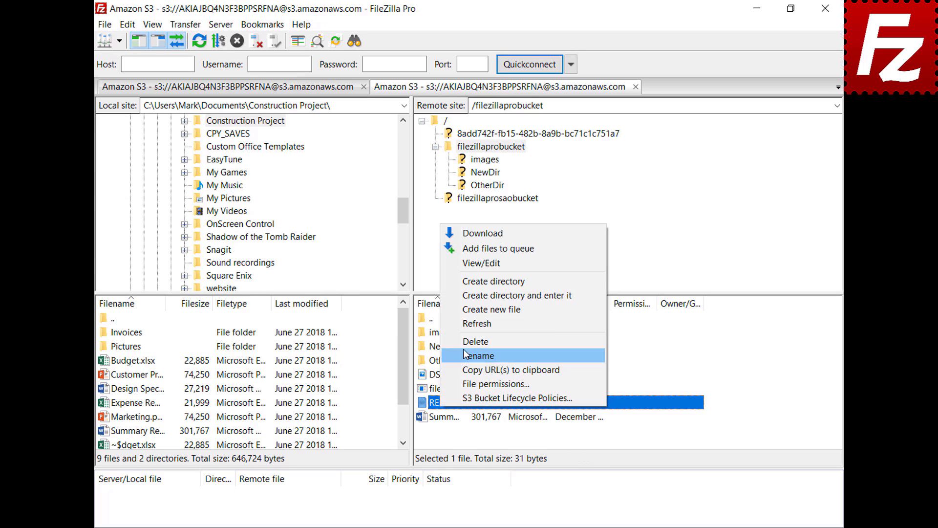
pyautogui.click(482, 264)
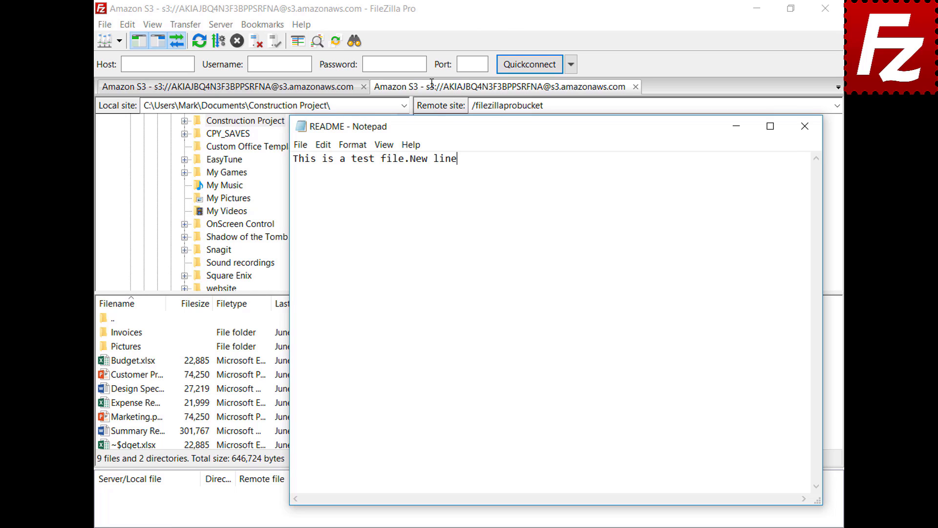
pyautogui.press('Return')
pyautogui.write('New line')
pyautogui.click(805, 131)
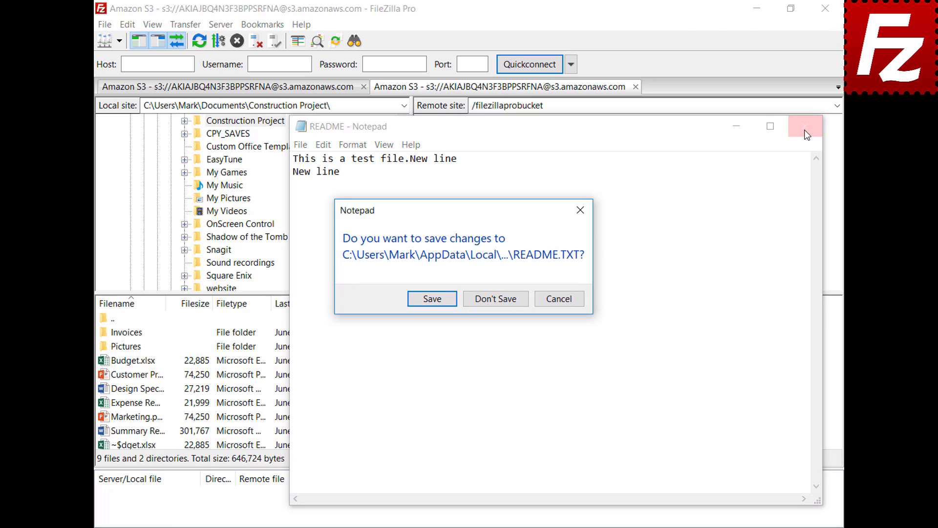
pyautogui.click(431, 302)
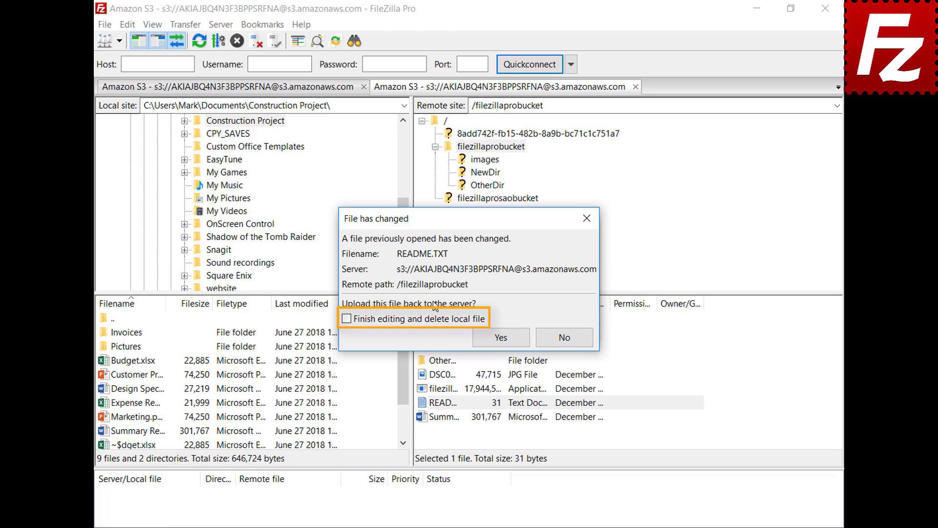
pyautogui.click(511, 340)
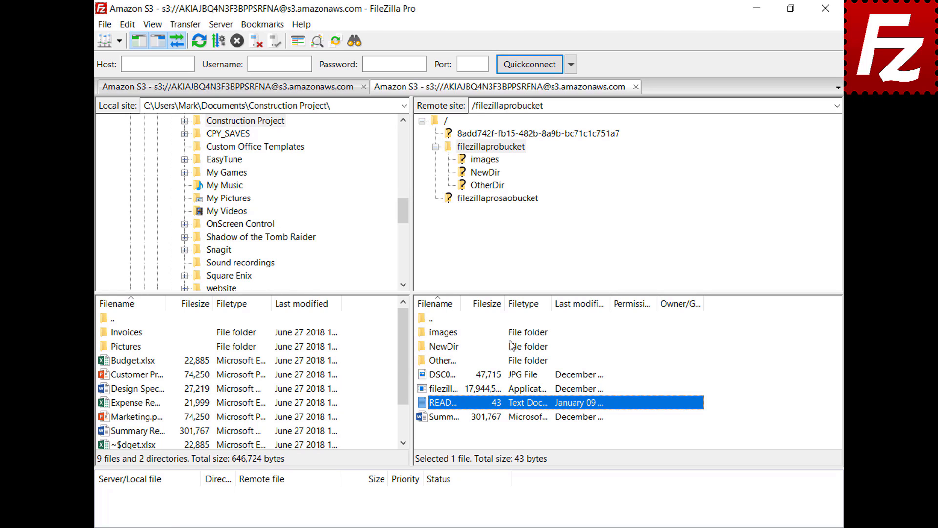
# Review the files currently being edited, selecting README.TXT to see its available actions, and close the list
pyautogui.click(105, 25)
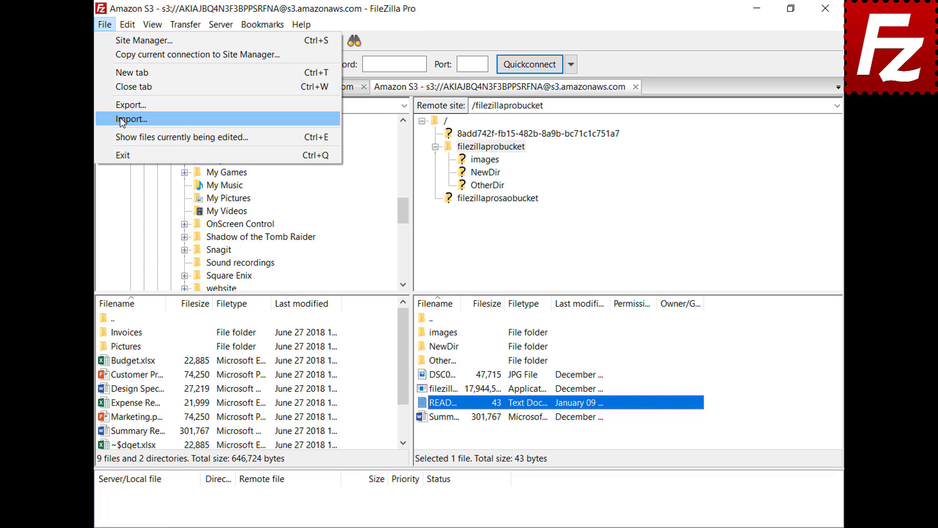
pyautogui.click(122, 138)
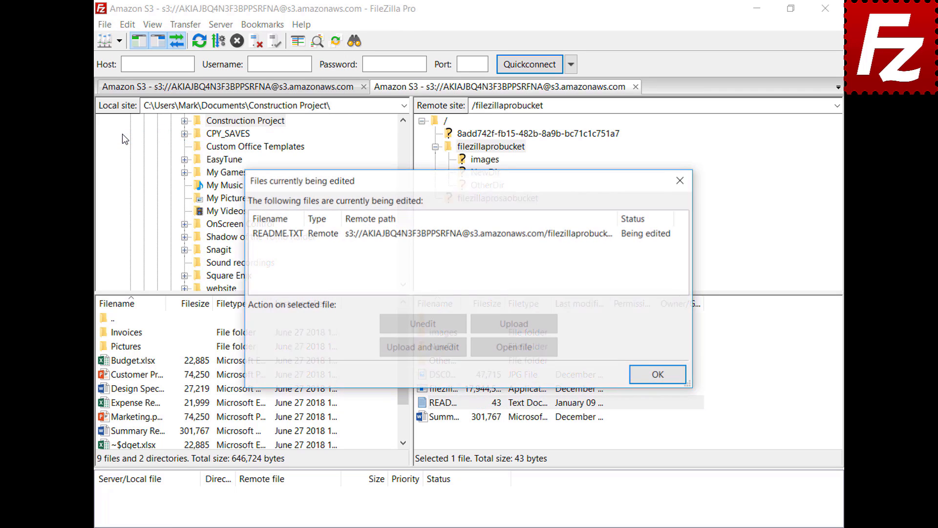
pyautogui.click(440, 240)
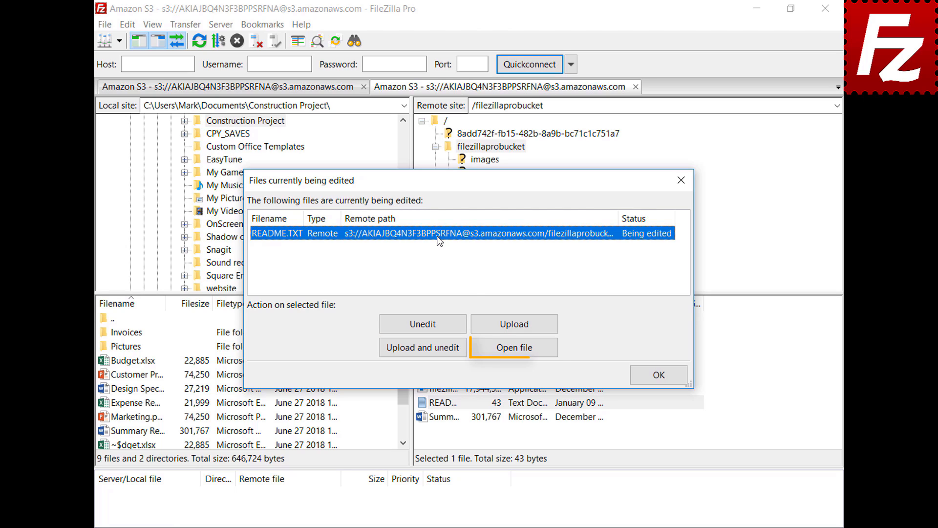
pyautogui.click(663, 376)
# Add the custom filetype association jpg "C:\Windows\system32\mspaint.exe" in the file editing settings and save it
pyautogui.click(128, 26)
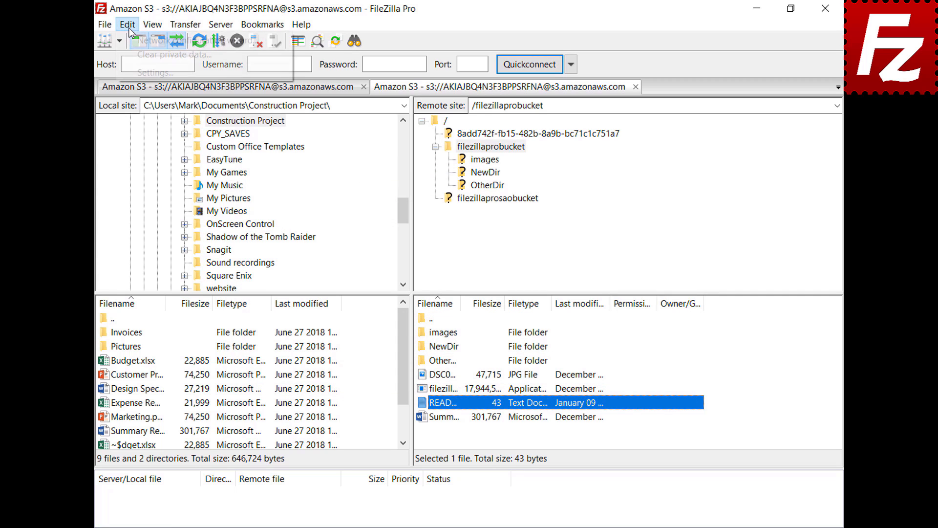
pyautogui.click(133, 73)
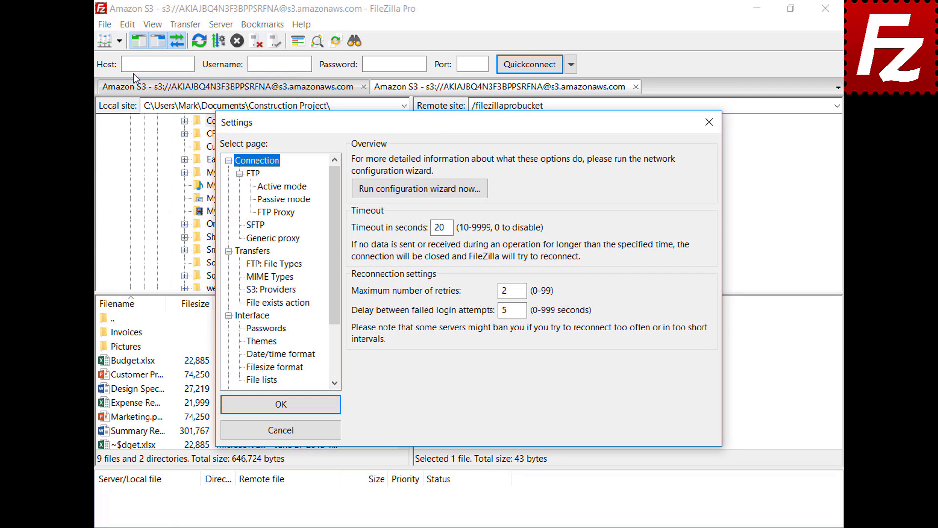
pyautogui.moveTo(332, 186); pyautogui.dragTo(340, 253)
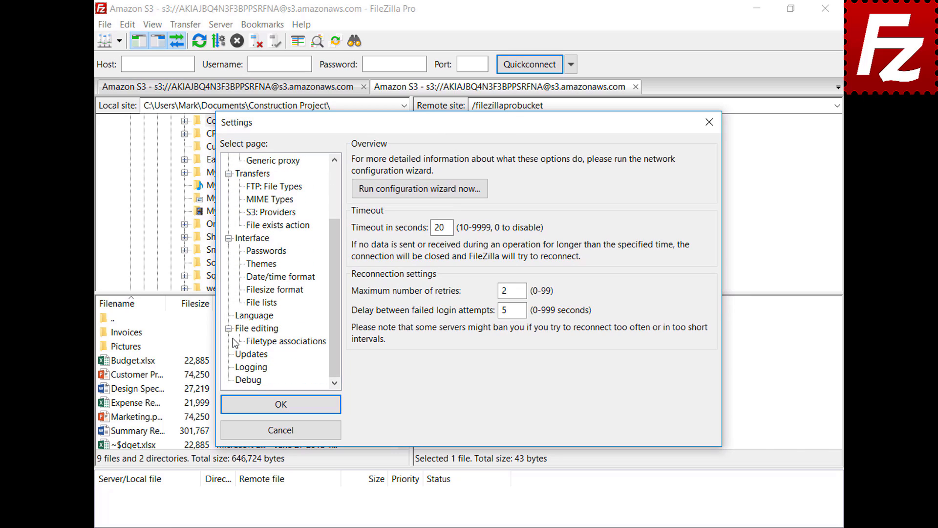
pyautogui.click(249, 328)
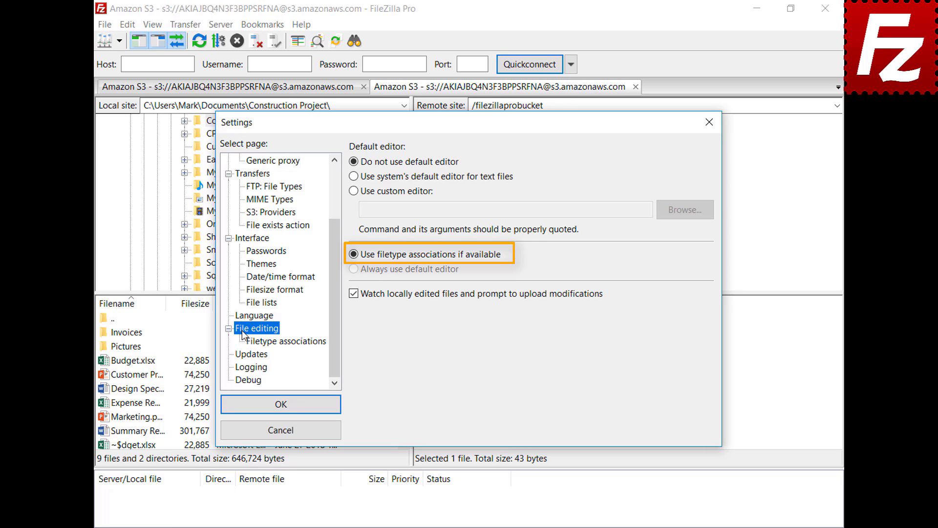
pyautogui.click(294, 344)
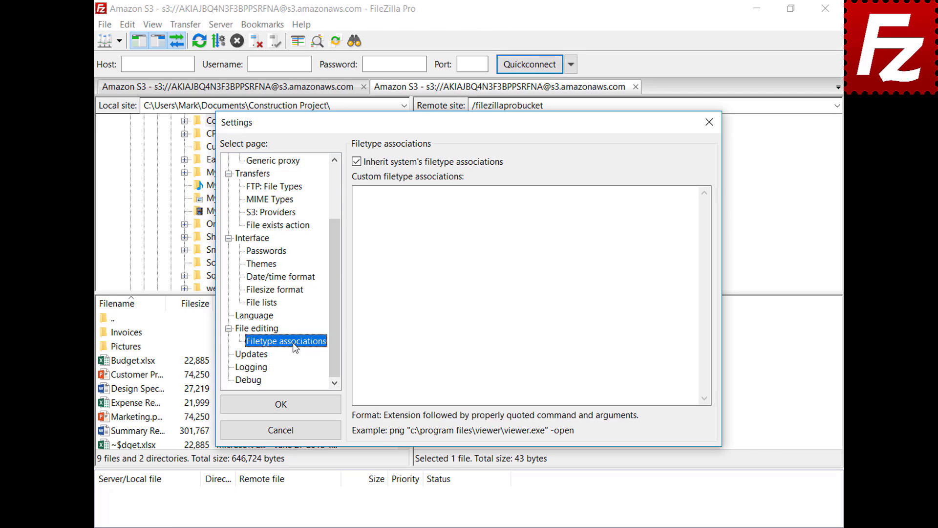
pyautogui.click(677, 204)
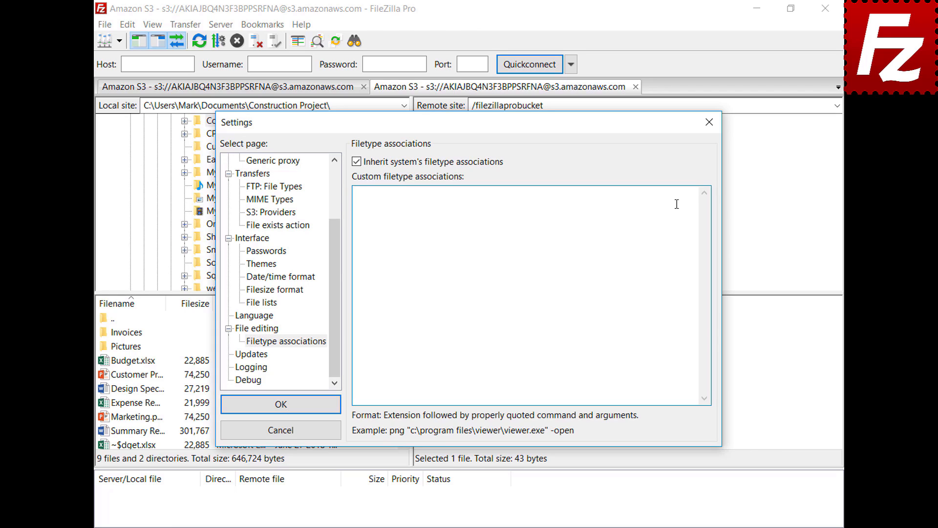
pyautogui.write('jpg "C:\\Windows\\system32\\mspaint.exe"')
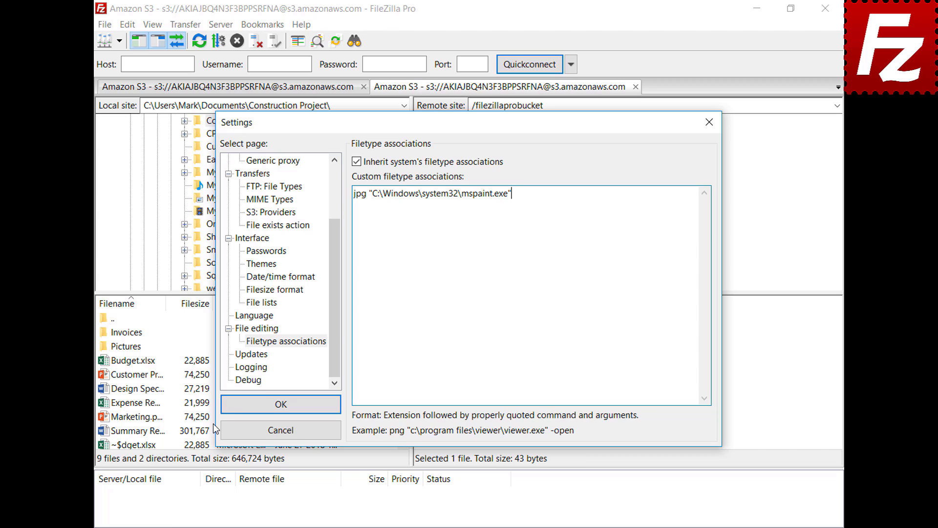
pyautogui.click(230, 411)
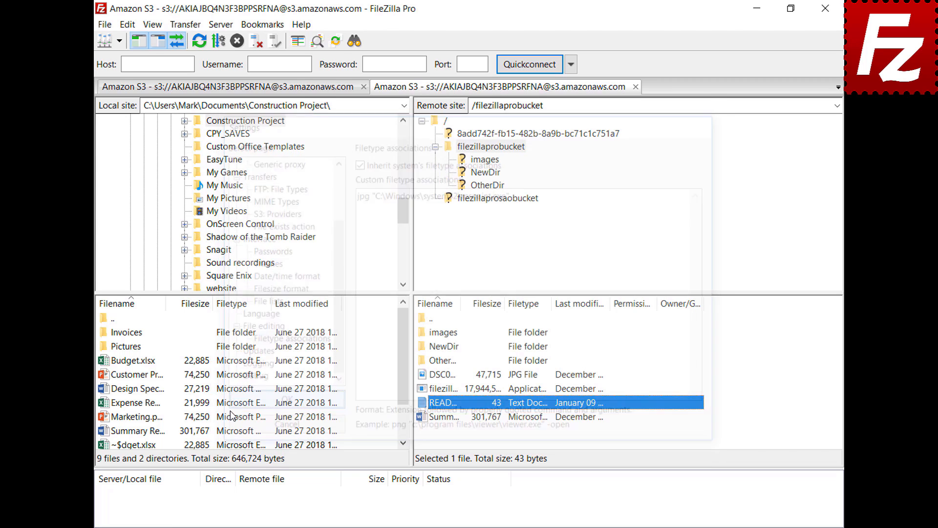
# View the remote JPG file in filezillaprobucket with its associated editor, and close the editor
pyautogui.rightClick(423, 375)
pyautogui.click(442, 416)
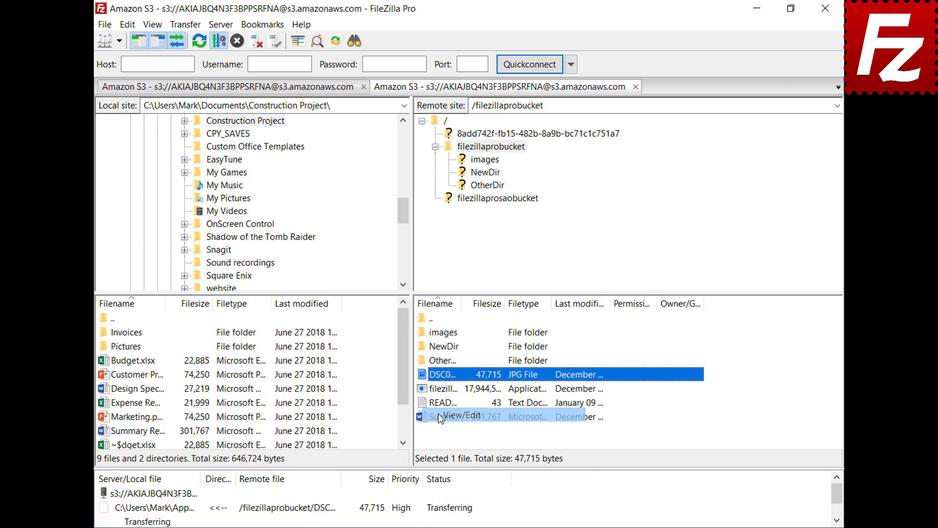
pyautogui.click(747, 69)
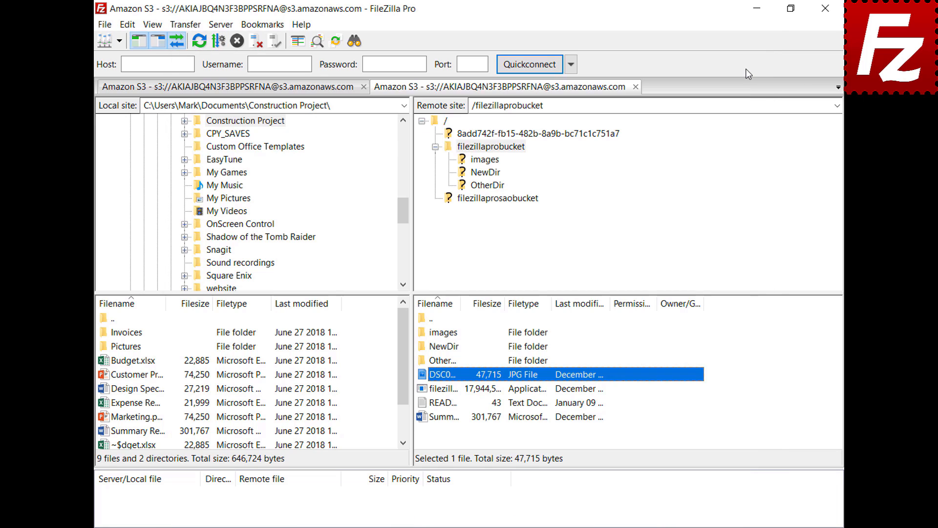
# Examine the default editor choices in the file editing settings, including the custom editor option
pyautogui.click(128, 25)
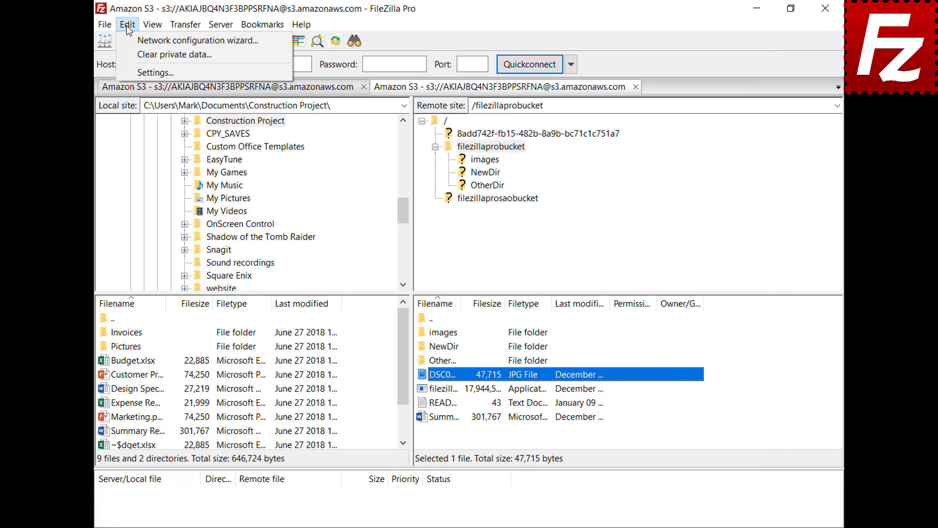
pyautogui.click(136, 72)
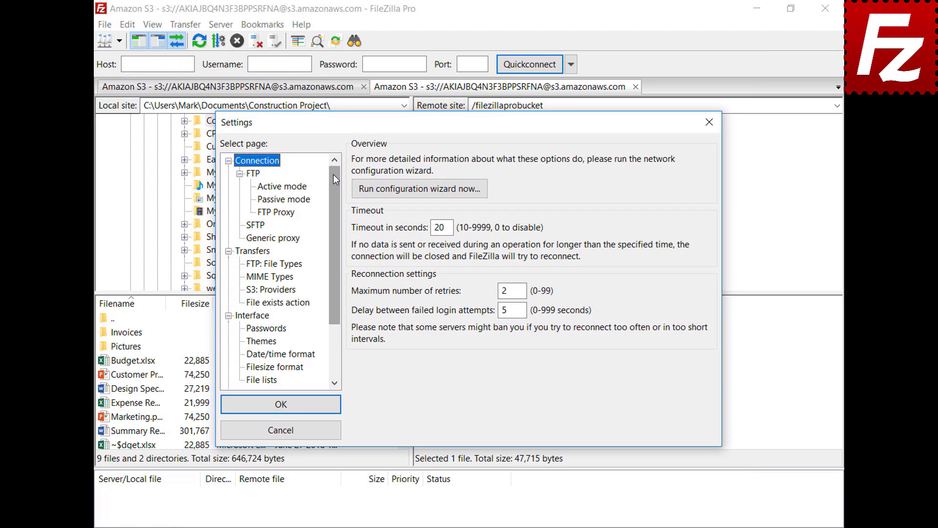
pyautogui.moveTo(334, 174); pyautogui.dragTo(337, 235)
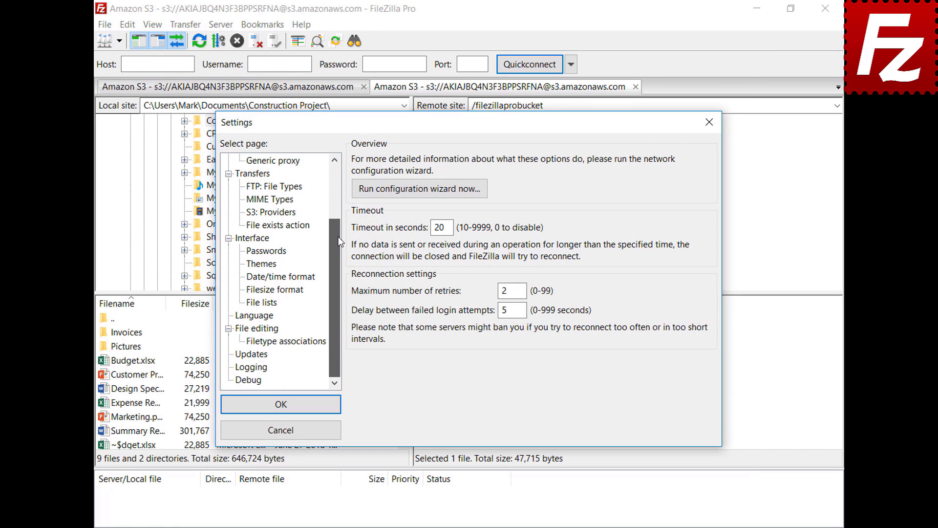
pyautogui.click(243, 333)
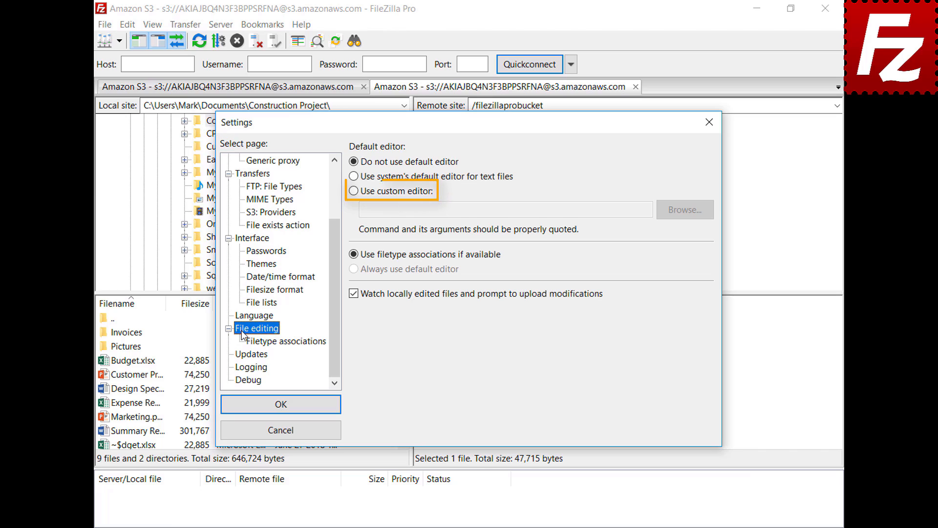
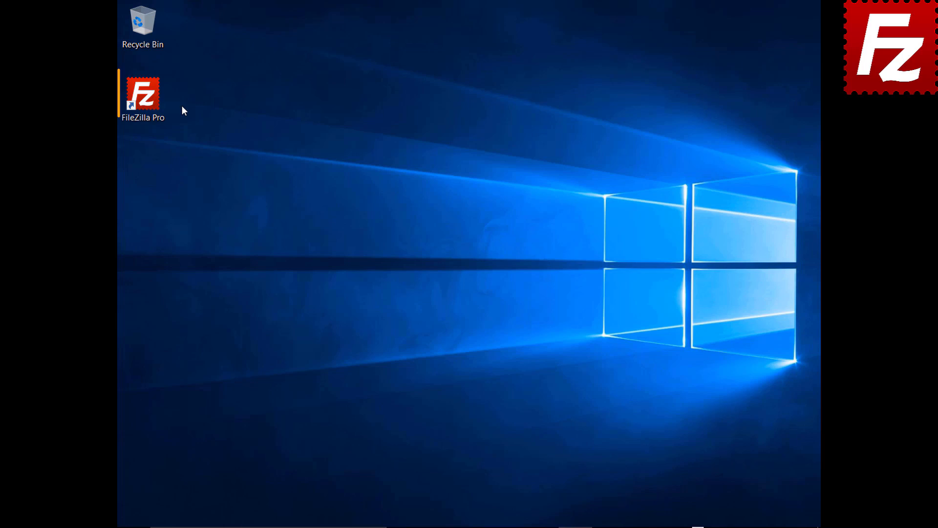
# Launch FileZilla Pro from the desktop and connect to the saved FTP site
pyautogui.doubleClick(150, 101)
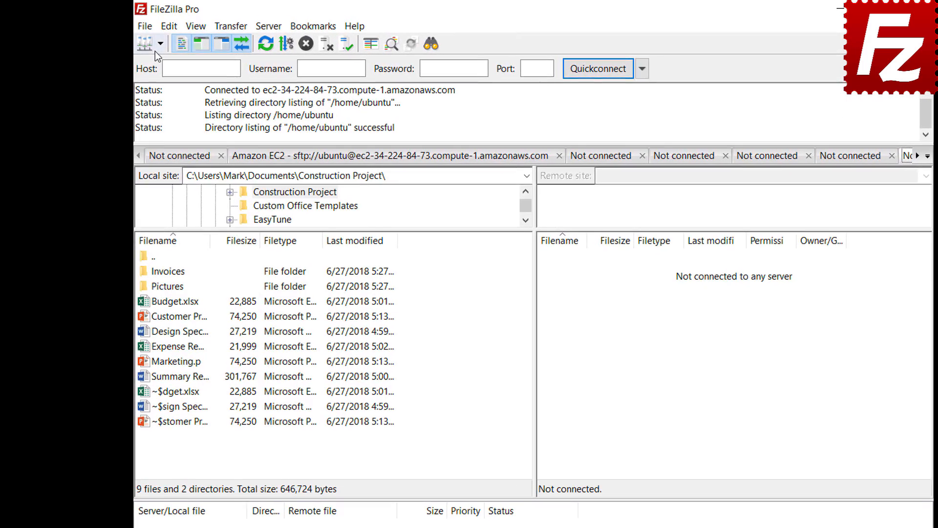
pyautogui.click(141, 38)
pyautogui.click(159, 64)
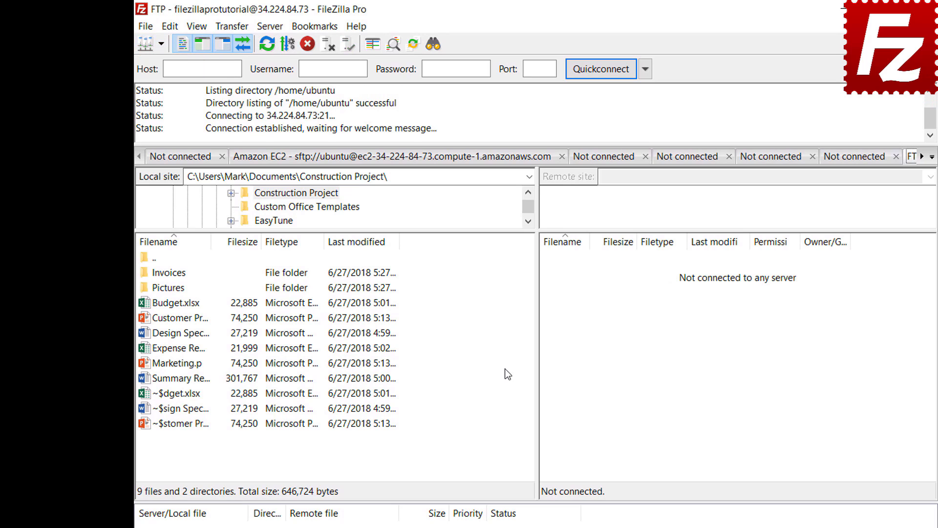
# Start a new site-specific bookmark for the FTP site and name it FTP-Pictures
pyautogui.click(318, 31)
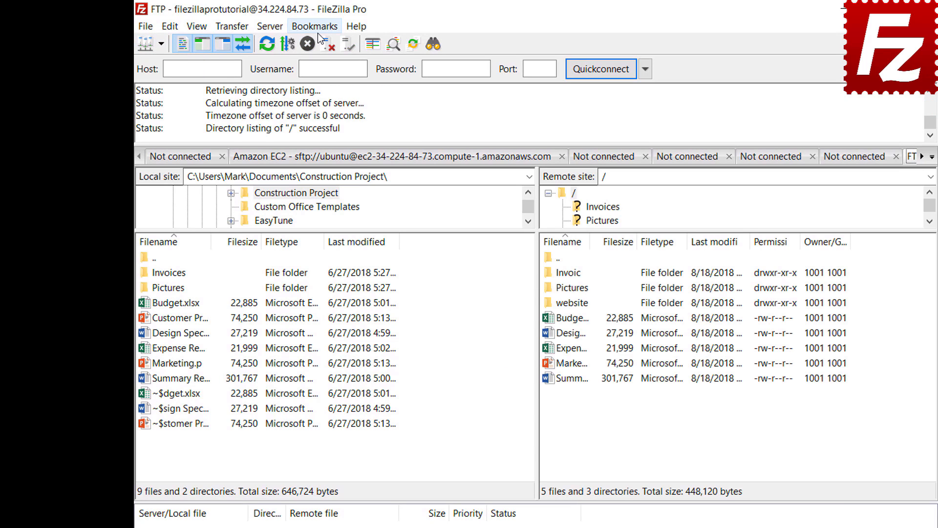
pyautogui.click(319, 45)
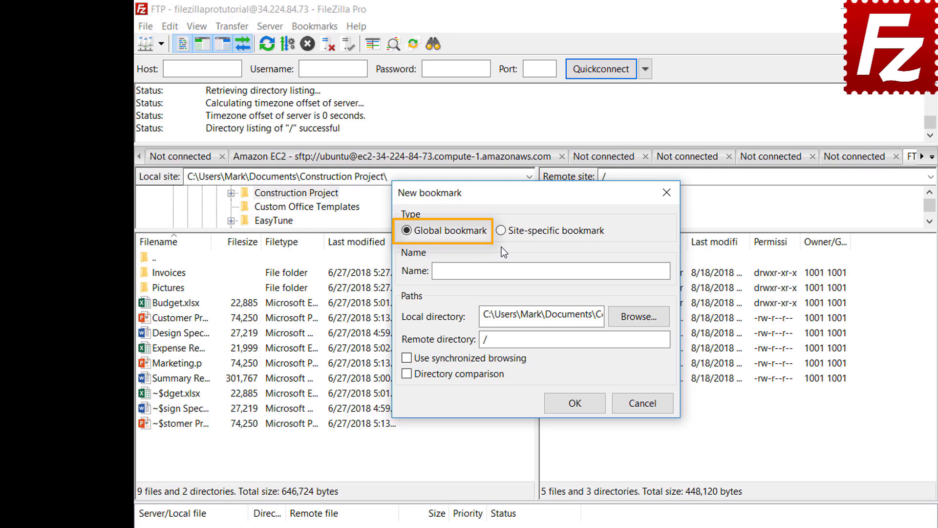
pyautogui.click(501, 232)
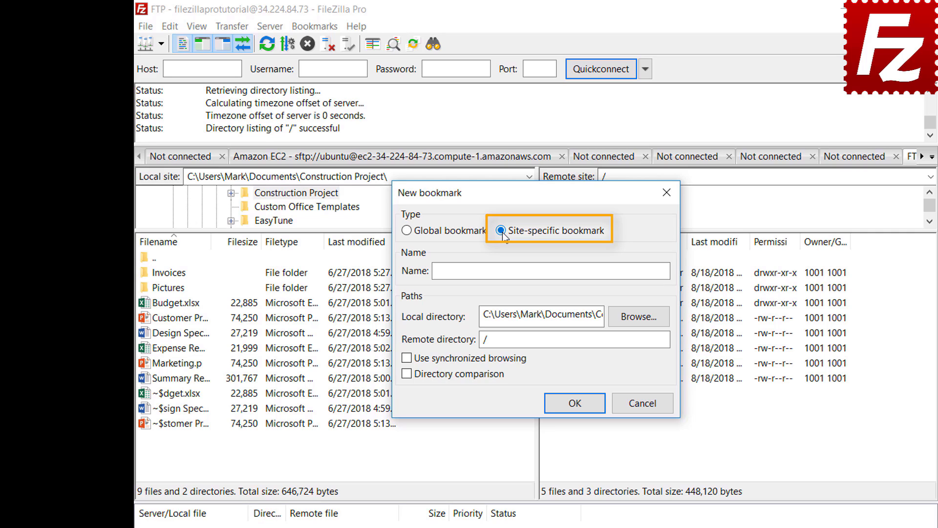
pyautogui.click(621, 269)
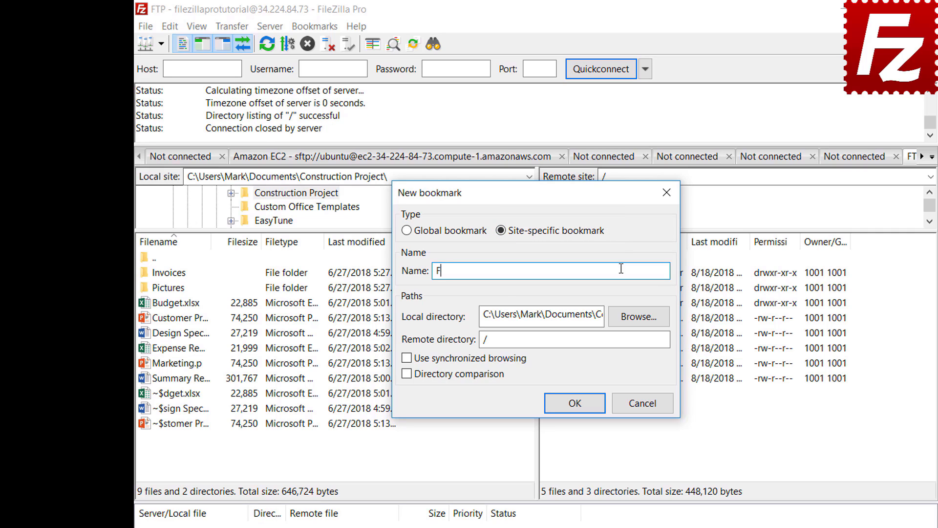
pyautogui.write('FTP-Pictures')
# Set the bookmark's local directory to the Pictures folder in Construction Project and its remote directory to /Pictures, and save the bookmark
pyautogui.click(639, 316)
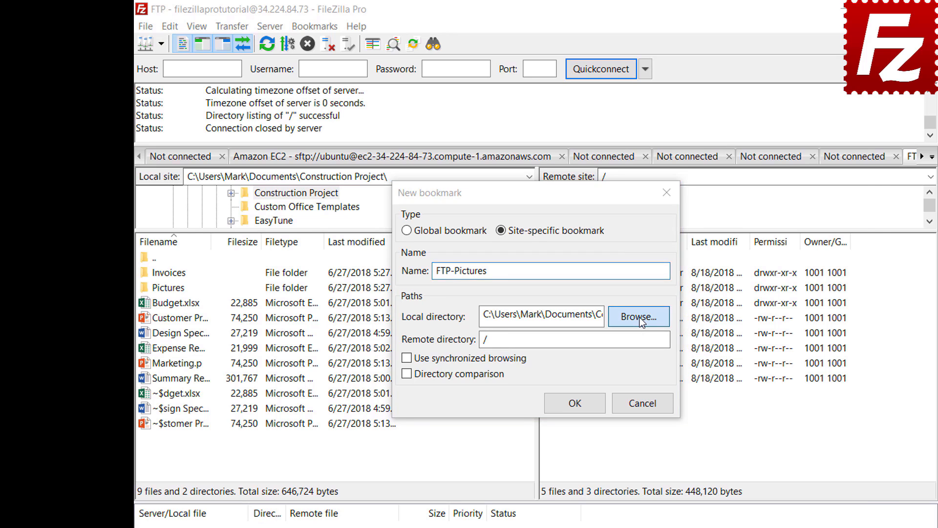
pyautogui.click(573, 305)
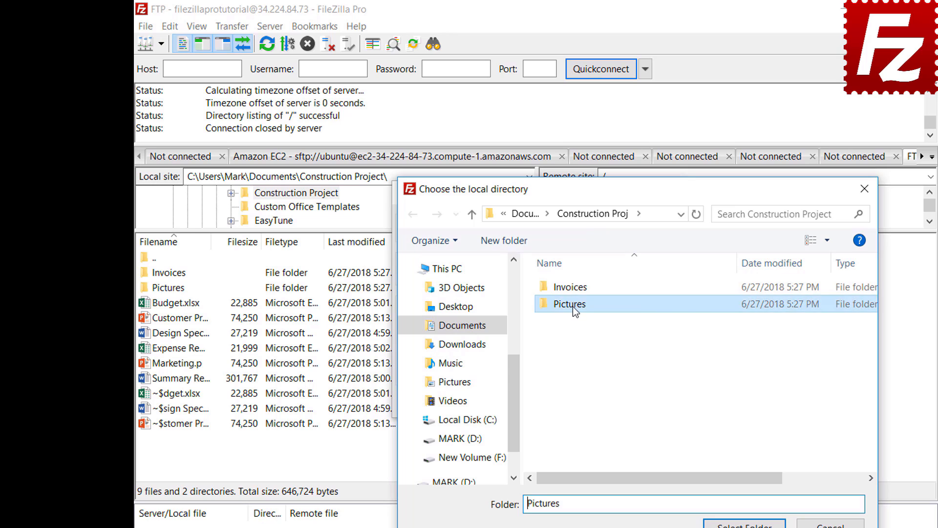
pyautogui.doubleClick(573, 306)
pyautogui.click(745, 525)
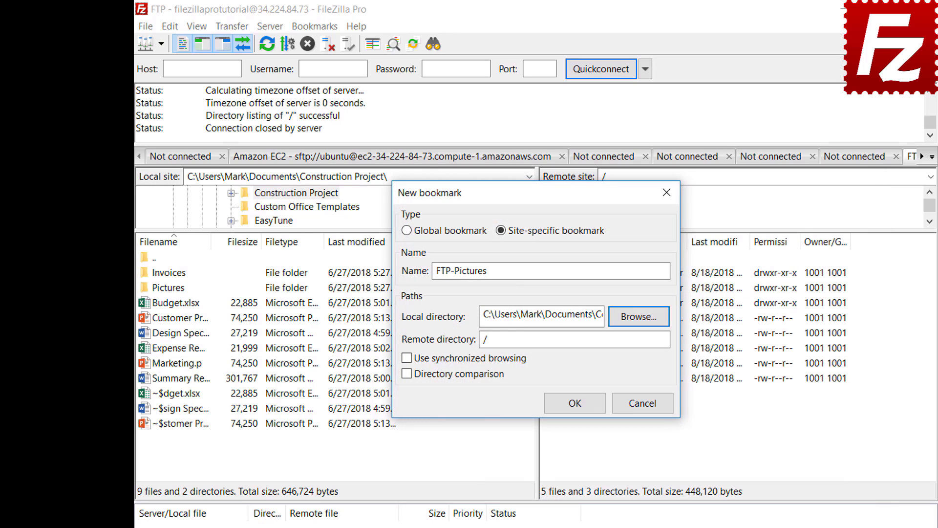
pyautogui.click(641, 339)
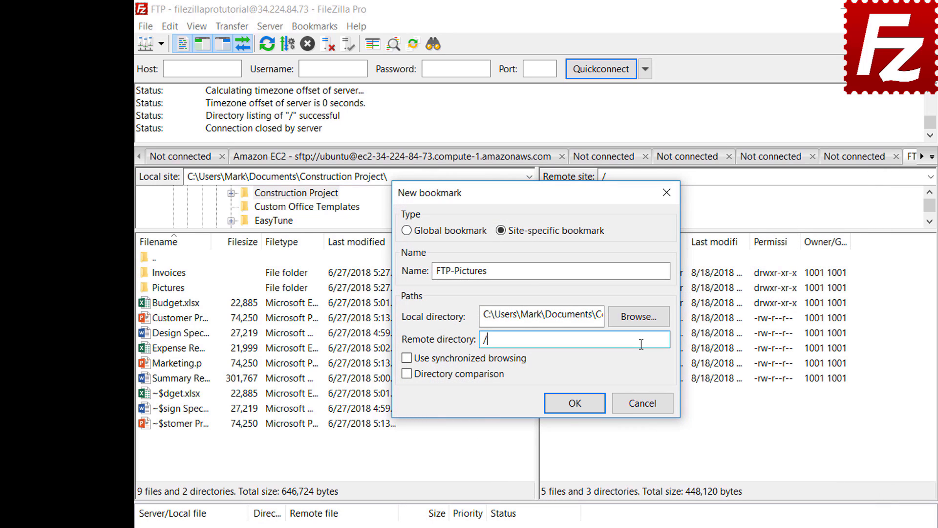
pyautogui.write('Pictures')
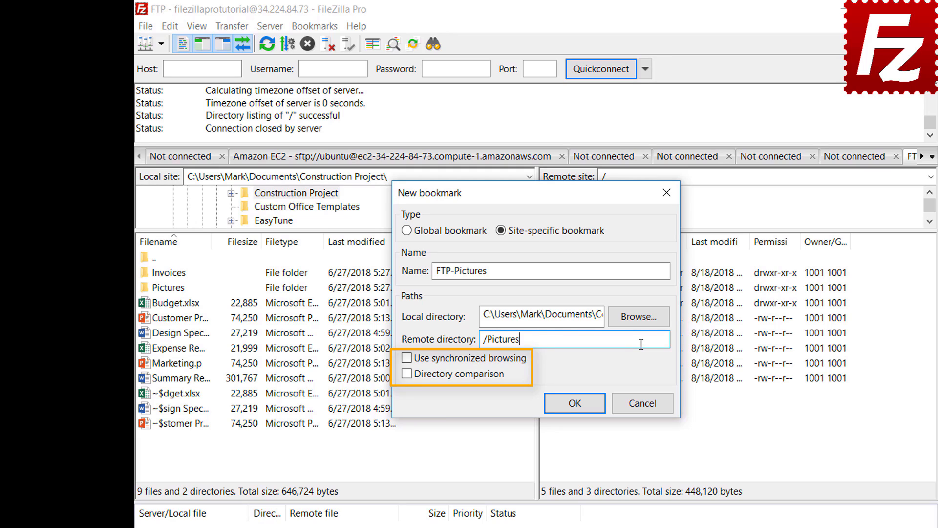
pyautogui.click(584, 409)
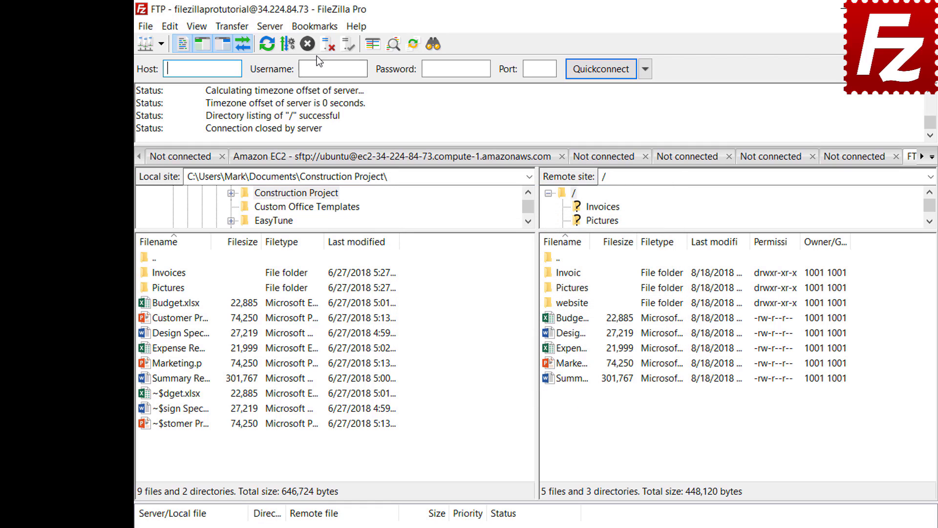
# Go to the FTP-Pictures bookmark on the FTP site and disconnect from the server once its directories are loaded
pyautogui.click(315, 27)
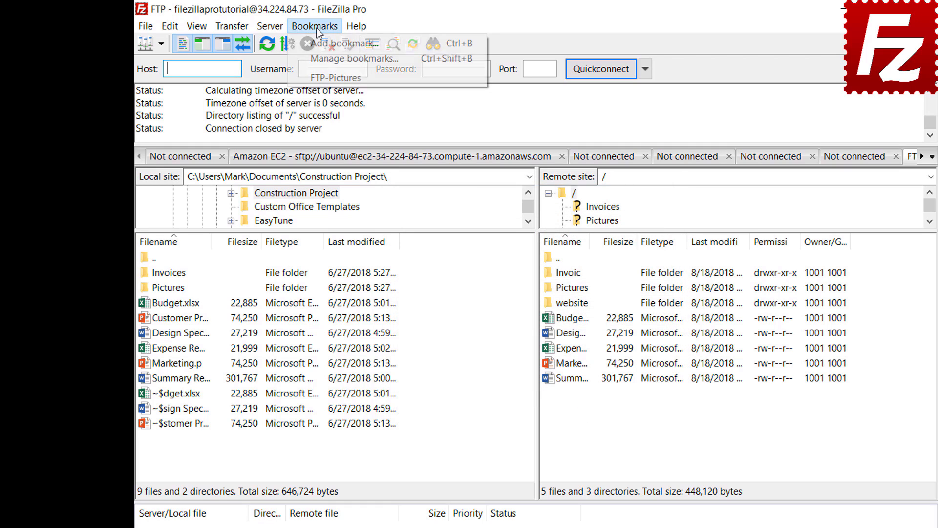
pyautogui.click(316, 78)
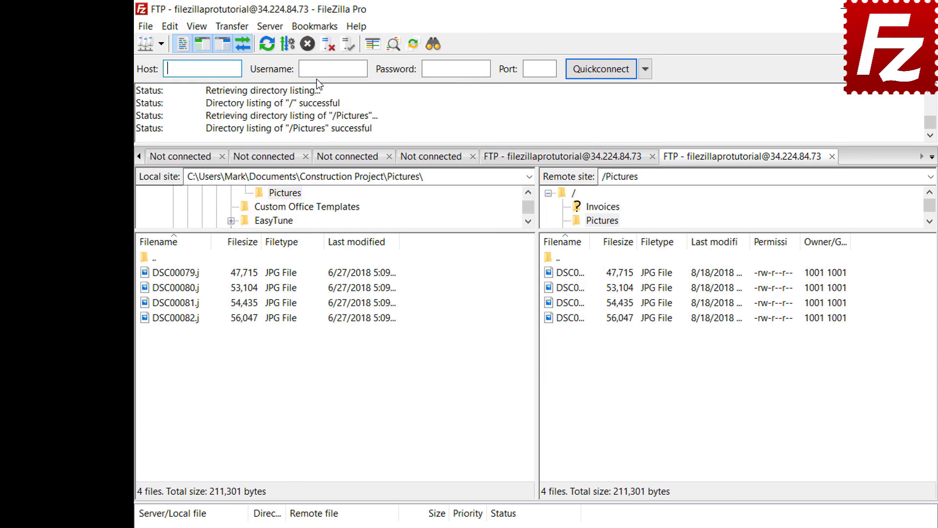
pyautogui.click(327, 47)
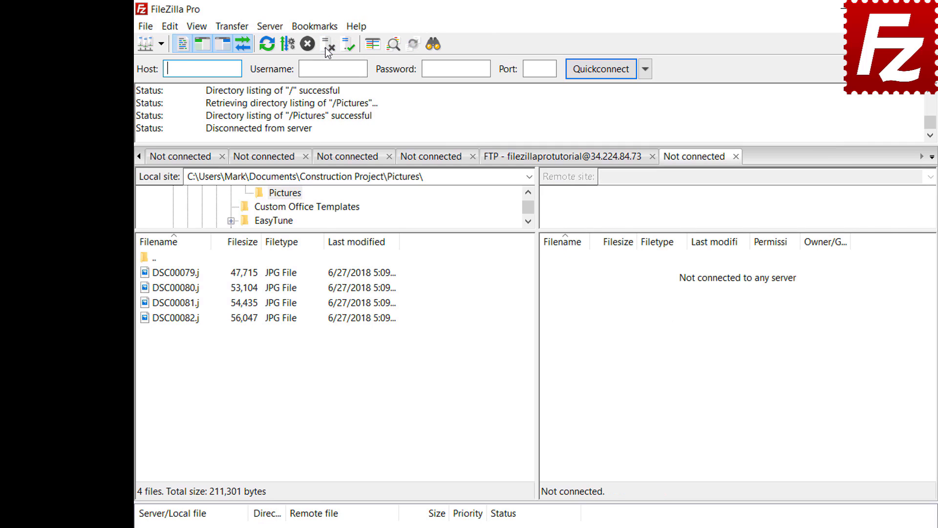
# Connect to the FTP site directly through its FTP-Pictures bookmark in the Site Manager
pyautogui.click(145, 27)
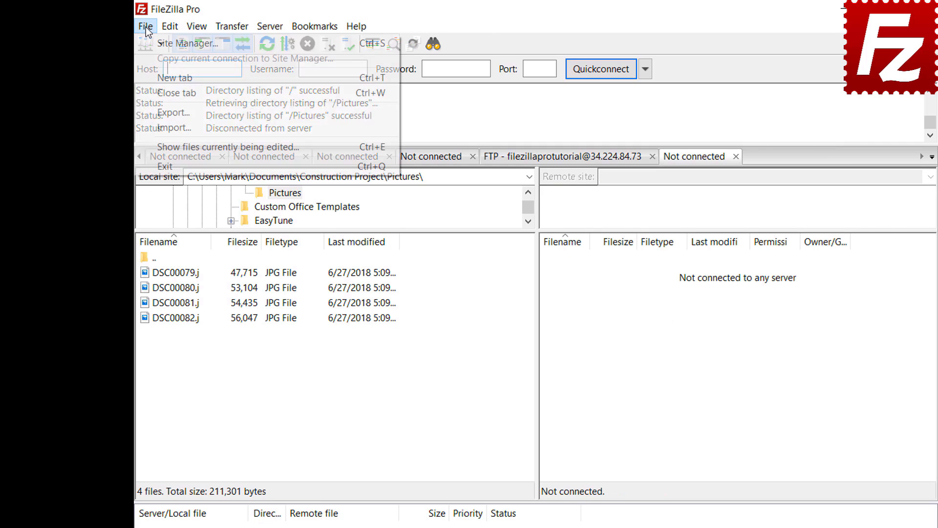
pyautogui.click(151, 43)
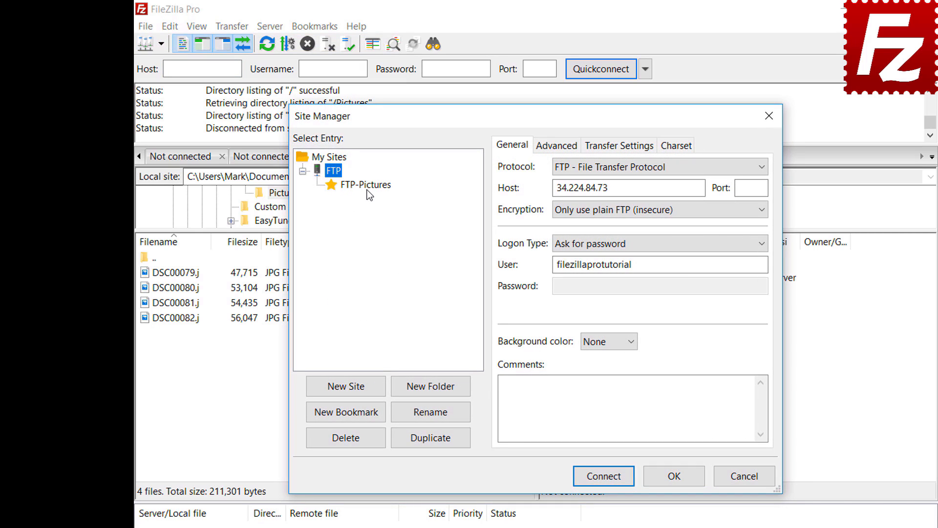
pyautogui.click(367, 186)
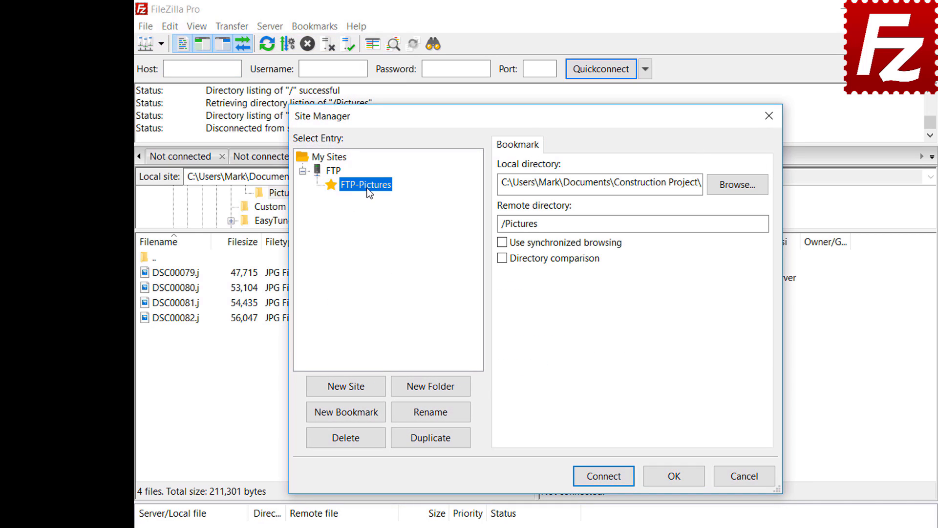
pyautogui.click(611, 478)
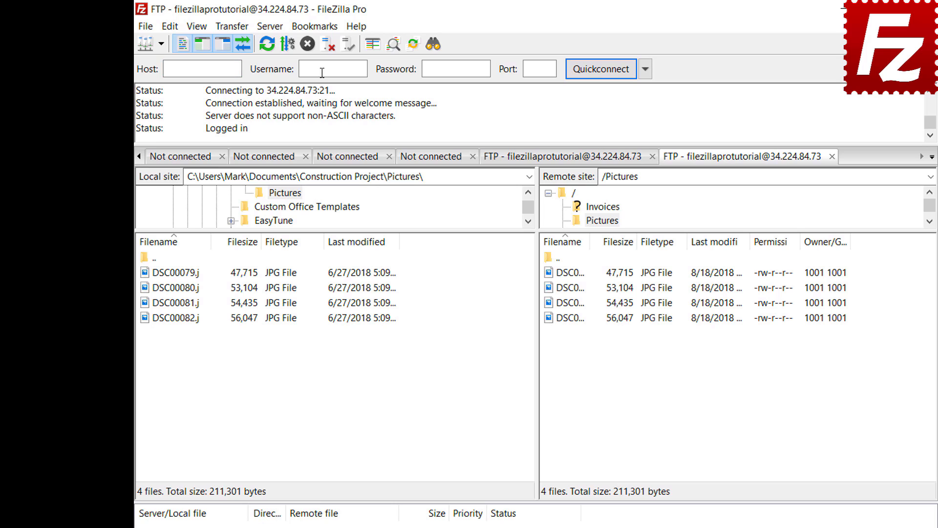
# Open the bookmark manager and inspect the site-specific FTP-Pictures bookmark
pyautogui.click(314, 26)
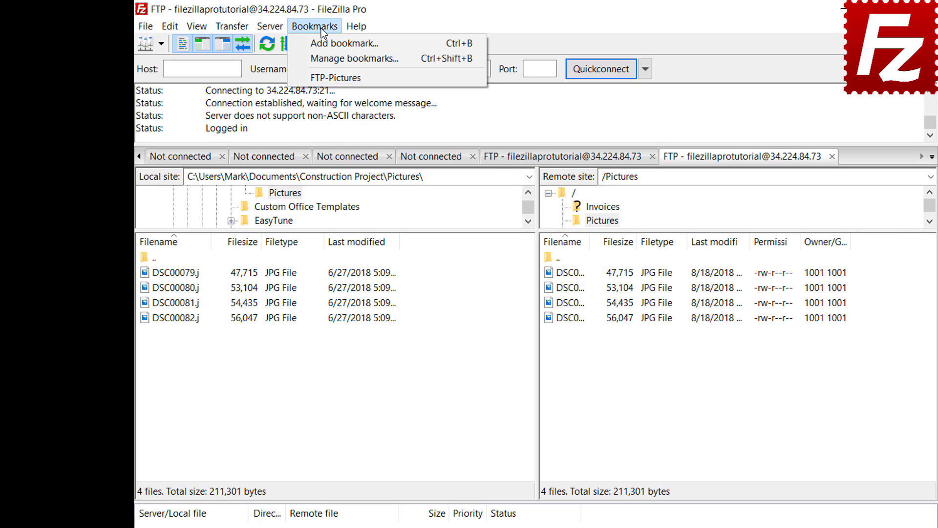
pyautogui.click(323, 56)
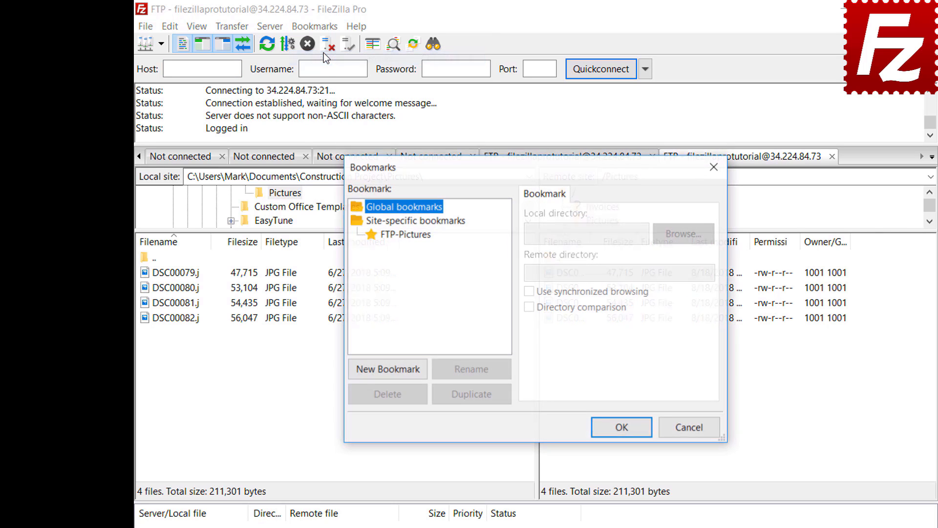
pyautogui.click(409, 234)
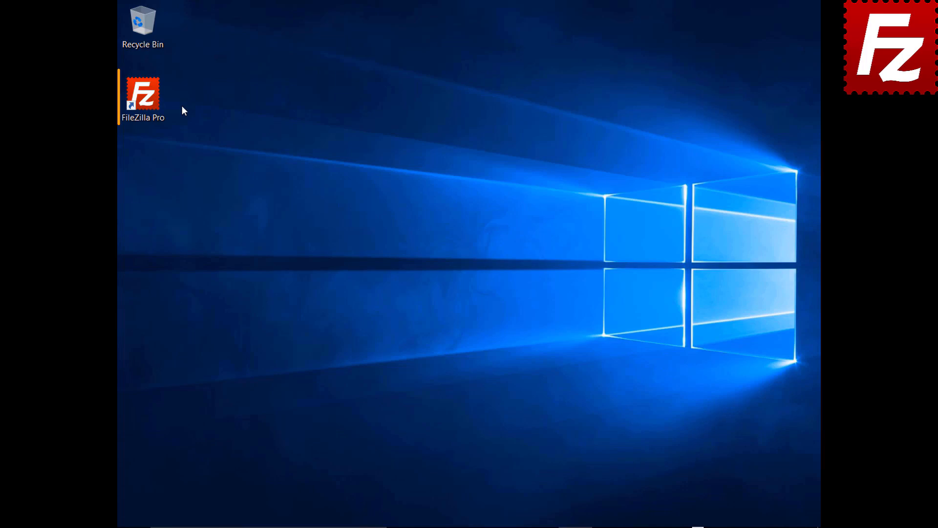
# Launch FileZilla Pro from the desktop and connect to the saved Amazon S3 site
pyautogui.doubleClick(149, 101)
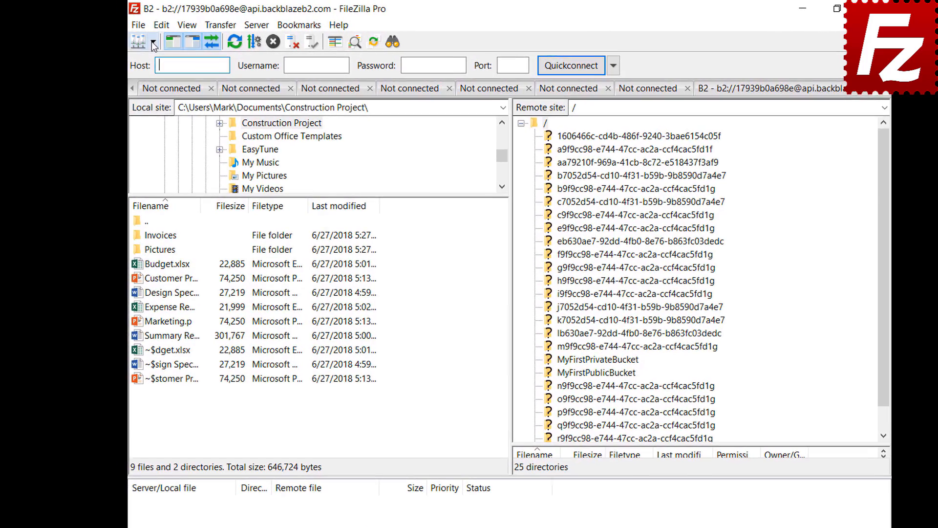
pyautogui.click(153, 42)
pyautogui.click(153, 60)
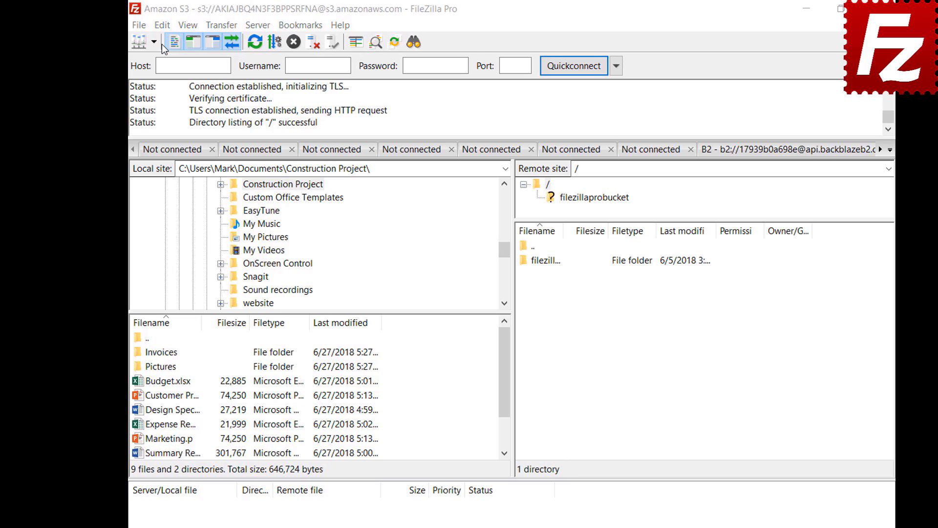
# In the interface settings, set the layout of file and directory panes to Explorer and inspect it behind the dialog
pyautogui.click(162, 26)
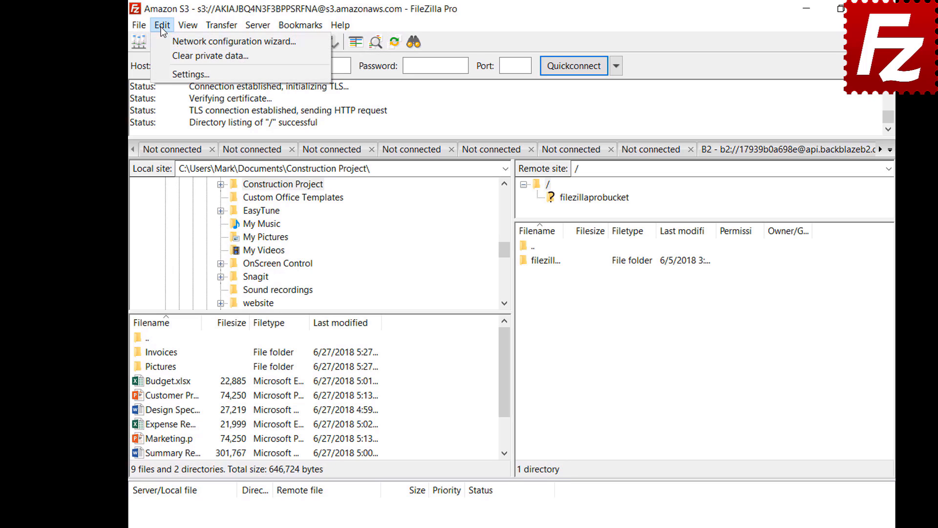
pyautogui.click(164, 76)
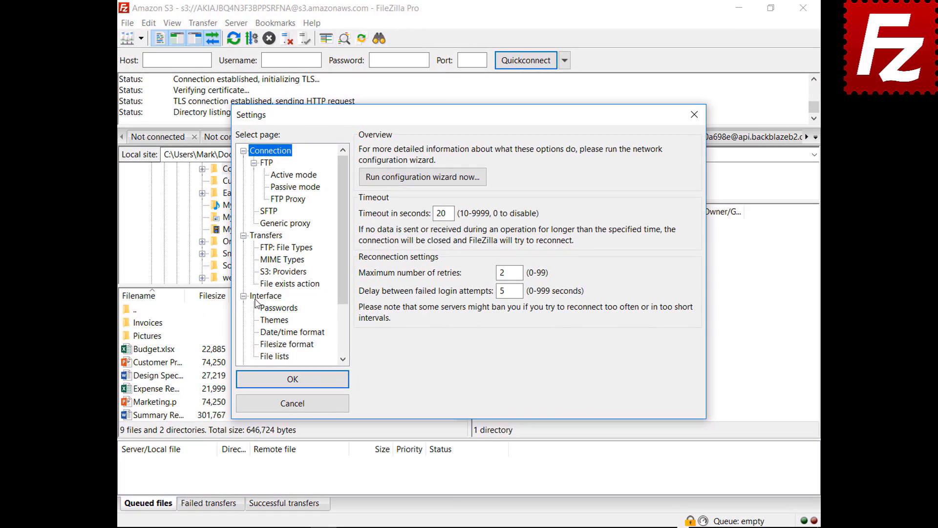
pyautogui.click(277, 320)
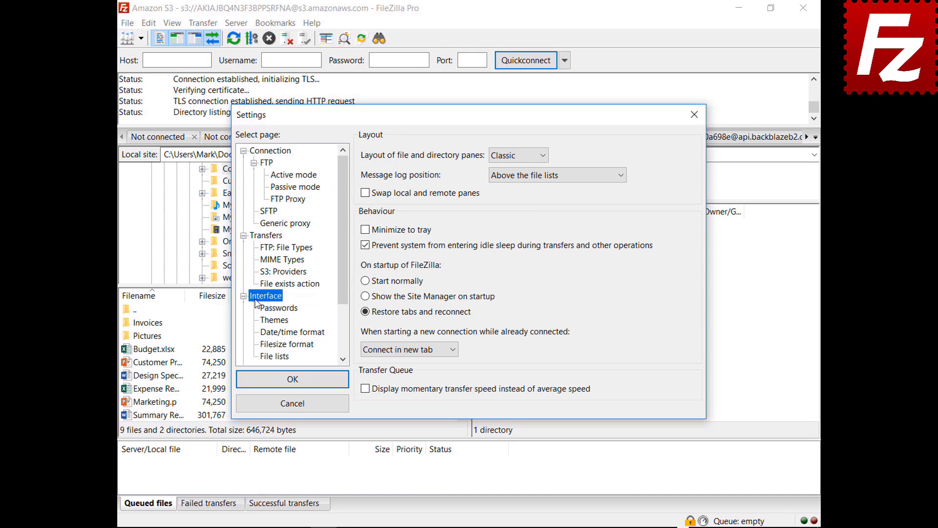
pyautogui.click(517, 156)
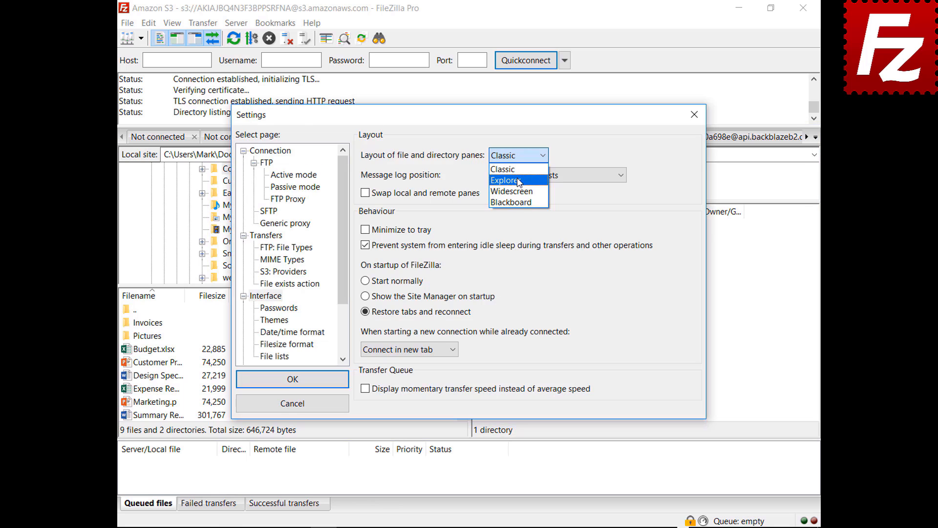
pyautogui.click(518, 177)
pyautogui.moveTo(477, 119); pyautogui.dragTo(484, 527)
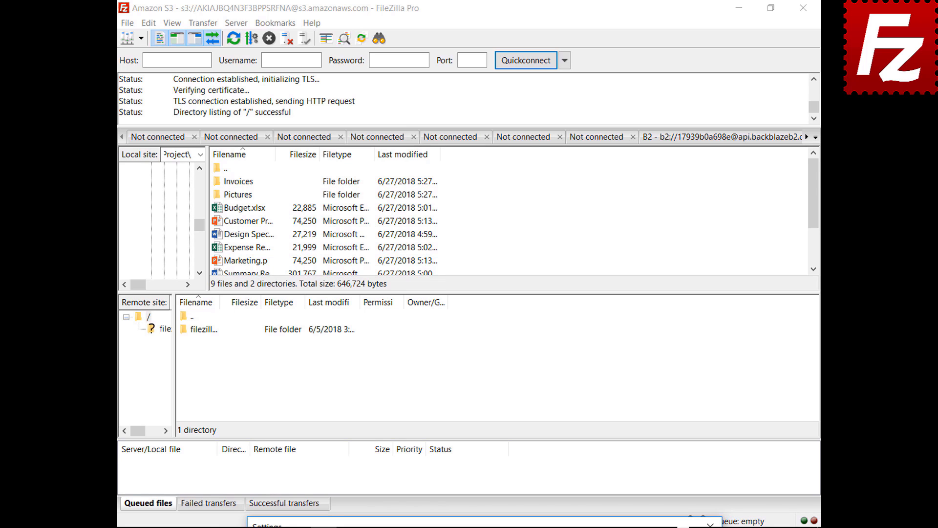
pyautogui.moveTo(484, 527); pyautogui.dragTo(484, 120)
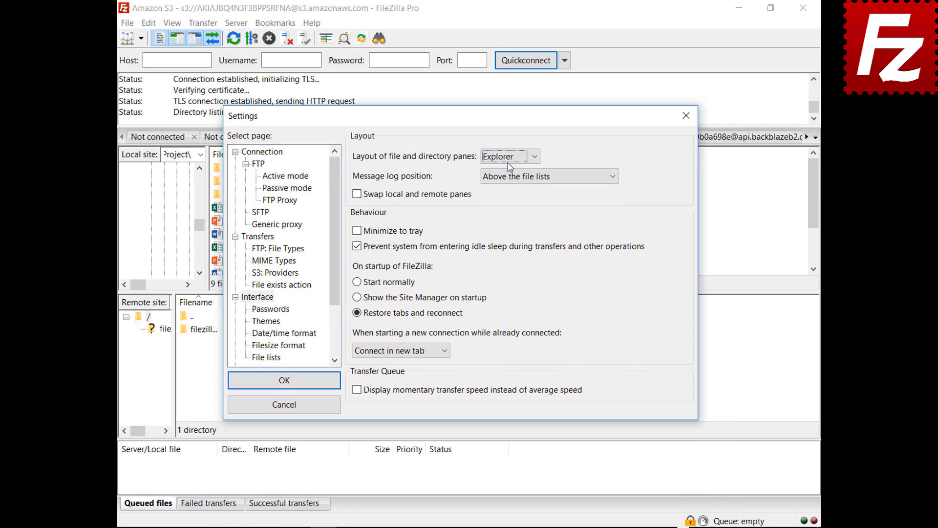
# Switch the layout of file and directory panes to Widescreen
pyautogui.click(509, 157)
pyautogui.click(506, 193)
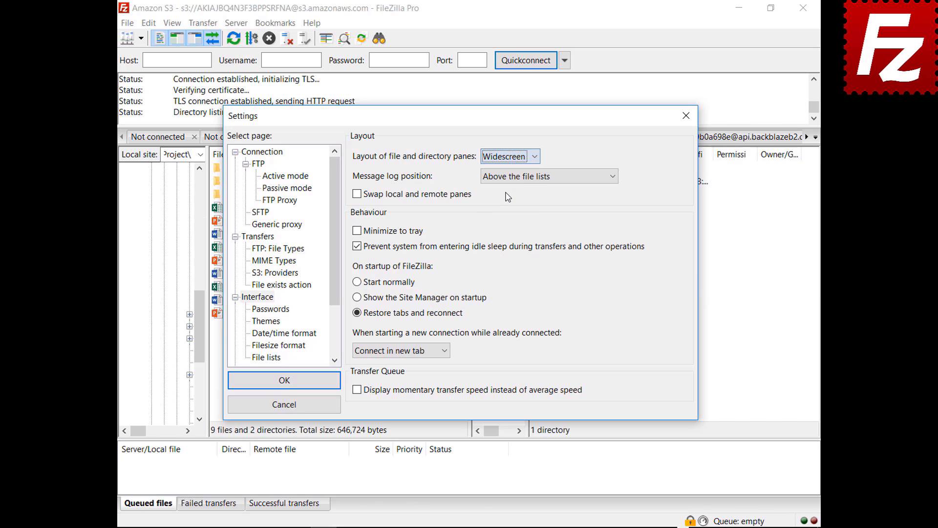
pyautogui.moveTo(476, 125)
pyautogui.mouseDown()
pyautogui.moveTo(499, 527)
pyautogui.moveTo(469, 129)
pyautogui.mouseUp()
# Switch the file and directory pane layout to Blackboard and move the settings dialog aside to inspect it
pyautogui.click(505, 167)
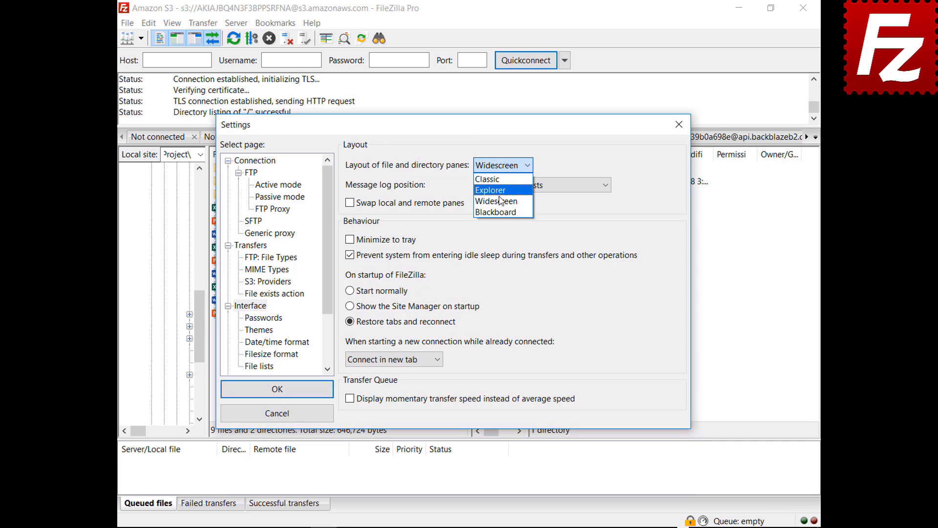
pyautogui.click(500, 213)
pyautogui.moveTo(455, 134); pyautogui.dragTo(457, 527)
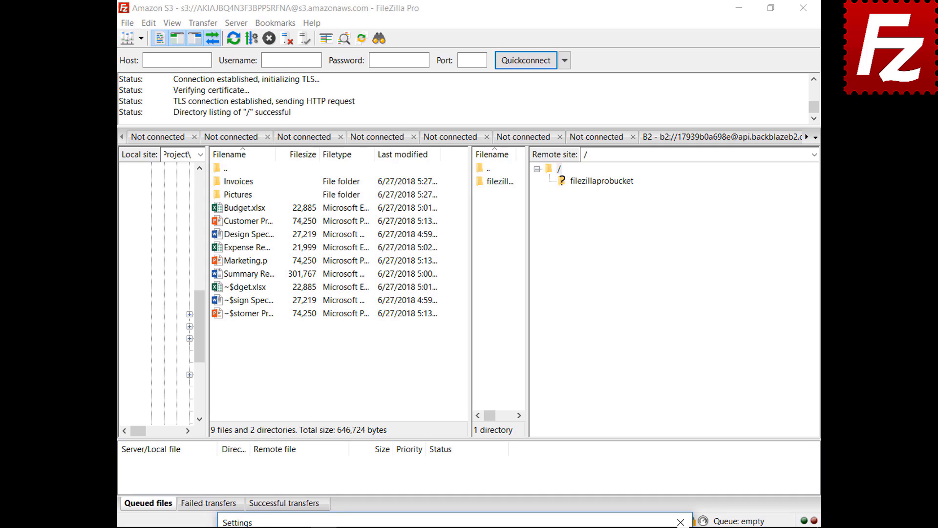
pyautogui.moveTo(457, 522); pyautogui.dragTo(456, 134)
# Return the pane layout to Classic and place the message log next to the transfer queue
pyautogui.click(482, 174)
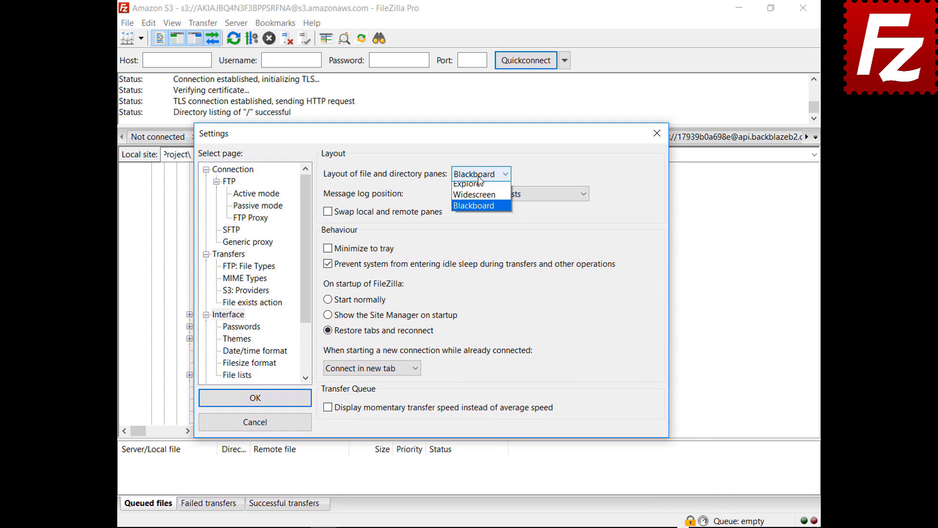
pyautogui.click(478, 189)
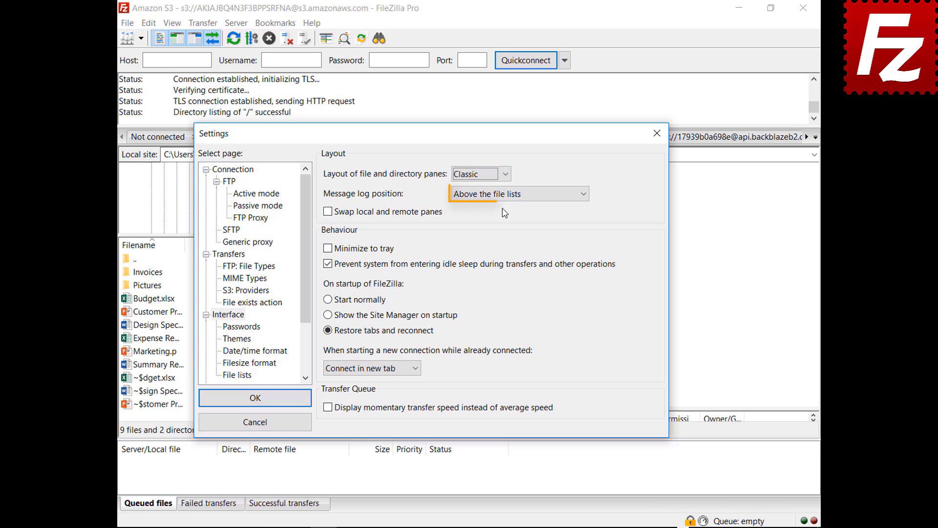
pyautogui.click(504, 195)
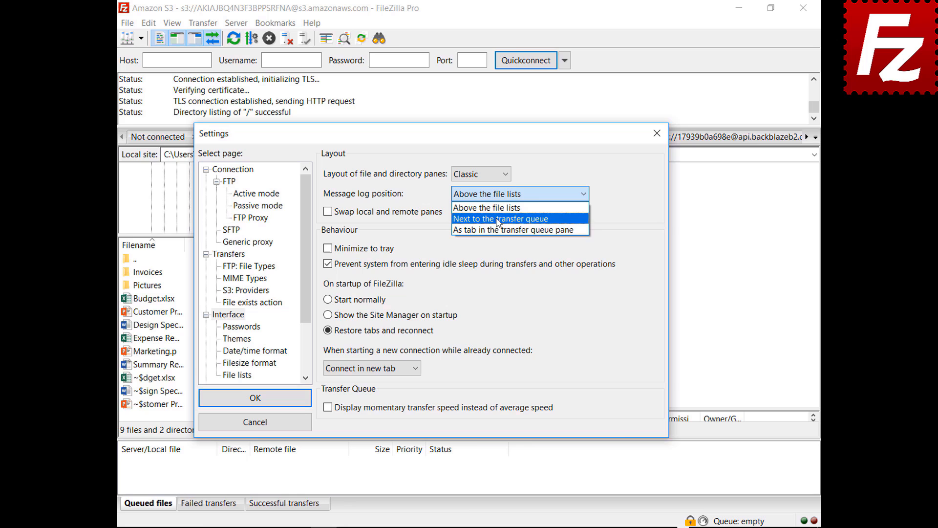
pyautogui.click(498, 219)
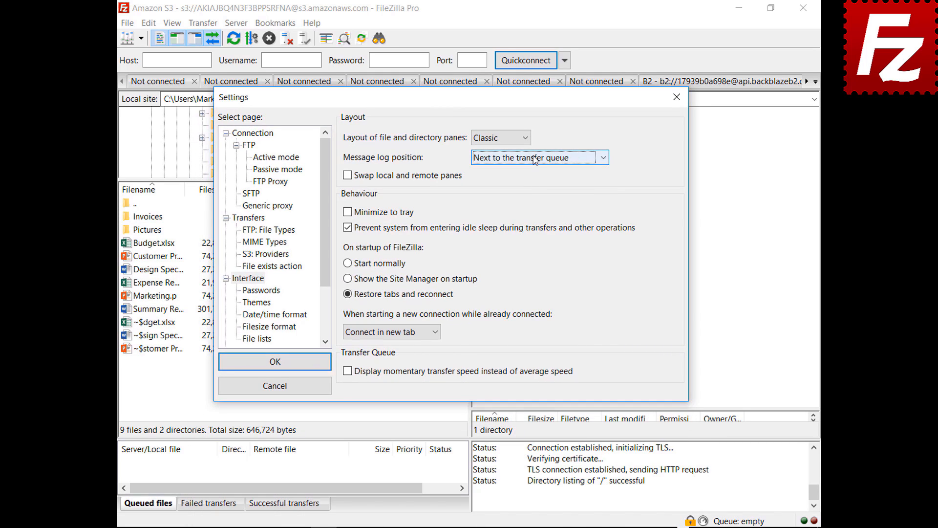
# Show the message log as a tab in the transfer queue pane, enable Minimize to tray, and save the settings
pyautogui.click(536, 157)
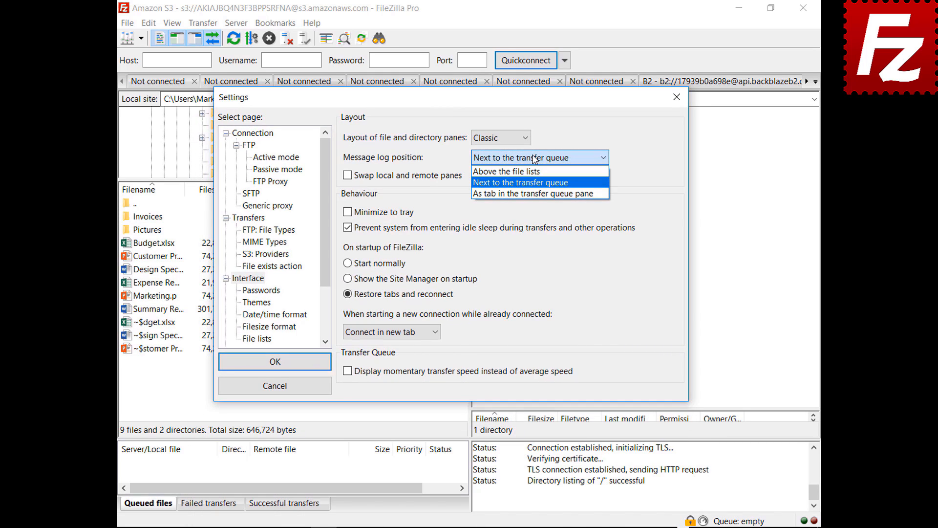
pyautogui.click(530, 194)
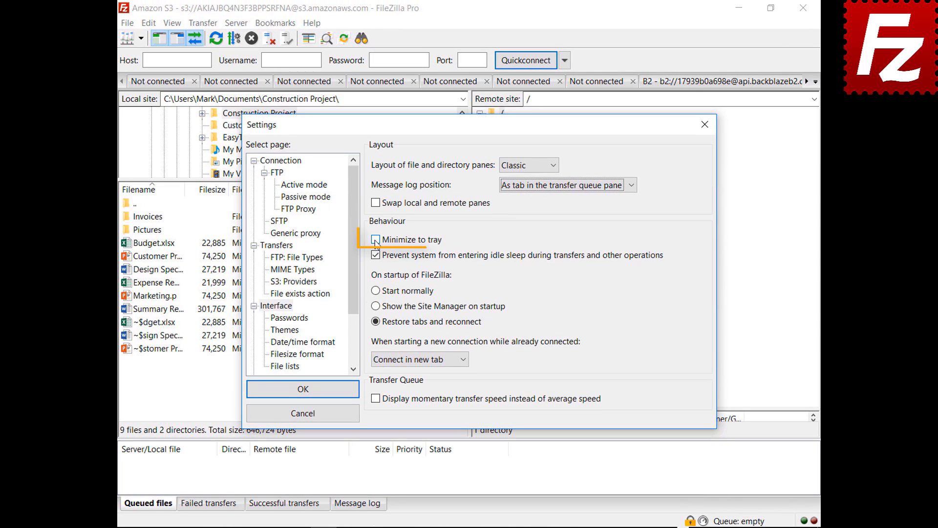
pyautogui.click(376, 241)
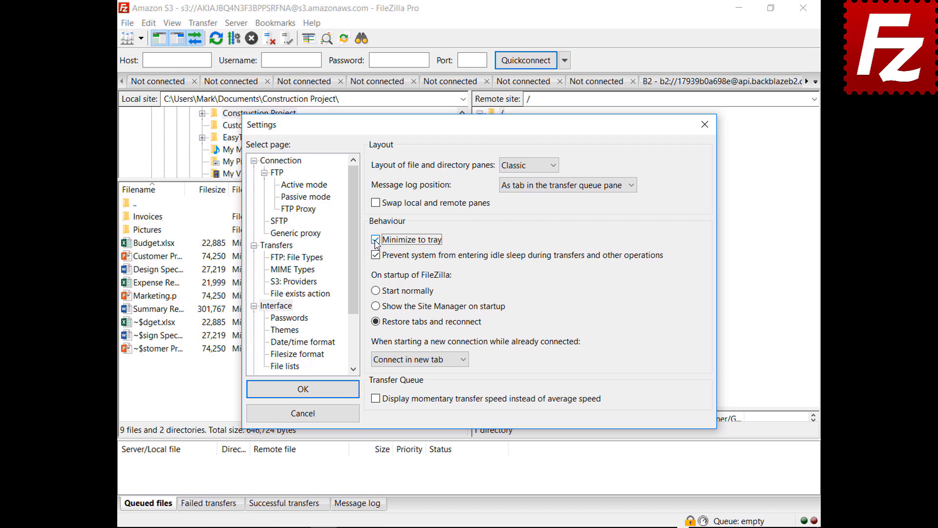
pyautogui.click(302, 391)
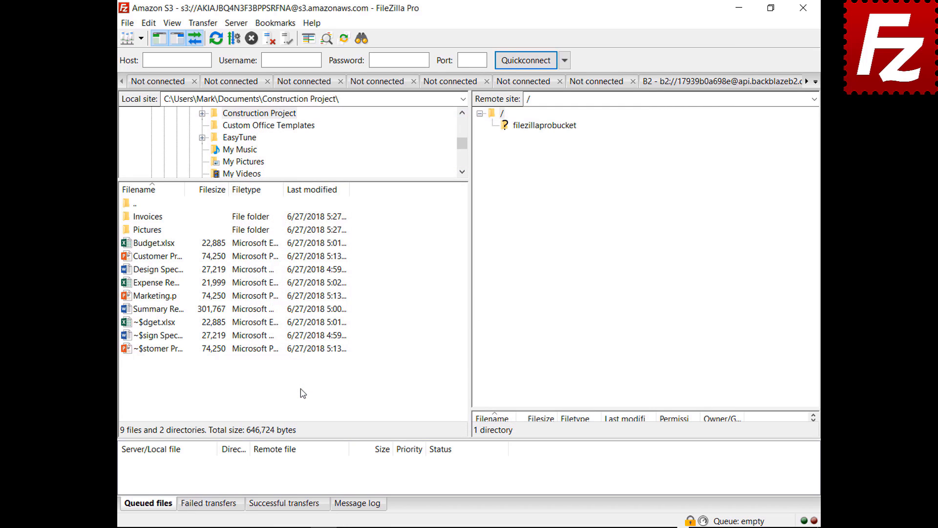
# Minimize FileZilla Pro to the system tray and restore it from there
pyautogui.click(740, 8)
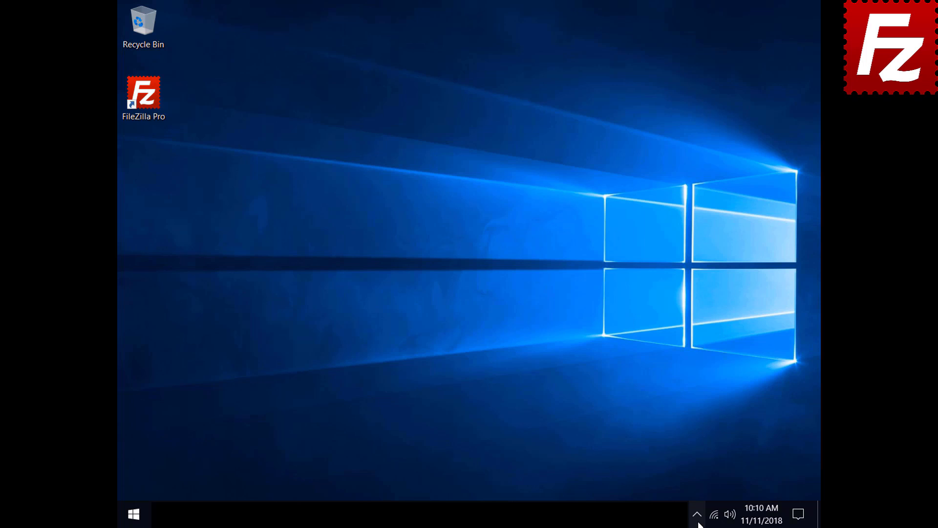
pyautogui.click(697, 515)
pyautogui.click(707, 489)
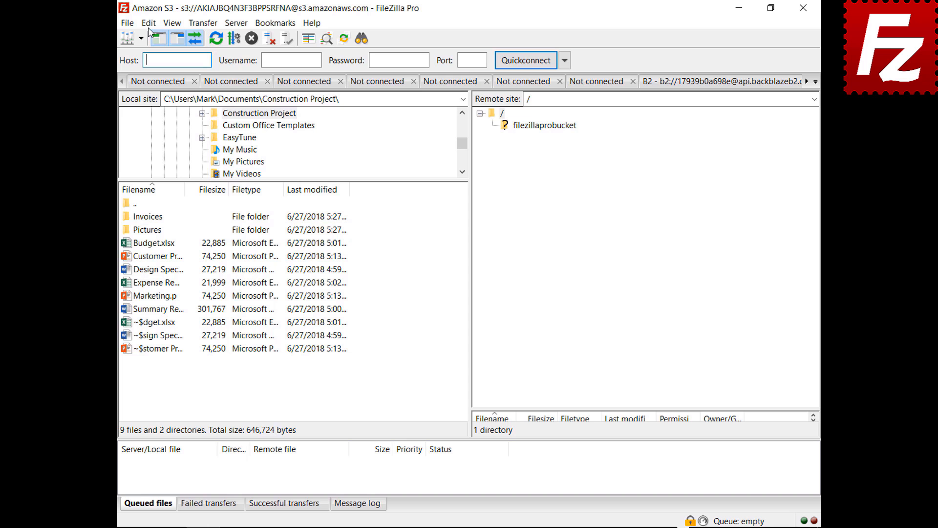
# In the interface settings, choose Connect in new tab for starting a new connection while already connected
pyautogui.click(148, 23)
pyautogui.click(156, 67)
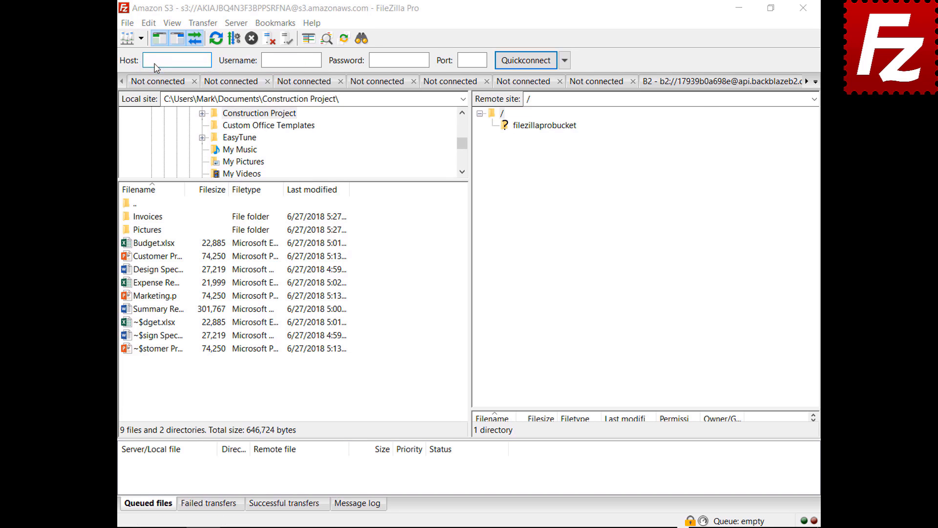
pyautogui.click(257, 297)
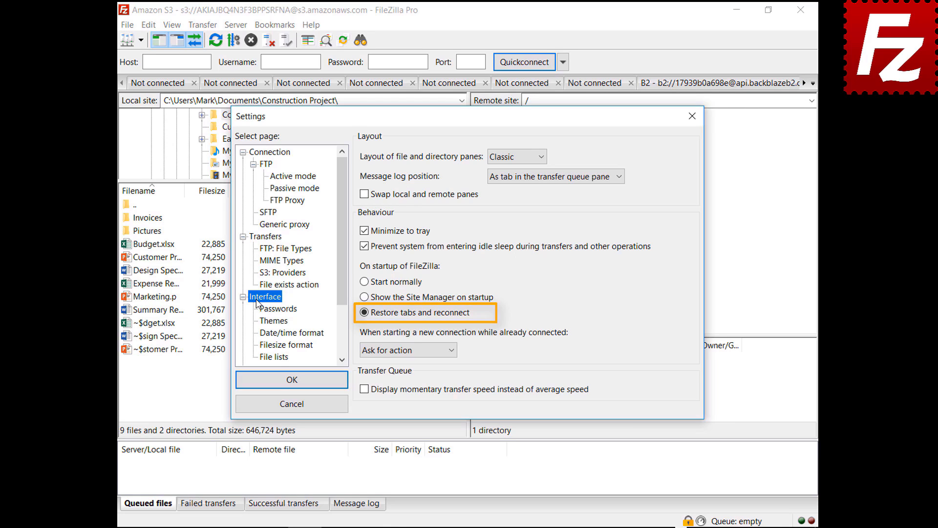
pyautogui.click(404, 351)
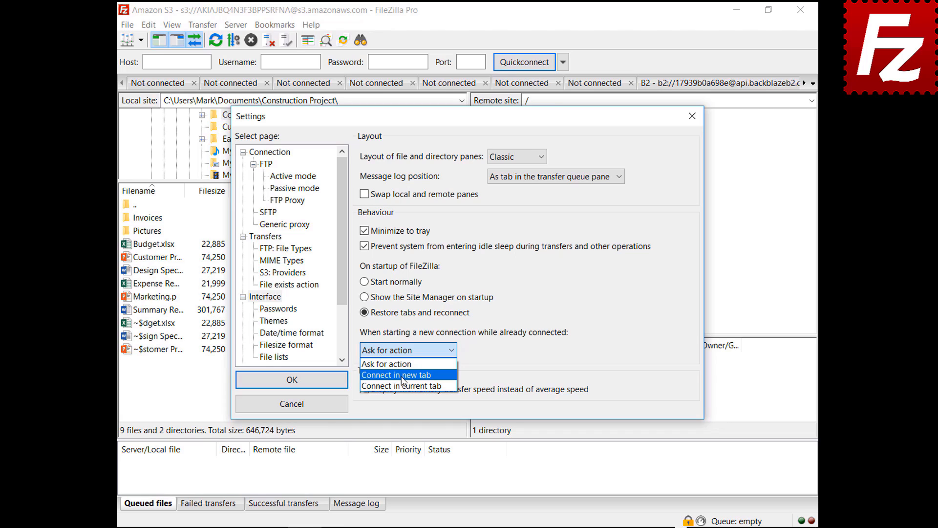
pyautogui.click(404, 375)
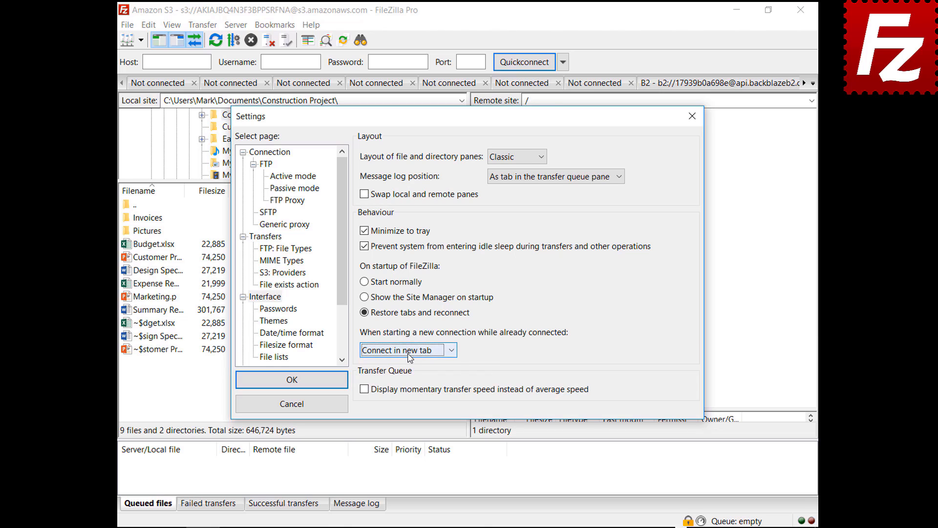
# Change the action for starting a new connection while already connected
pyautogui.click(409, 350)
pyautogui.click(413, 387)
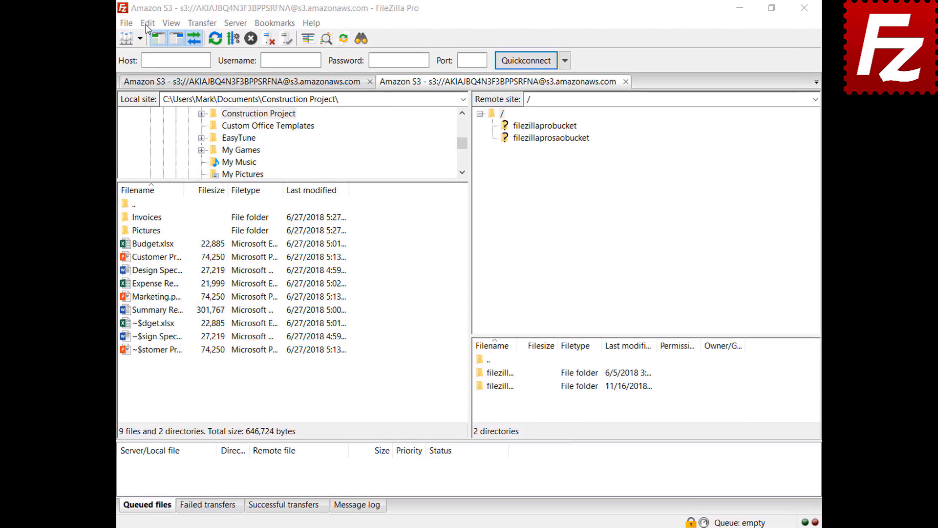
# In the date/time format settings, choose custom date formatting and set it to %B %d %Y
pyautogui.click(148, 25)
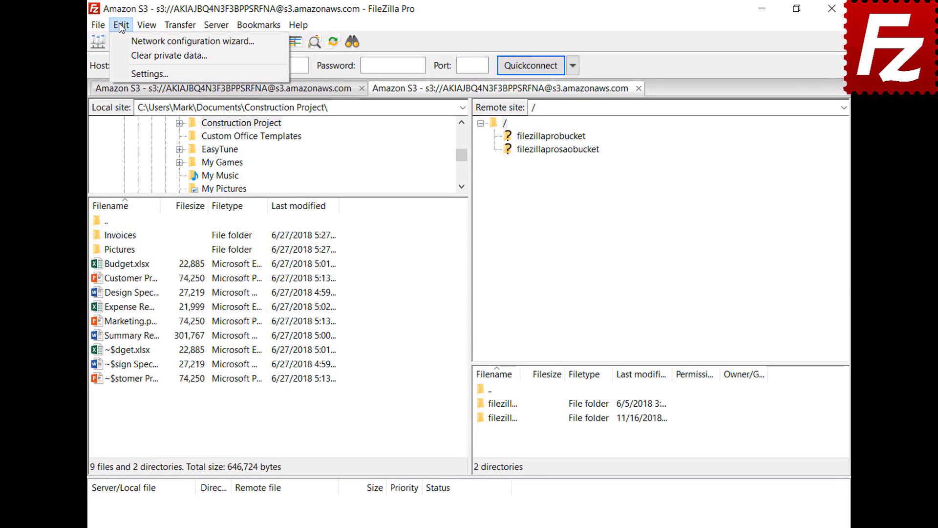
pyautogui.click(126, 76)
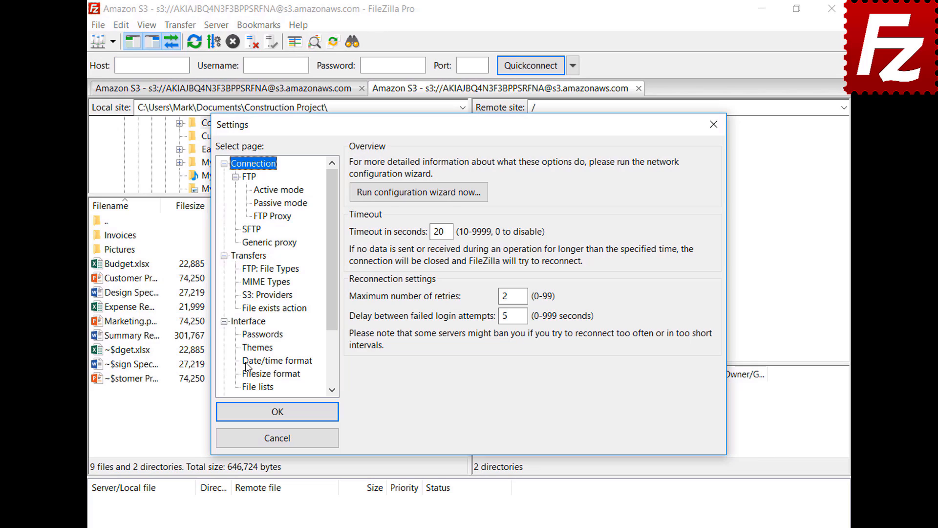
pyautogui.click(246, 362)
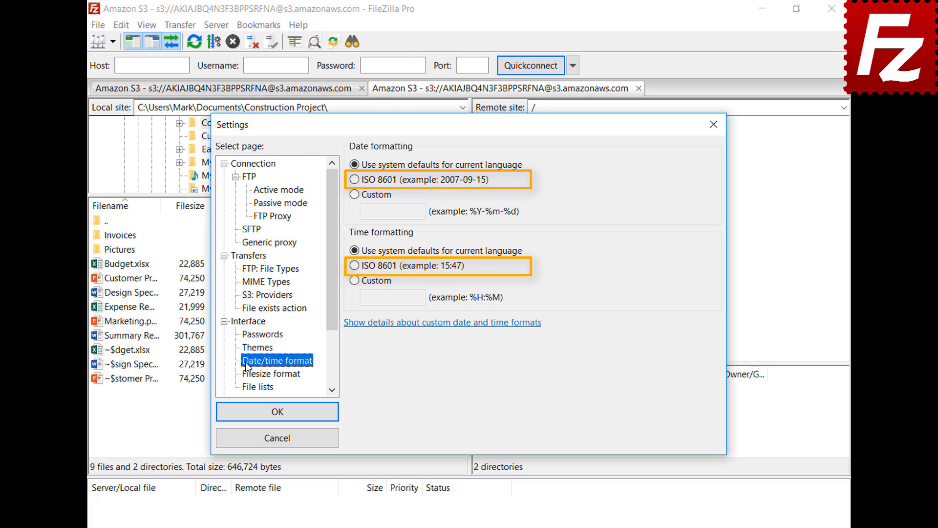
pyautogui.click(355, 196)
pyautogui.click(396, 211)
pyautogui.write('%B %d %Y')
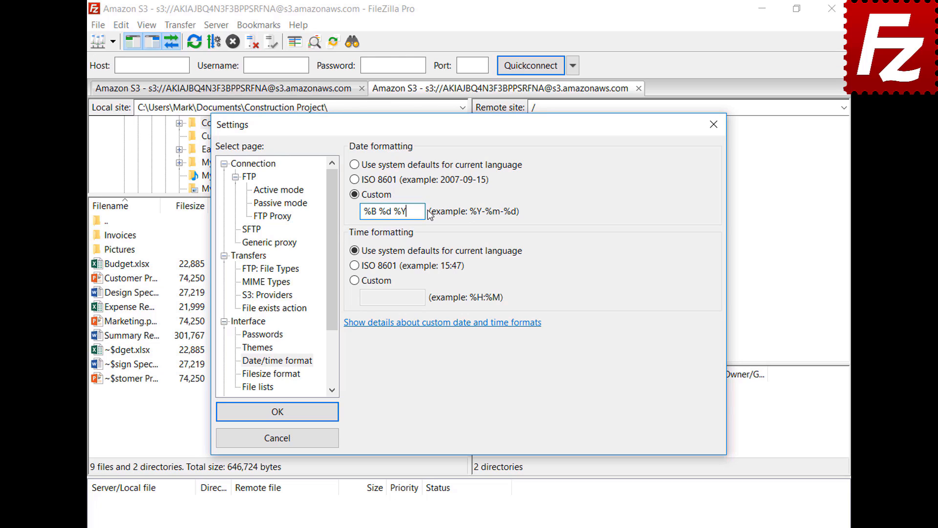
# Set custom time formatting to %H:%M:%S and save the settings
pyautogui.click(355, 280)
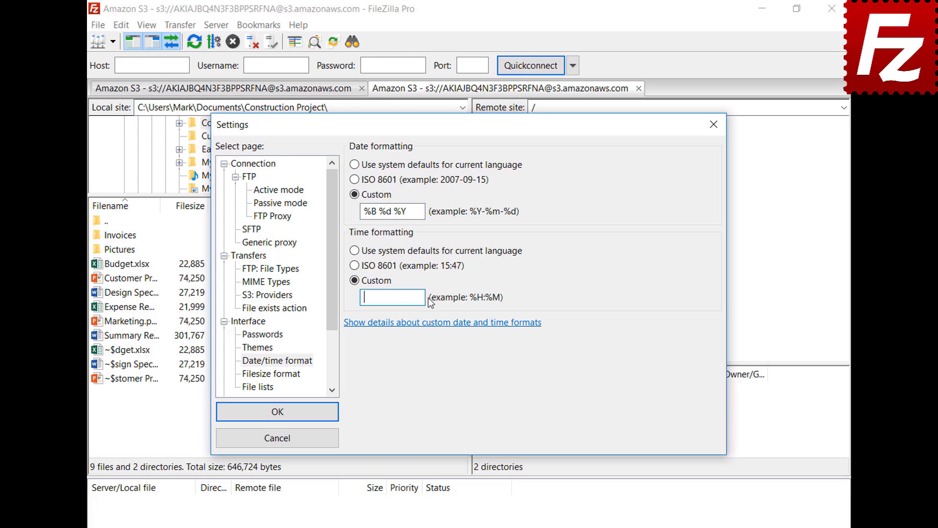
pyautogui.write('%H:%M:%S')
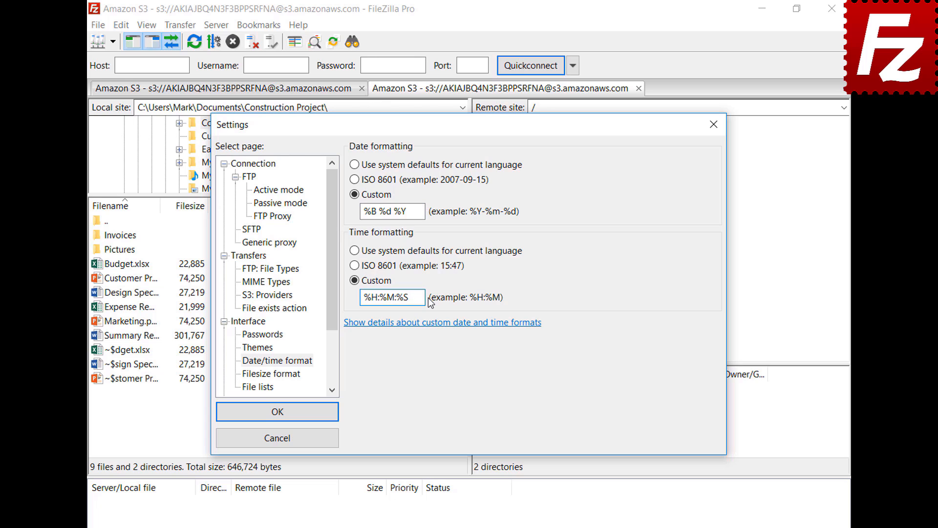
pyautogui.click(277, 412)
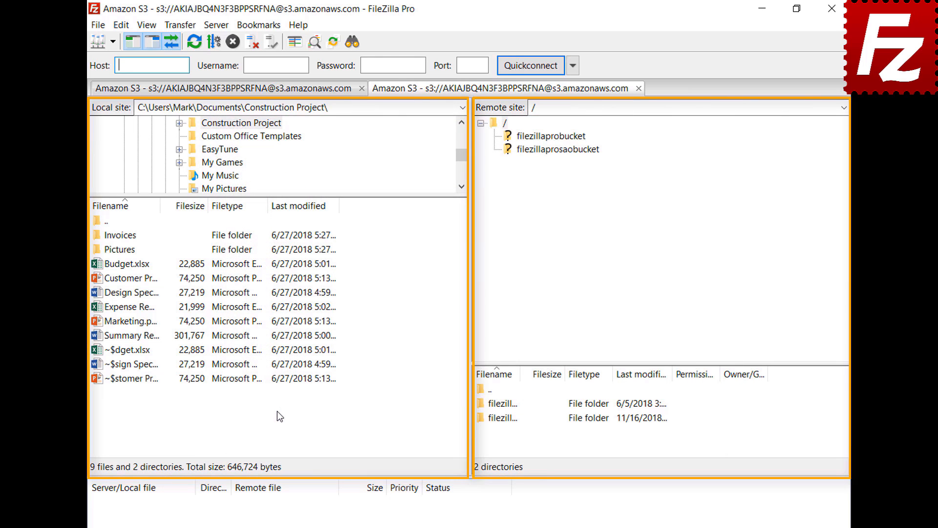
# Open the filesize format settings, switch the thousands separator off, and switch it back on
pyautogui.click(122, 26)
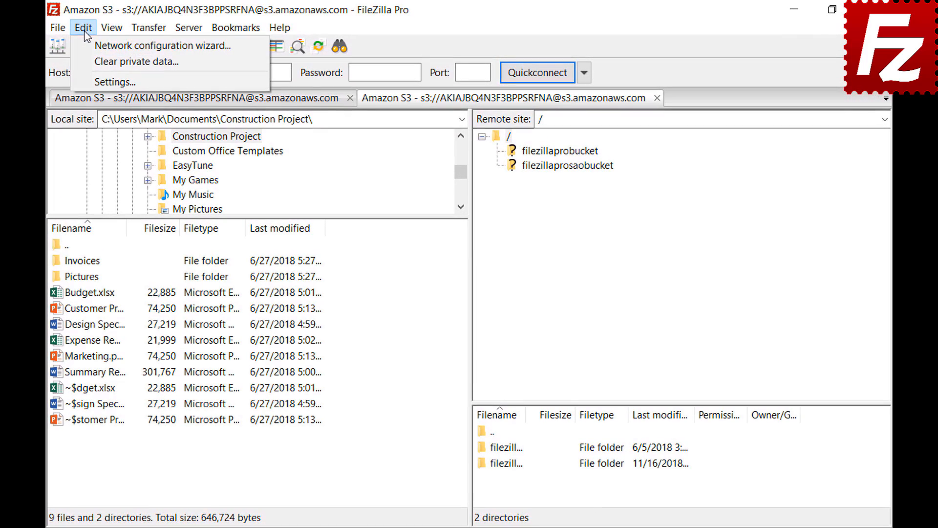
pyautogui.click(90, 77)
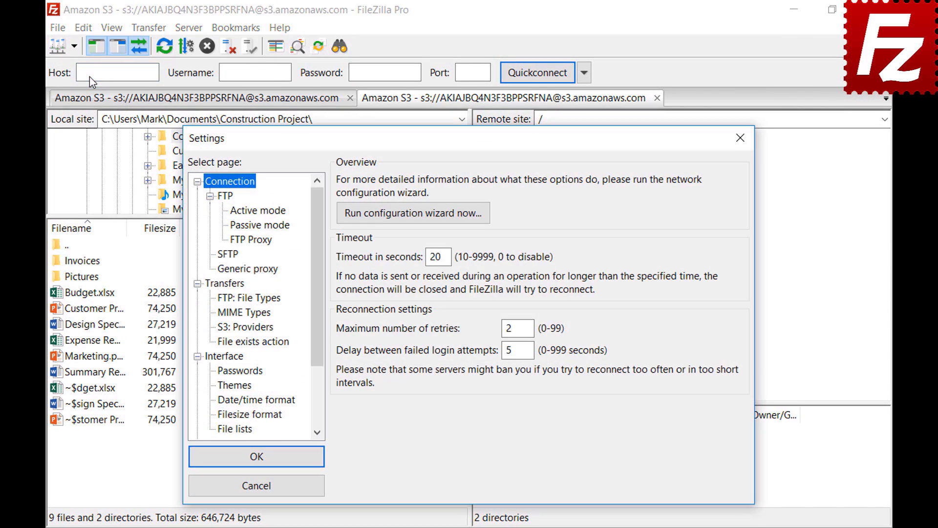
pyautogui.click(222, 419)
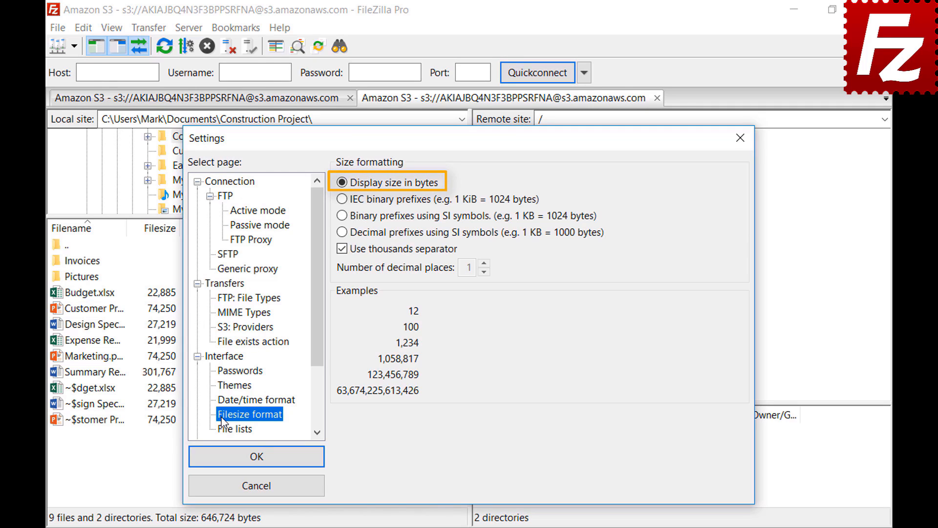
pyautogui.click(342, 250)
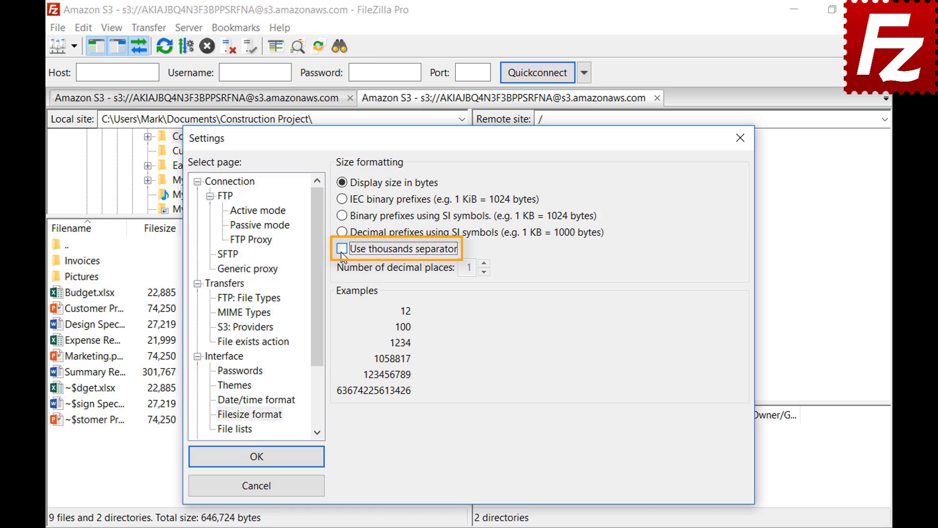
pyautogui.click(342, 249)
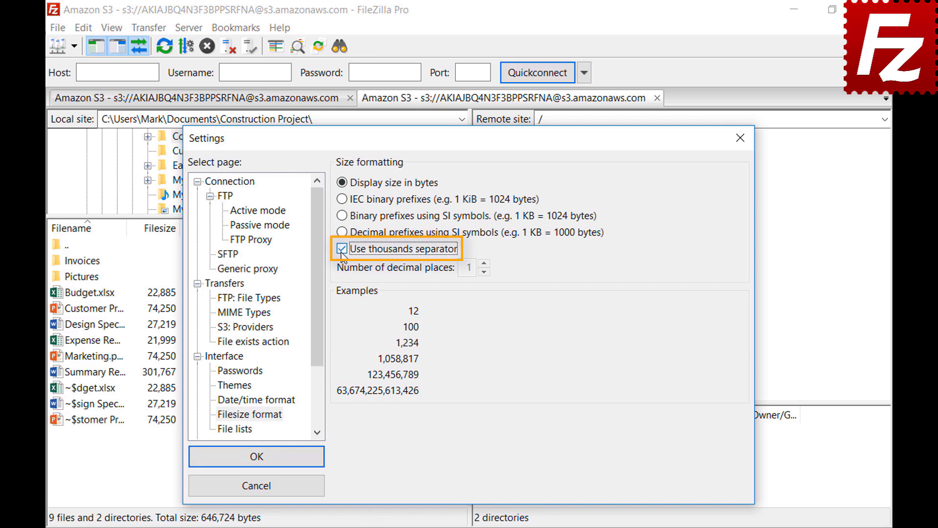
# Cycle the size formatting through both binary prefix options to decimal prefixes using SI symbols, and increase the number of decimal places
pyautogui.click(343, 199)
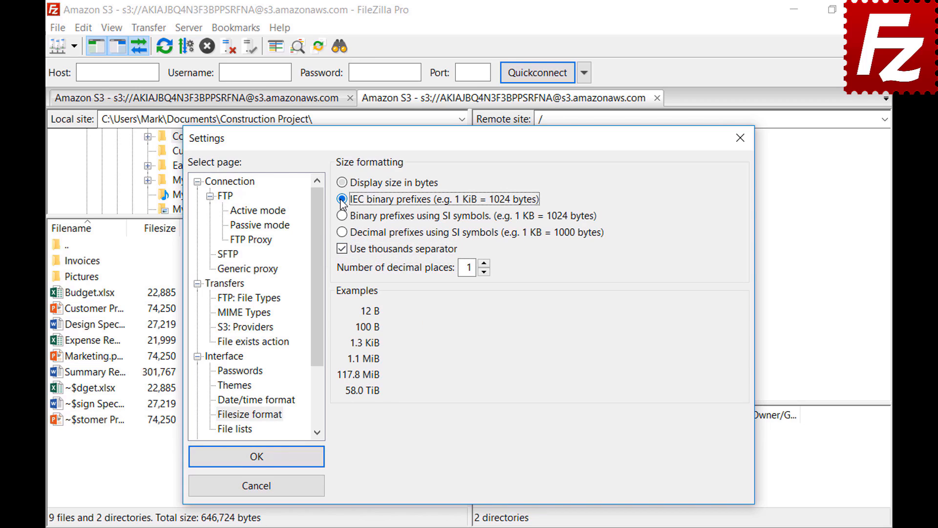
pyautogui.click(344, 217)
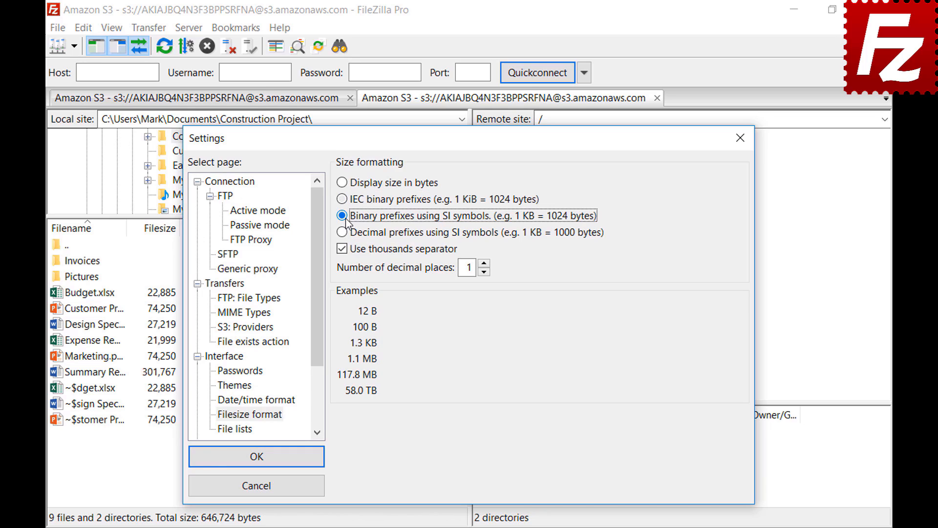
pyautogui.click(344, 233)
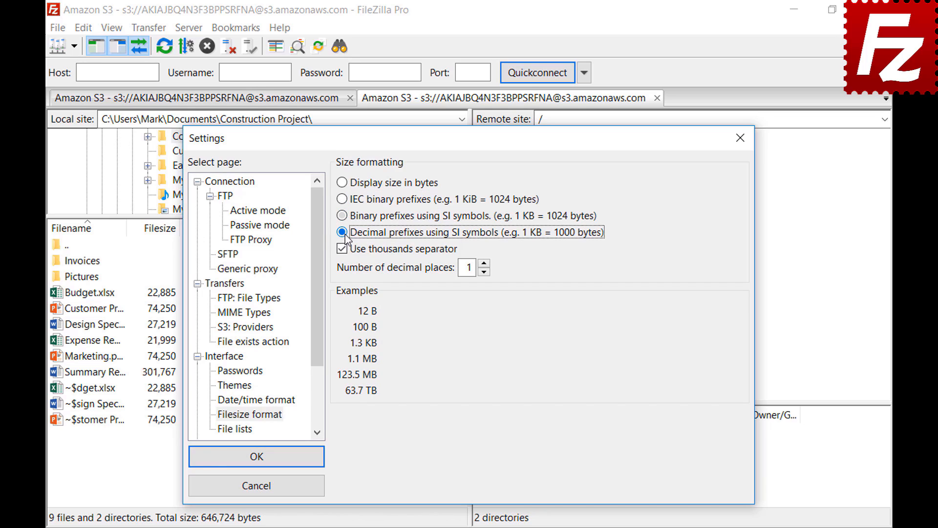
pyautogui.click(484, 264)
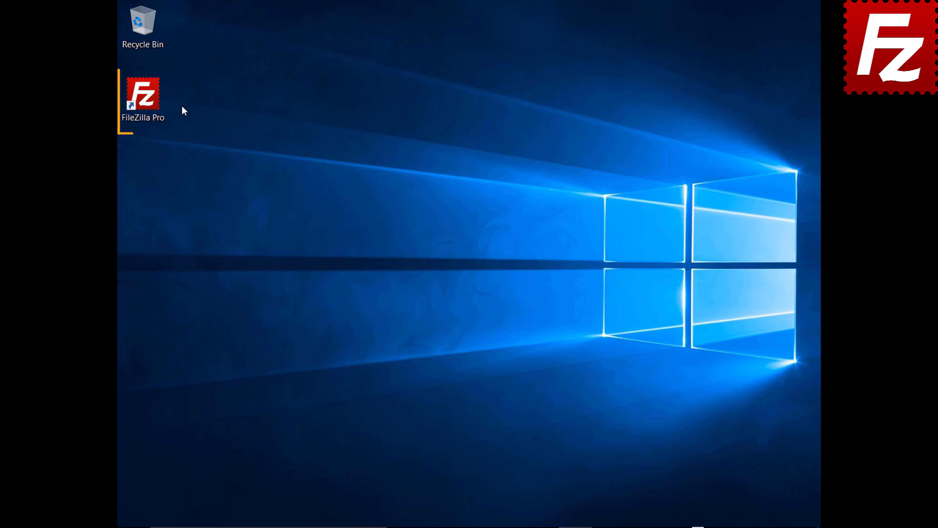
# Launch FileZilla Pro and export the Site Manager entries, settings, queue, and filters to an XML file named FileZilla in Documents
pyautogui.click(149, 103)
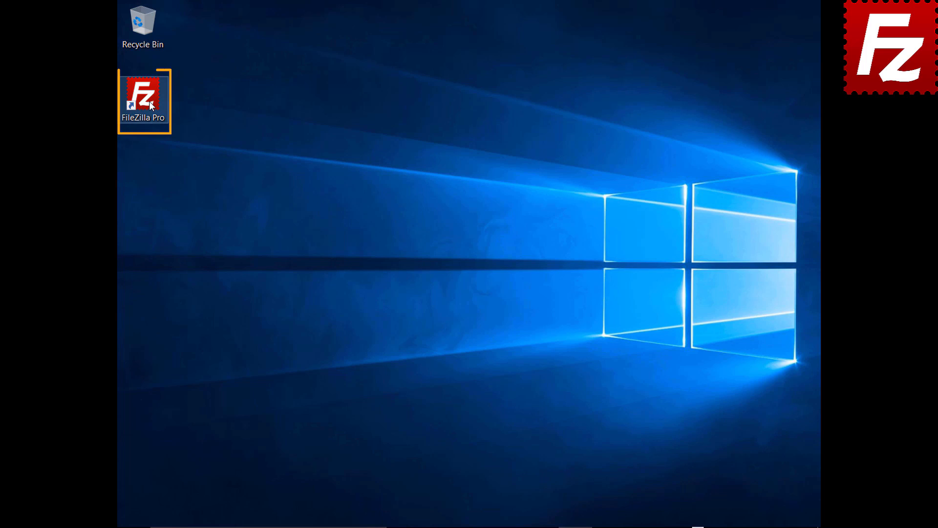
pyautogui.doubleClick(149, 101)
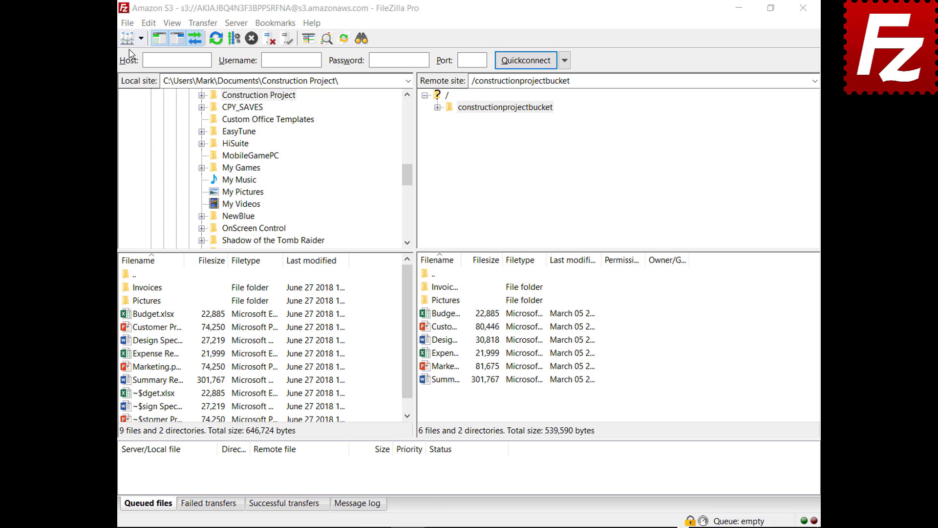
pyautogui.click(127, 23)
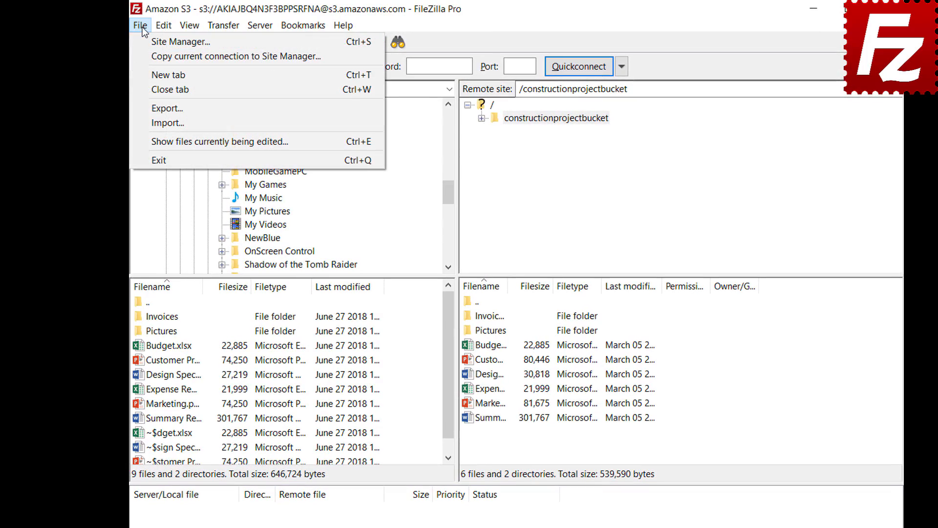
pyautogui.click(149, 108)
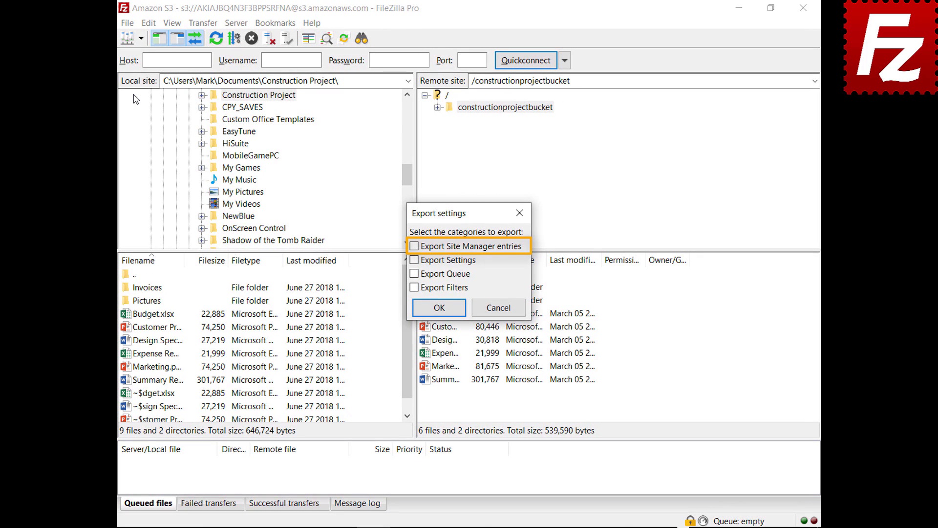
pyautogui.click(414, 248)
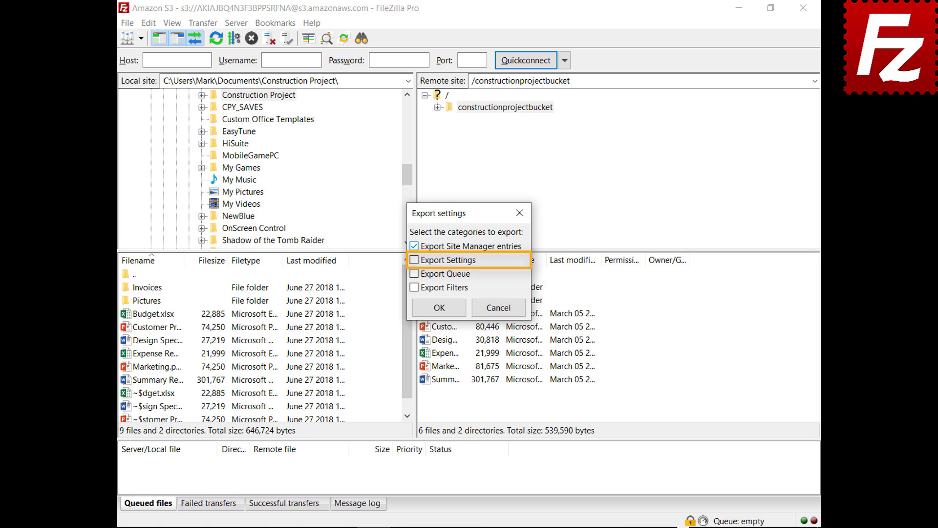
pyautogui.click(415, 261)
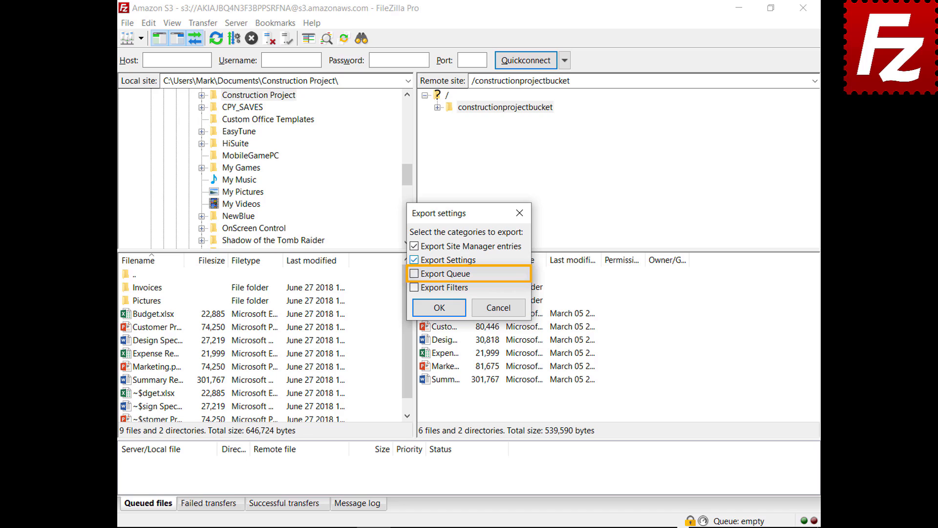
pyautogui.click(414, 274)
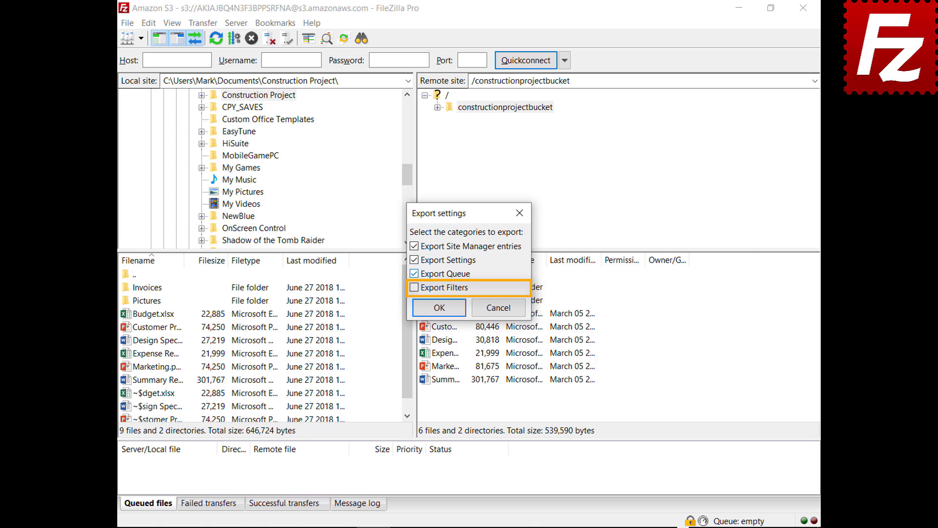
pyautogui.click(414, 288)
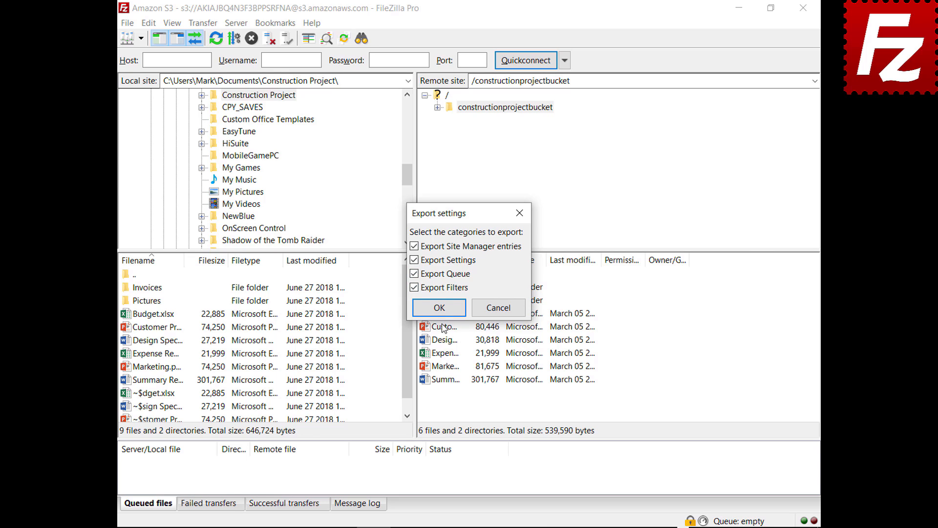
pyautogui.click(436, 309)
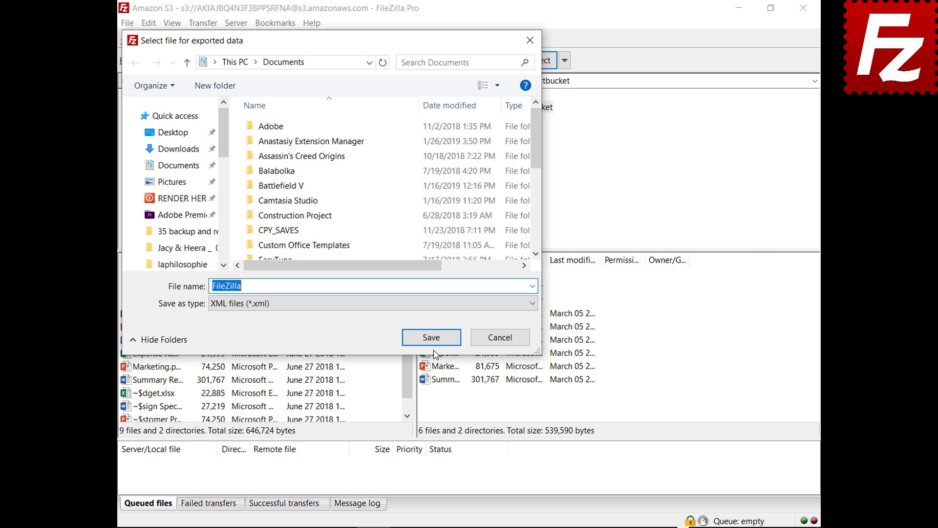
pyautogui.click(433, 343)
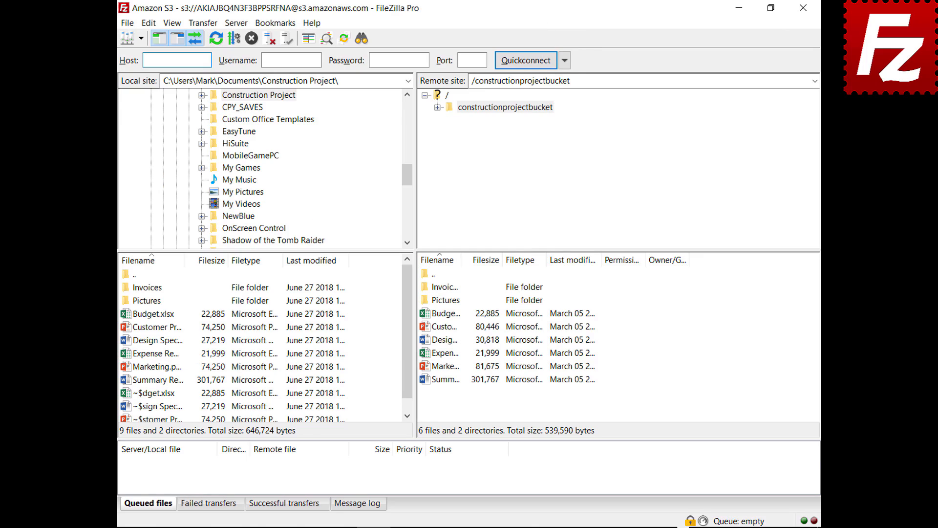
# Start importing settings from a previously exported file
pyautogui.click(129, 24)
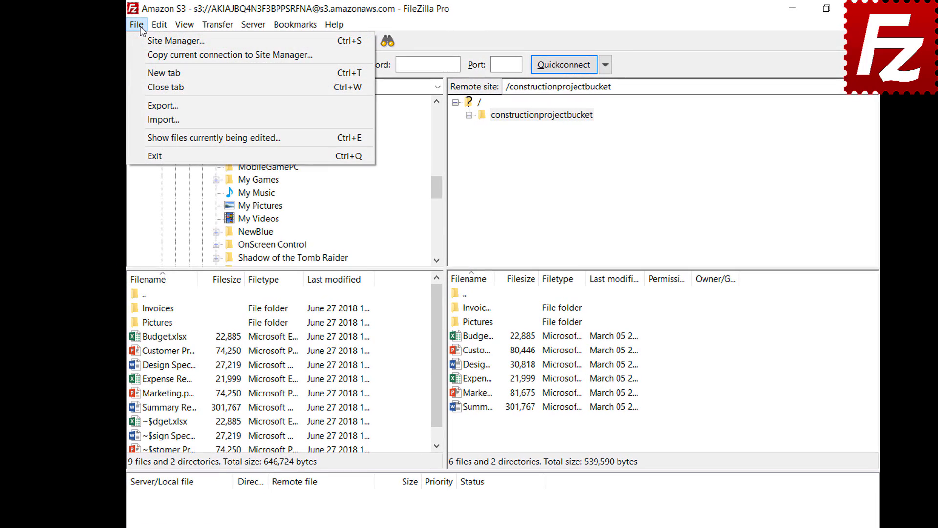
pyautogui.click(142, 120)
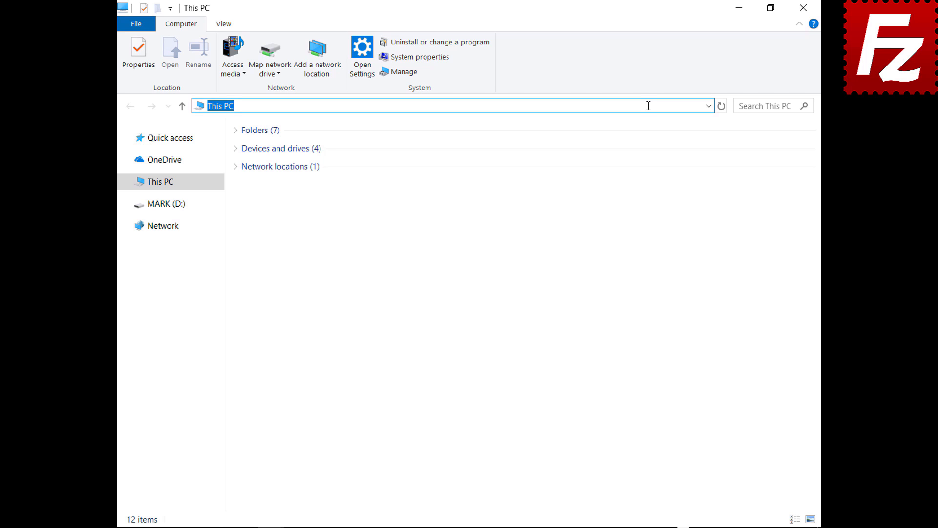
# In File Explorer, go to the %APPDATA%\FileZilla folder
pyautogui.write('%APPDATA%\\FileZilla')
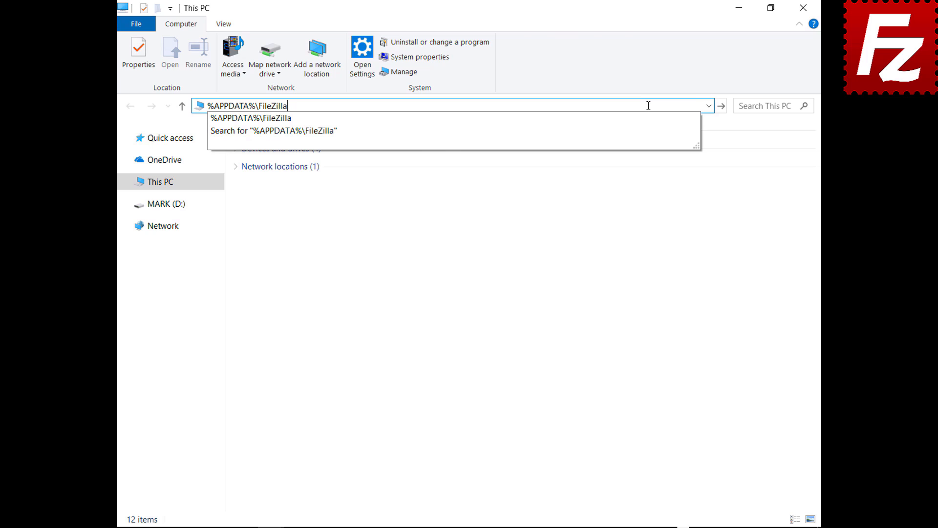
pyautogui.press('Return')
pyautogui.moveTo(278, 256); pyautogui.dragTo(276, 139)
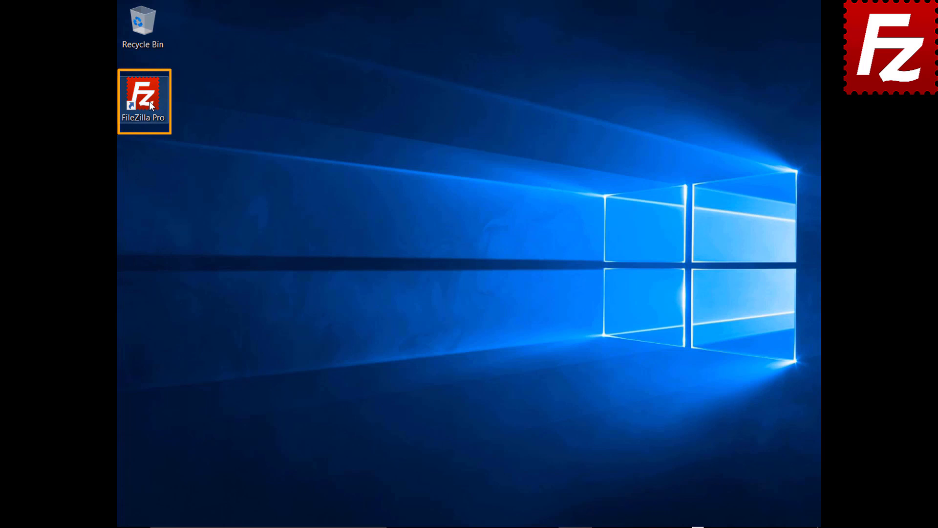
# Launch FileZilla Pro and connect to the saved Amazon S3 site in a second tab
pyautogui.doubleClick(149, 101)
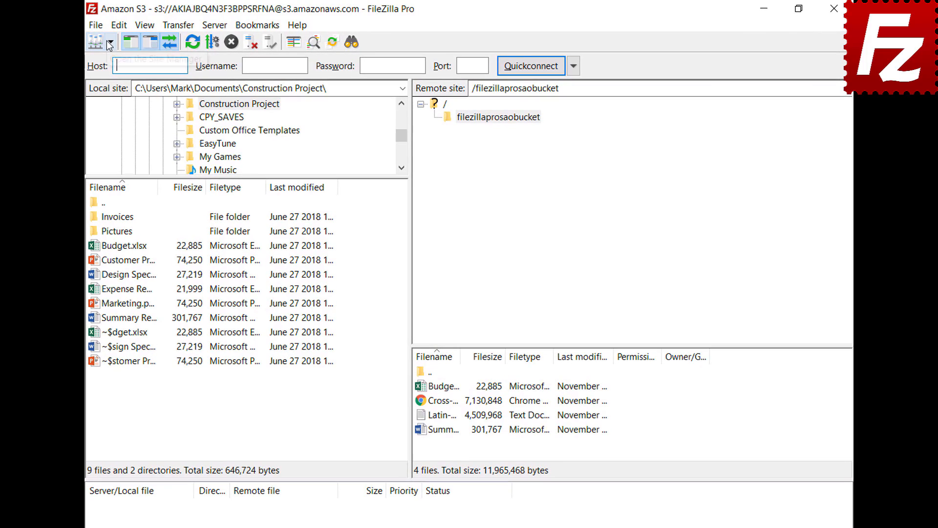
pyautogui.click(108, 41)
pyautogui.click(106, 59)
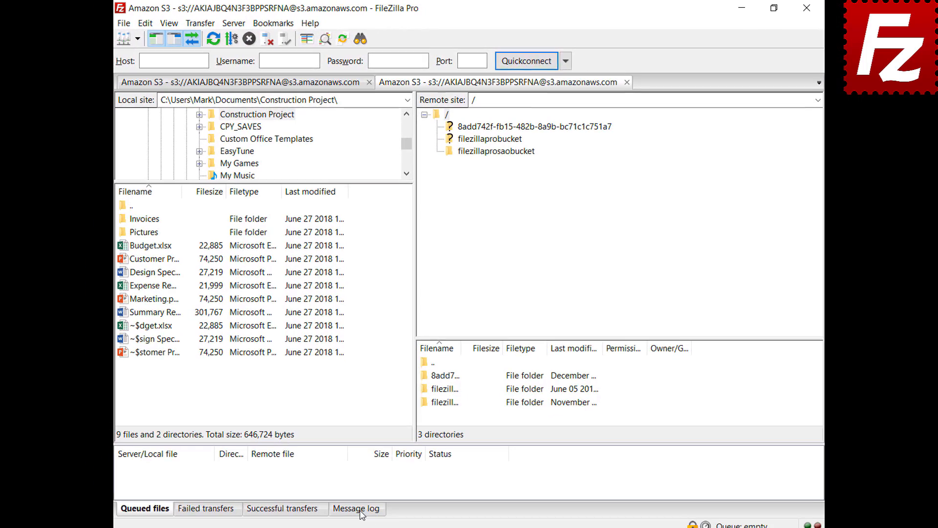
# Display the message log and turn on its detailed log
pyautogui.click(358, 508)
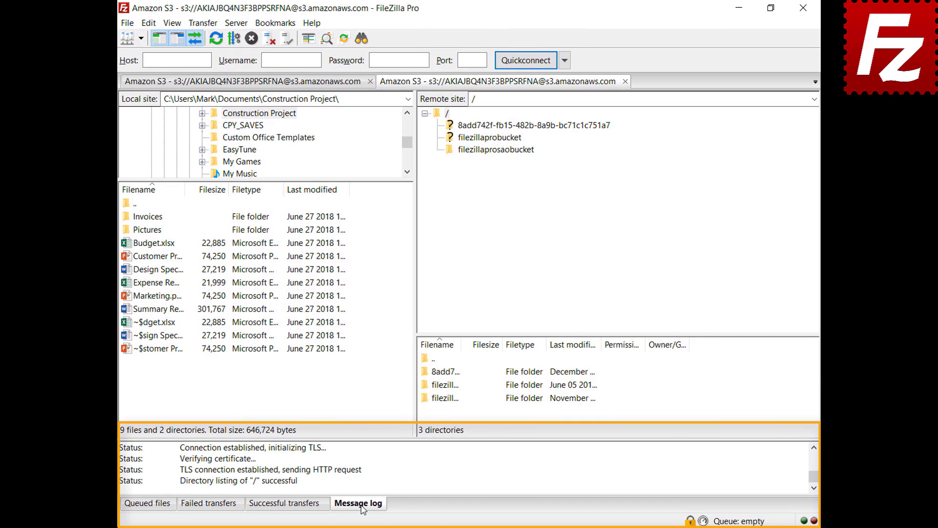
pyautogui.rightClick(403, 465)
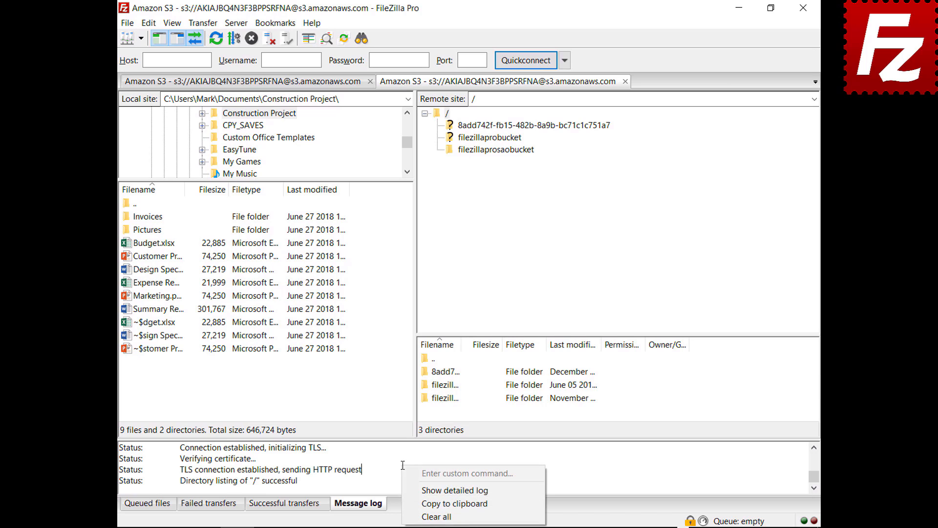
pyautogui.click(415, 490)
# Open the filezillaprosaobucket bucket on the remote site and copy the message log to the clipboard
pyautogui.click(495, 150)
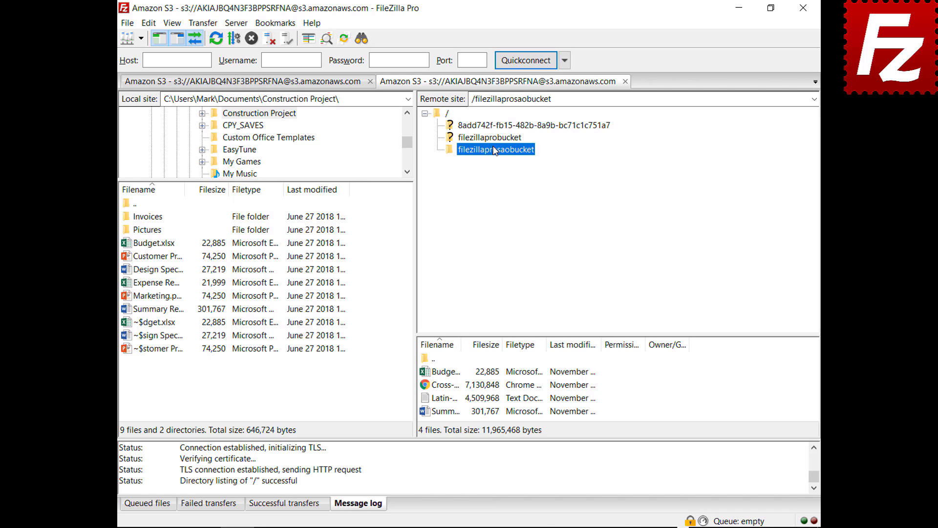
pyautogui.rightClick(454, 470)
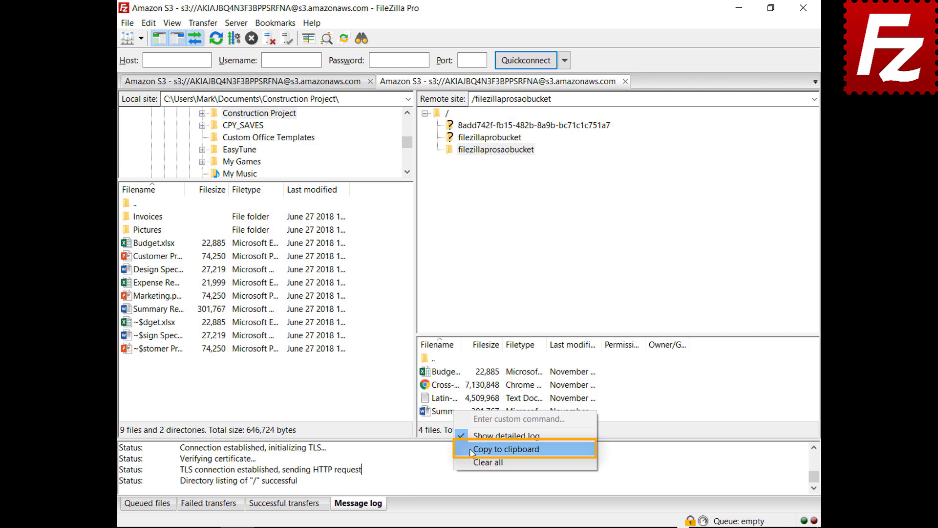
pyautogui.click(506, 449)
# In the Logging settings, enable showing timestamps in the message log
pyautogui.click(148, 23)
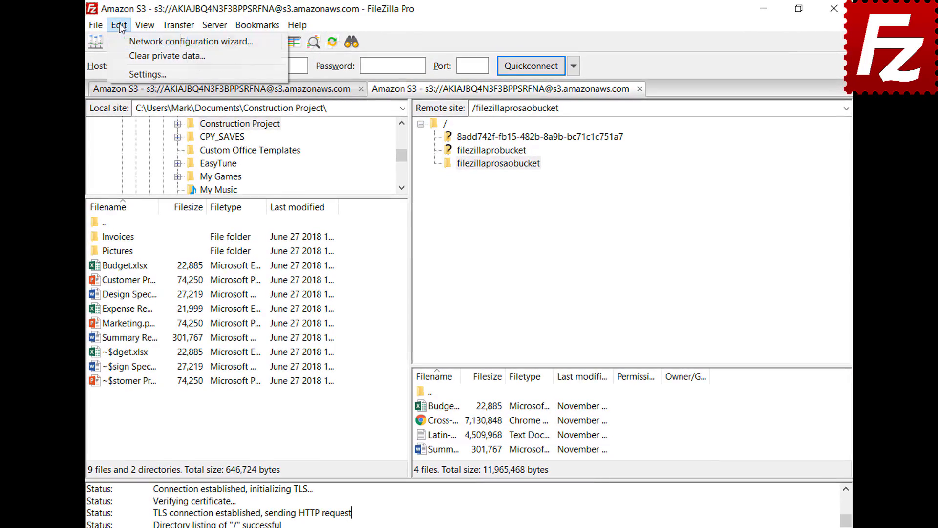
pyautogui.click(128, 74)
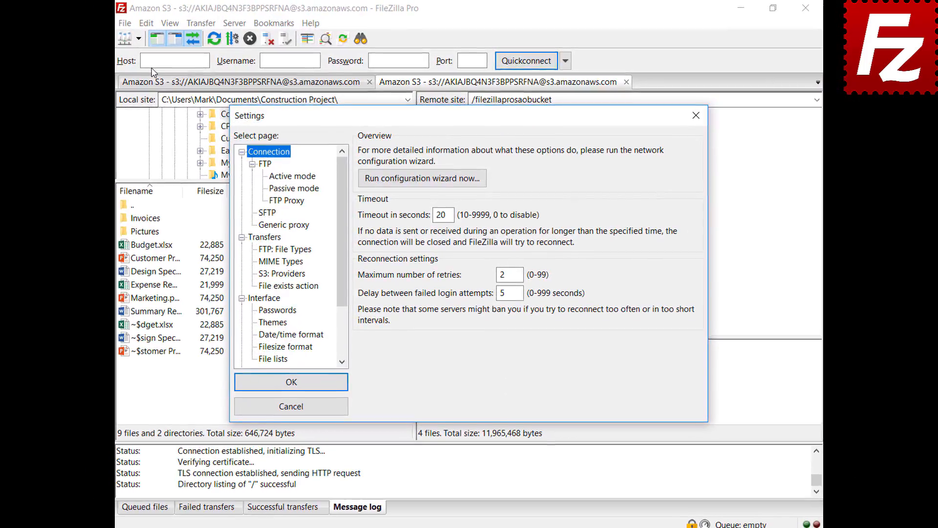
pyautogui.scroll(-3, 333, 222)
pyautogui.moveTo(343, 200); pyautogui.dragTo(341, 242)
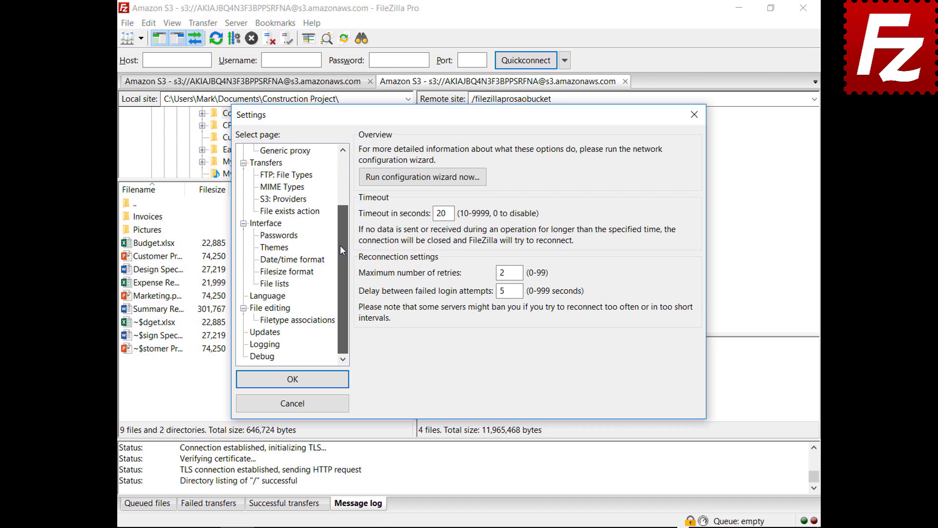
pyautogui.click(264, 345)
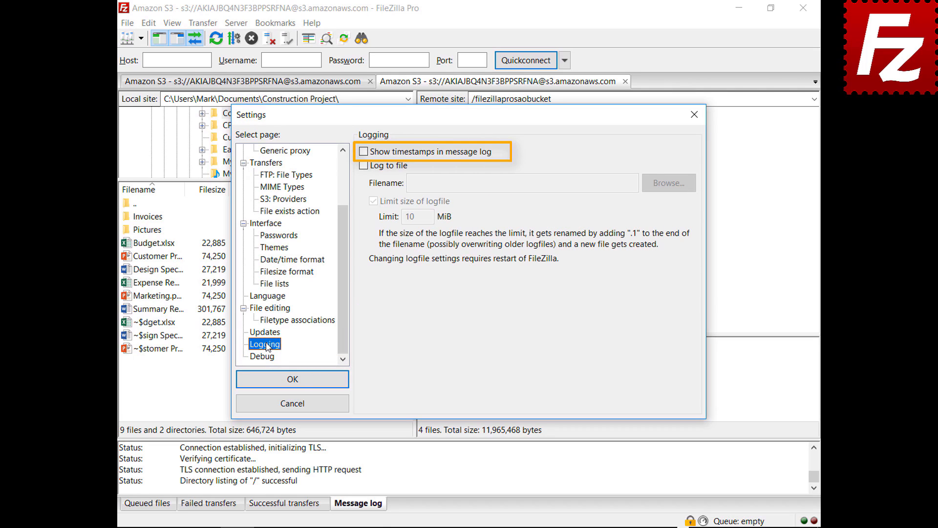
pyautogui.click(363, 153)
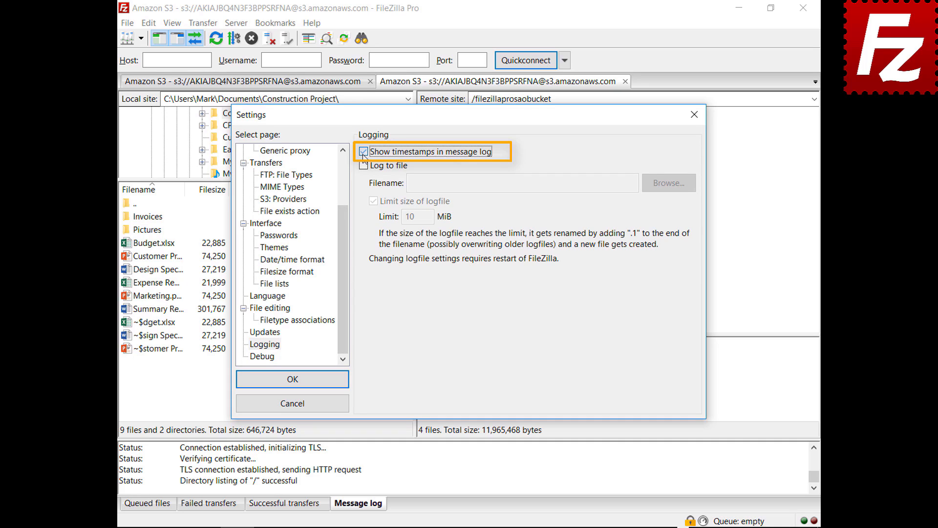
# Enable logging to a file named filezilla in the Documents folder, and open the Debug settings
pyautogui.click(364, 166)
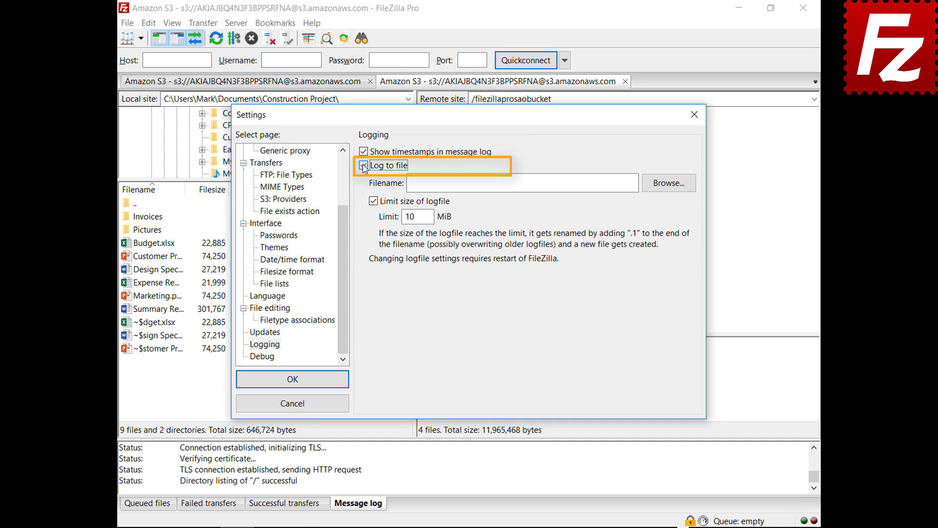
pyautogui.click(668, 185)
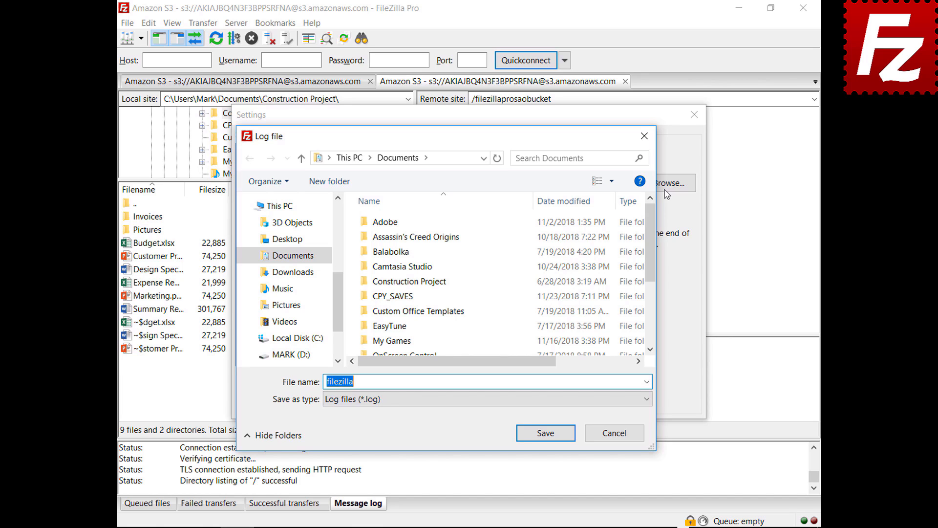
pyautogui.click(546, 433)
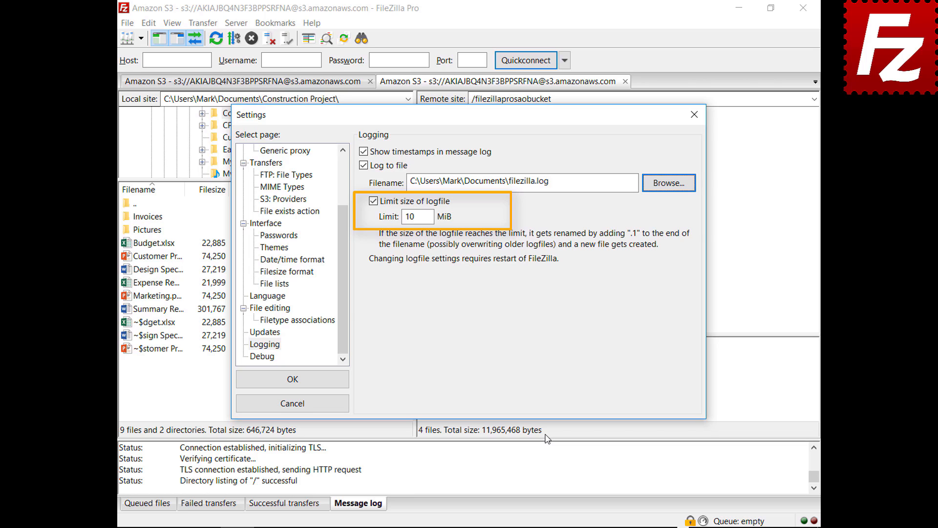
pyautogui.click(272, 360)
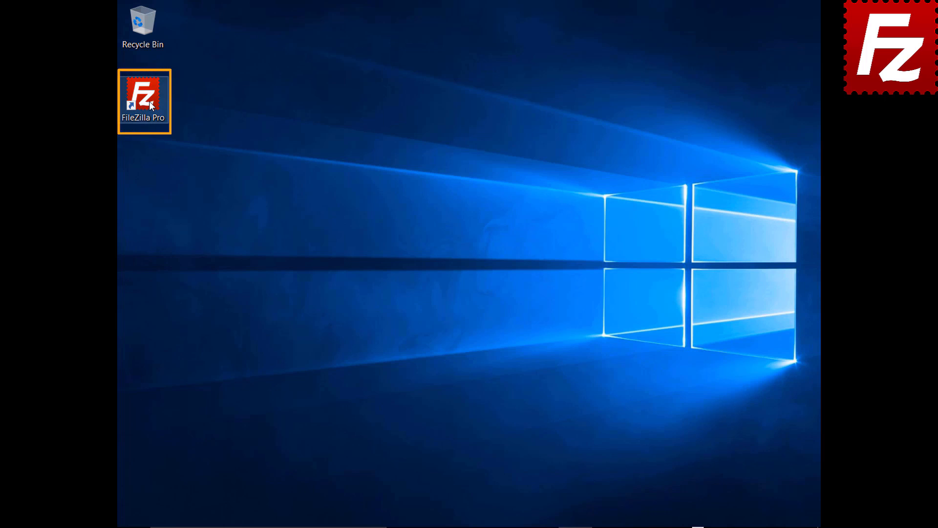
# Launch FileZilla Pro and create a new Site Manager entry named Amazon EC2
pyautogui.doubleClick(143, 98)
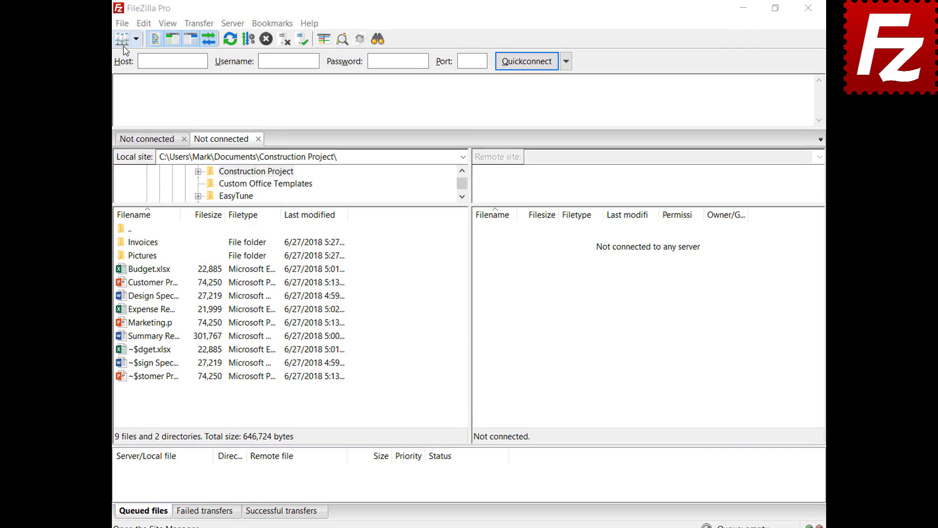
pyautogui.click(128, 24)
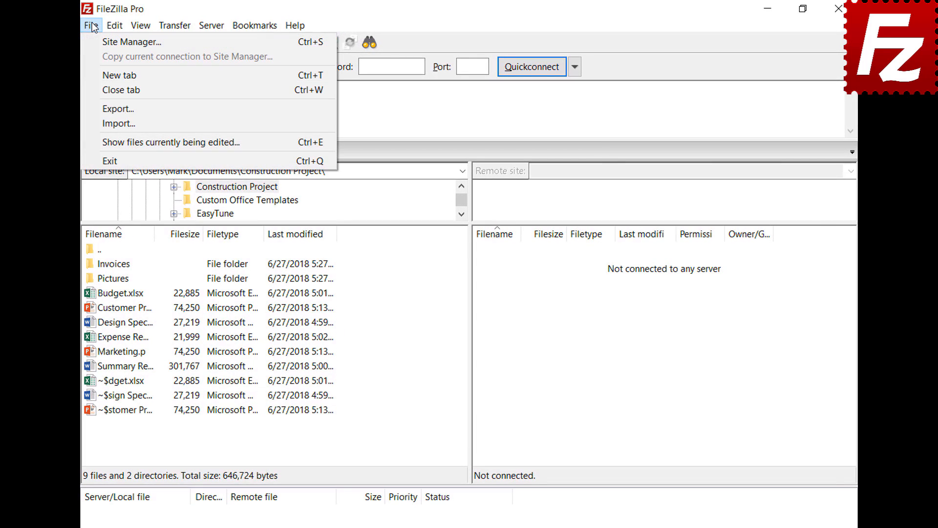
pyautogui.click(97, 40)
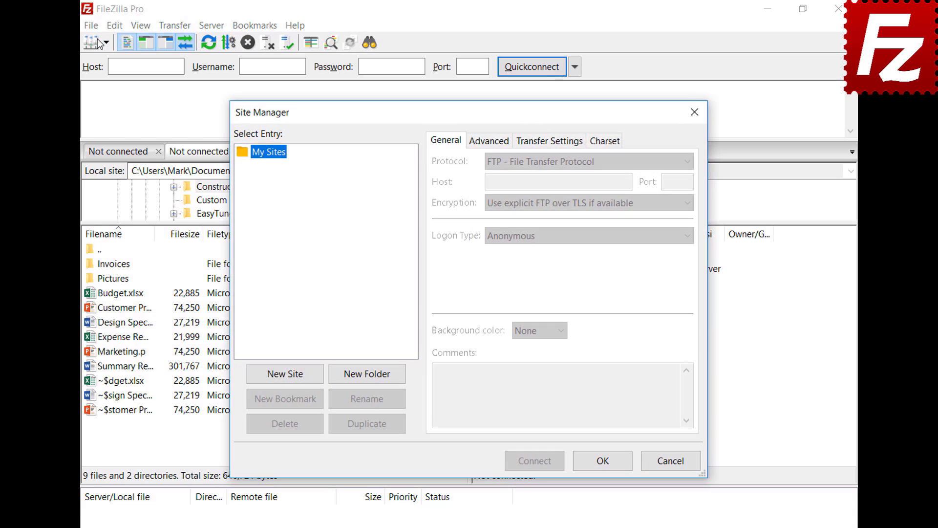
pyautogui.click(288, 375)
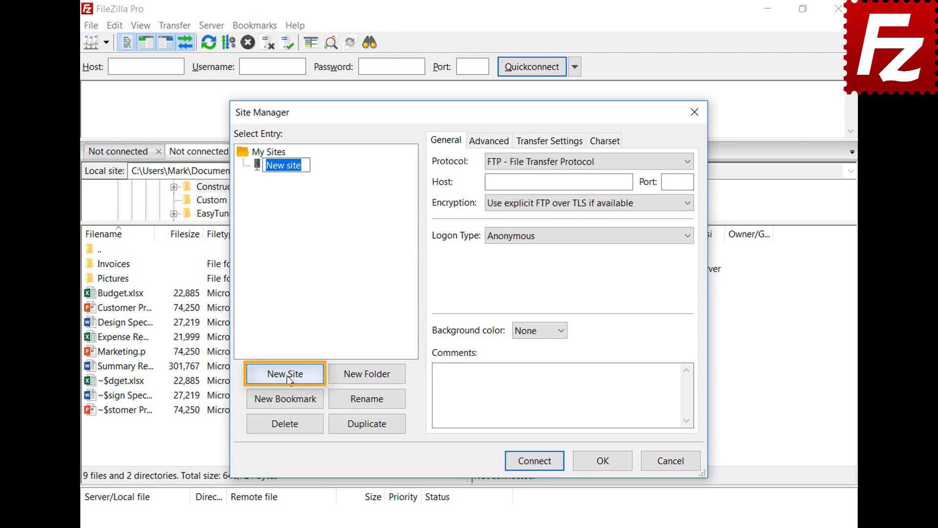
pyautogui.write('Amazon EC2')
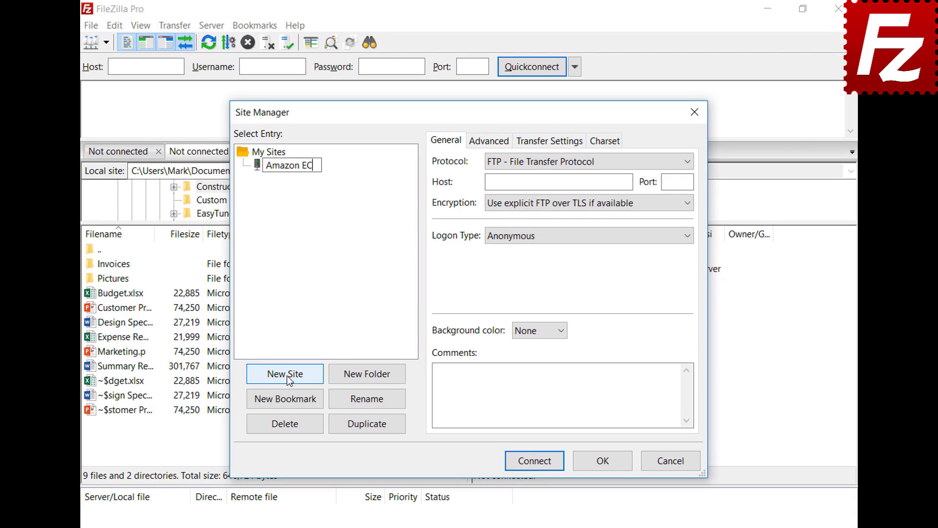
pyautogui.press('Return')
# Set the Amazon EC2 site's protocol to SFTP - SSH File Transfer Protocol and its host to ec2-34-224-84-73.compute-1.amazonaws.com
pyautogui.click(688, 164)
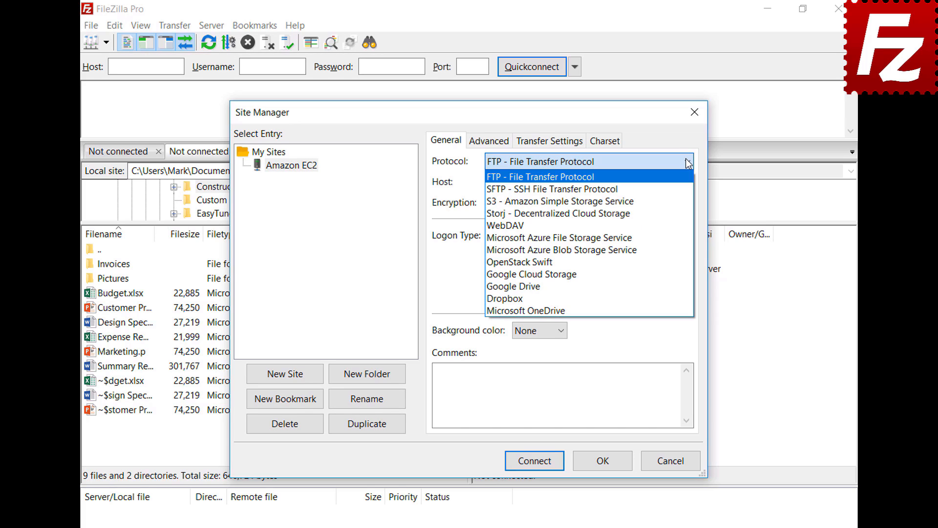
pyautogui.click(686, 187)
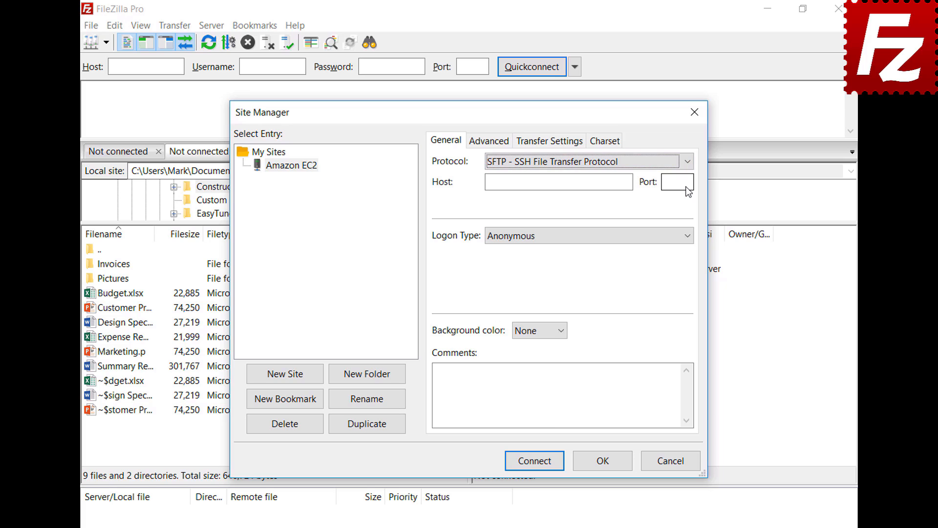
pyautogui.click(588, 182)
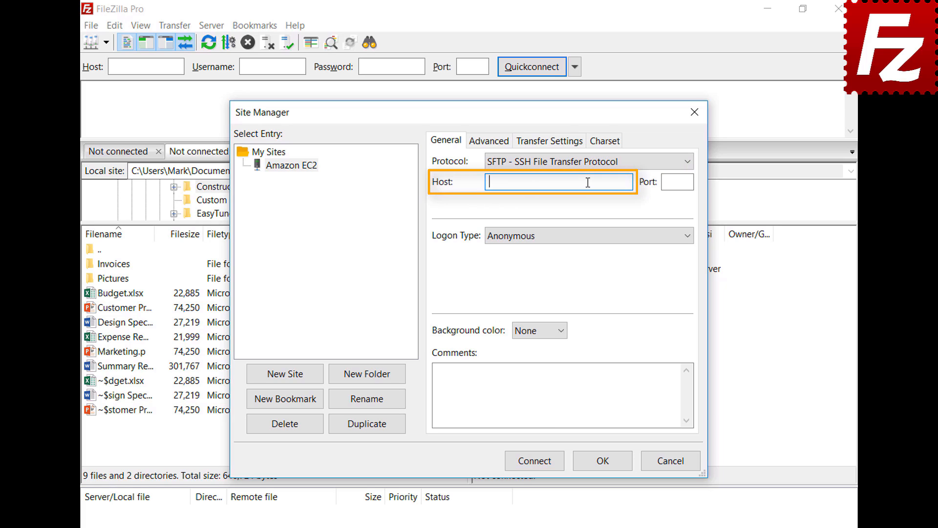
pyautogui.hotkey('ctrl', 'v')
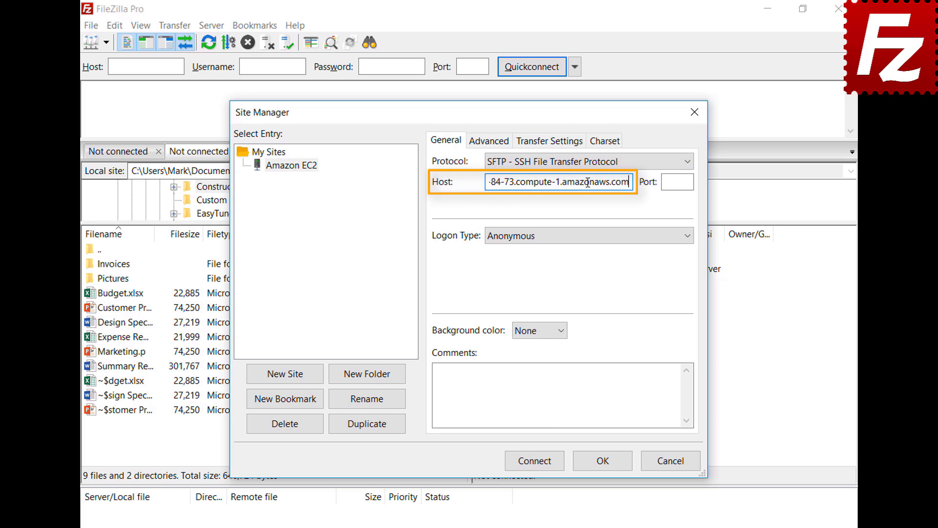
# Set the logon type to Key file with user ubuntu and the key file AWSKeyPair.pem from Documents
pyautogui.click(600, 240)
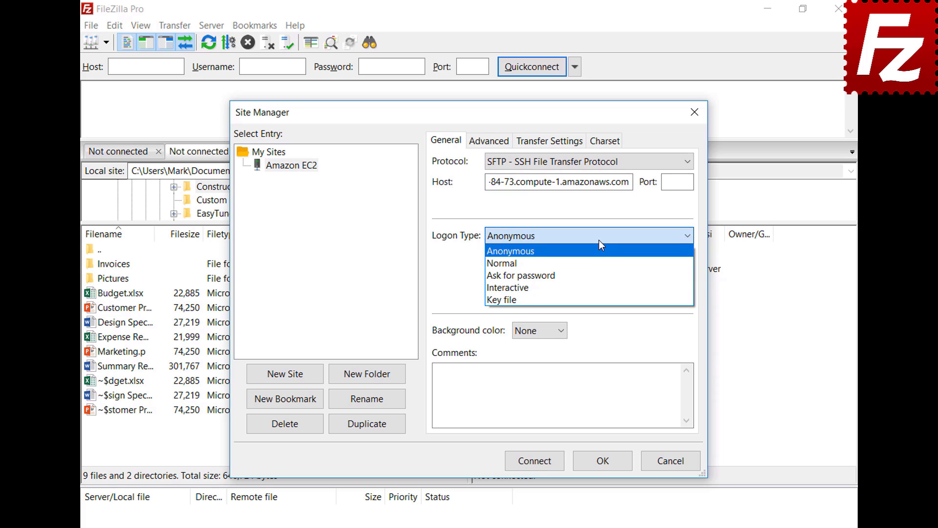
pyautogui.click(597, 297)
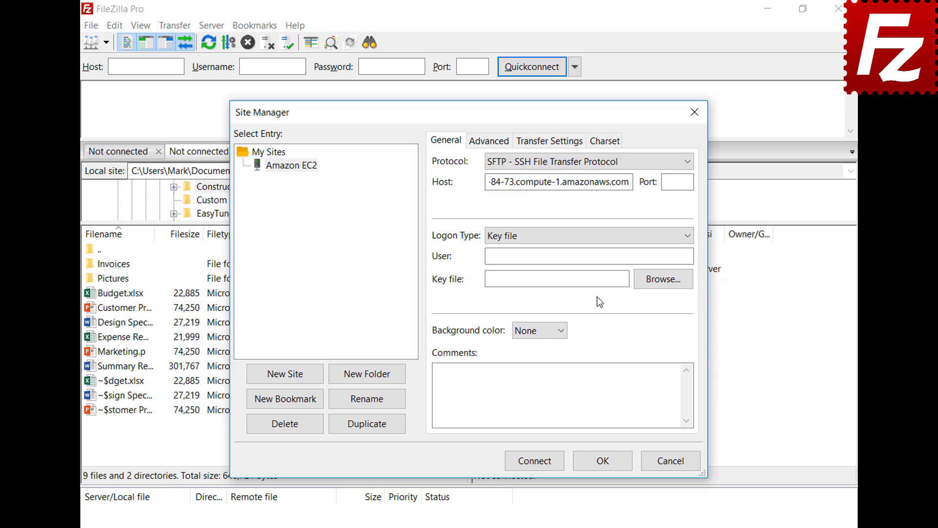
pyautogui.click(603, 259)
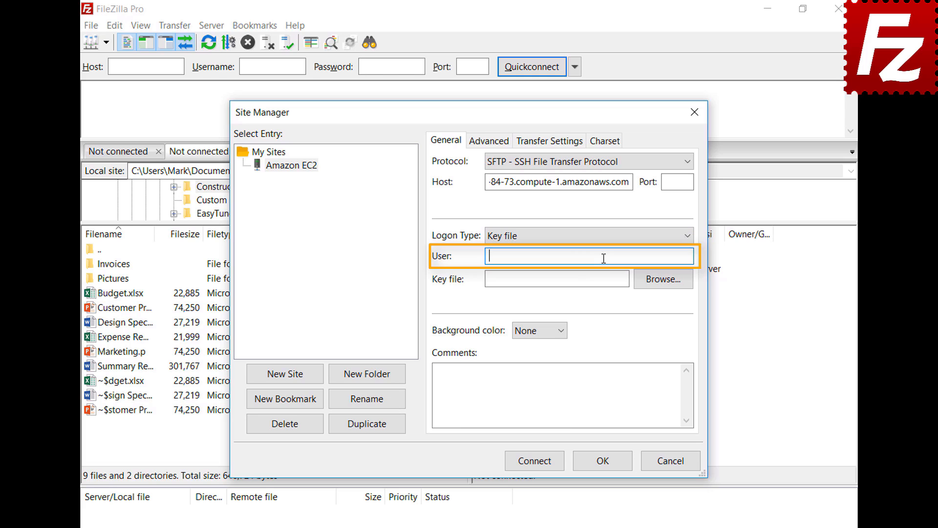
pyautogui.write('ubuntu')
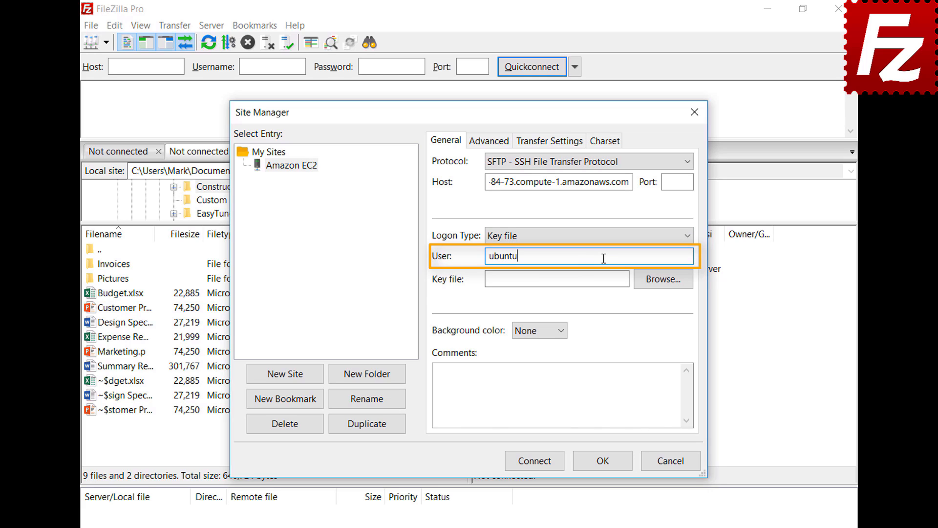
pyautogui.click(663, 288)
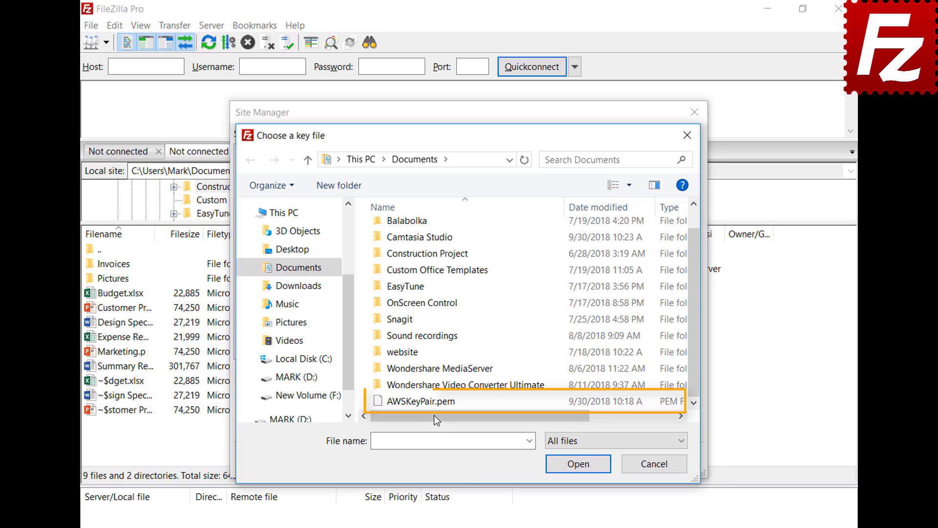
pyautogui.doubleClick(435, 403)
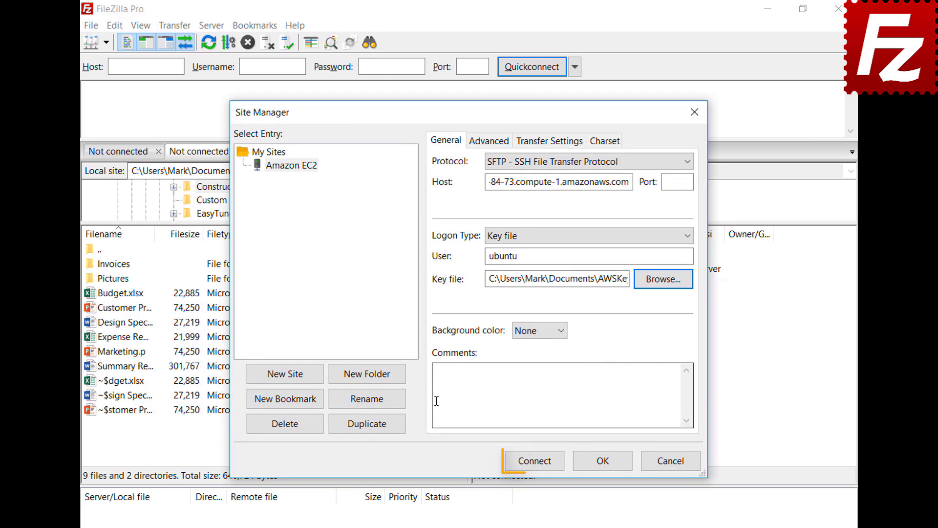
# Connect to the Amazon EC2 site, accepting its host key and always trusting this host
pyautogui.click(537, 466)
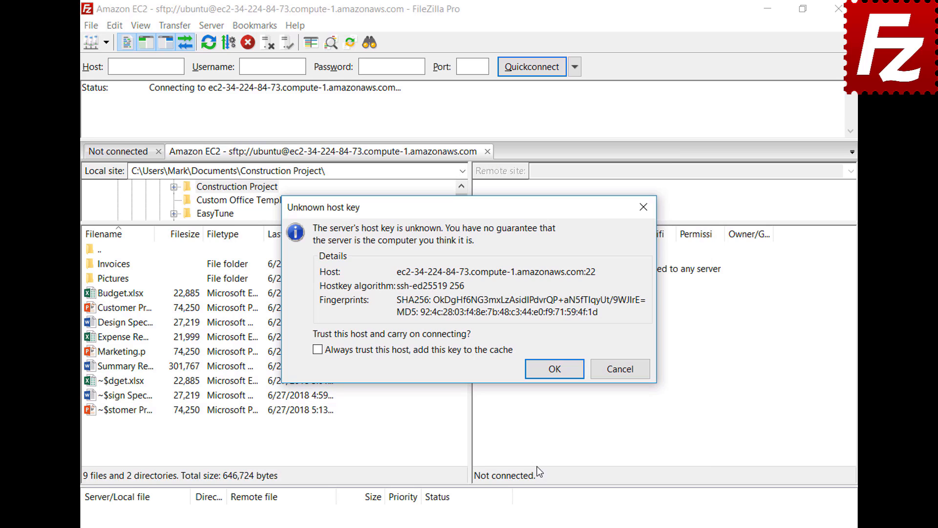
pyautogui.click(318, 349)
pyautogui.click(554, 374)
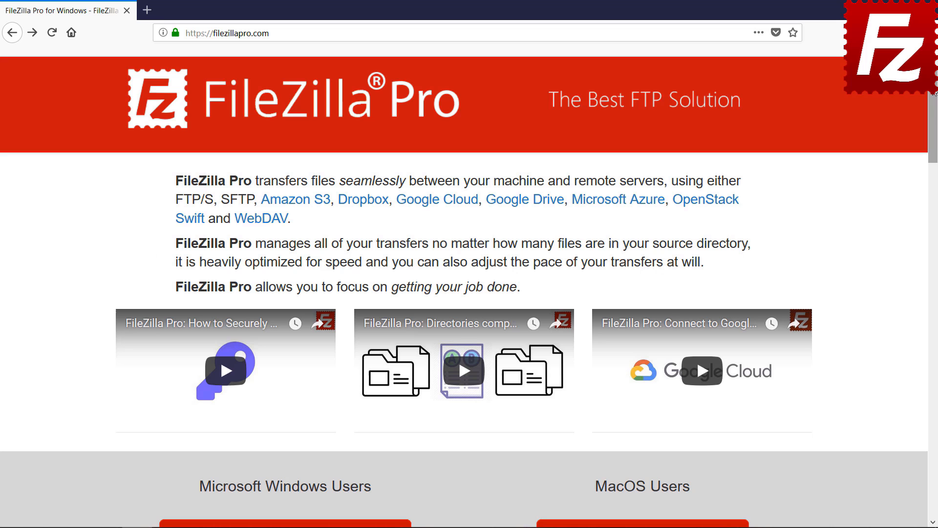
# In the web browser, order FileZilla Pro for Windows from filezillapro.com and go to the checkout's billing information form
pyautogui.scroll(-5, 934, 137)
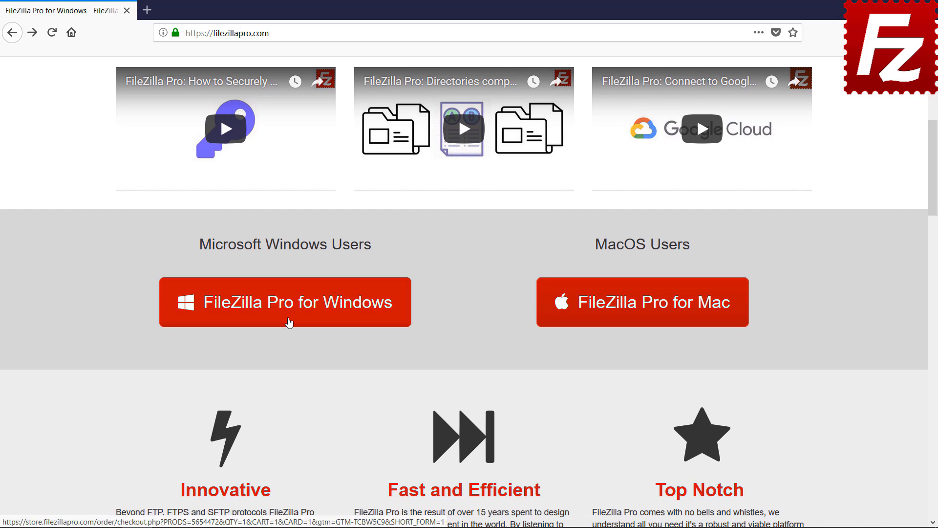
pyautogui.click(289, 322)
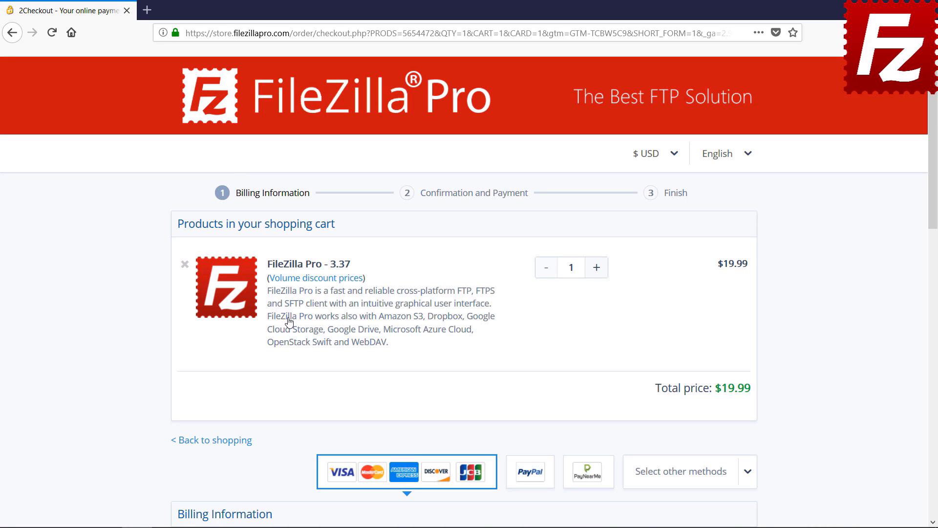
pyautogui.scroll(-2, 933, 139)
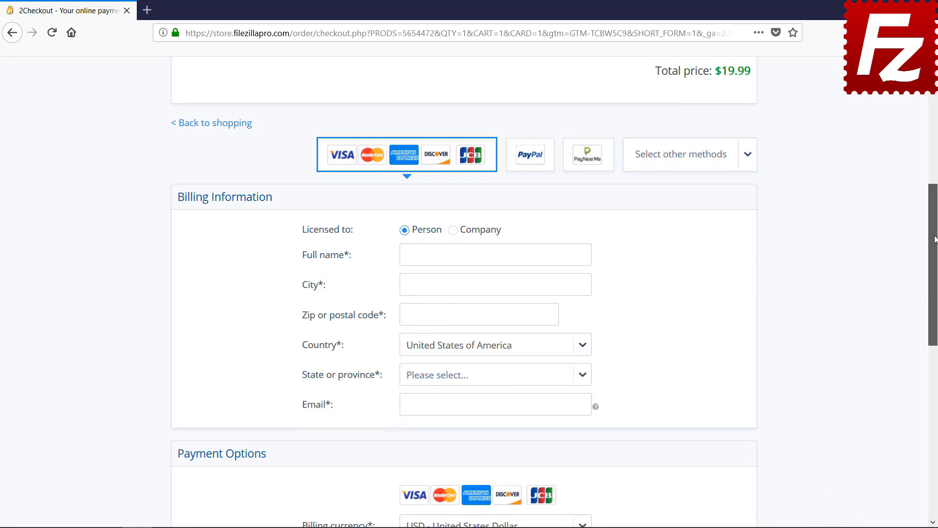